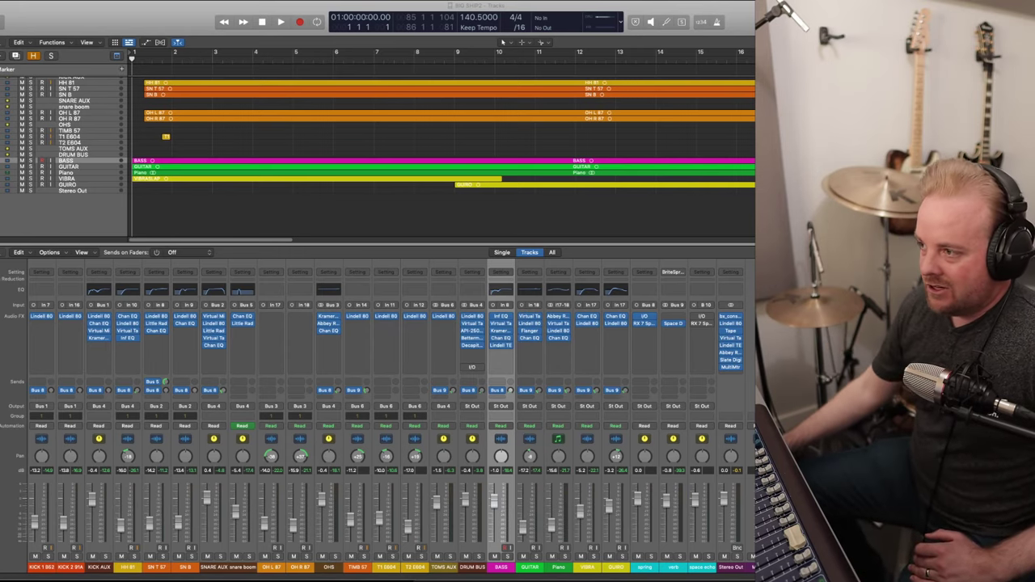
- Open the Stereo Out channel's console, tape and vinyl plug-ins for inspection, spread out their windows, and hide them all again
{"action": "left_click", "coordinate": [730, 319]}
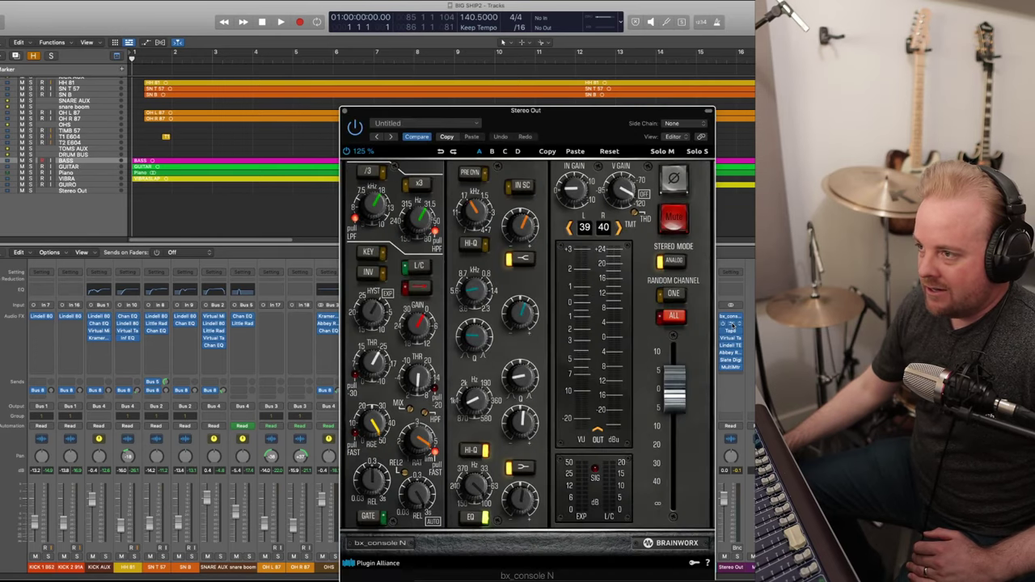
{"action": "left_click", "coordinate": [731, 323]}
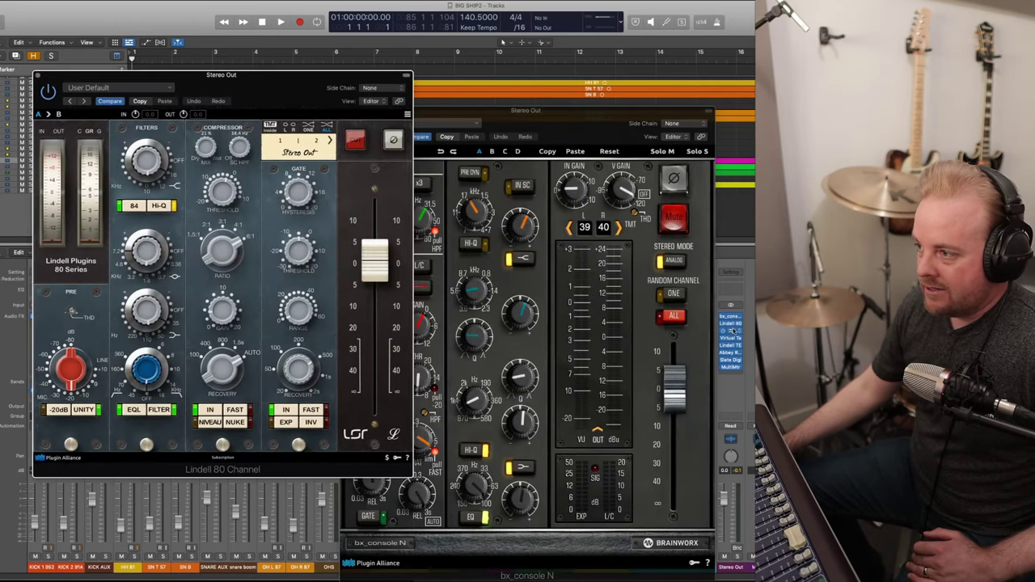
{"action": "left_click", "coordinate": [732, 331]}
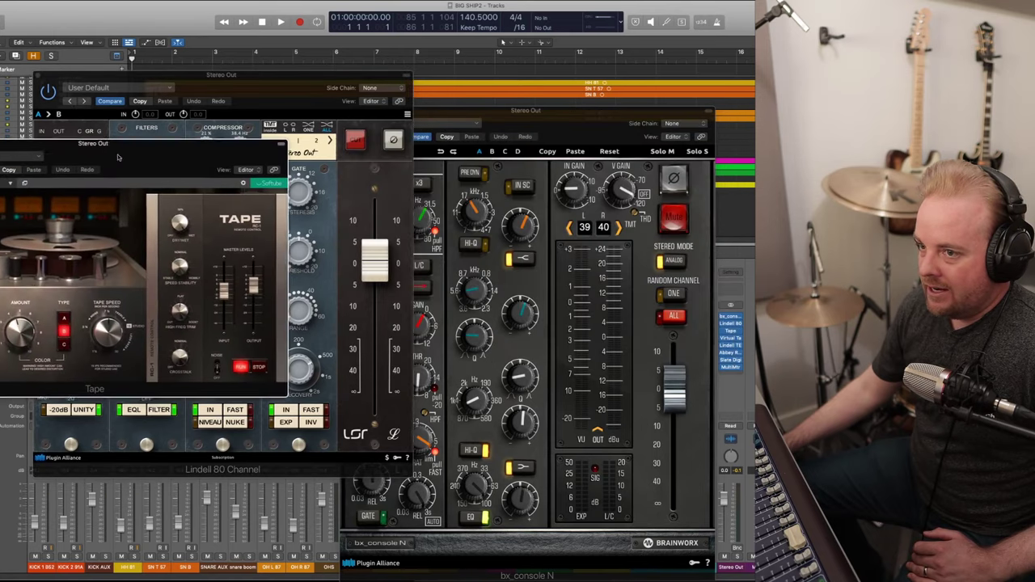
{"action": "left_click", "coordinate": [731, 340]}
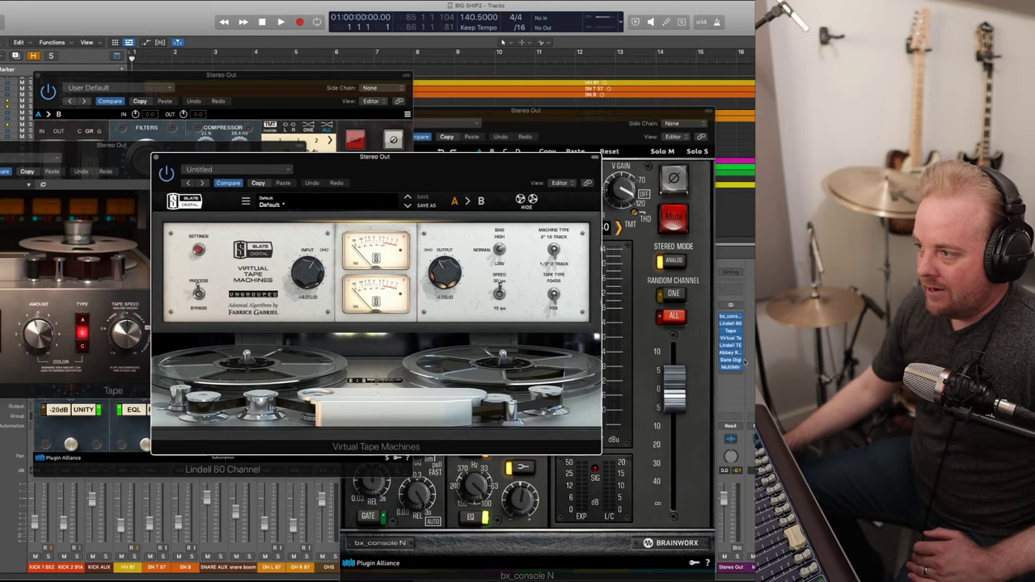
{"action": "left_click_drag", "start_coordinate": [511, 123], "coordinate": [353, 149]}
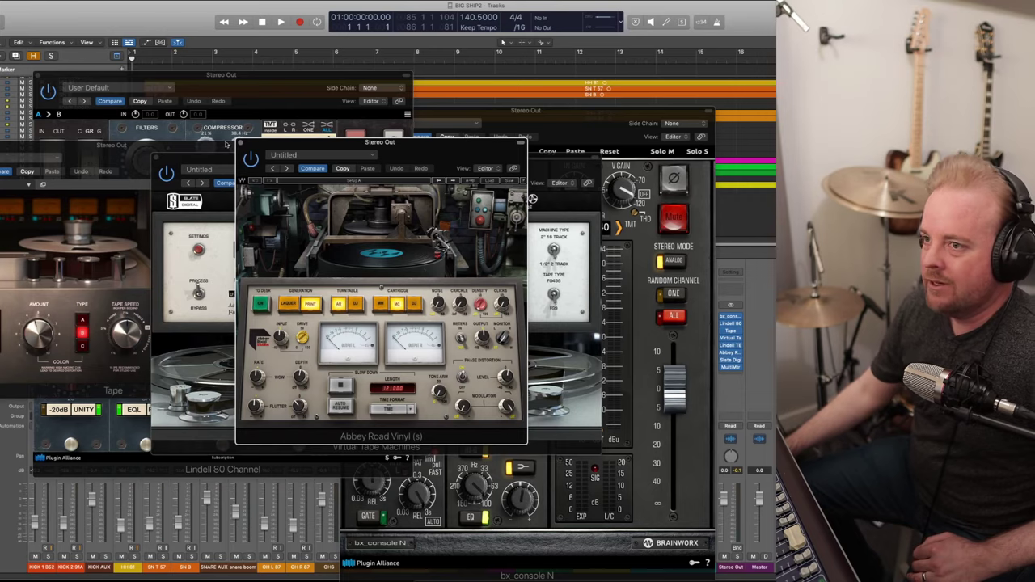
{"action": "key", "text": "v"}
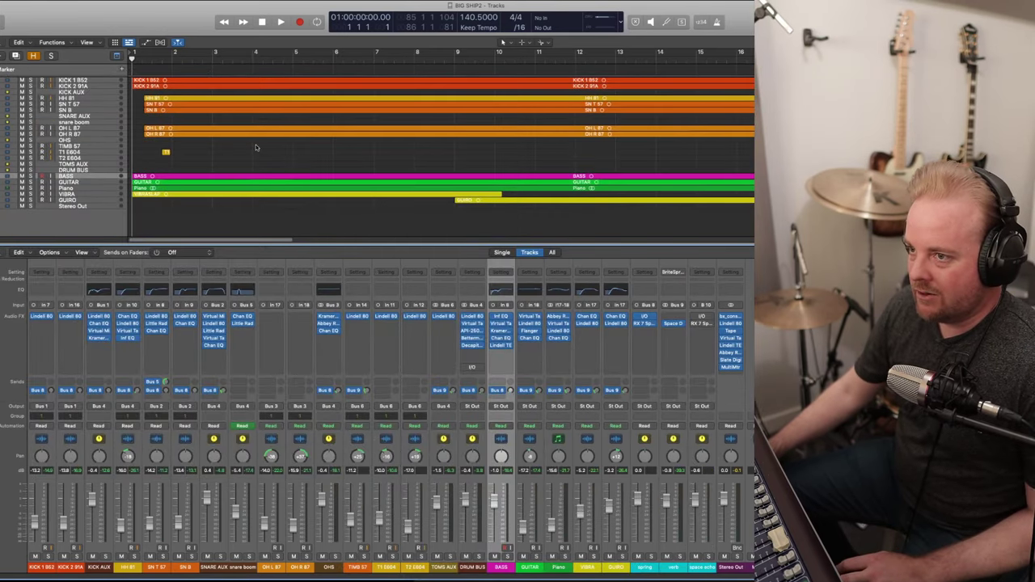
- Play the fully processed mix from the beginning and return the playhead to the start of the song
{"action": "key", "text": "space"}
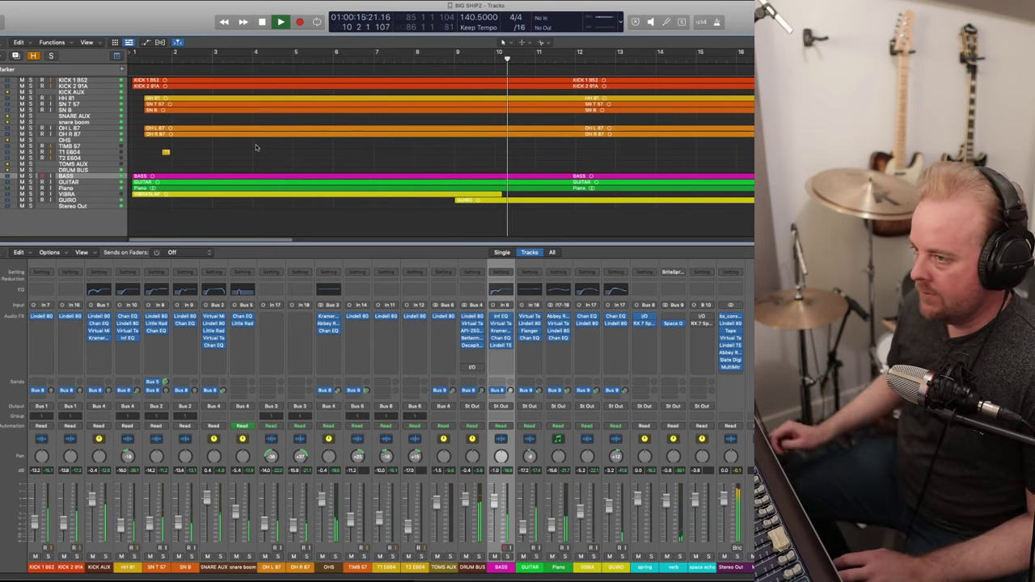
{"action": "key", "text": "space"}
{"action": "key", "text": "Return"}
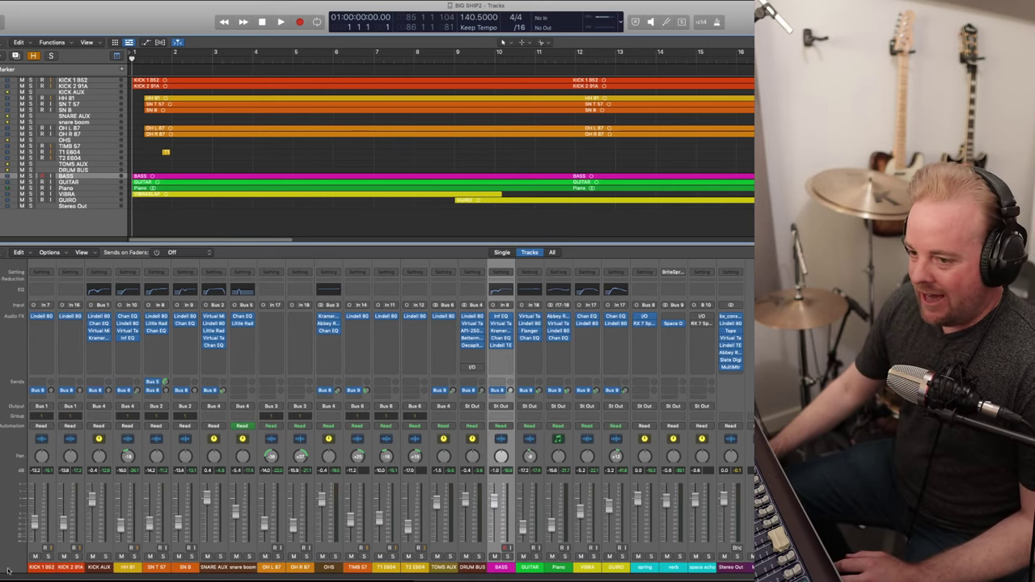
- Bypass the plug-ins on all channels except the Slate Digital and MultiMeter inserts on Stereo Out, and listen to the dry mix
{"action": "left_click_drag", "start_coordinate": [40, 568], "coordinate": [723, 569]}
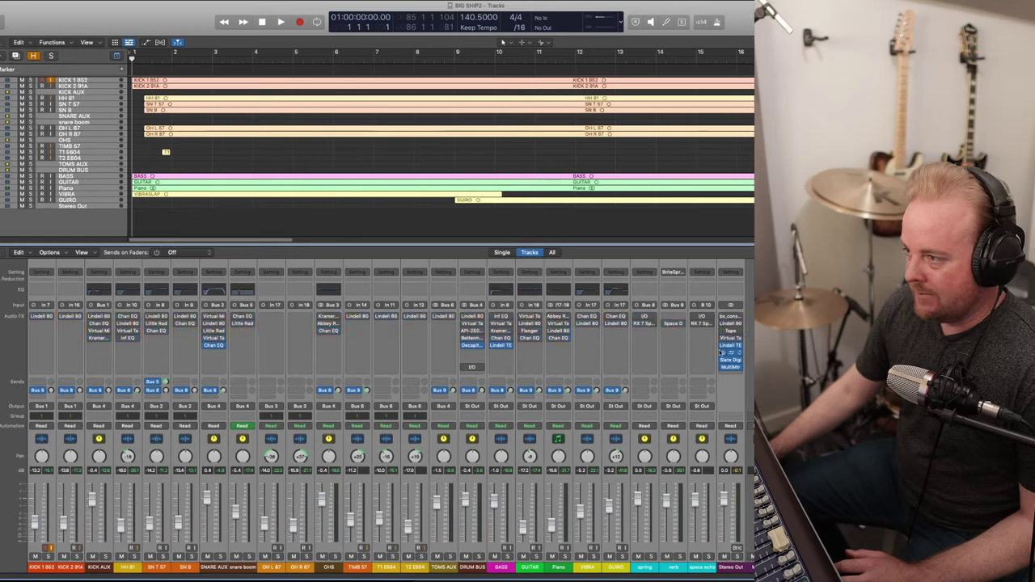
{"action": "key", "text": "space"}
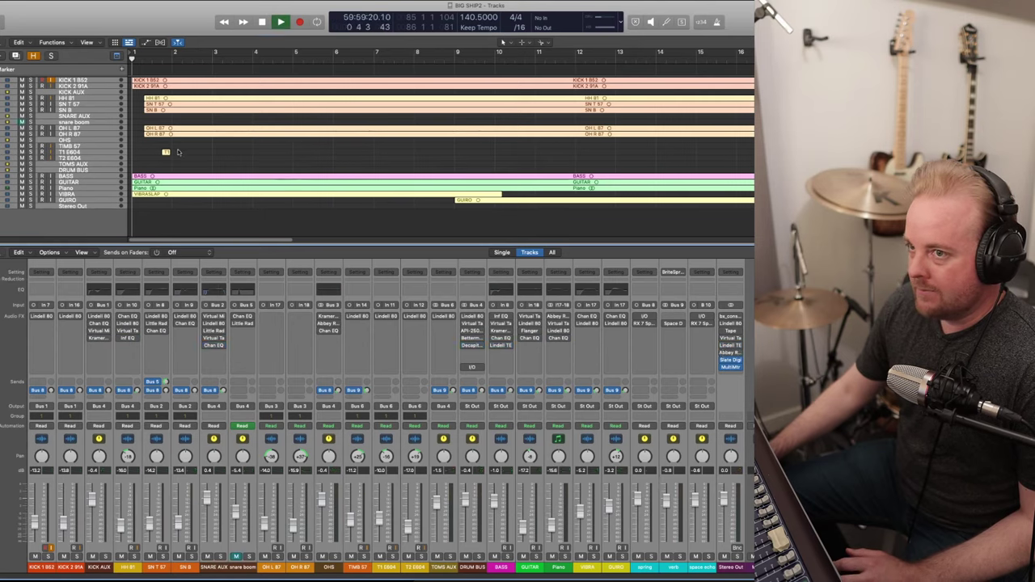
{"action": "left_click", "coordinate": [199, 149]}
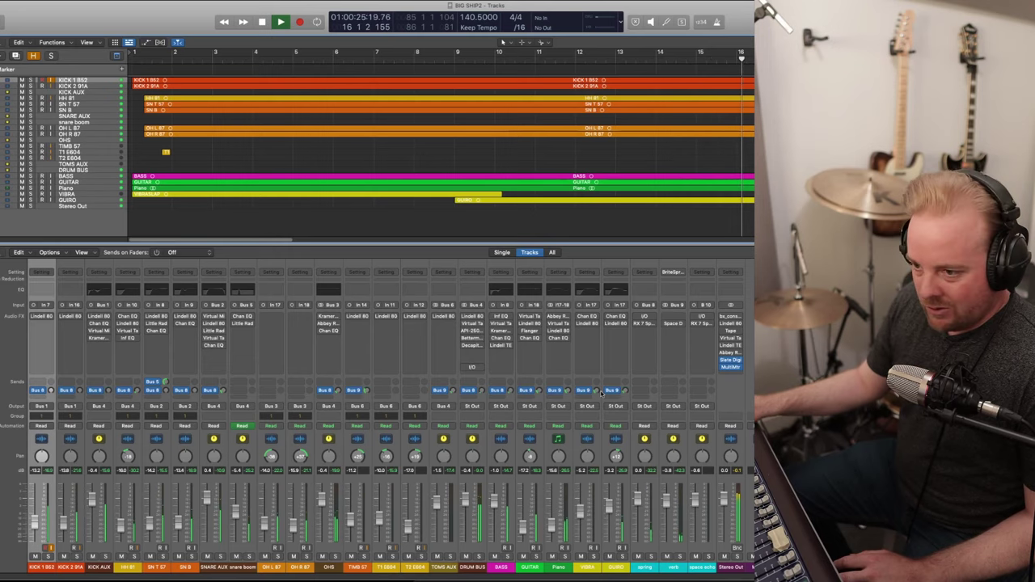
{"action": "key", "text": "space"}
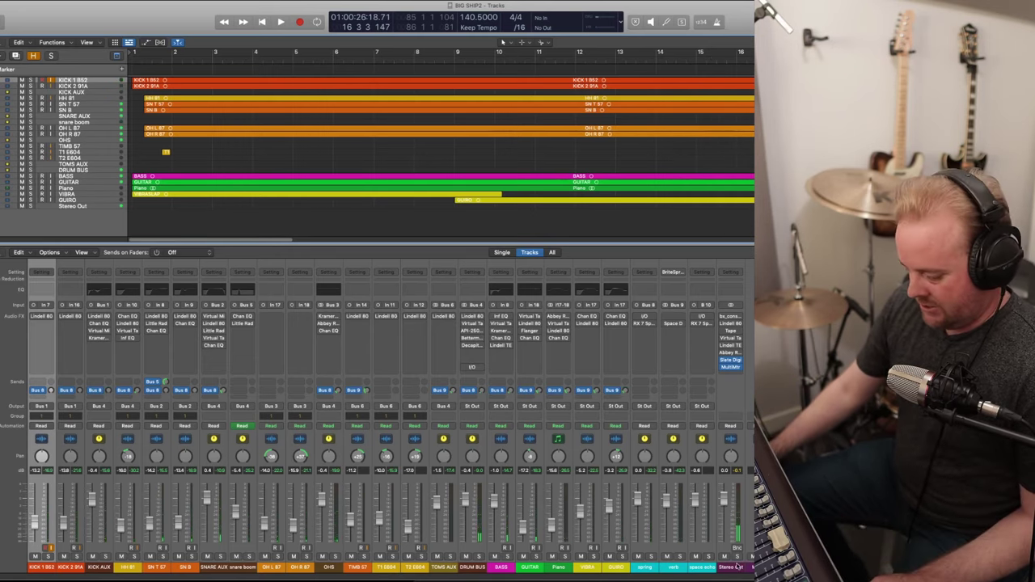
- Re-enable the plug-ins on all channels and play the processed mix from the start of the song
{"action": "key", "text": "super+a"}
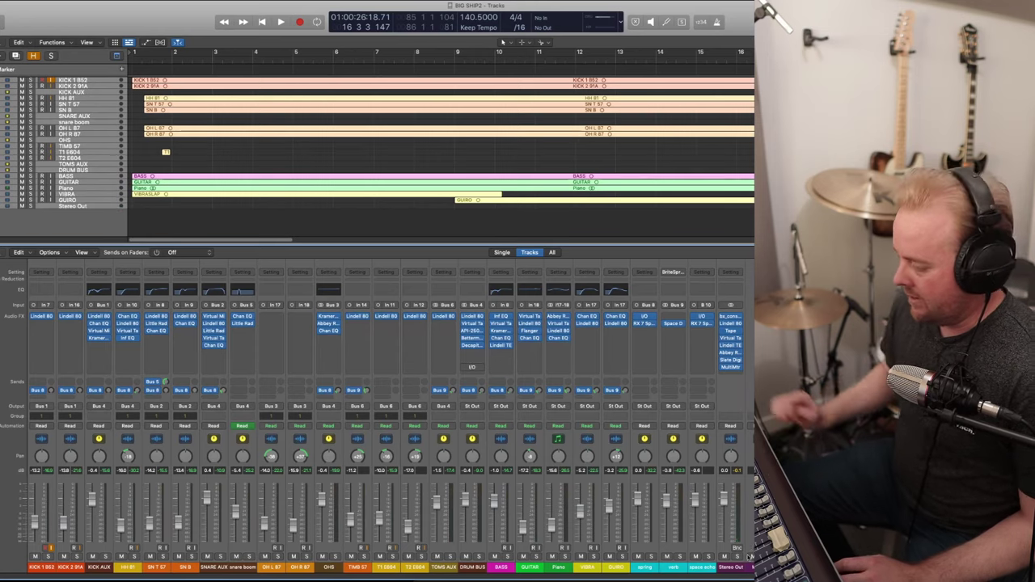
{"action": "key", "text": "Return"}
{"action": "key", "text": "space"}
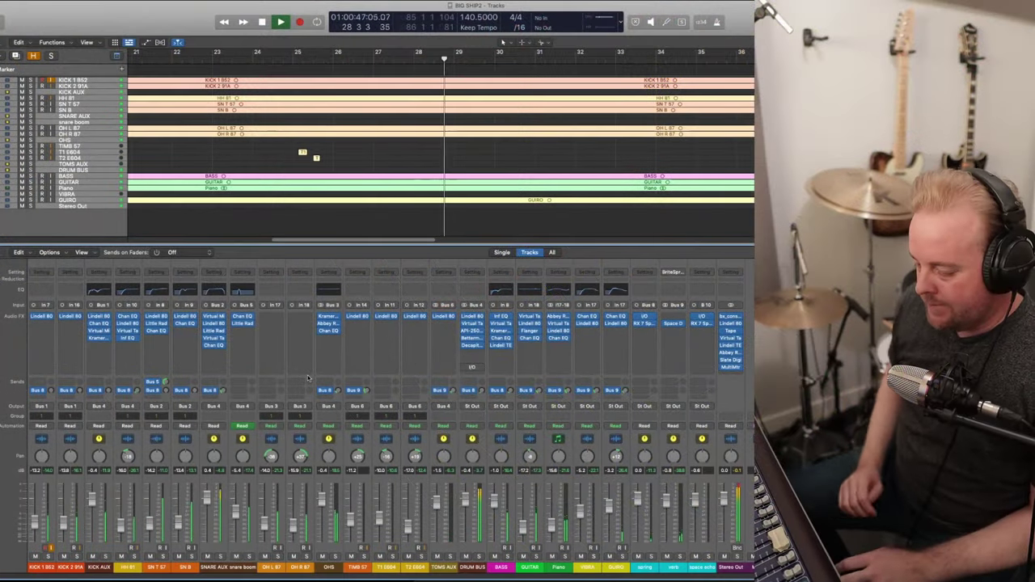
{"action": "key", "text": "space"}
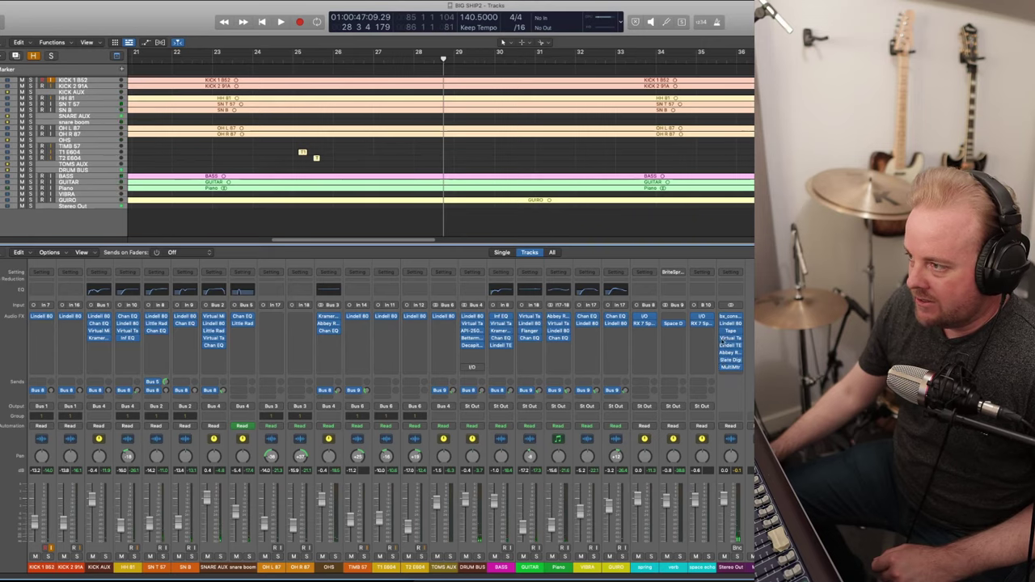
- Bypass the plug-ins on all channels except Stereo Out's last two inserts, and check the Slate Digital FG-X settings
{"action": "left_click", "coordinate": [724, 331]}
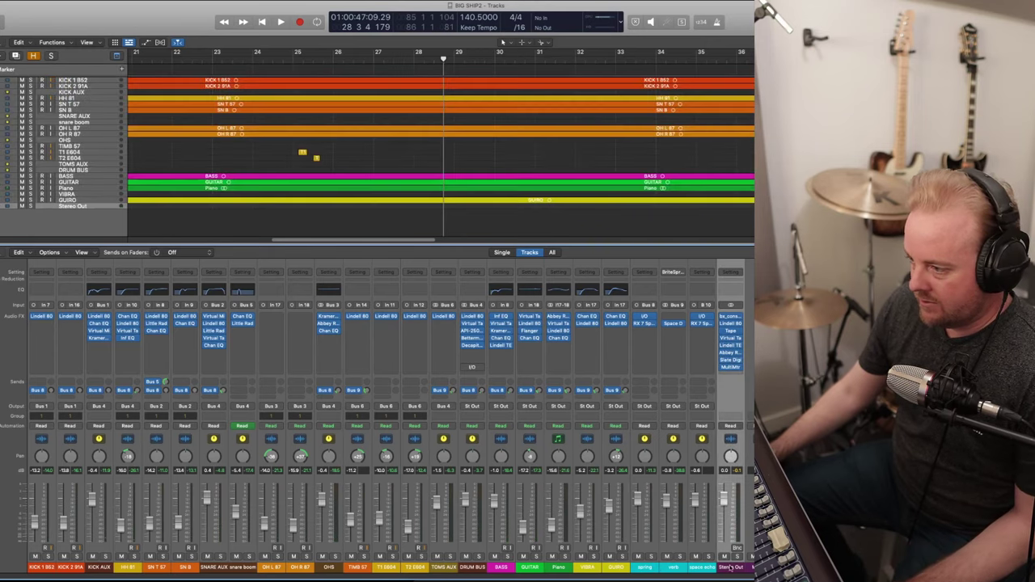
{"action": "key", "text": "super+a"}
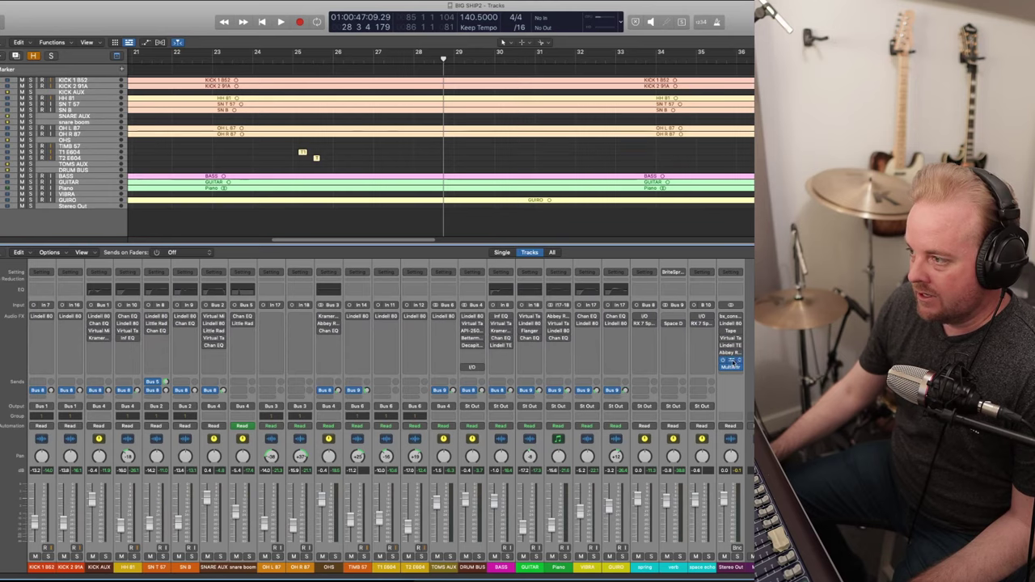
{"action": "left_click", "coordinate": [731, 363]}
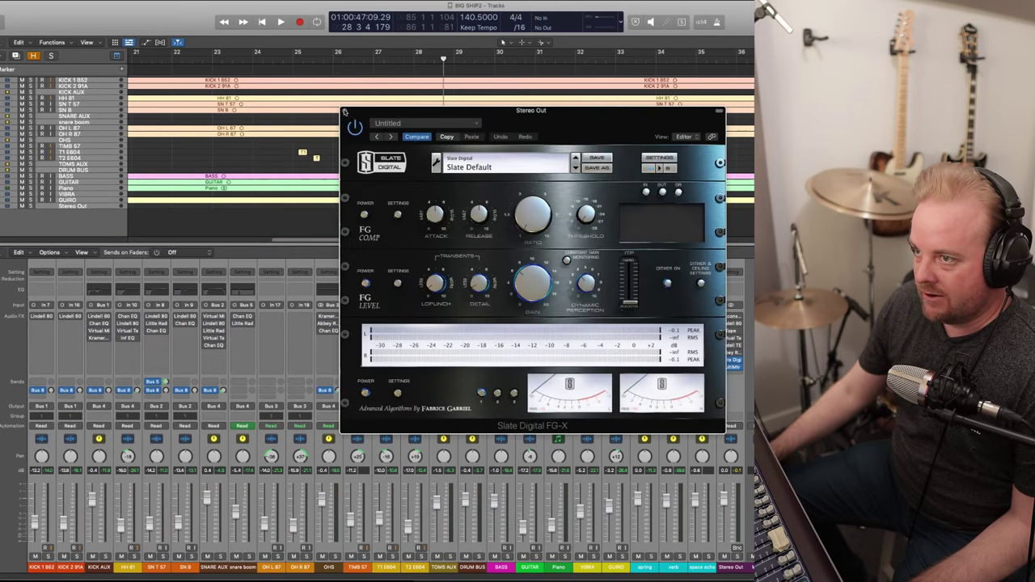
{"action": "left_click", "coordinate": [344, 111]}
- Clear the all-track selection and briefly play the unprocessed mix from the start of the song
{"action": "left_click", "coordinate": [272, 160]}
{"action": "key", "text": "Return"}
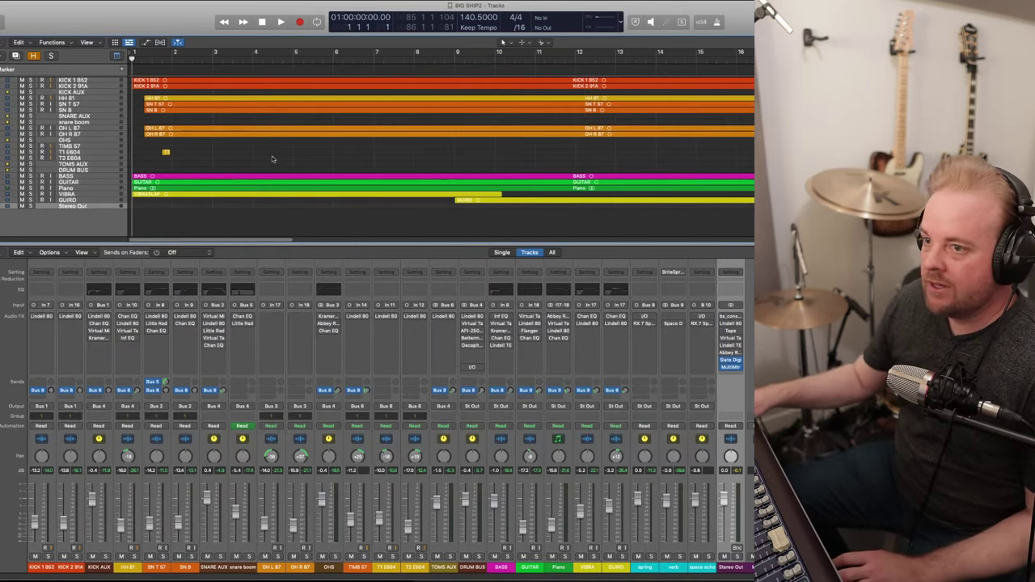
{"action": "key", "text": "space"}
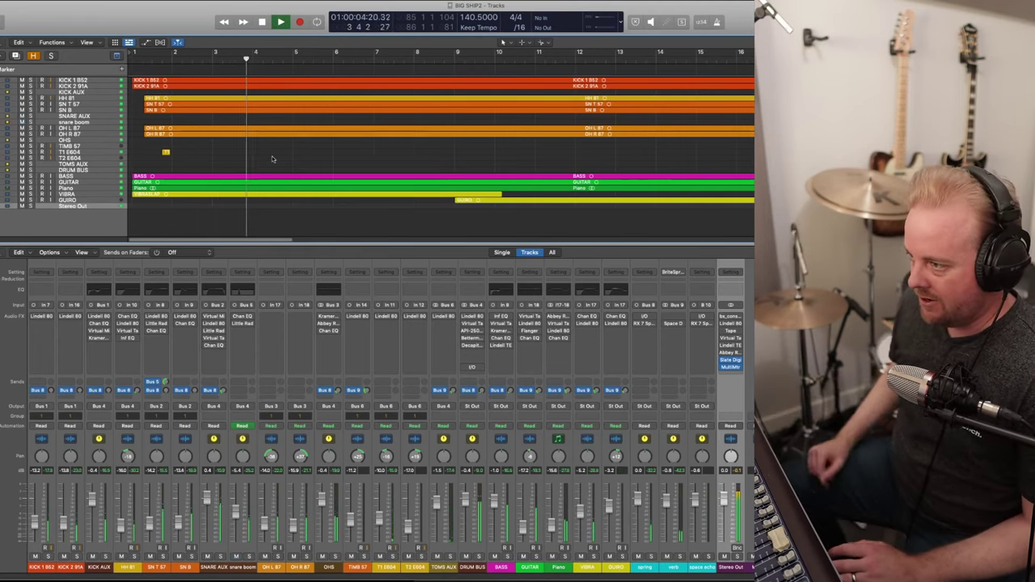
{"action": "key", "text": "space"}
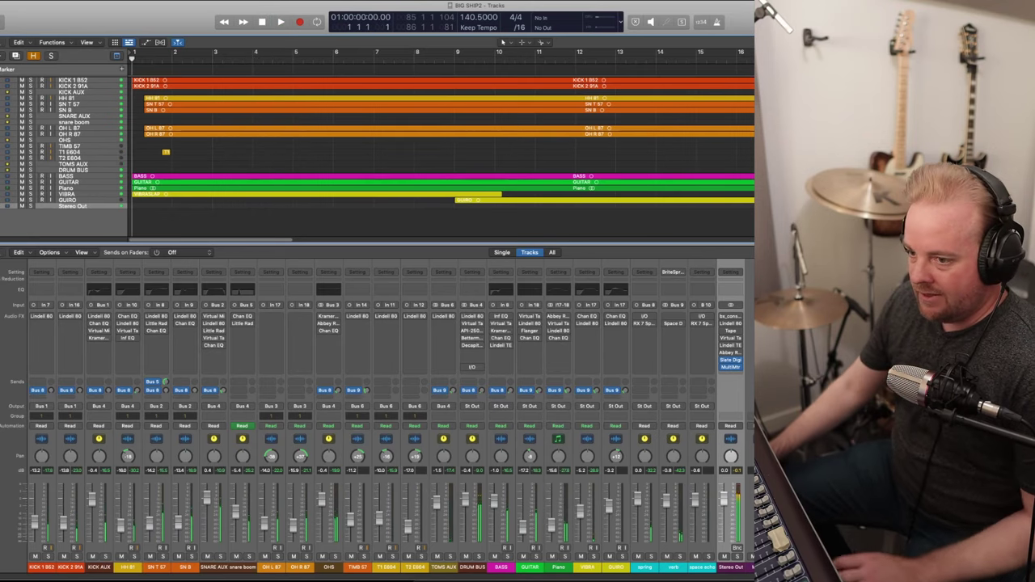
- Solo the KICK 1 B52 track, open its Lindell 80 Channel plug-in and play the soloed kick
{"action": "left_click", "coordinate": [48, 557]}
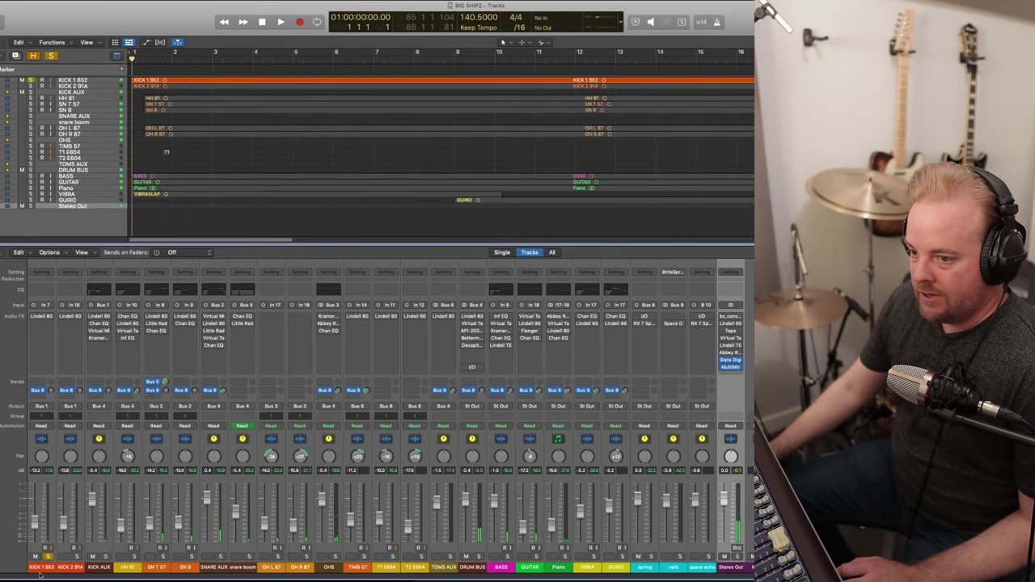
{"action": "left_click", "coordinate": [45, 567]}
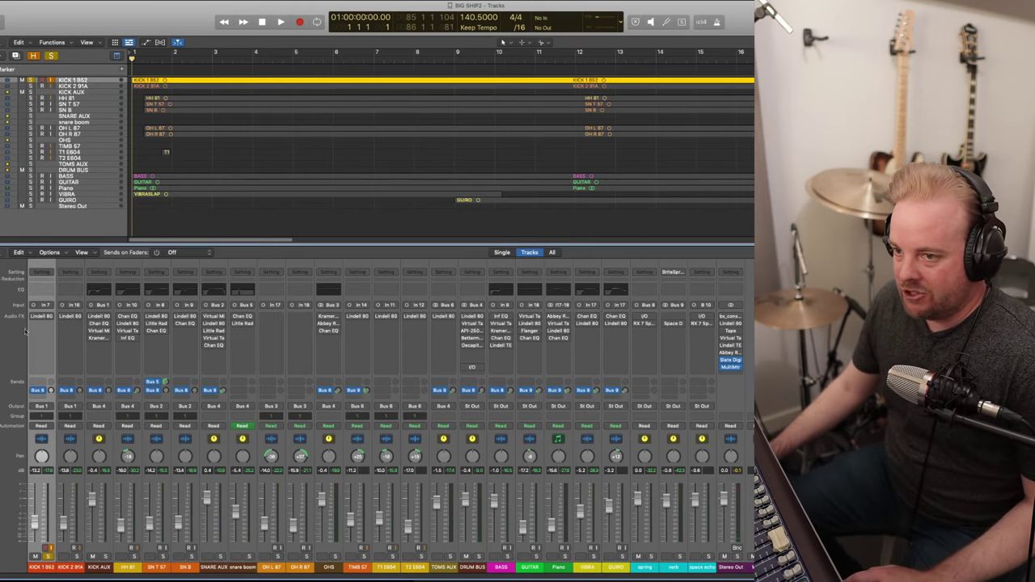
{"action": "left_click", "coordinate": [41, 315]}
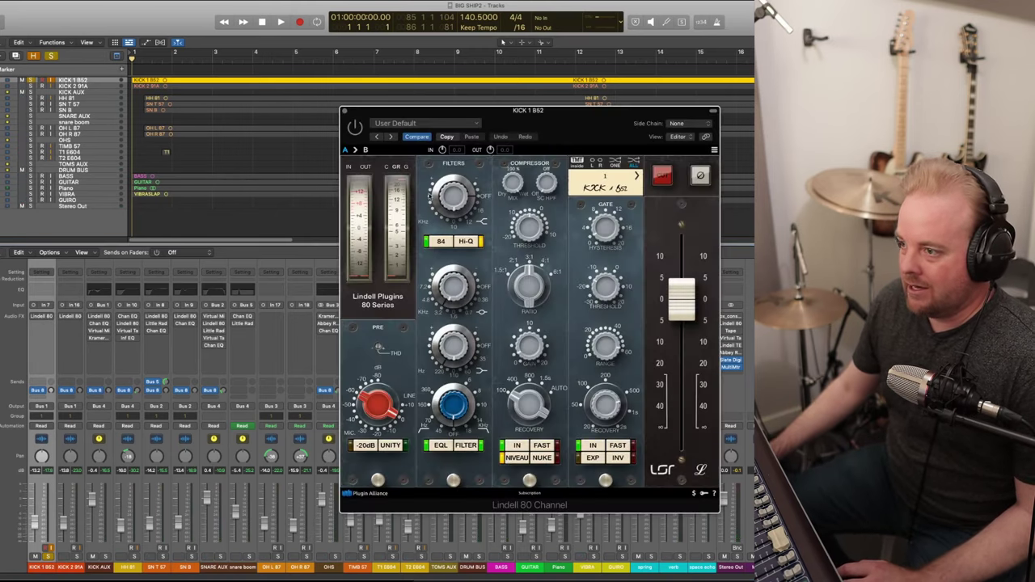
{"action": "left_click_drag", "start_coordinate": [504, 110], "coordinate": [435, 81]}
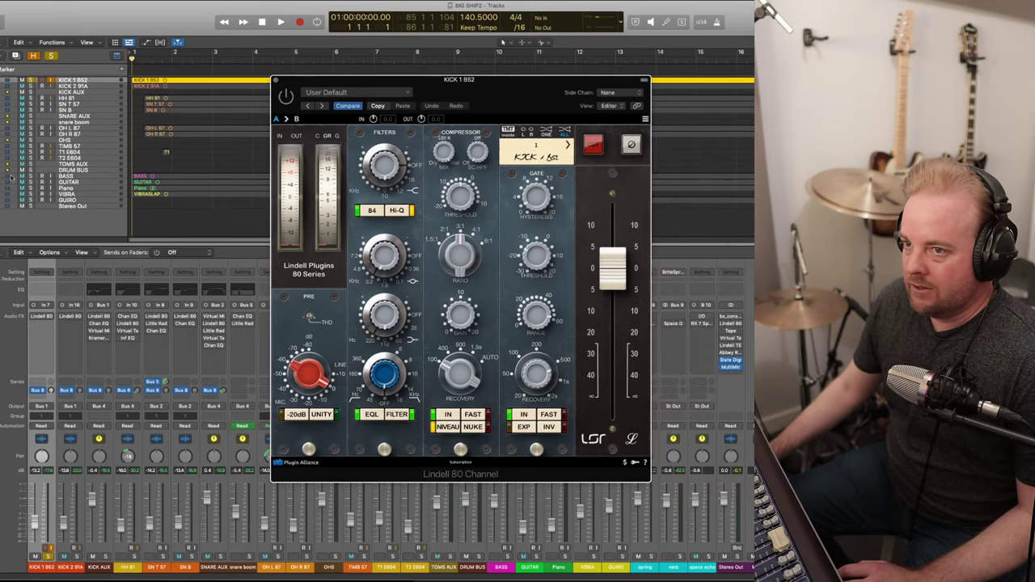
{"action": "key", "text": "space"}
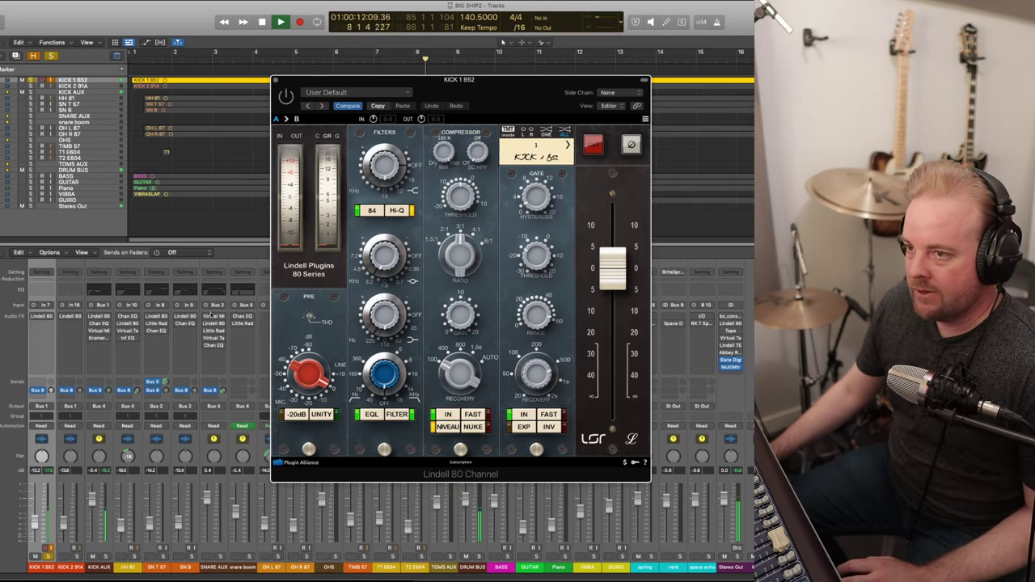
- Audition KICK 2 91A together with KICK 1 B52 and on its own, and return to soloing only KICK 1 B52
{"action": "left_click", "coordinate": [63, 553]}
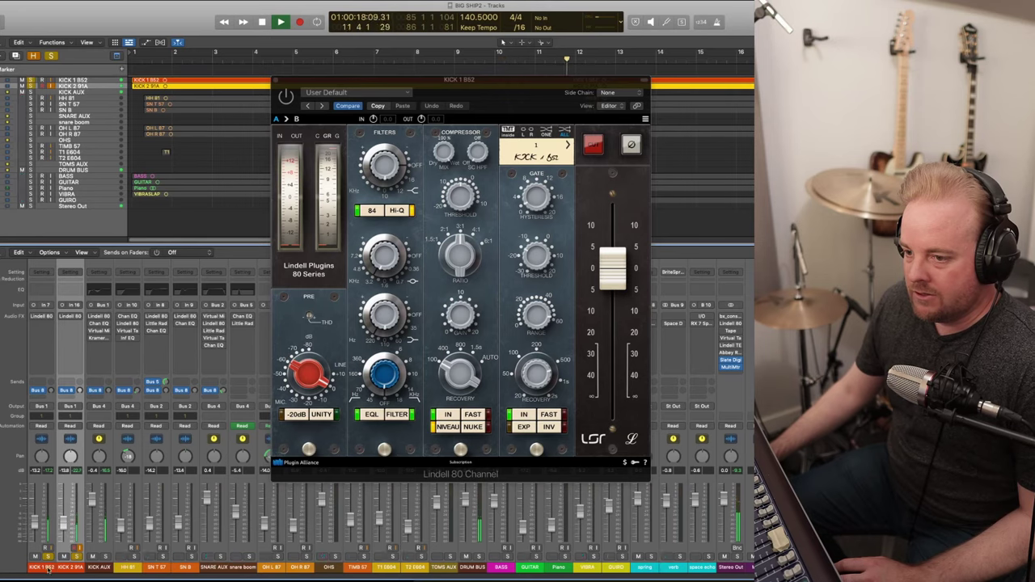
{"action": "left_click", "coordinate": [49, 569], "text": "shift"}
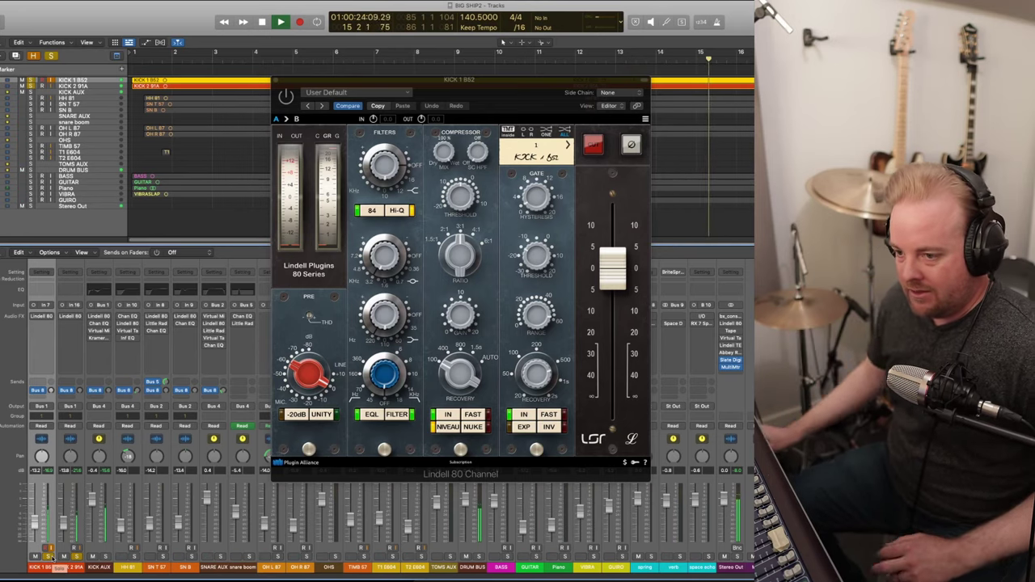
{"action": "left_click", "coordinate": [74, 556]}
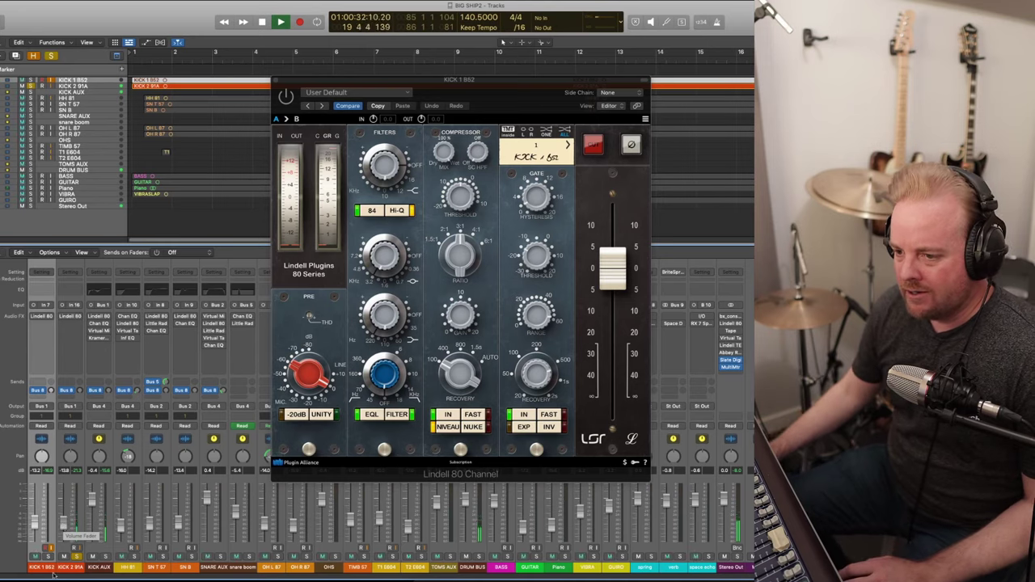
{"action": "left_click", "coordinate": [77, 557]}
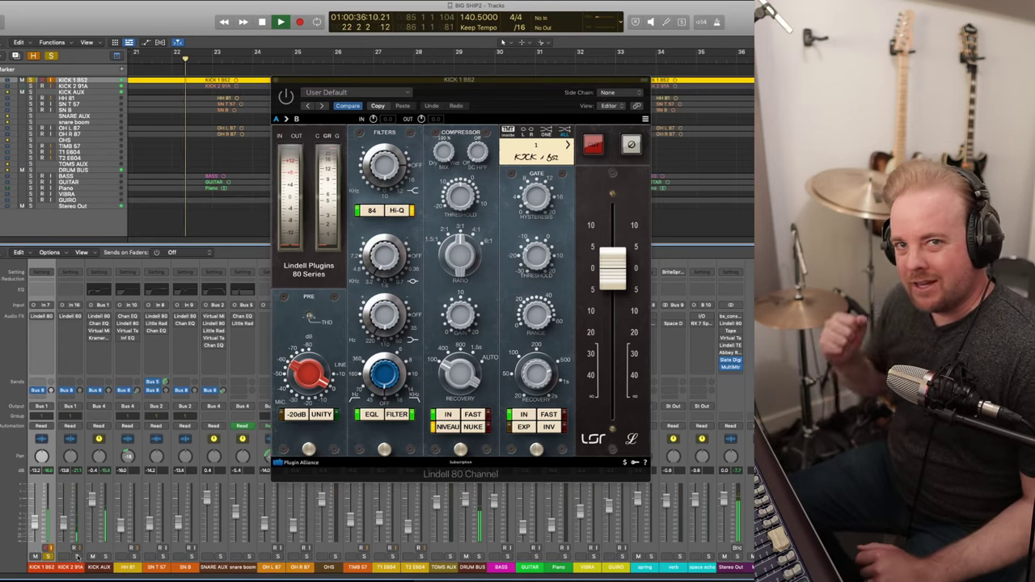
- Open the MultiMeter on Stereo Out and arrange its analyzer beside the kick's Lindell 80 Channel window
{"action": "mouse_move", "coordinate": [732, 370]}
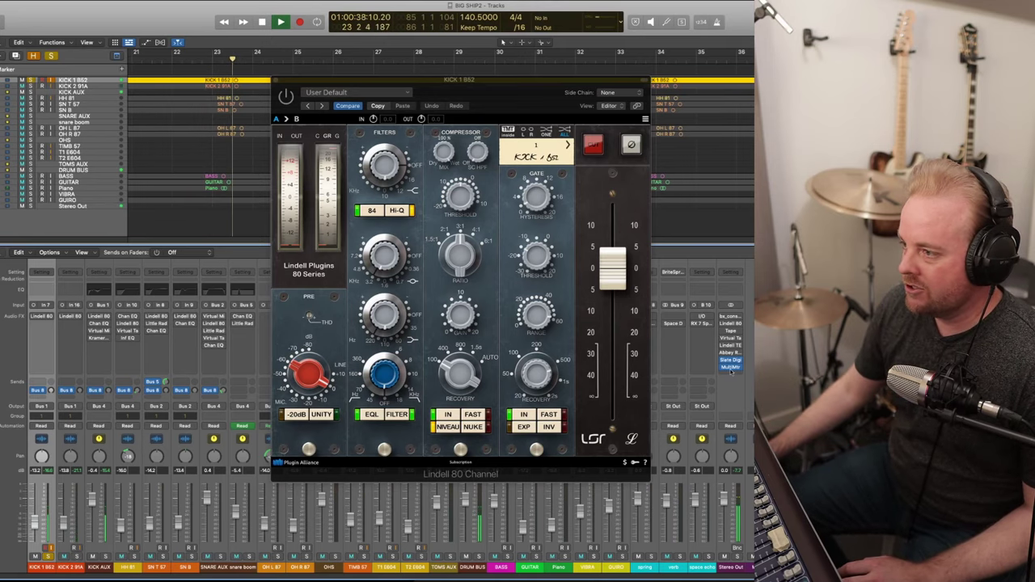
{"action": "left_click", "coordinate": [732, 371]}
{"action": "left_click_drag", "start_coordinate": [587, 119], "coordinate": [604, 50]}
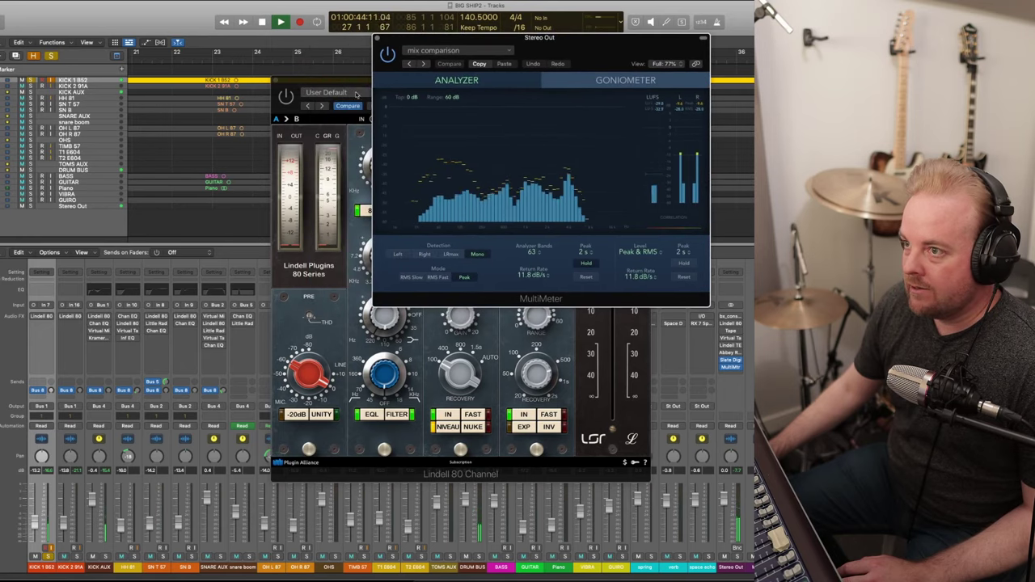
{"action": "left_click_drag", "start_coordinate": [353, 86], "coordinate": [77, 60]}
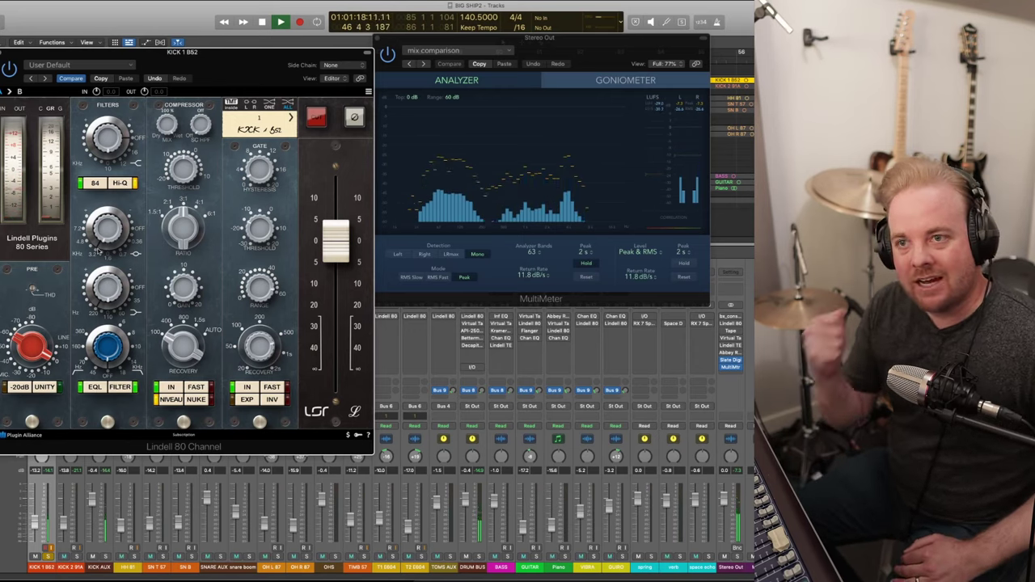
- Close the kick's Lindell 80 Channel window, and stop playback with the playhead placed at bar 42
{"action": "left_click", "coordinate": [5, 52]}
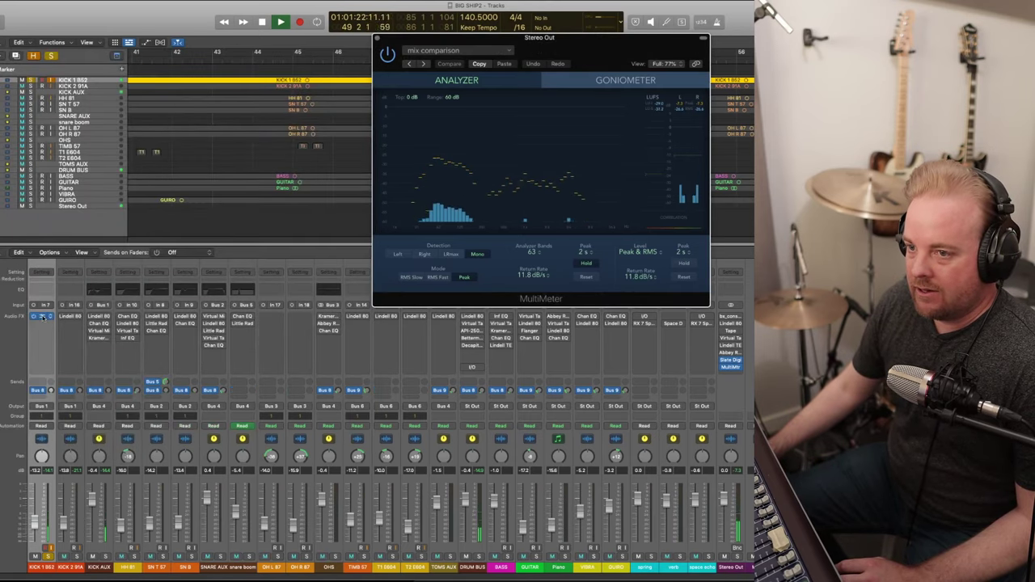
{"action": "key", "text": "space"}
{"action": "left_click", "coordinate": [173, 53]}
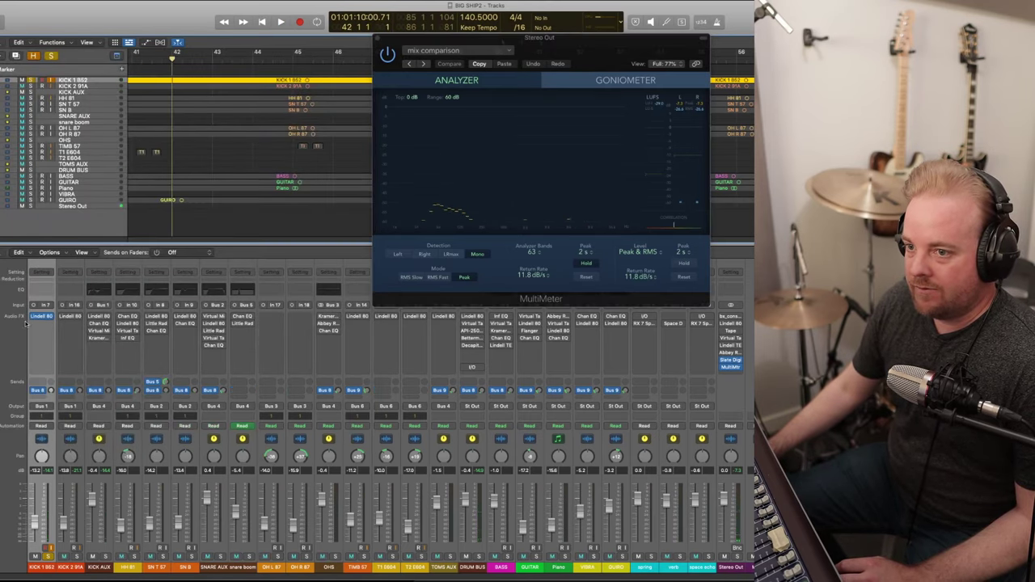
- Audition KICK 1 B52 from bar 42, and switch the solo to KICK 2 91A with its Lindell 80 Channel plug-in open during playback
{"action": "key", "text": "space"}
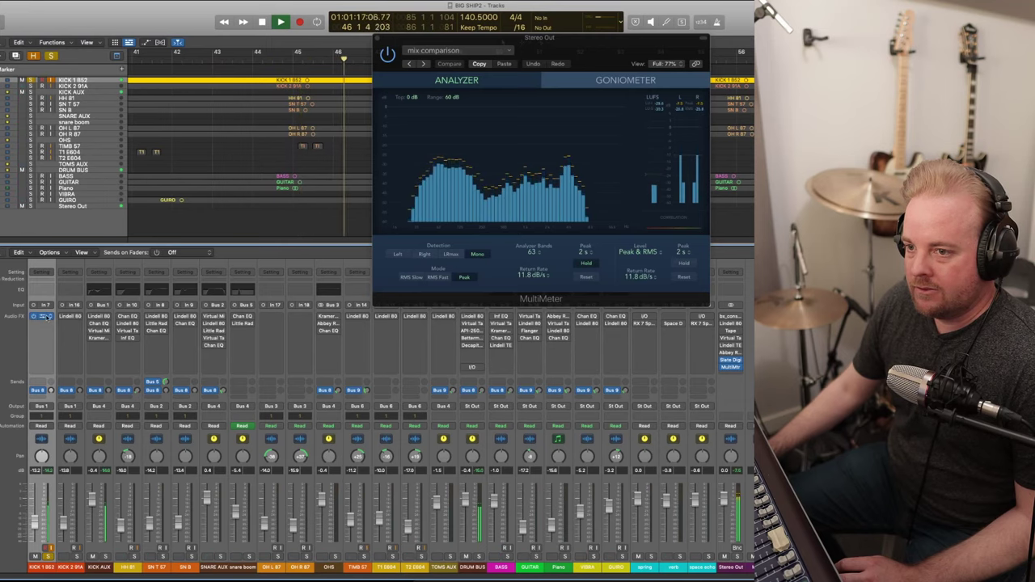
{"action": "key", "text": "space"}
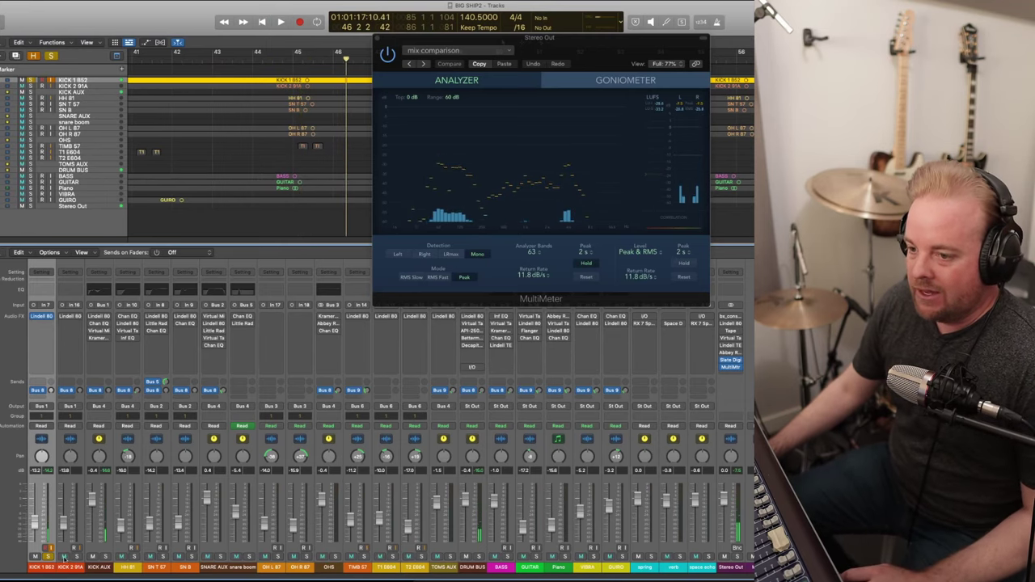
{"action": "left_click", "coordinate": [64, 567]}
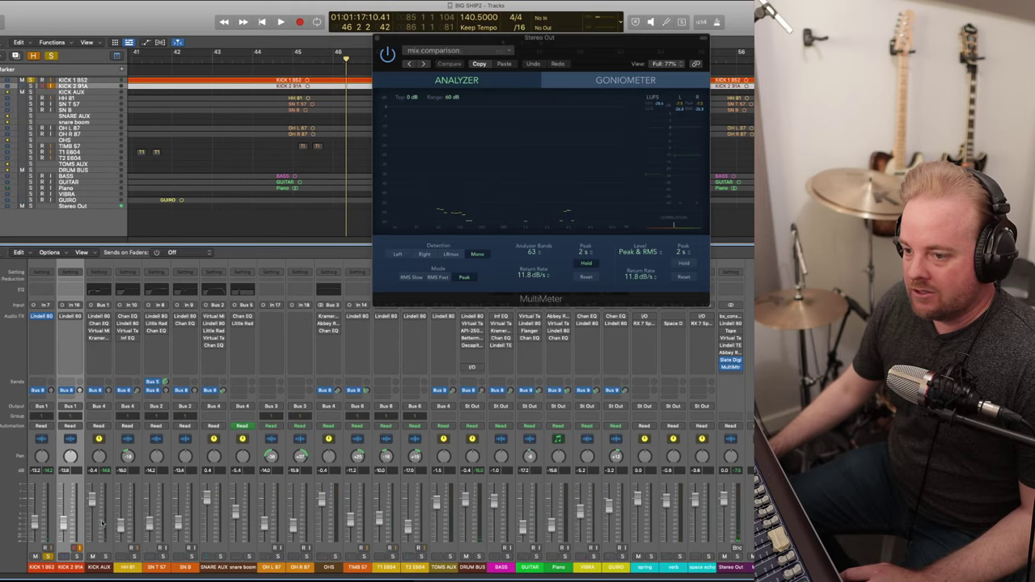
{"action": "left_click", "coordinate": [70, 317]}
{"action": "key", "text": "space"}
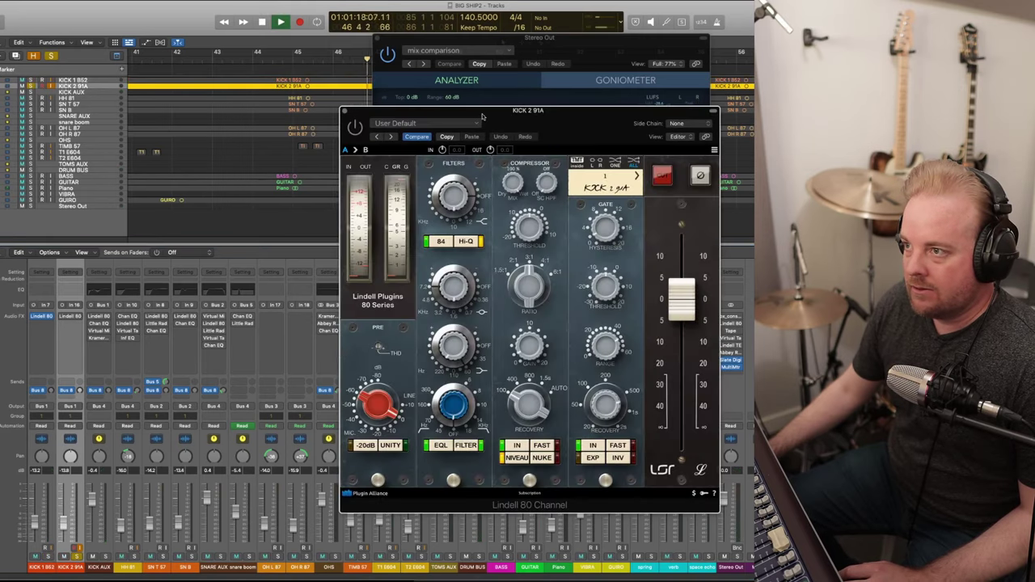
- Compare KICK 2 91A with its Lindell 80 Channel bypassed and enabled, replaying from bar 42 with the analyzer in view
{"action": "left_click_drag", "start_coordinate": [486, 112], "coordinate": [174, 92]}
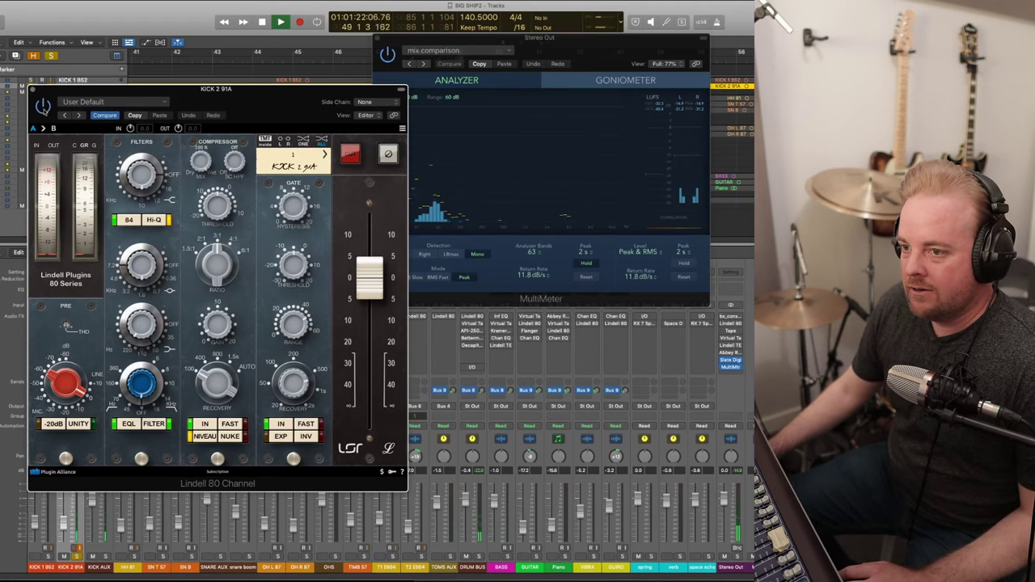
{"action": "left_click", "coordinate": [172, 57]}
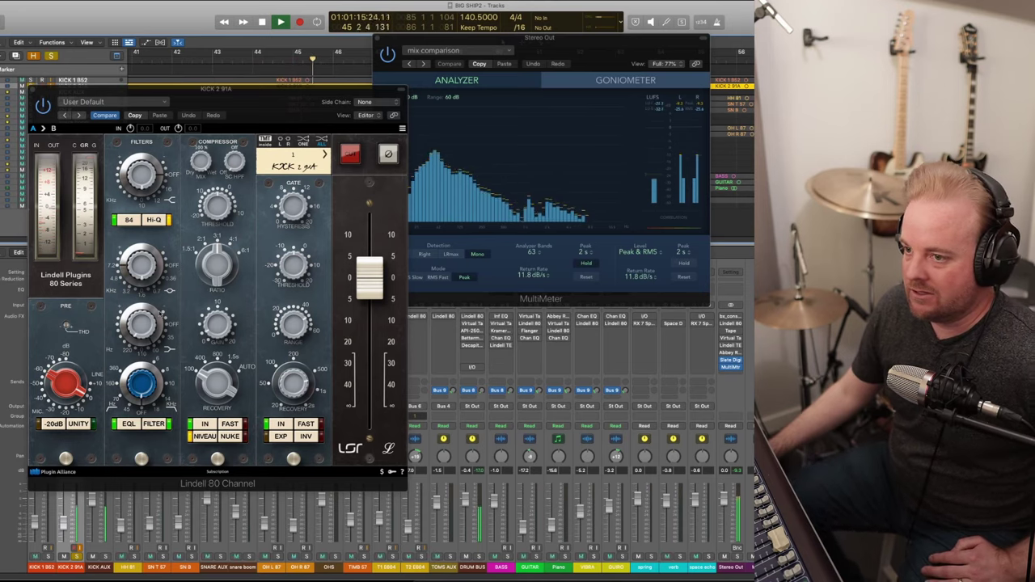
{"action": "left_click", "coordinate": [148, 332]}
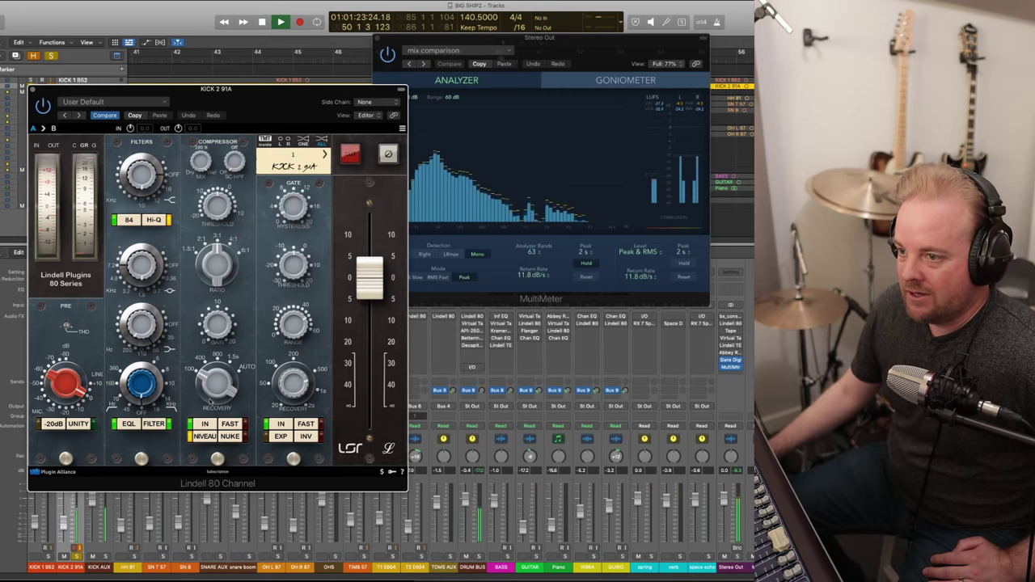
{"action": "left_click_drag", "start_coordinate": [216, 88], "coordinate": [437, 43]}
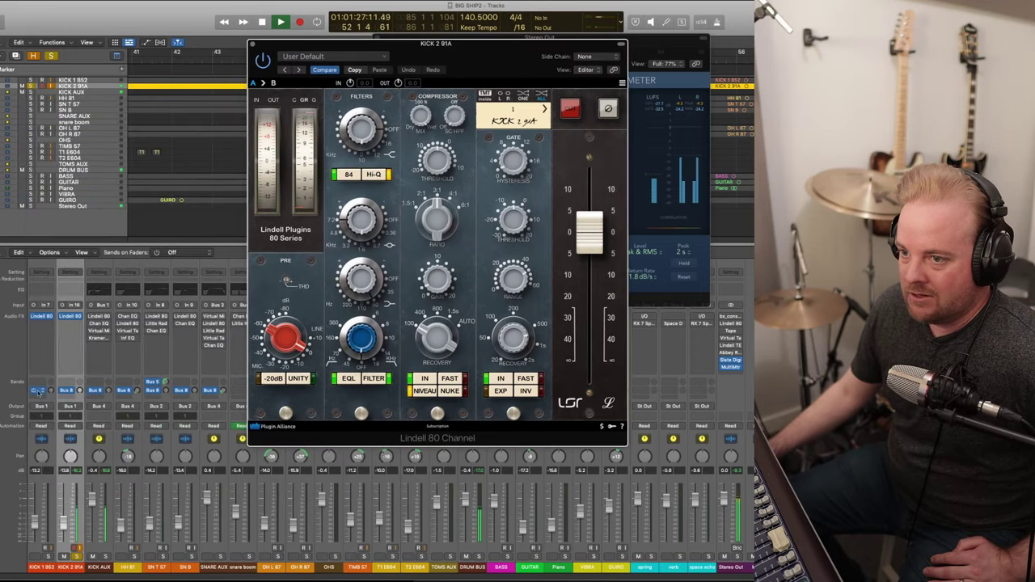
- Compare the compressor and gate settings of the KICK 1 B52 and KICK 2 91A Lindell 80 Channels side by side, and close both plug-in windows
{"action": "left_click", "coordinate": [42, 316]}
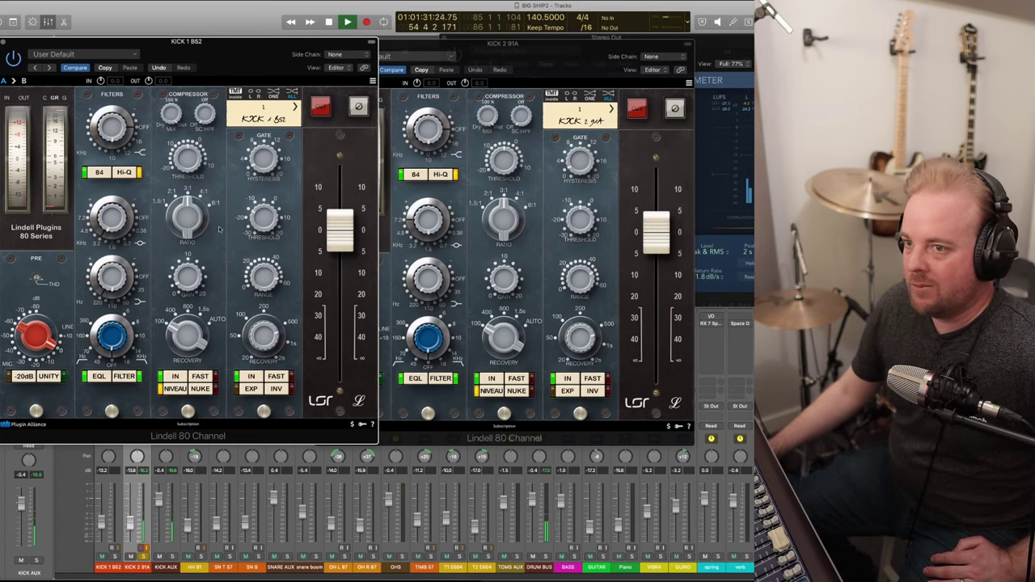
{"action": "left_click", "coordinate": [520, 53]}
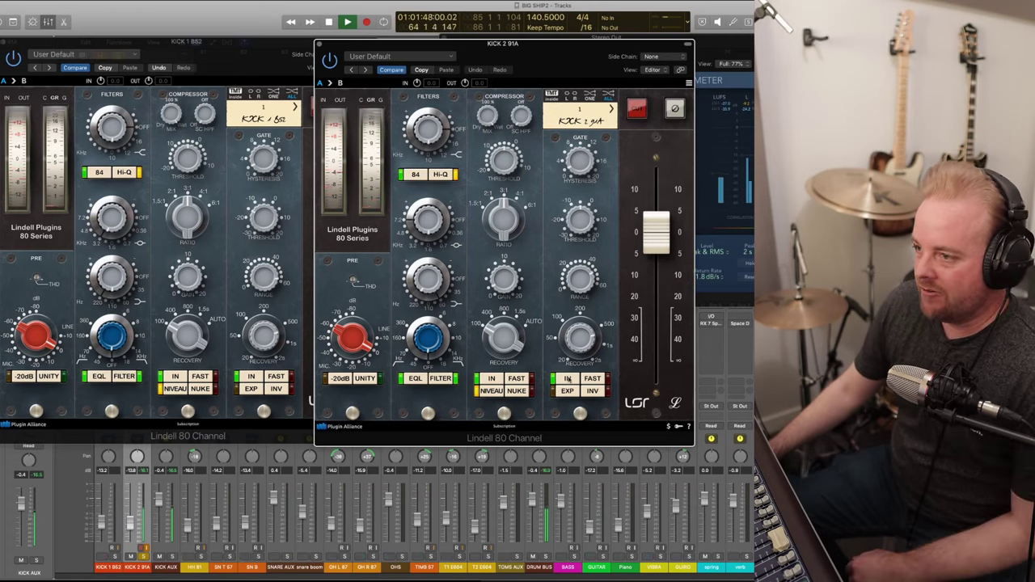
{"action": "left_click", "coordinate": [276, 390]}
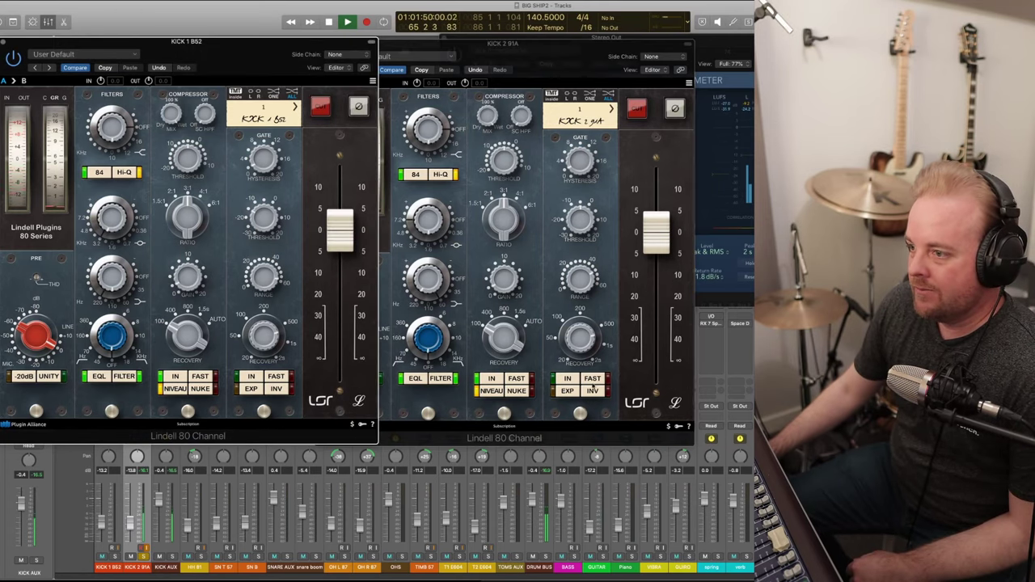
{"action": "left_click", "coordinate": [571, 379]}
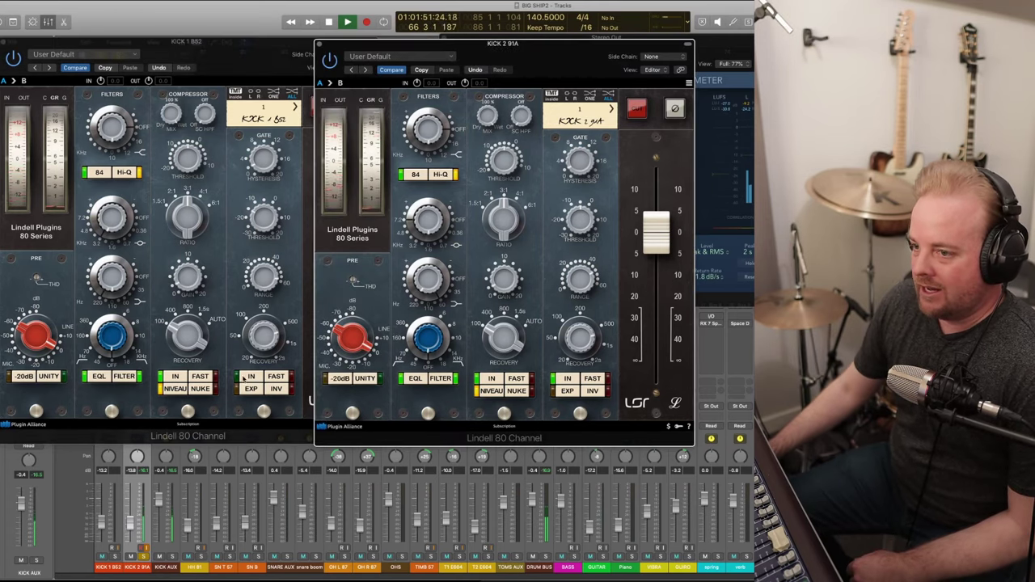
{"action": "left_click", "coordinate": [187, 183]}
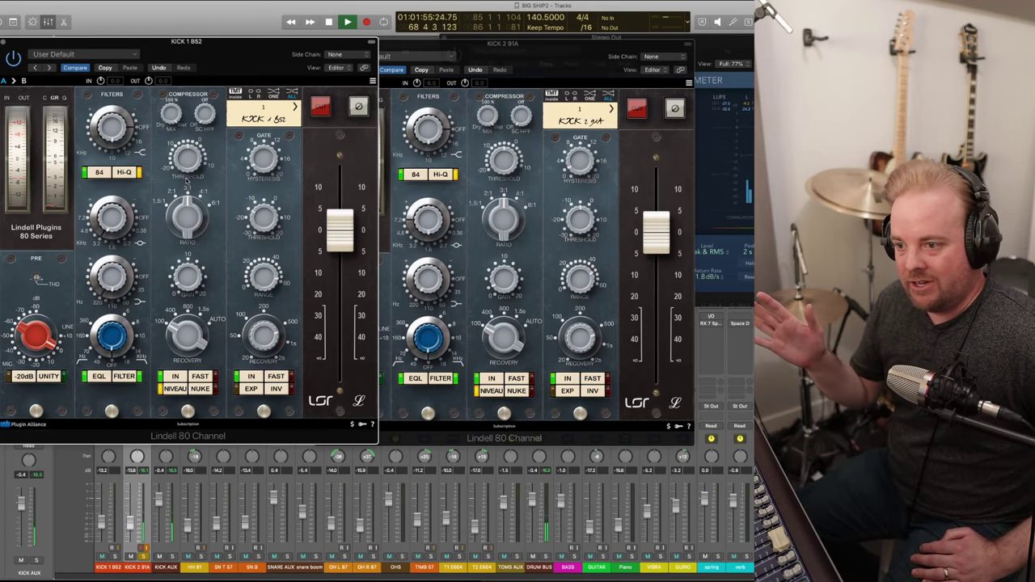
{"action": "left_click", "coordinate": [6, 39]}
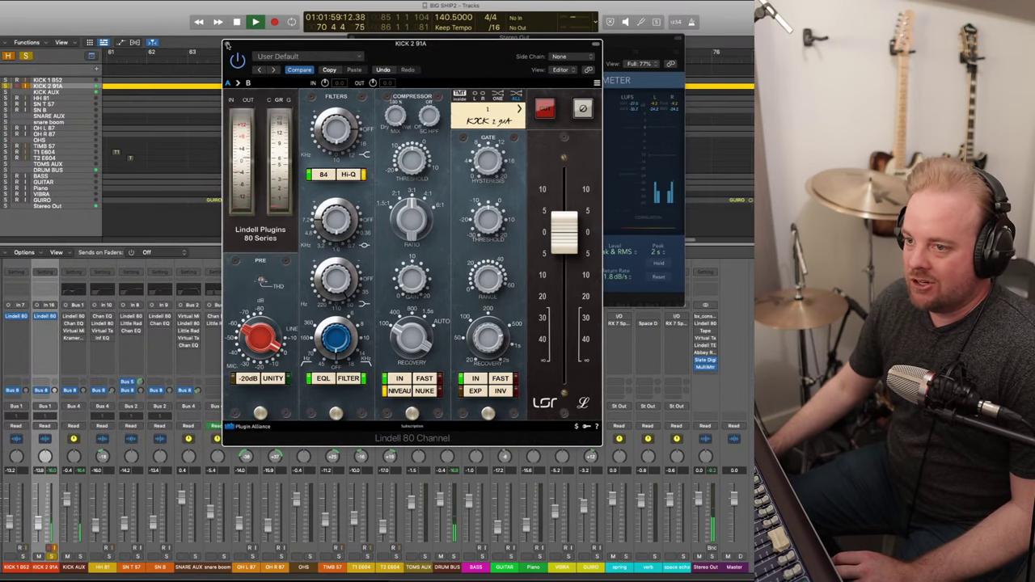
{"action": "left_click", "coordinate": [228, 45]}
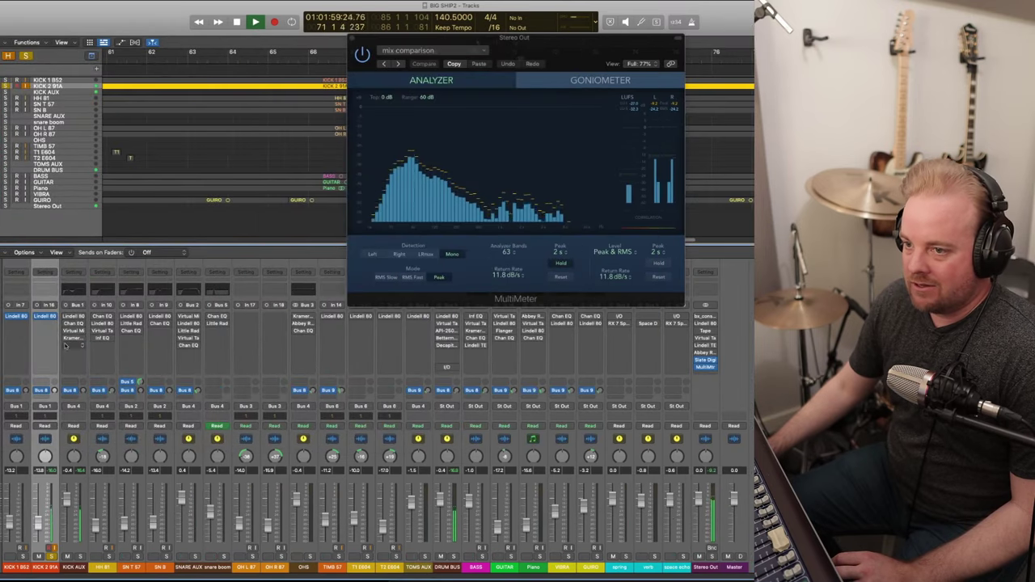
- Open the Lindell 80 Channel on KICK AUX and arrange its window beside the MultiMeter analyzer
{"action": "left_click", "coordinate": [74, 315]}
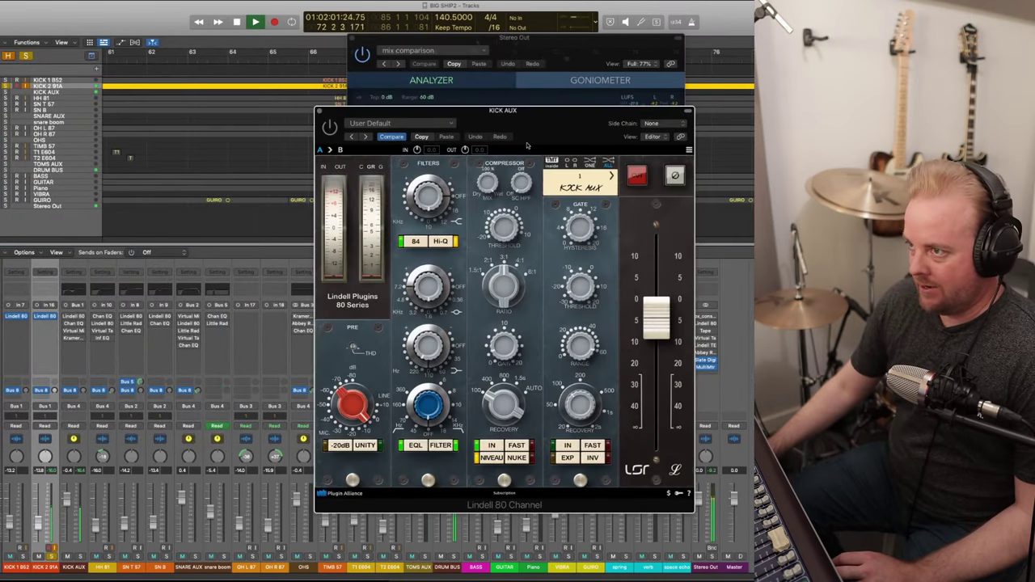
{"action": "left_click_drag", "start_coordinate": [510, 130], "coordinate": [367, 144]}
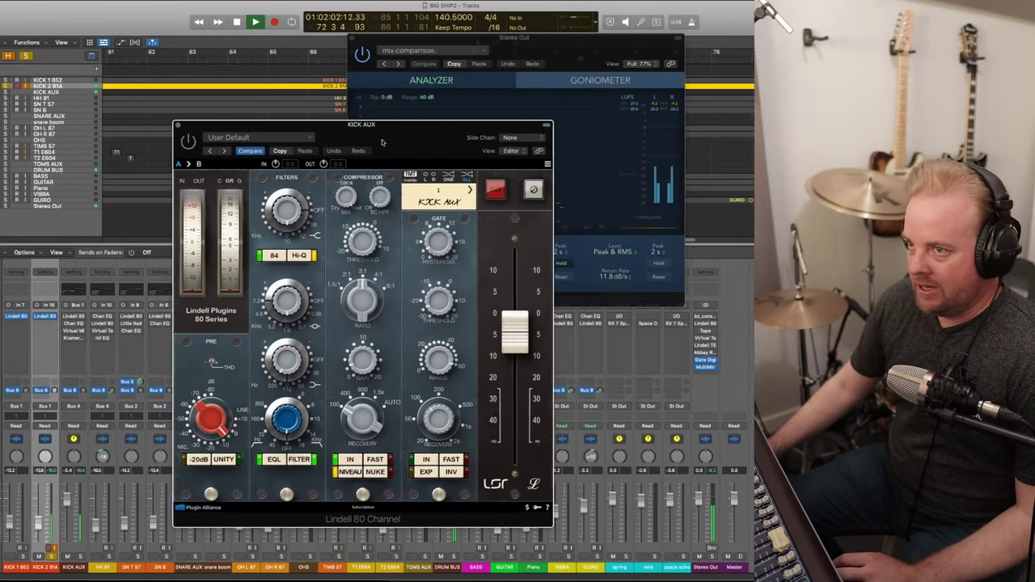
{"action": "left_click", "coordinate": [354, 44]}
{"action": "left_click_drag", "start_coordinate": [353, 44], "coordinate": [426, 31]}
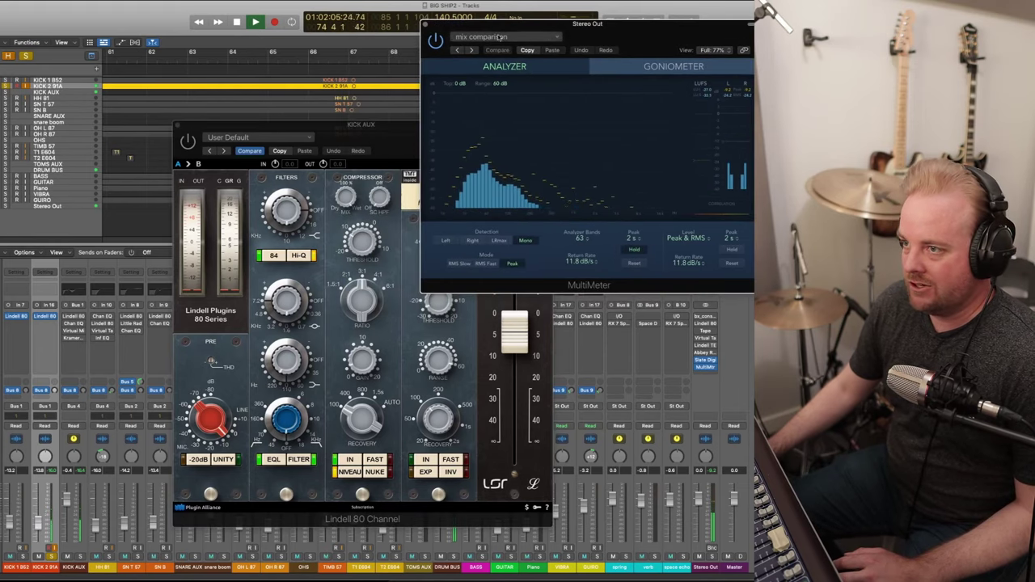
{"action": "left_click_drag", "start_coordinate": [359, 138], "coordinate": [318, 65]}
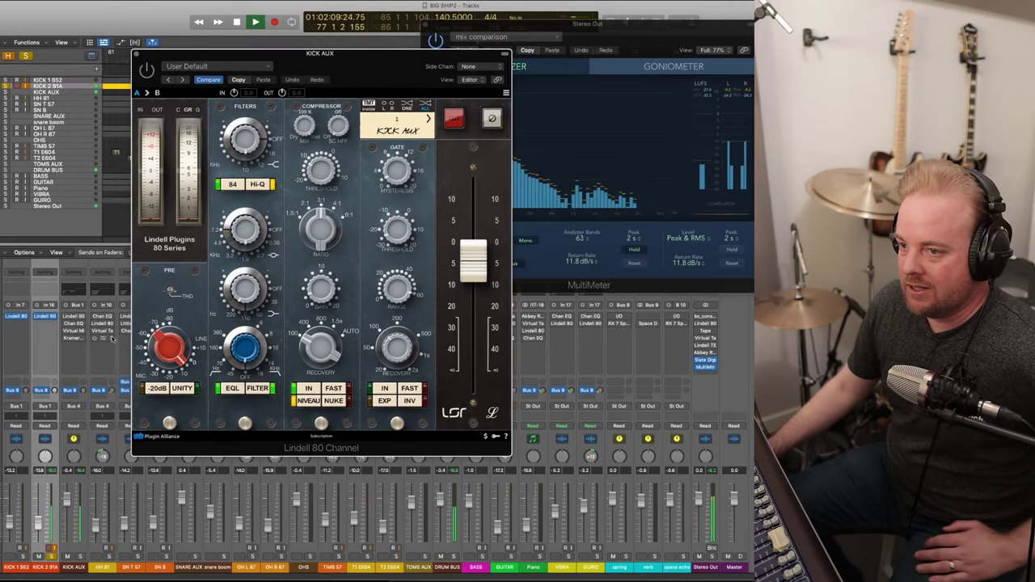
- Solo KICK 1 B52 together with KICK 2 91A, and enable the Lindell 80 Channel on KICK AUX
{"action": "left_click", "coordinate": [24, 565]}
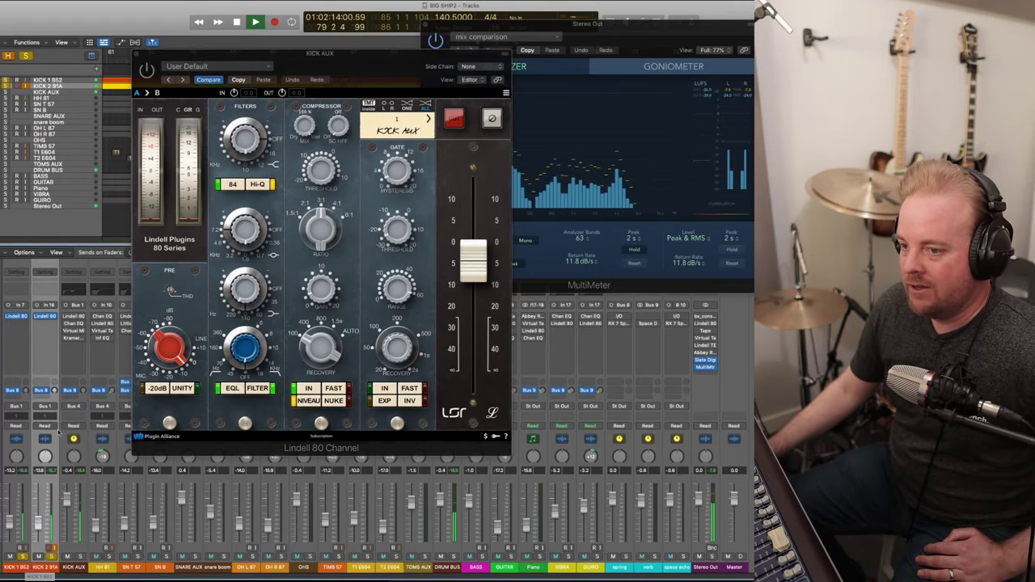
{"action": "left_click", "coordinate": [28, 568]}
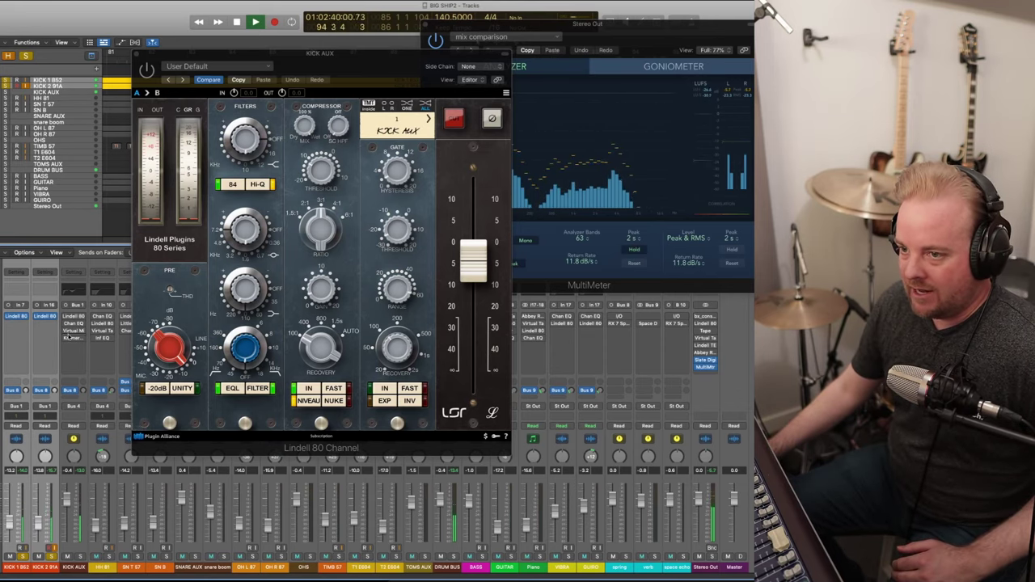
{"action": "left_click", "coordinate": [67, 571]}
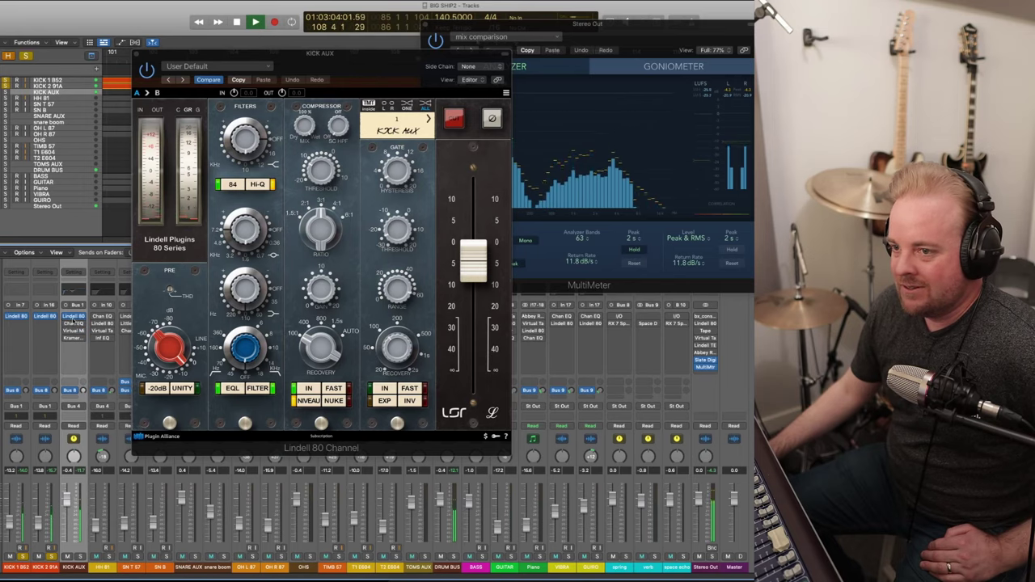
- Reopen KICK AUX's Lindell 80 Channel beside the analyzer, examine its preamp gain and output fader during playback, and close it
{"action": "left_click", "coordinate": [74, 316]}
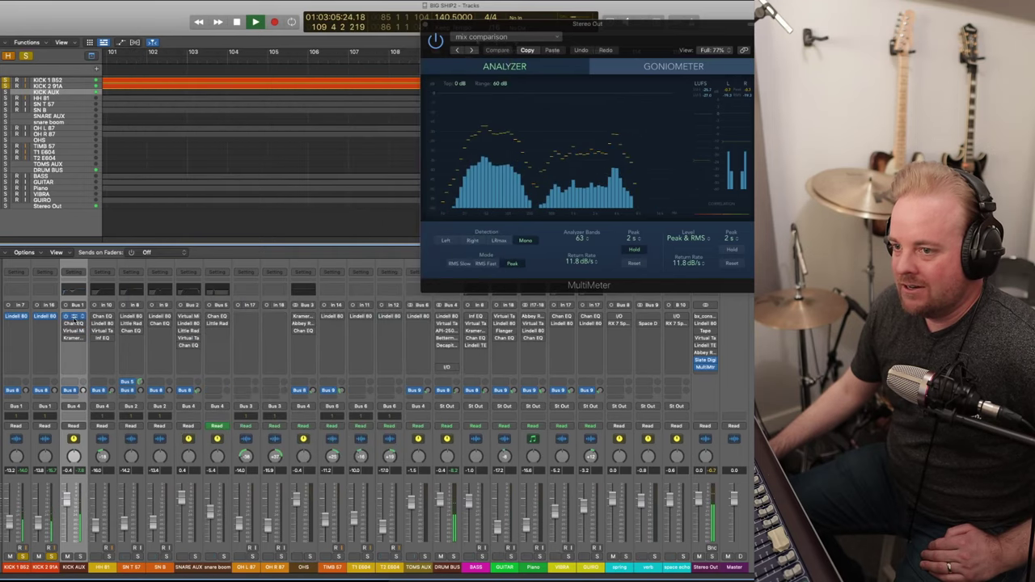
{"action": "left_click", "coordinate": [74, 316]}
{"action": "left_click_drag", "start_coordinate": [305, 53], "coordinate": [195, 53]}
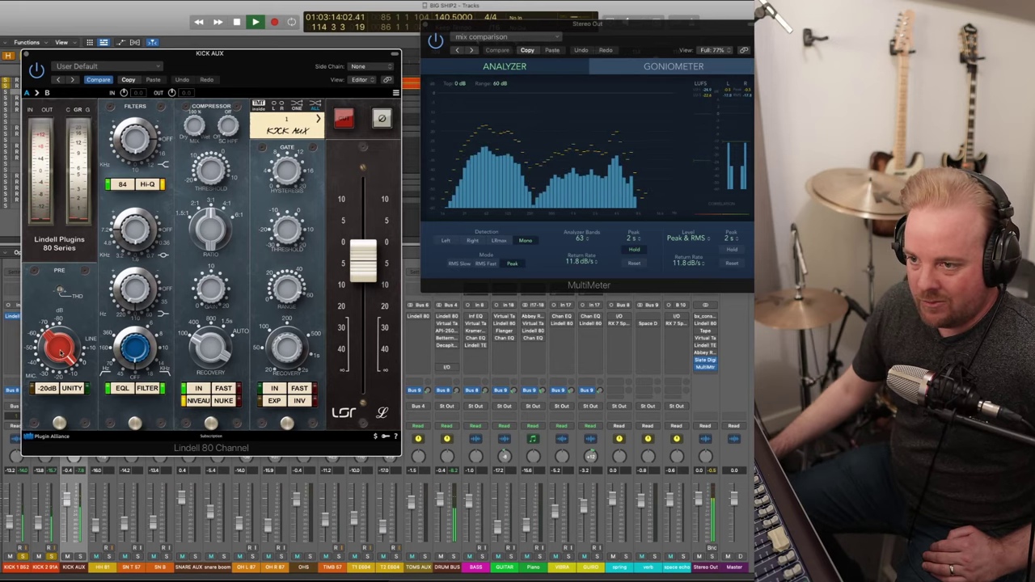
{"action": "mouse_move", "coordinate": [65, 355]}
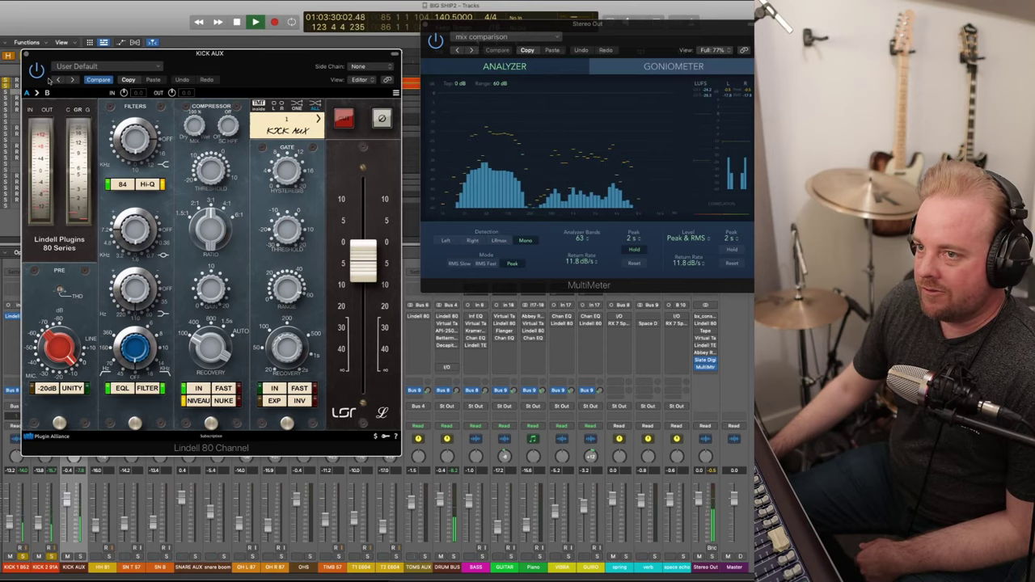
{"action": "left_click", "coordinate": [351, 278]}
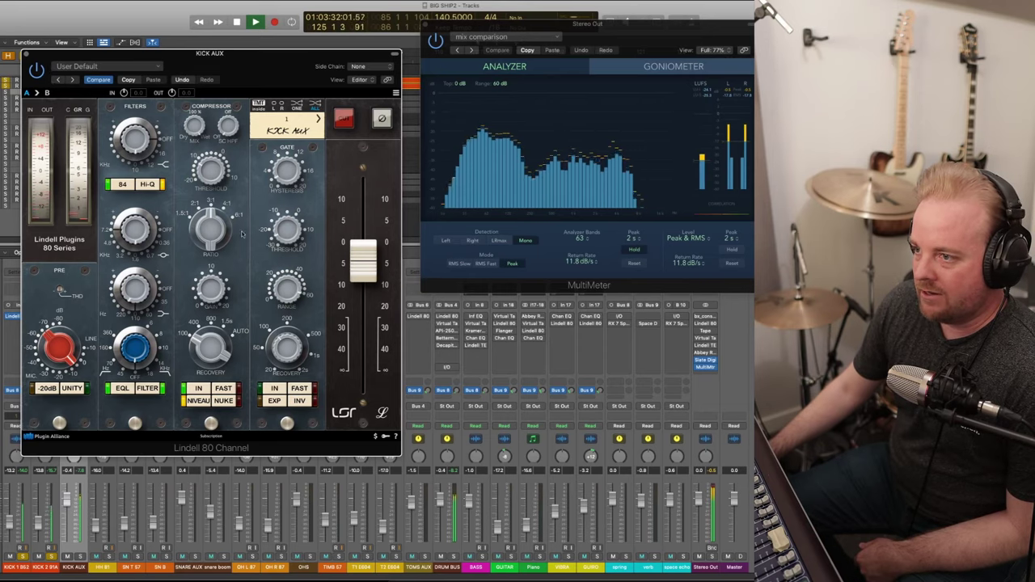
{"action": "left_click", "coordinate": [27, 55]}
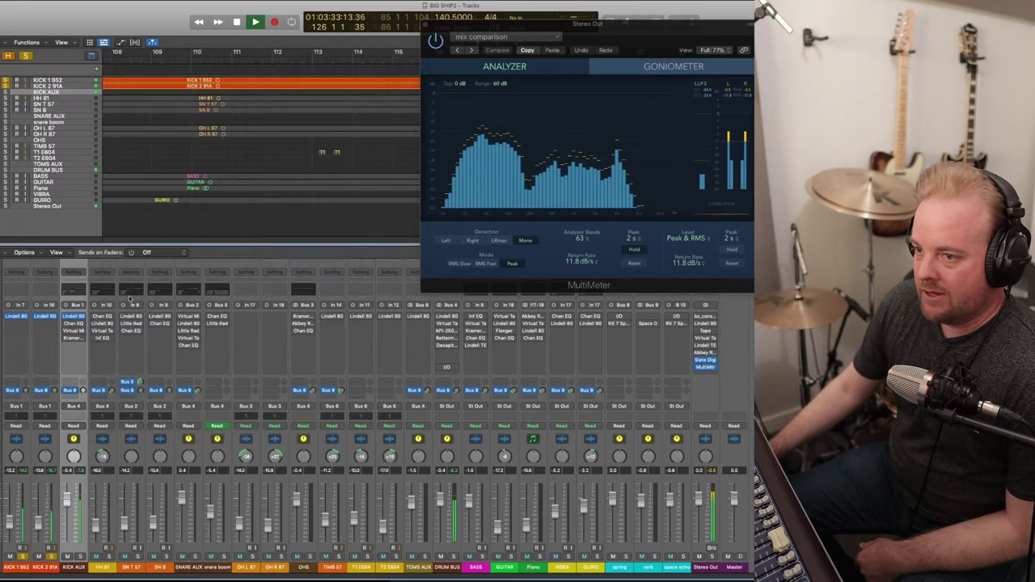
- Open KICK AUX's Channel EQ, play from the song's start, and compare the kick with the EQ bypassed and enabled, leaving it enabled
{"action": "left_click", "coordinate": [78, 322]}
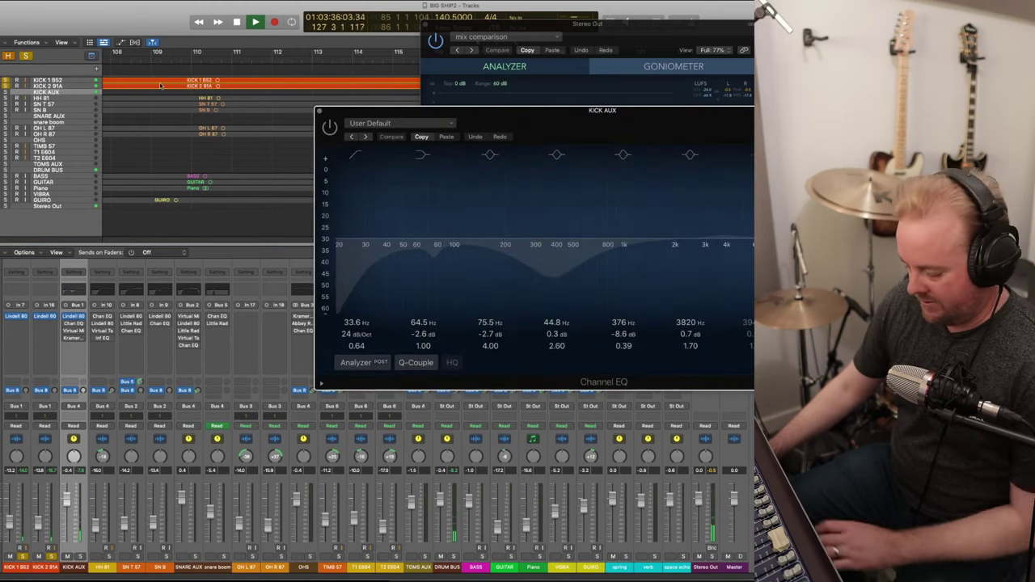
{"action": "key", "text": "Return"}
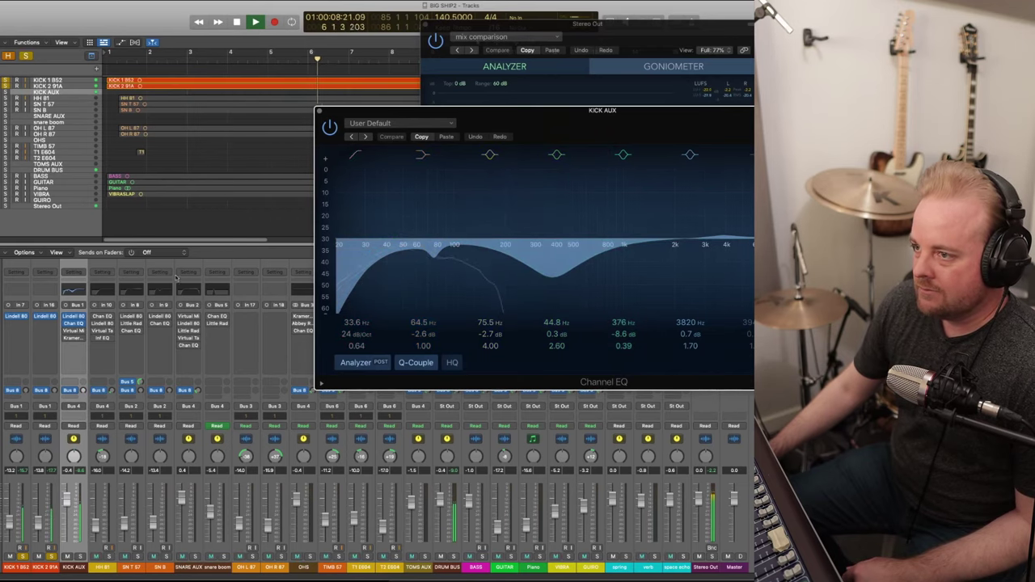
{"action": "left_click", "coordinate": [329, 127]}
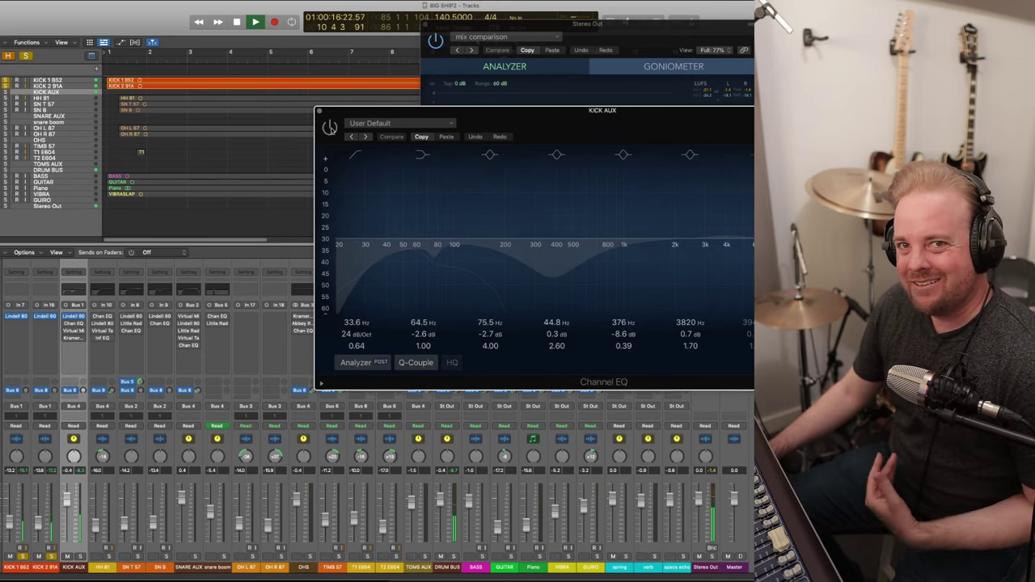
{"action": "left_click", "coordinate": [329, 127]}
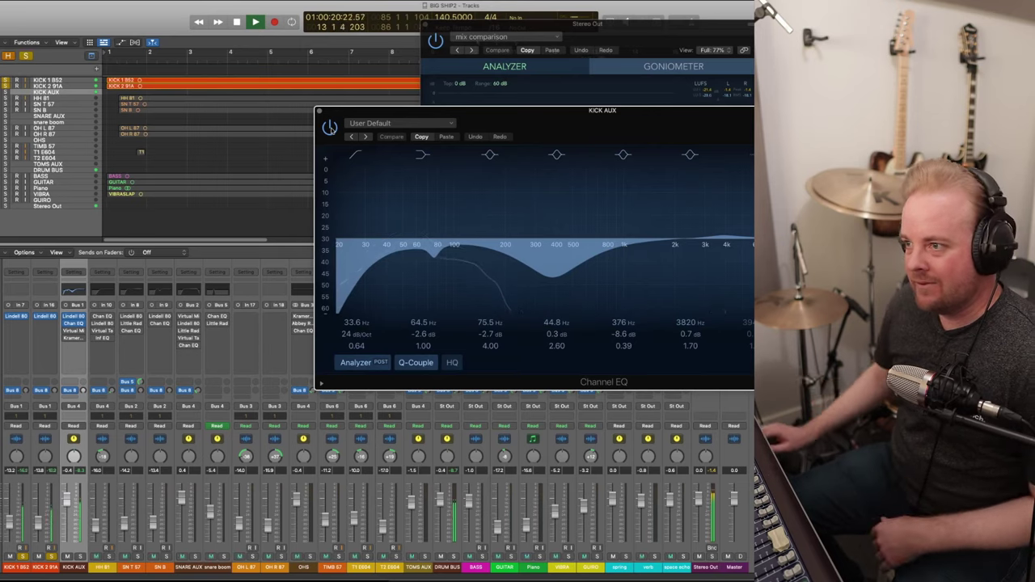
- Open and enable the Virtual Mix Rack gate on KICK AUX, close the Channel EQ, and place the rack beside the analyzer
{"action": "left_click", "coordinate": [74, 331]}
{"action": "left_click_drag", "start_coordinate": [516, 124], "coordinate": [384, 164]}
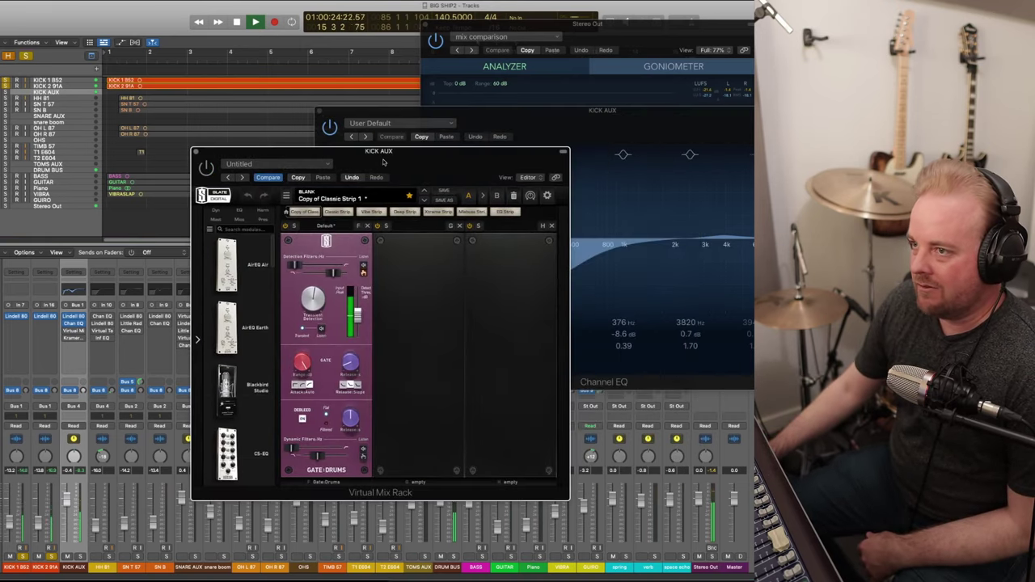
{"action": "left_click", "coordinate": [320, 112]}
{"action": "left_click", "coordinate": [319, 112]}
{"action": "left_click_drag", "start_coordinate": [310, 156], "coordinate": [152, 71]}
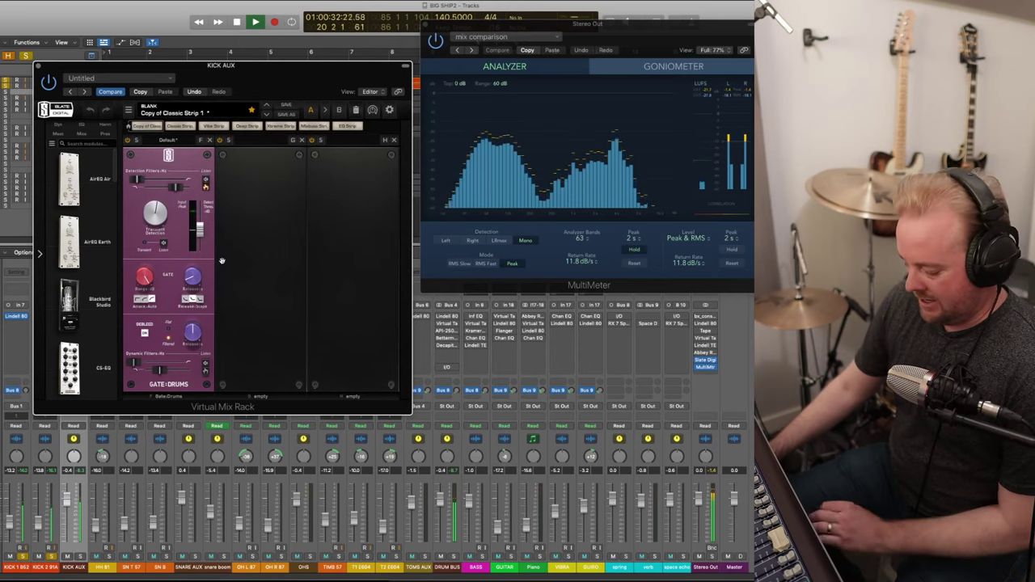
- Play from the song's start and add the BASS track to the soloed kick tracks
{"action": "key", "text": "Return"}
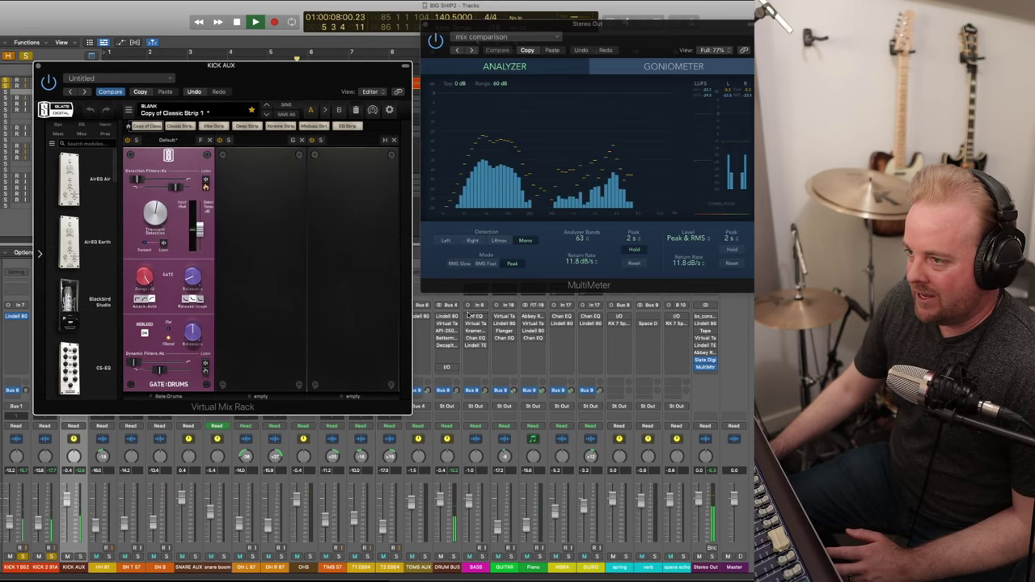
{"action": "left_click", "coordinate": [482, 558]}
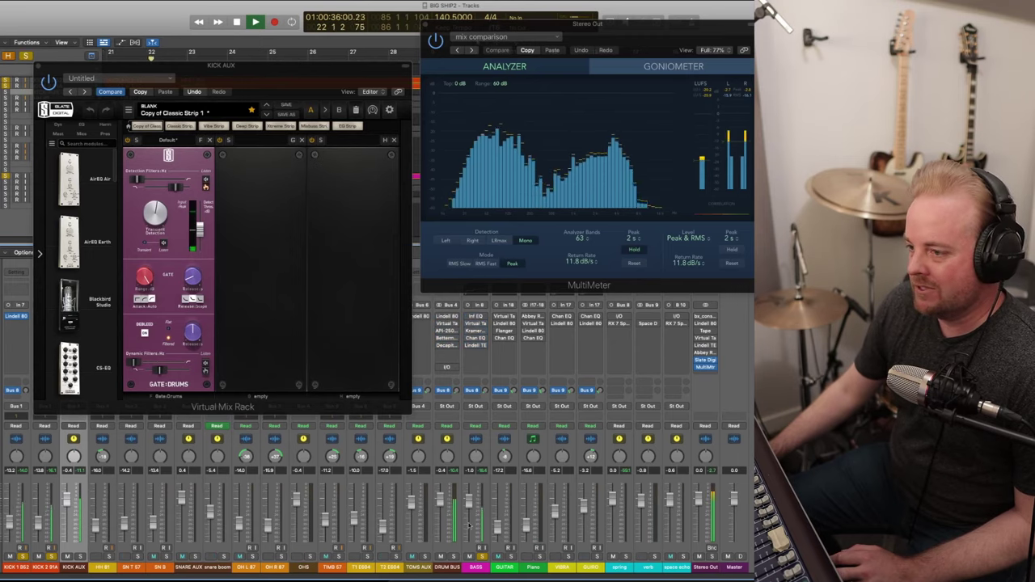
- Stop playback, close KICK AUX's Virtual Mix Rack, and examine the same track's Kramer PIE compressor before closing it
{"action": "key", "text": "space"}
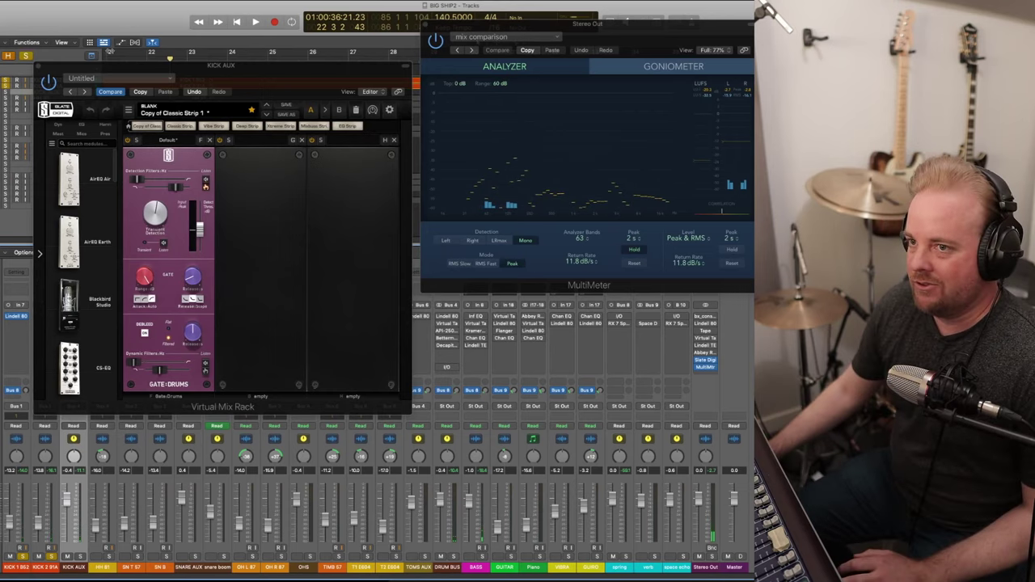
{"action": "key", "text": "super+w"}
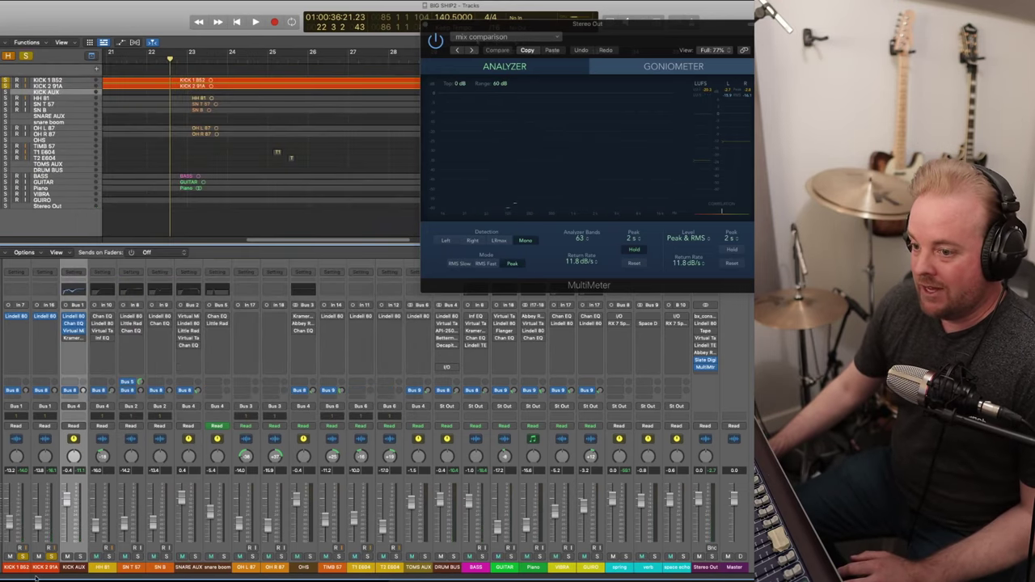
{"action": "left_click_drag", "start_coordinate": [36, 576], "coordinate": [51, 566]}
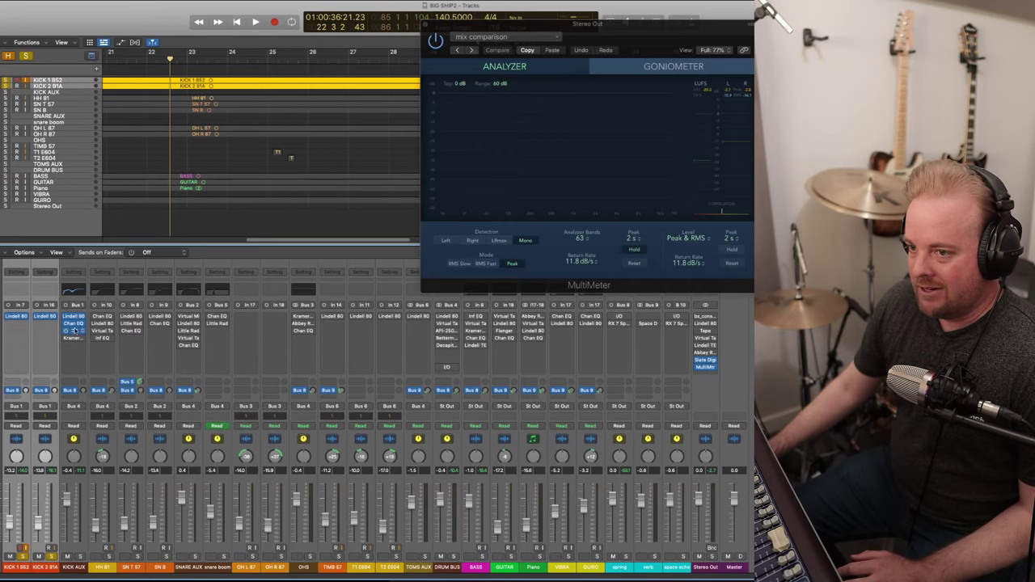
{"action": "left_click", "coordinate": [76, 569]}
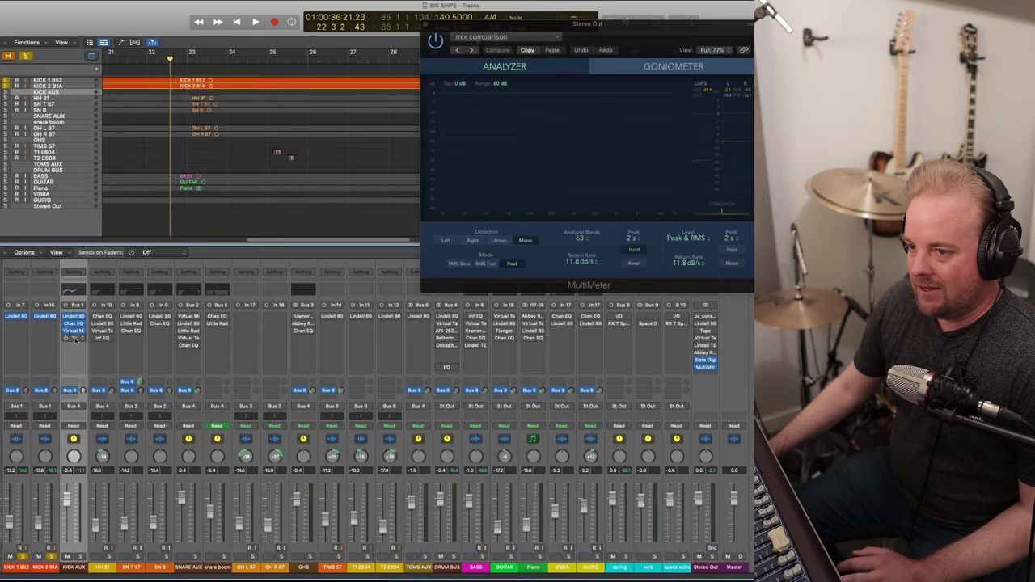
{"action": "left_click", "coordinate": [74, 339]}
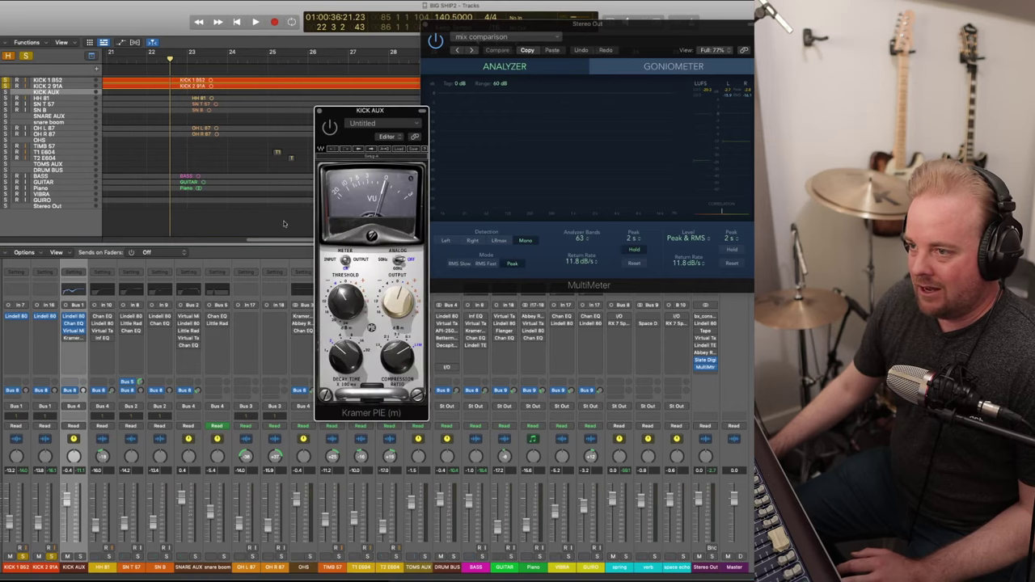
{"action": "left_click", "coordinate": [319, 112]}
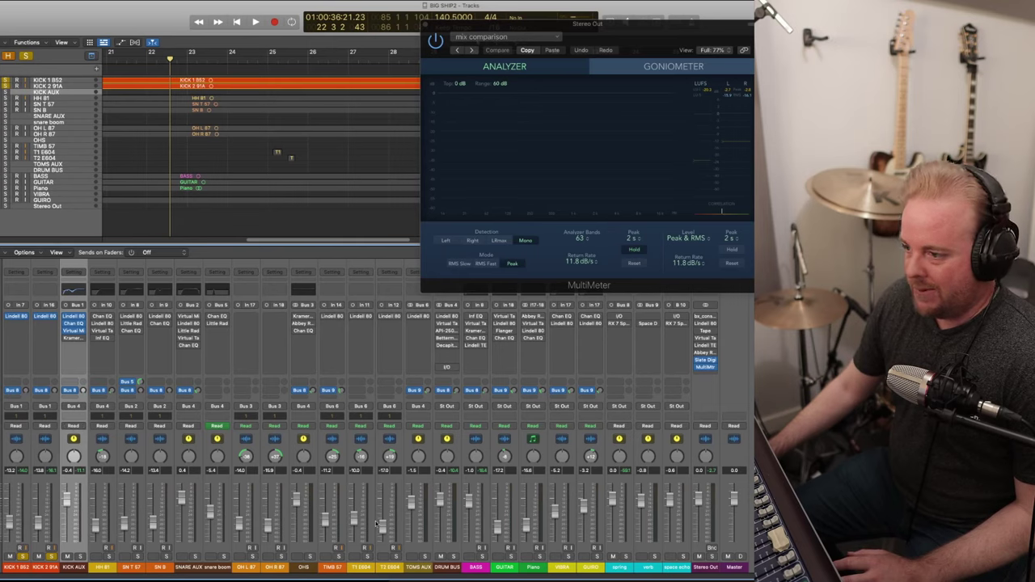
- Examine DRUM BUS's Lindell 80 Channel, Virtual Tape Machines and API-2500 compressor one after another, closing each
{"action": "left_click", "coordinate": [444, 558]}
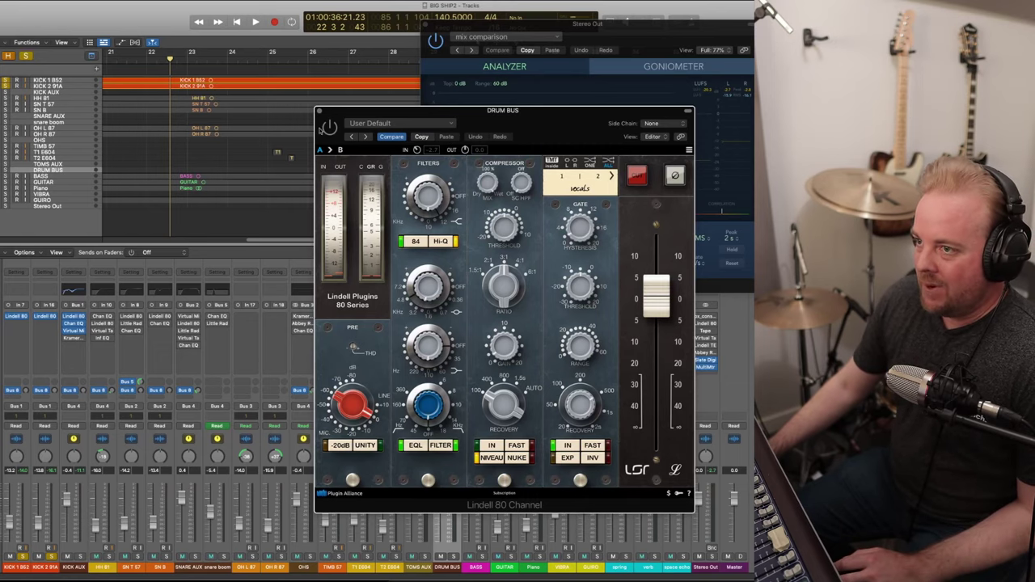
{"action": "left_click", "coordinate": [319, 112]}
{"action": "left_click", "coordinate": [448, 325]}
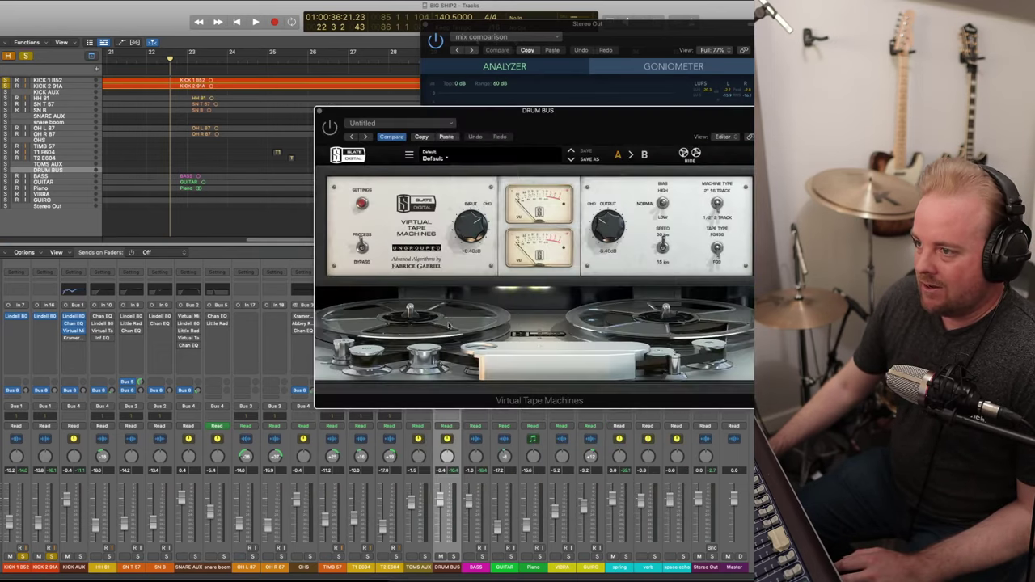
{"action": "left_click", "coordinate": [319, 112]}
{"action": "left_click", "coordinate": [447, 331]}
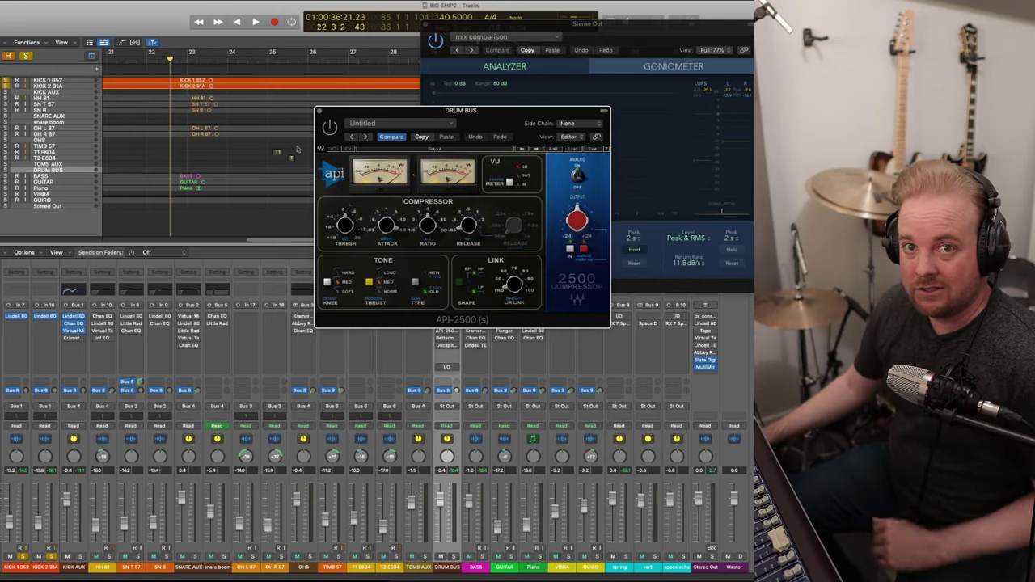
{"action": "left_click", "coordinate": [320, 113]}
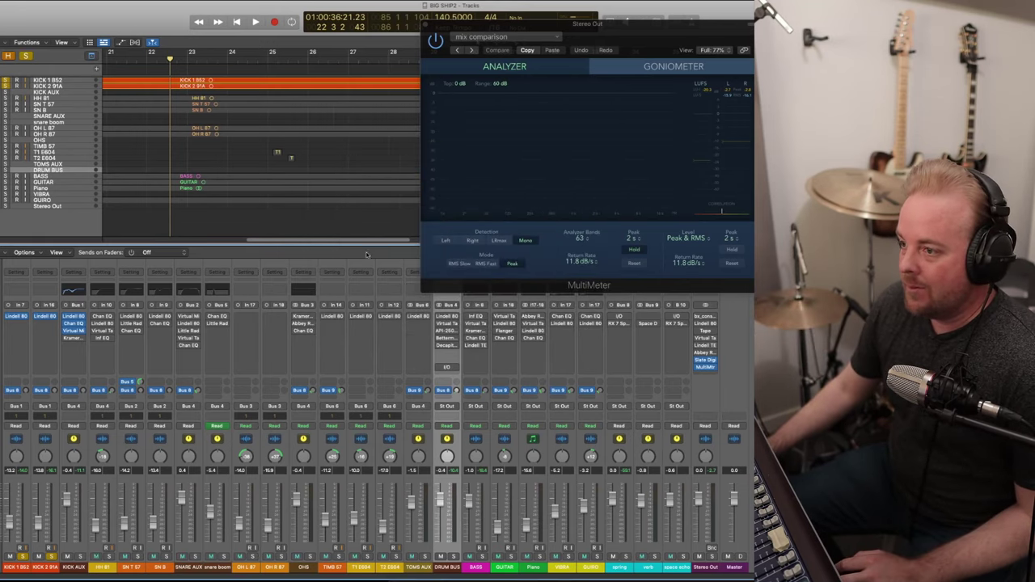
- Examine DRUM BUS's Bettermaker EQ232D, close it, and look over the Decapitator's saturation settings
{"action": "left_click", "coordinate": [448, 341]}
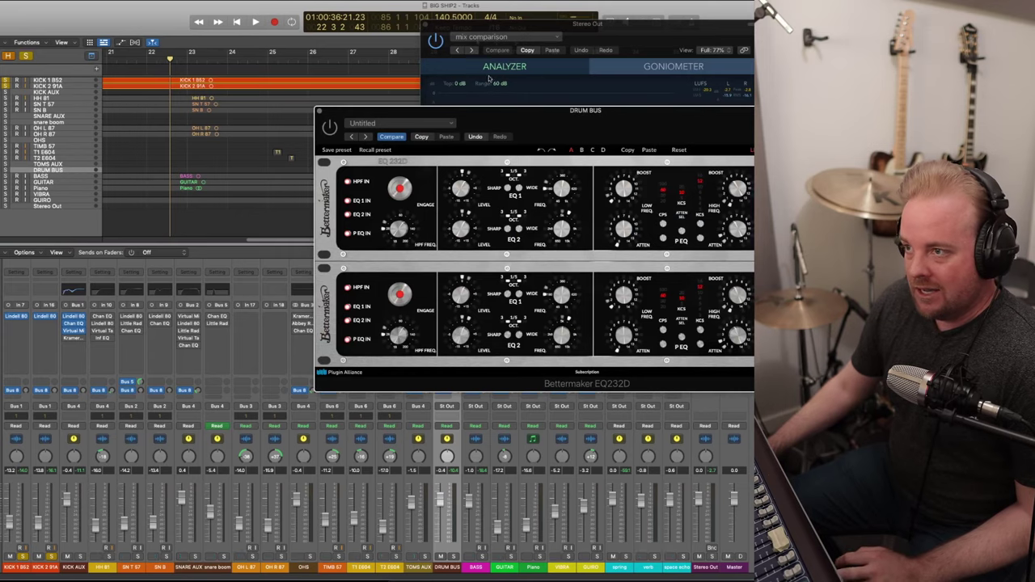
{"action": "left_click_drag", "start_coordinate": [508, 114], "coordinate": [264, 104]}
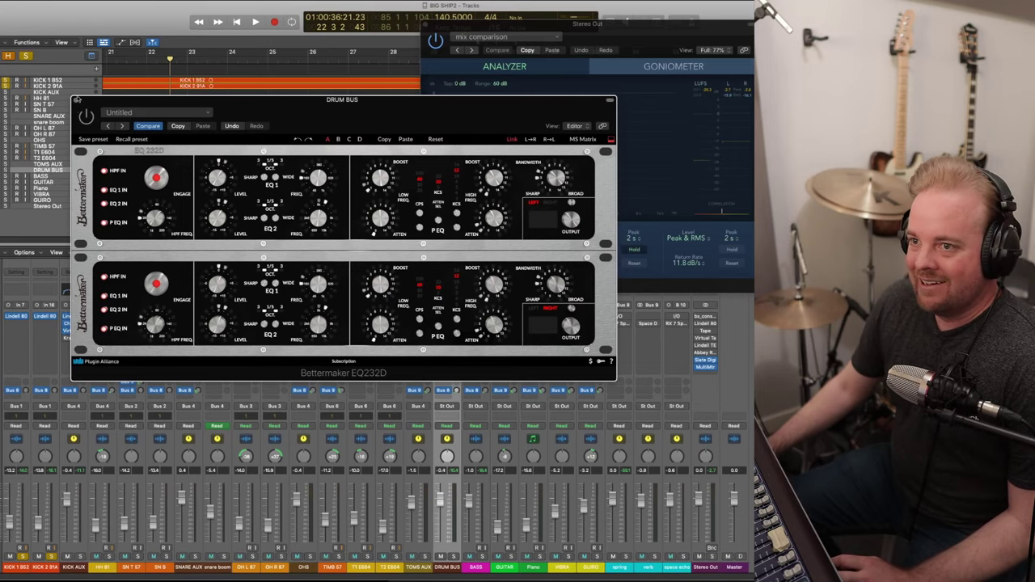
{"action": "left_click", "coordinate": [77, 101]}
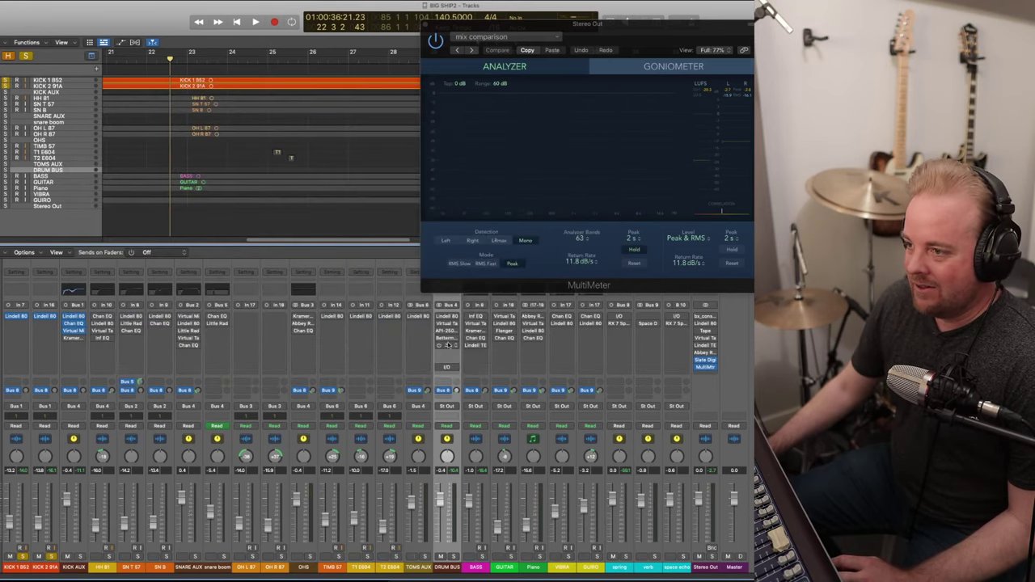
{"action": "left_click", "coordinate": [448, 347]}
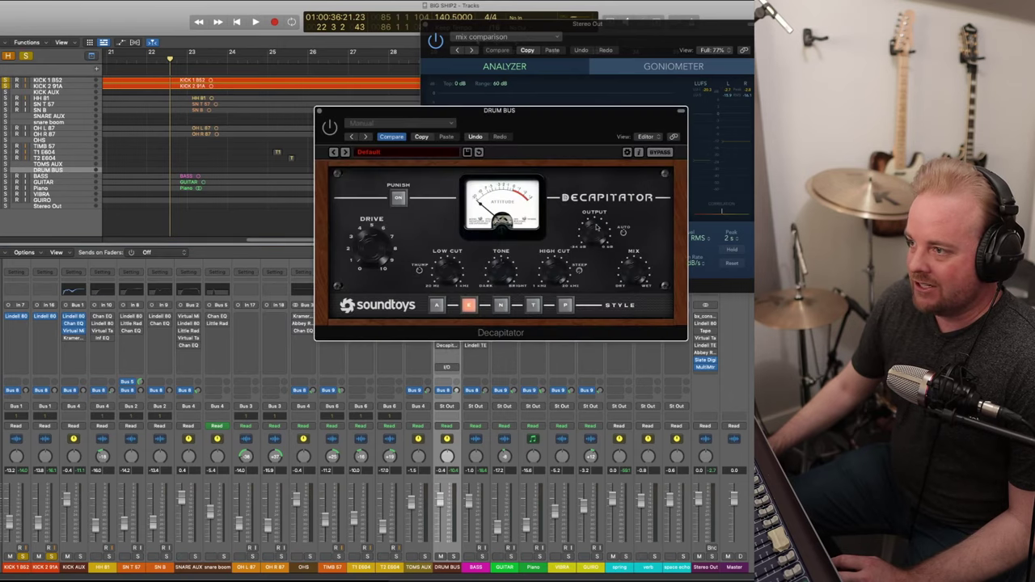
{"action": "left_click_drag", "start_coordinate": [566, 122], "coordinate": [379, 137]}
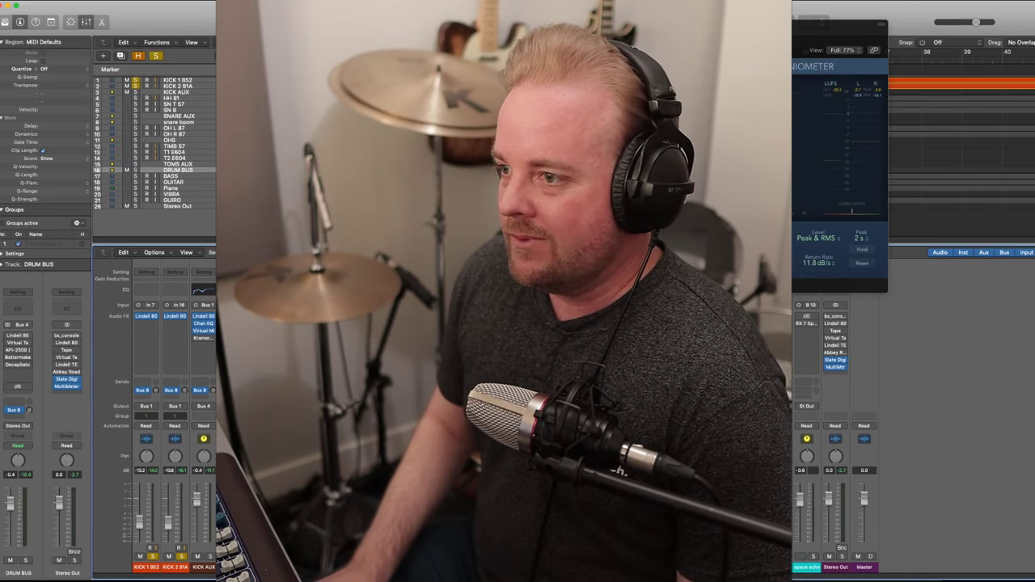
- Place KICK AUX's Kramer PIE beside the analyzer, play from the song's start, and compare the kick with the compressor bypassed and enabled
{"action": "key", "text": "Return"}
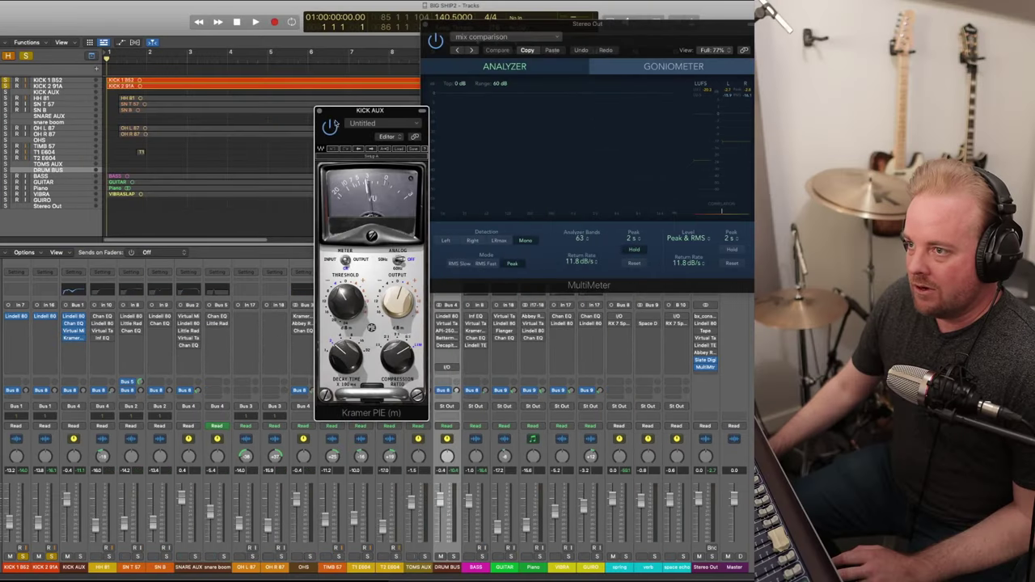
{"action": "left_click_drag", "start_coordinate": [369, 111], "coordinate": [251, 117]}
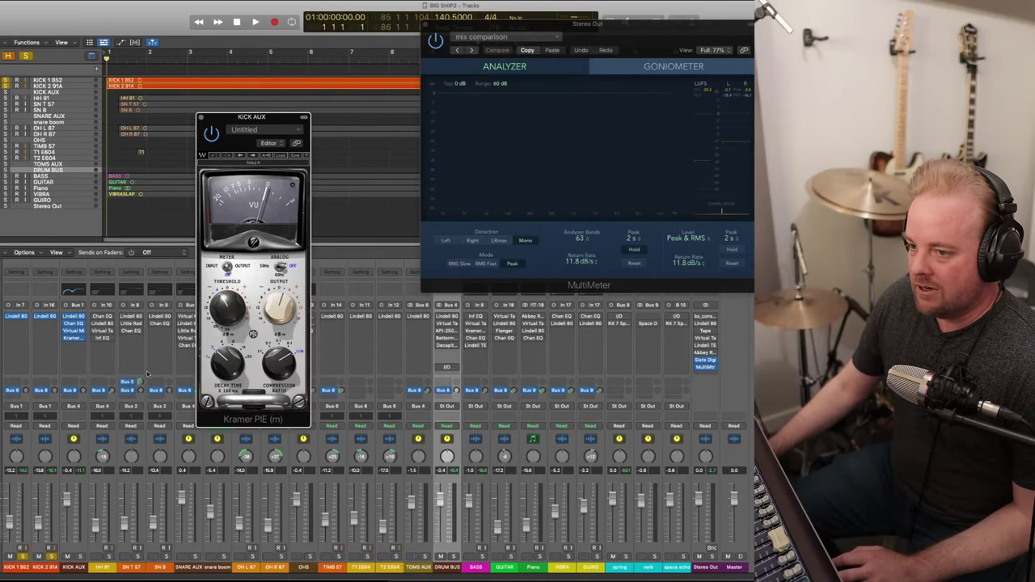
{"action": "left_click", "coordinate": [75, 569]}
{"action": "key", "text": "space"}
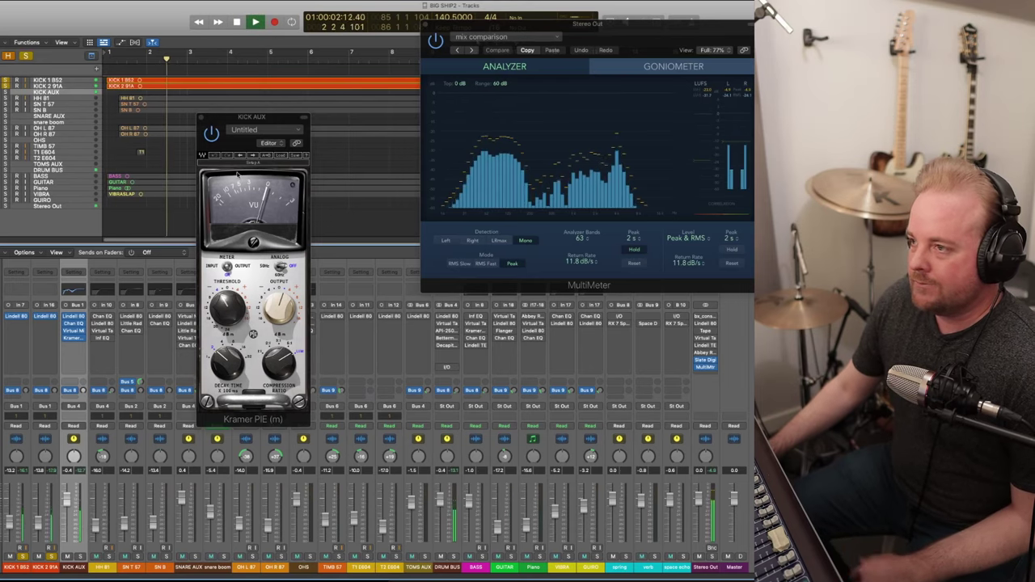
{"action": "left_click", "coordinate": [212, 135]}
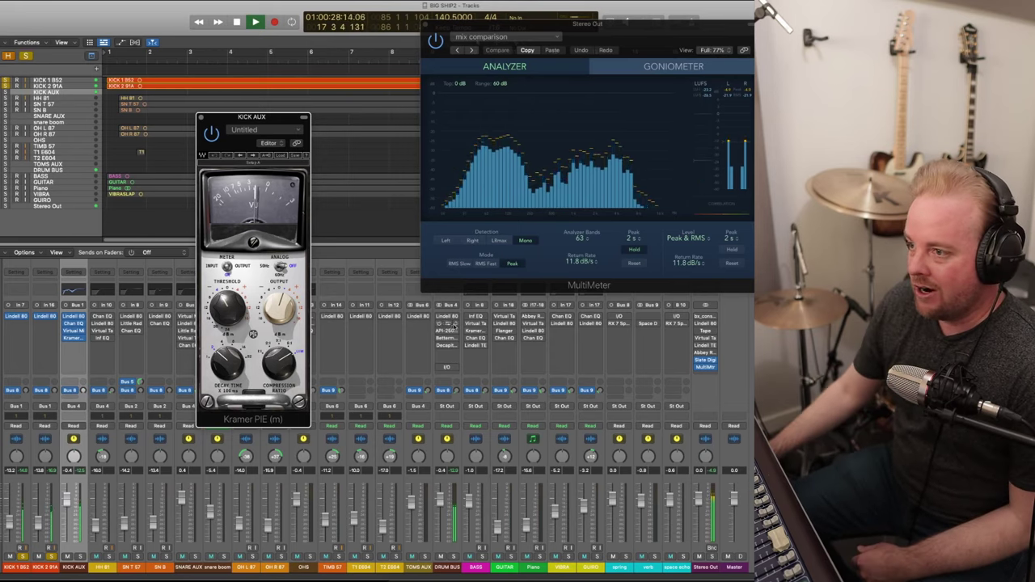
- Open DRUM BUS's API-2500 during playback and briefly solo SN T 57, SN B and SNARE AUX along with the kicks
{"action": "left_click", "coordinate": [448, 331]}
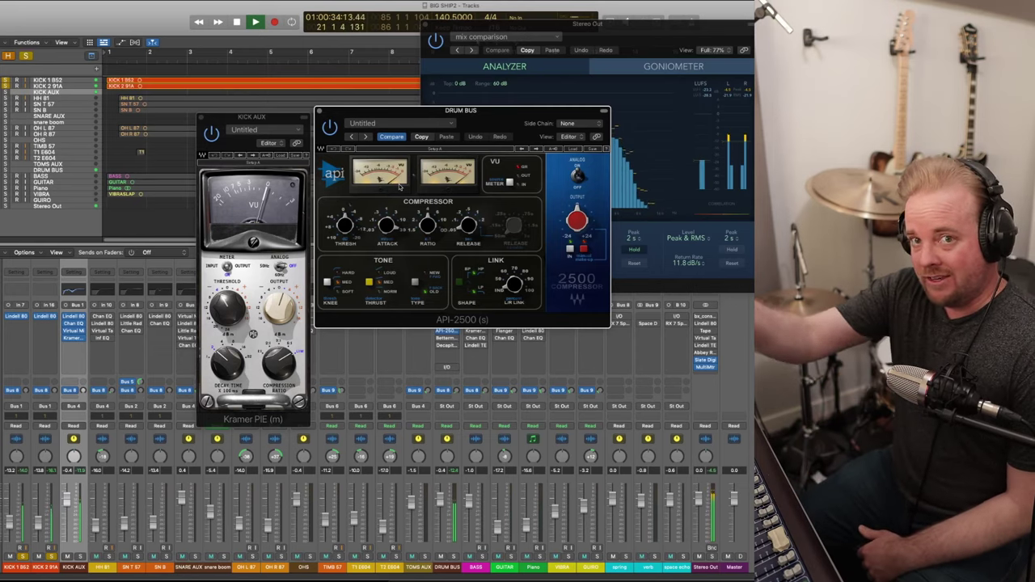
{"action": "left_click_drag", "start_coordinate": [141, 571], "coordinate": [189, 570]}
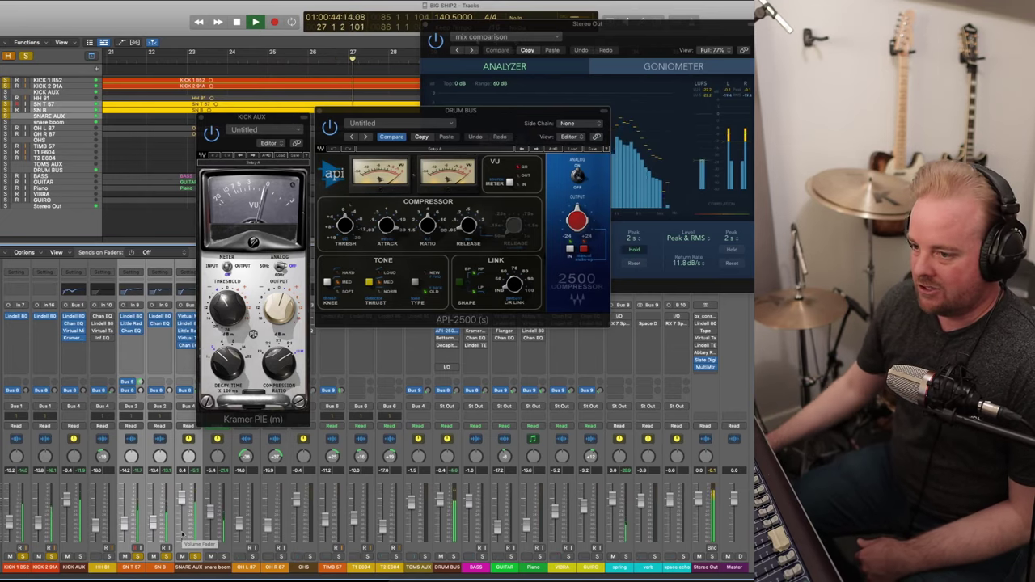
{"action": "left_click", "coordinate": [191, 556]}
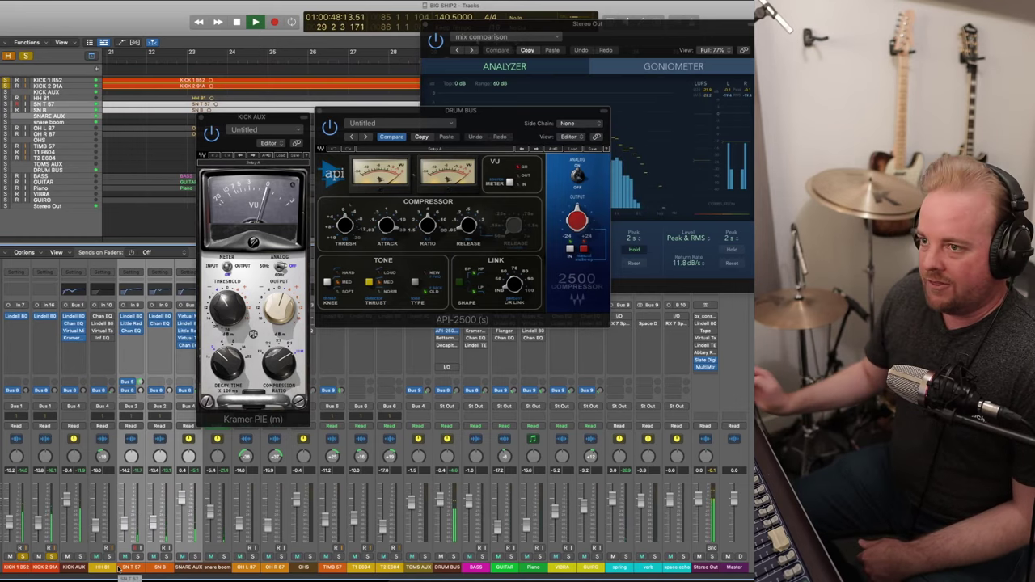
- Close the Kramer PIE and API-2500, bypass the DRUM BUS plug-ins, and return stopped playback to the song's start
{"action": "left_click", "coordinate": [203, 117]}
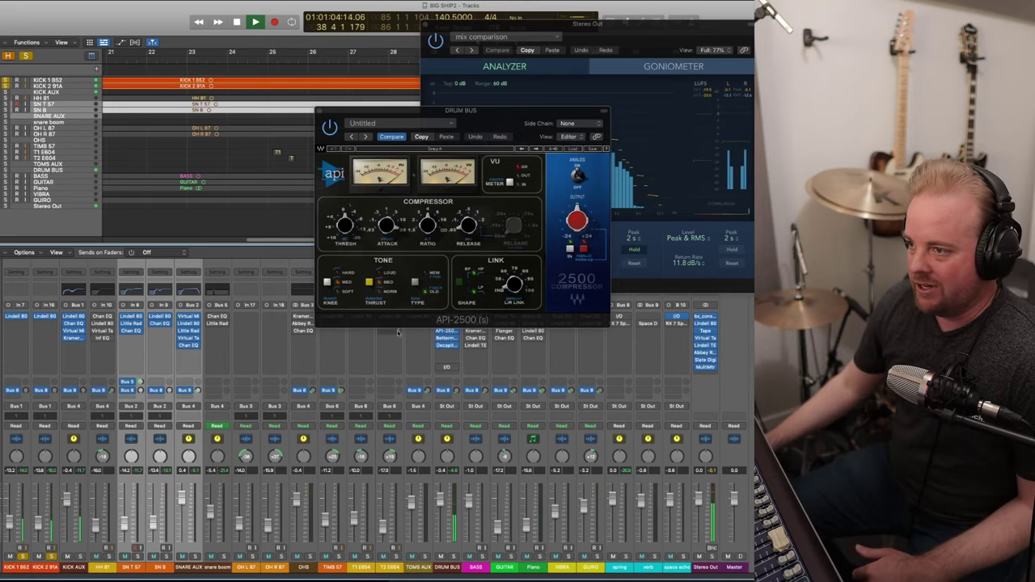
{"action": "left_click", "coordinate": [318, 112]}
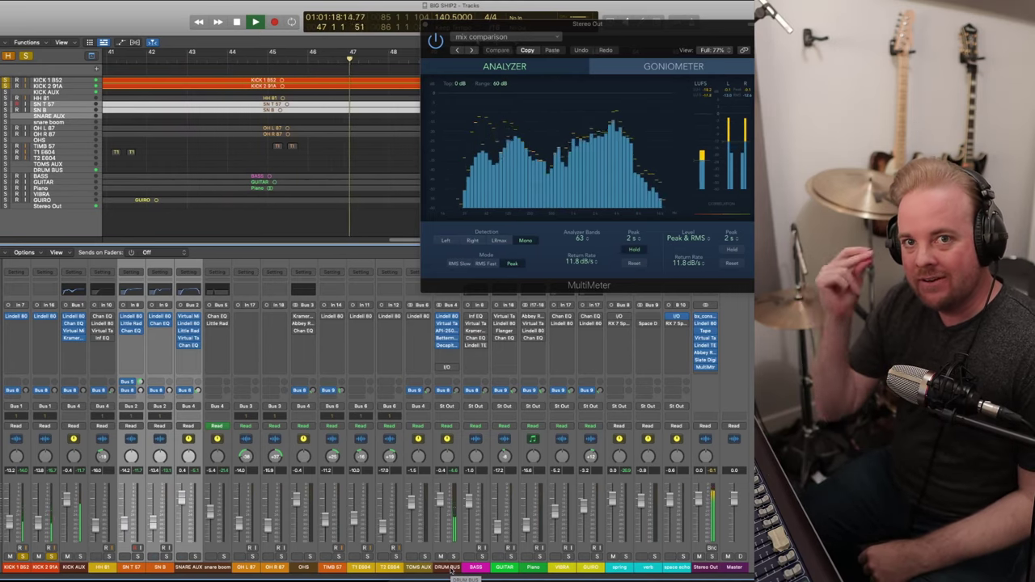
{"action": "left_click", "coordinate": [439, 333]}
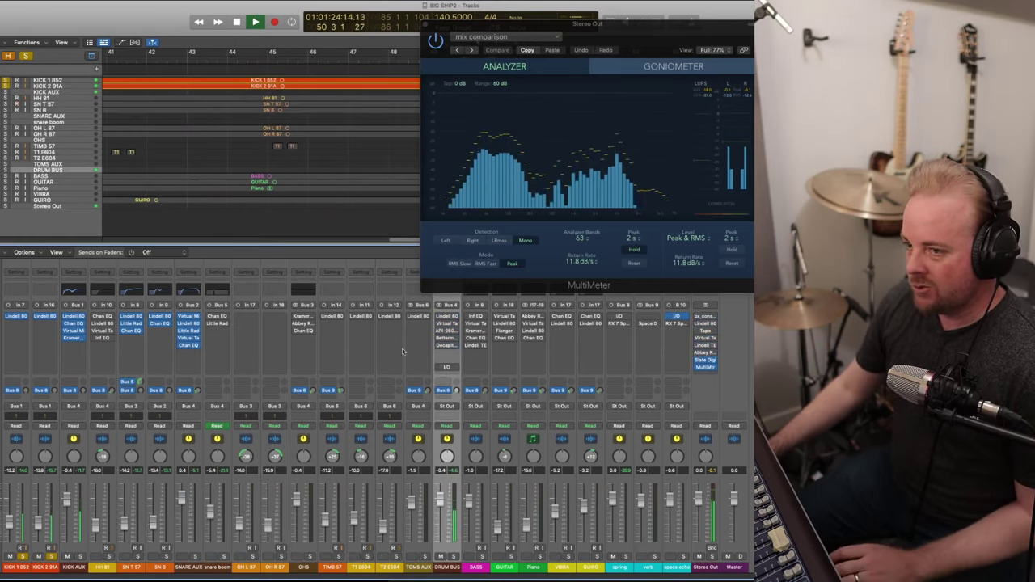
{"action": "key", "text": "space"}
{"action": "key", "text": "Return"}
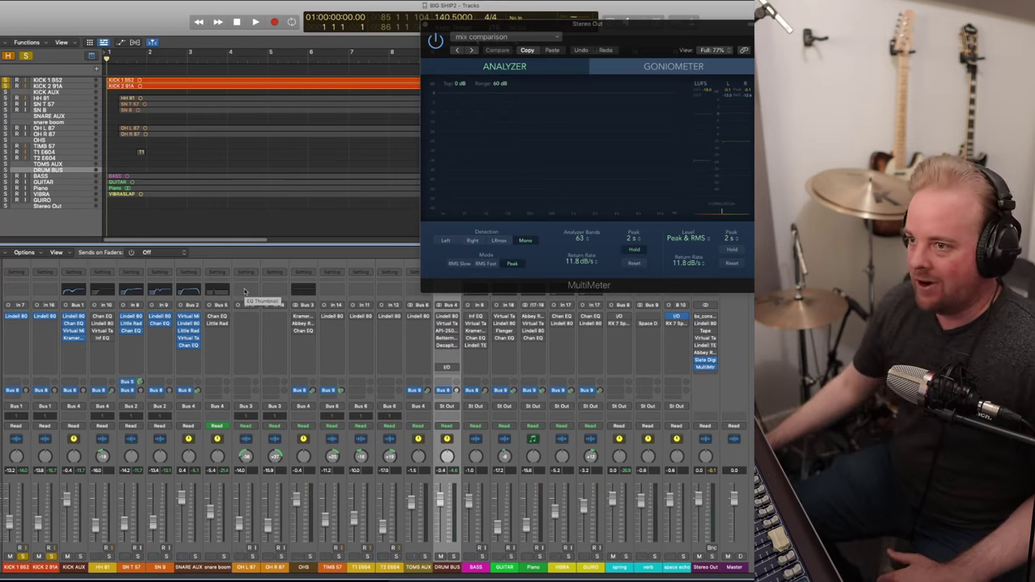
- Unsolo both kick microphone tracks and solo HH 81 for playback on its own
{"action": "left_click", "coordinate": [50, 557]}
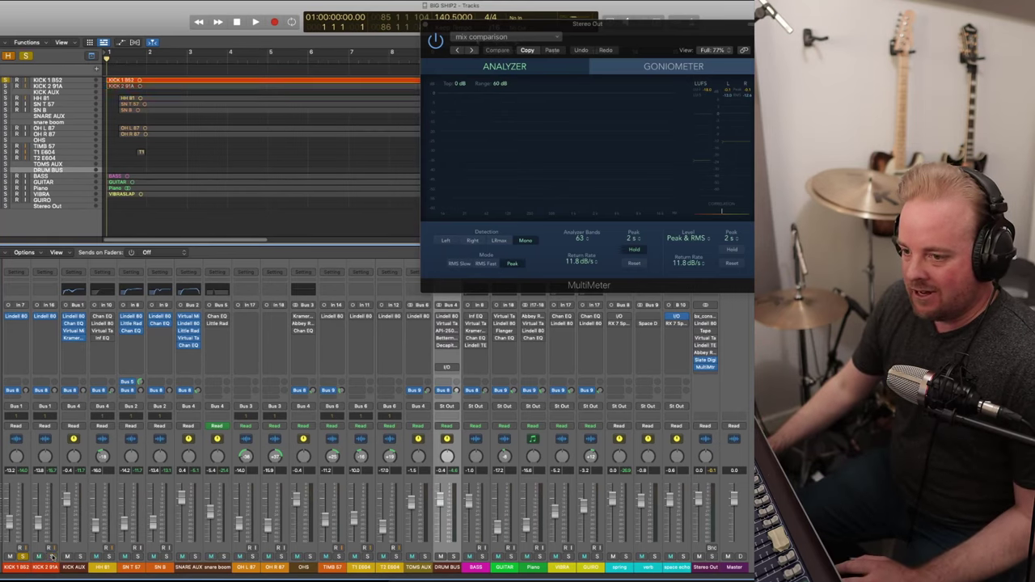
{"action": "left_click", "coordinate": [21, 557]}
{"action": "left_click", "coordinate": [108, 557]}
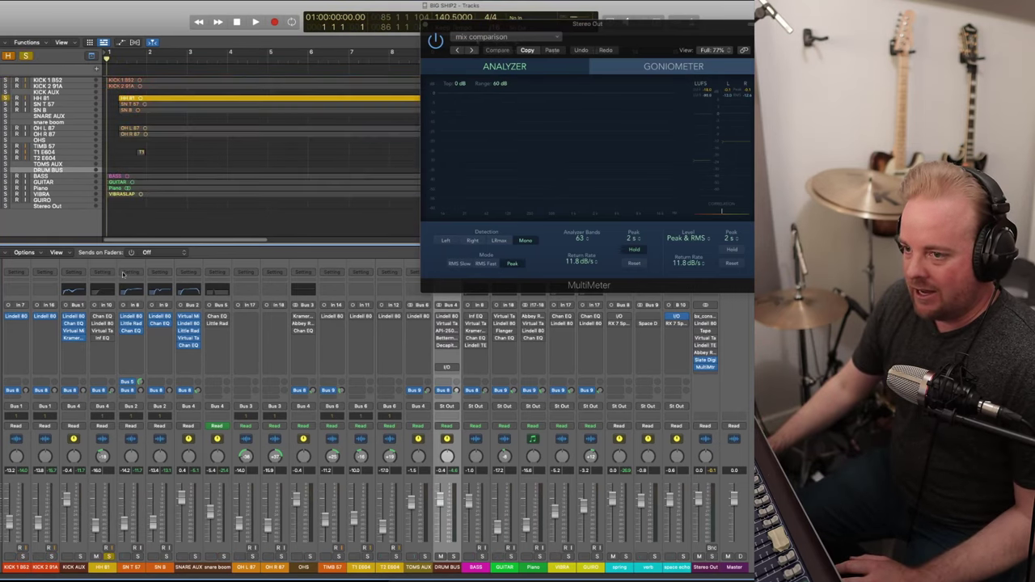
{"action": "key", "text": "space"}
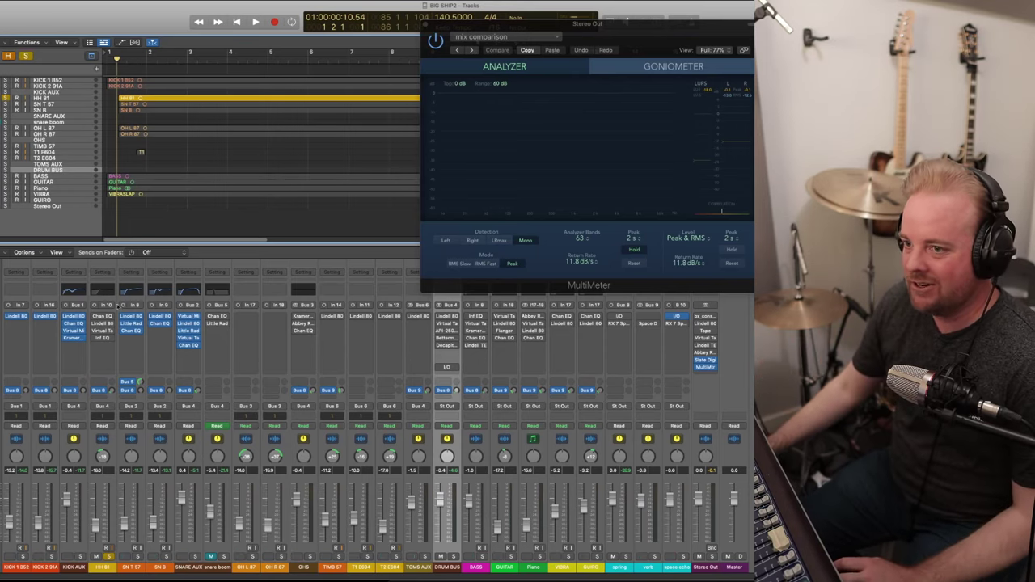
- Open HH 81's Channel EQ beside the analyzer and compare the hi-hat with the EQ bypassed and enabled during playback
{"action": "left_click", "coordinate": [102, 316]}
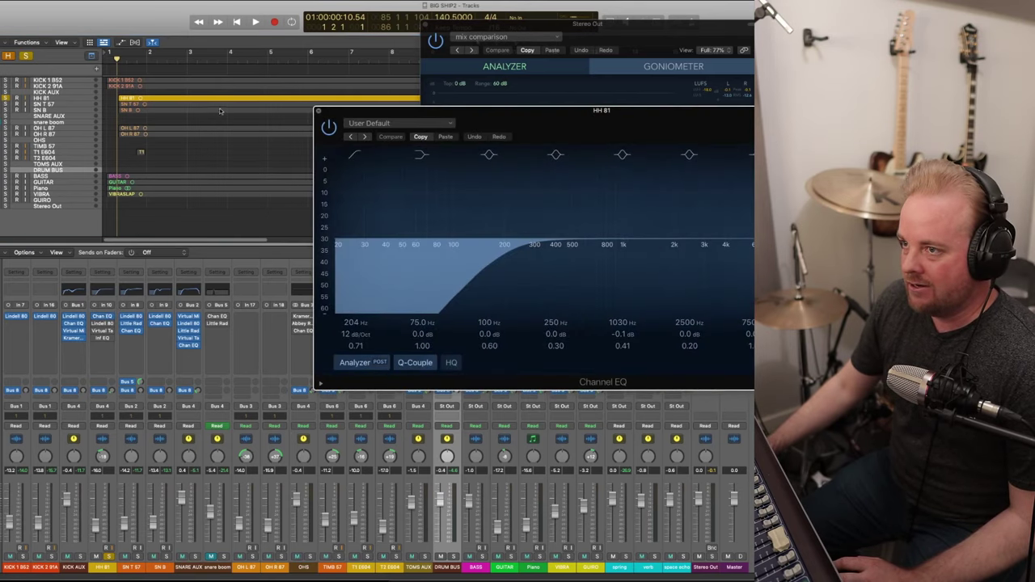
{"action": "left_click_drag", "start_coordinate": [408, 115], "coordinate": [132, 97]}
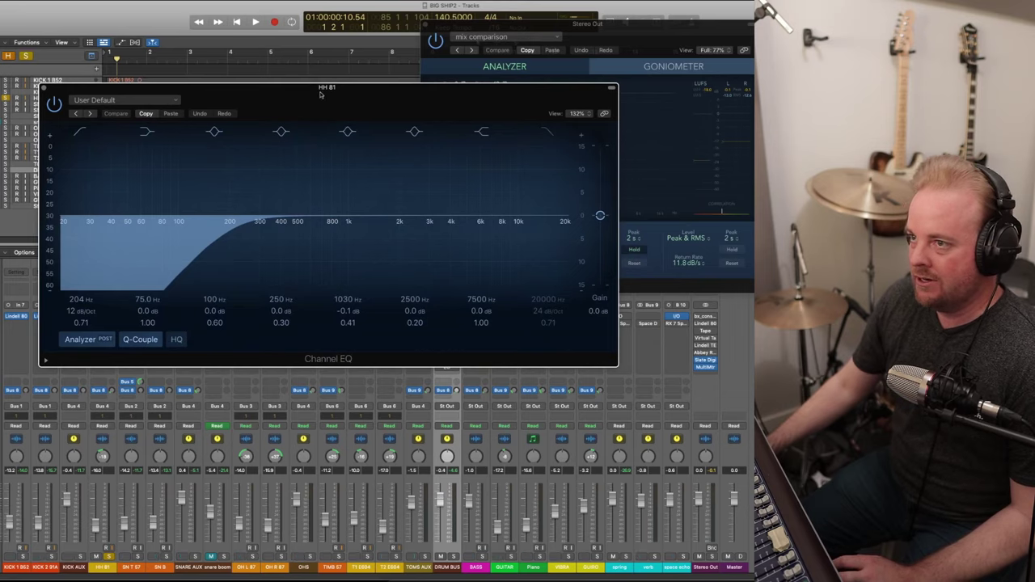
{"action": "left_click_drag", "start_coordinate": [390, 86], "coordinate": [297, 55]}
{"action": "left_click_drag", "start_coordinate": [660, 25], "coordinate": [693, 19]}
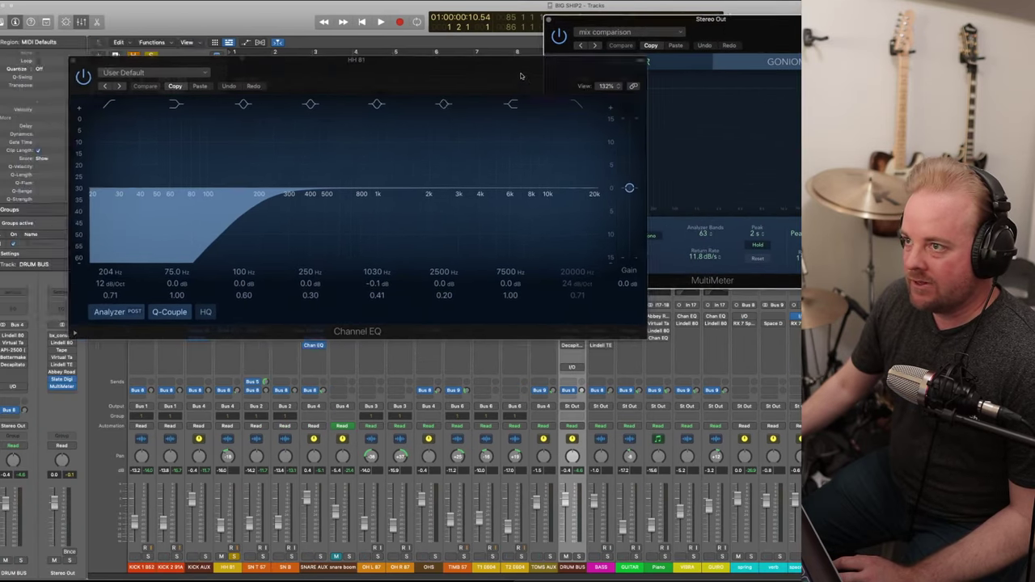
{"action": "left_click_drag", "start_coordinate": [396, 77], "coordinate": [336, 41]}
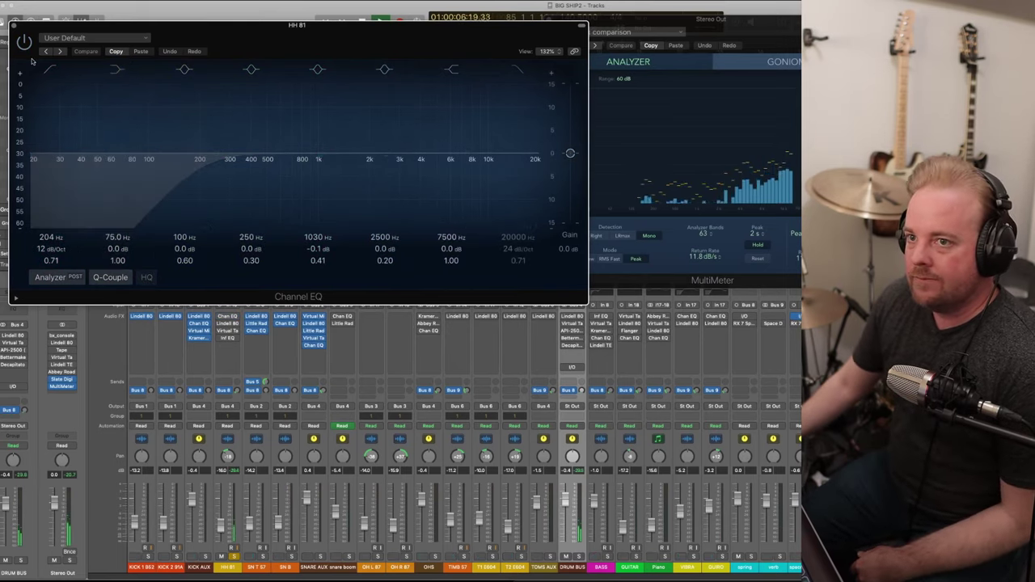
{"action": "left_click", "coordinate": [26, 42]}
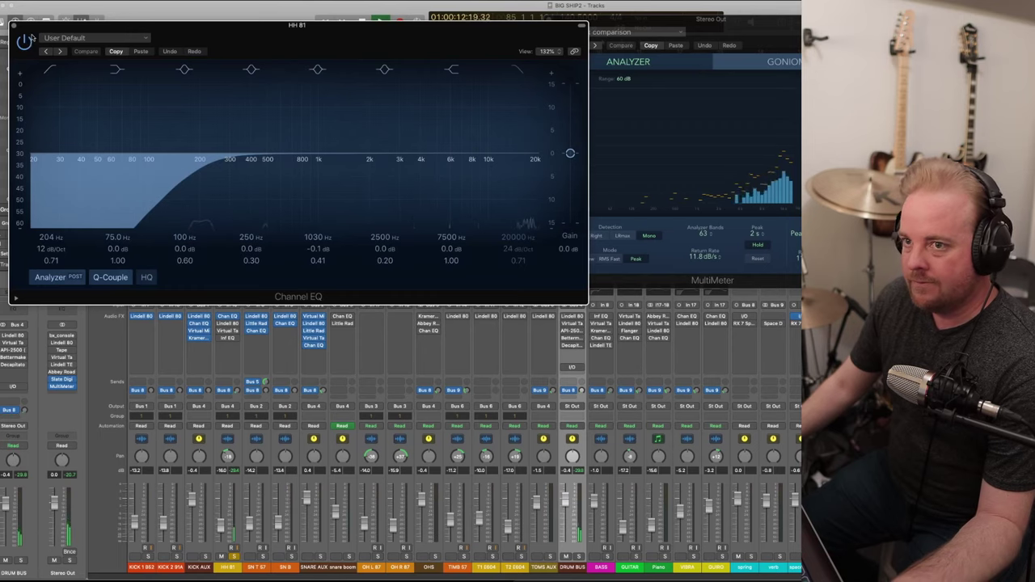
{"action": "left_click", "coordinate": [25, 42]}
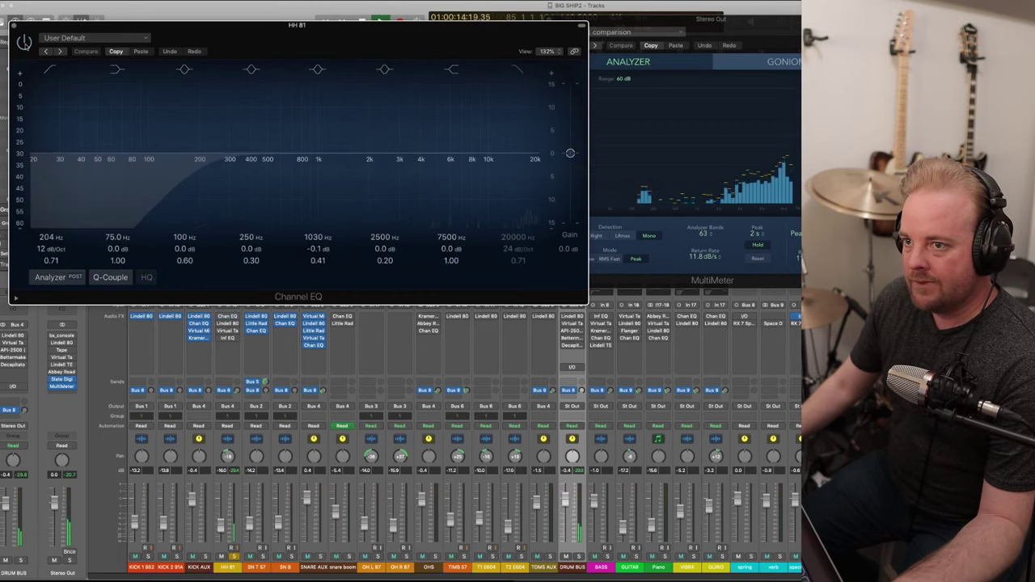
- Re-enable HH 81's Channel EQ, then open and enable its Lindell 80 Channel, briefly pausing and resuming playback
{"action": "left_click", "coordinate": [25, 42]}
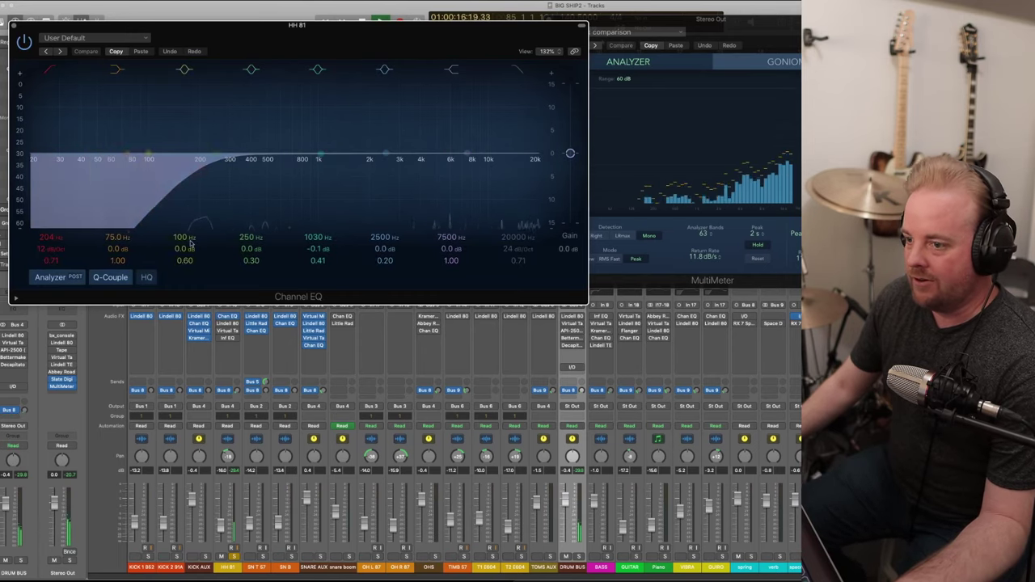
{"action": "left_click", "coordinate": [225, 324]}
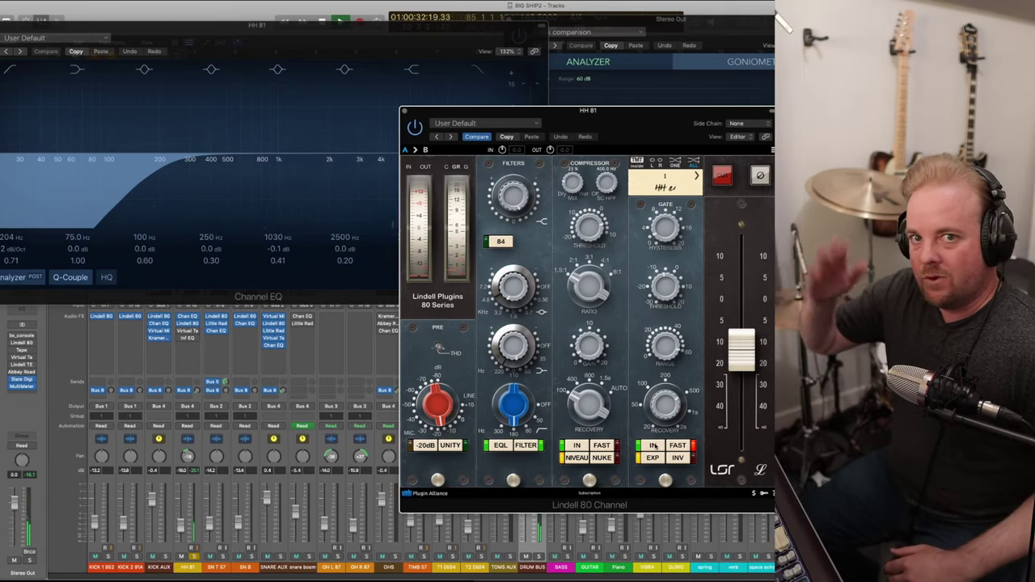
{"action": "key", "text": "space"}
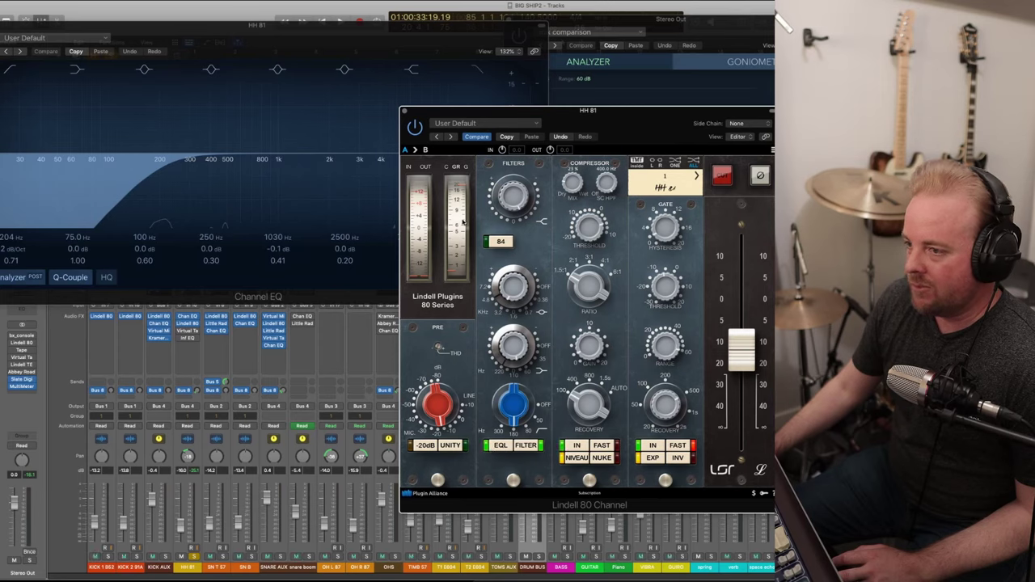
{"action": "key", "text": "space"}
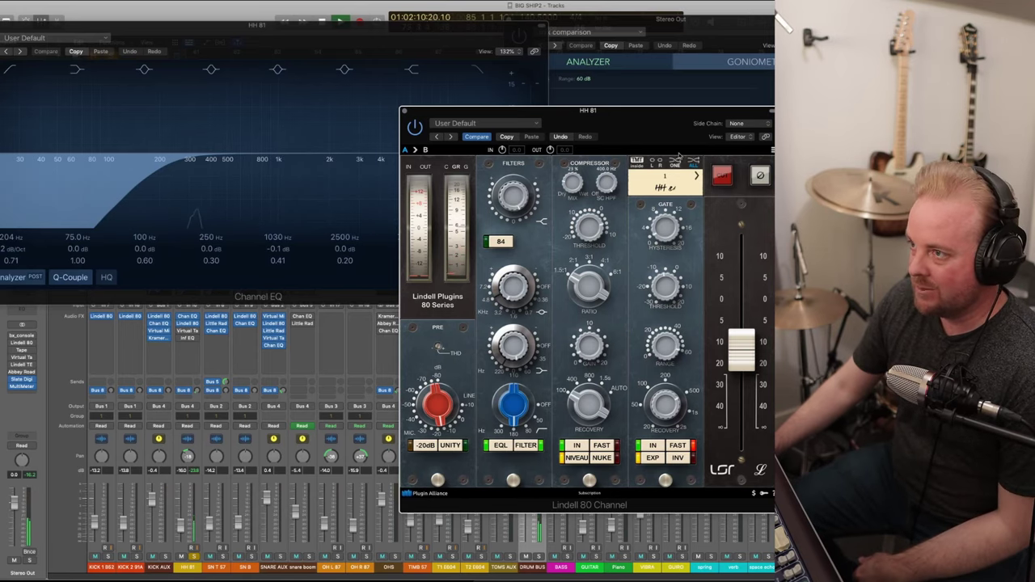
- Audition HH 81's Lindell 80 Channel with high-mid gain at 18 dB, compare it with the stored settings, check the filter, and close the plug-in
{"action": "left_click_drag", "start_coordinate": [672, 139], "coordinate": [631, 130]}
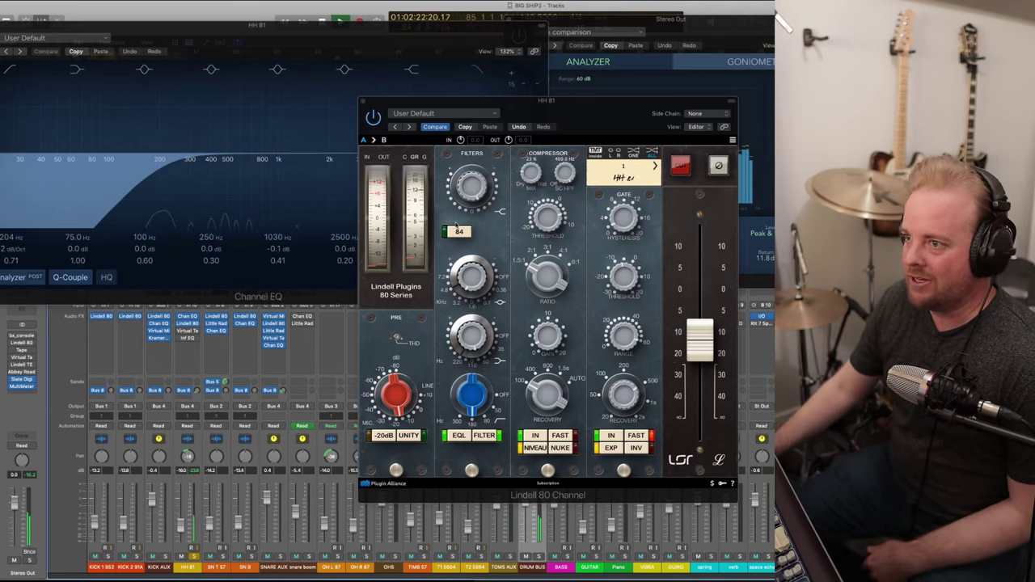
{"action": "left_click", "coordinate": [472, 281]}
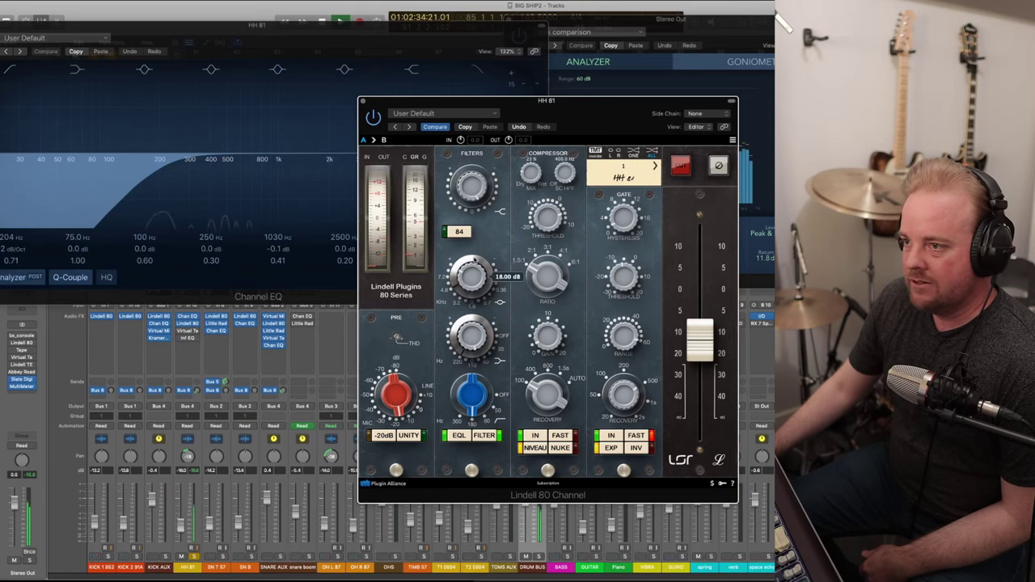
{"action": "left_click_drag", "start_coordinate": [478, 275], "coordinate": [472, 255]}
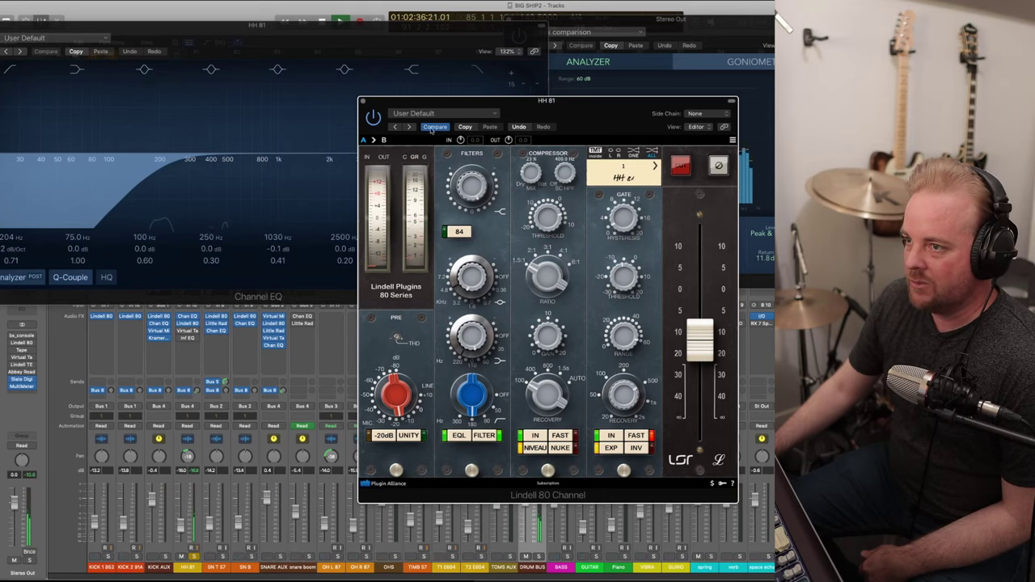
{"action": "left_click_drag", "start_coordinate": [458, 330], "coordinate": [470, 340]}
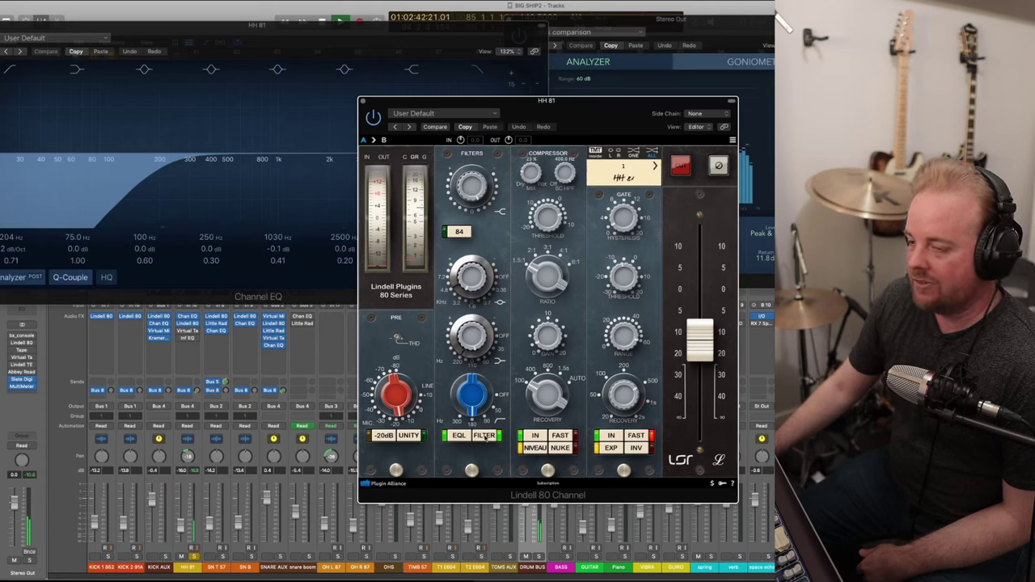
{"action": "left_click", "coordinate": [486, 437]}
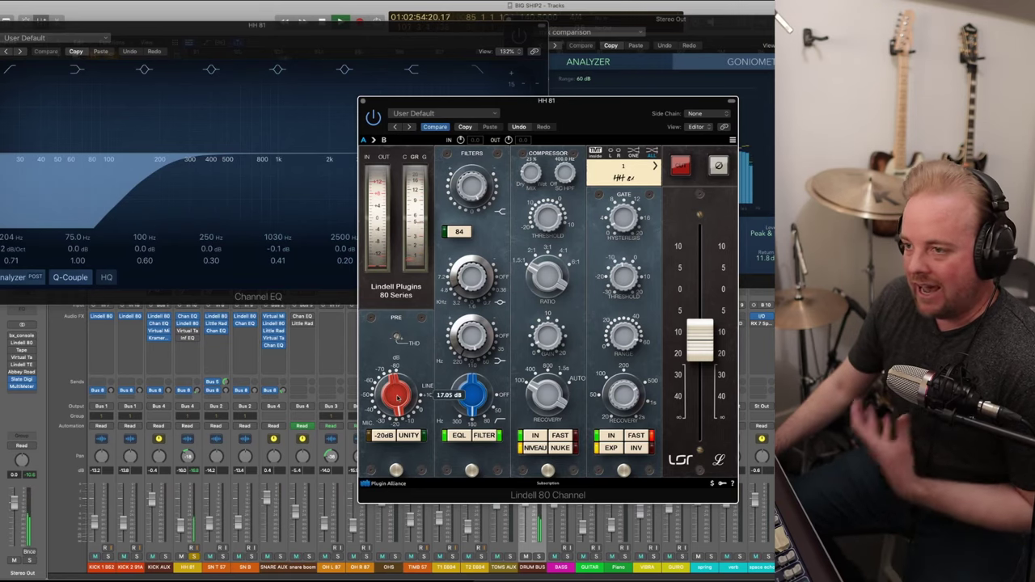
{"action": "left_click", "coordinate": [363, 102]}
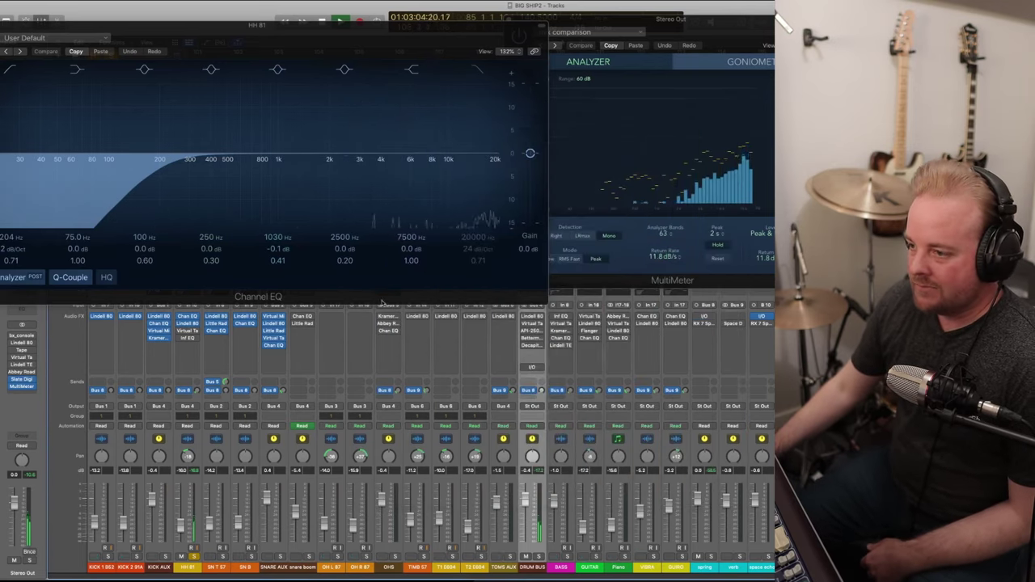
- Enable HH 81's Virtual Tape Machines, audition a raised input level, restore the stored settings, and close the plug-in
{"action": "left_click", "coordinate": [160, 331]}
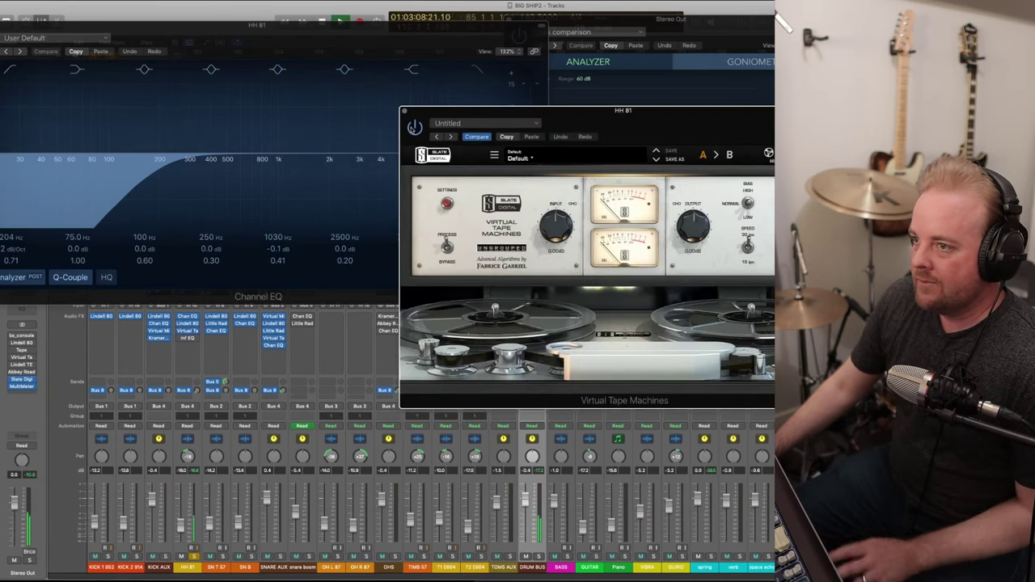
{"action": "left_click_drag", "start_coordinate": [585, 122], "coordinate": [495, 129]}
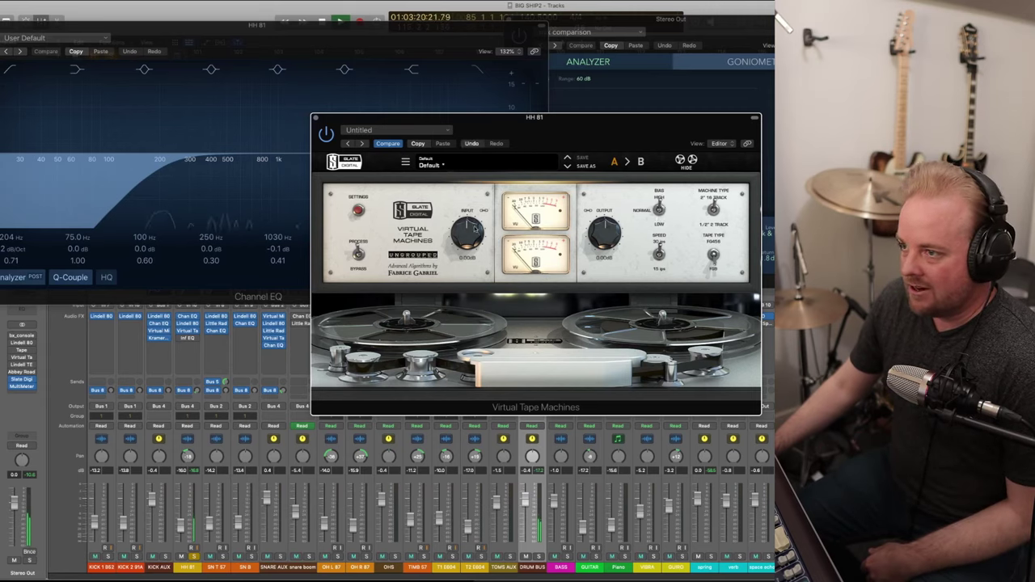
{"action": "left_click_drag", "start_coordinate": [476, 229], "coordinate": [486, 196]}
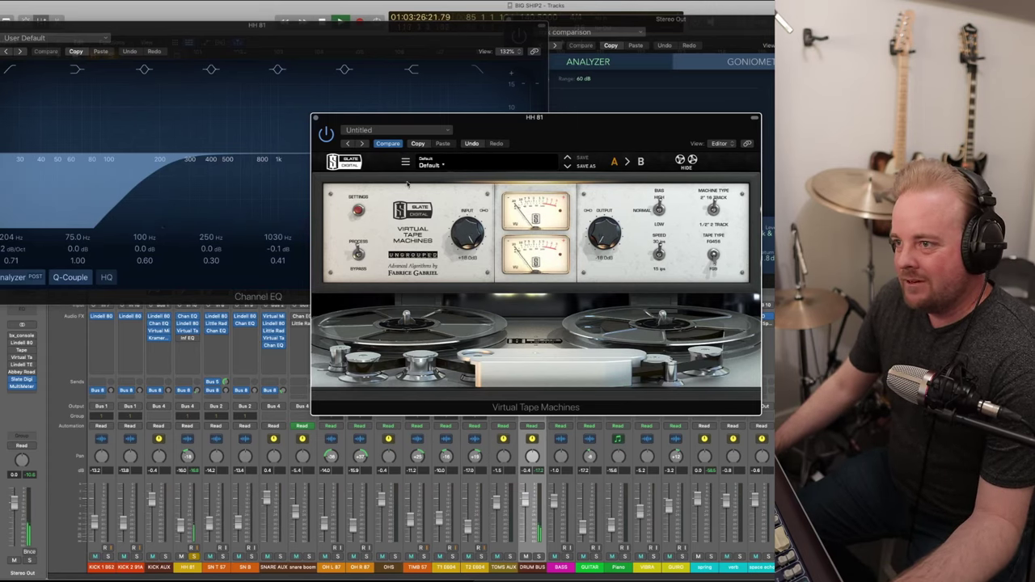
{"action": "left_click", "coordinate": [390, 144]}
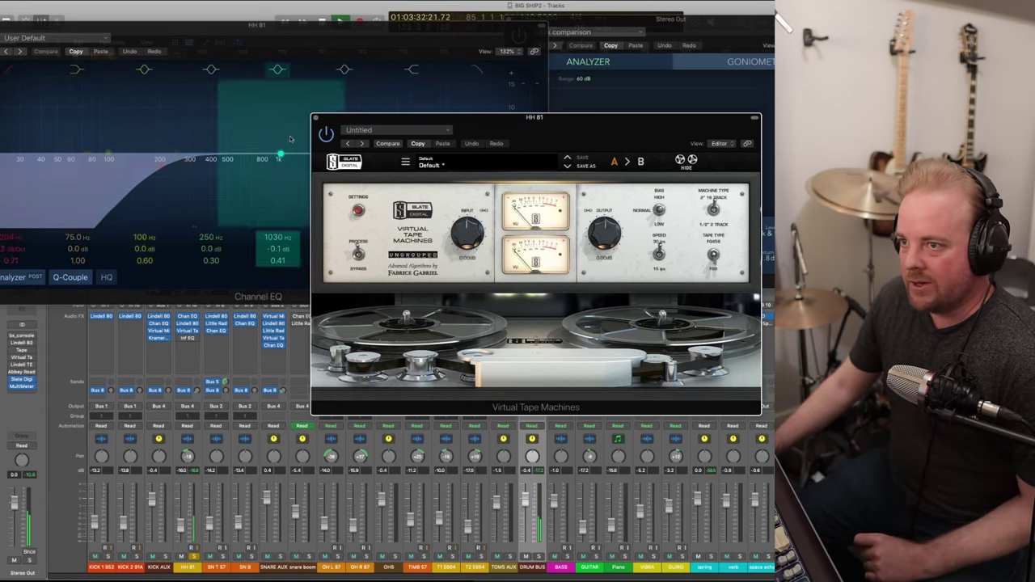
{"action": "left_click", "coordinate": [316, 118]}
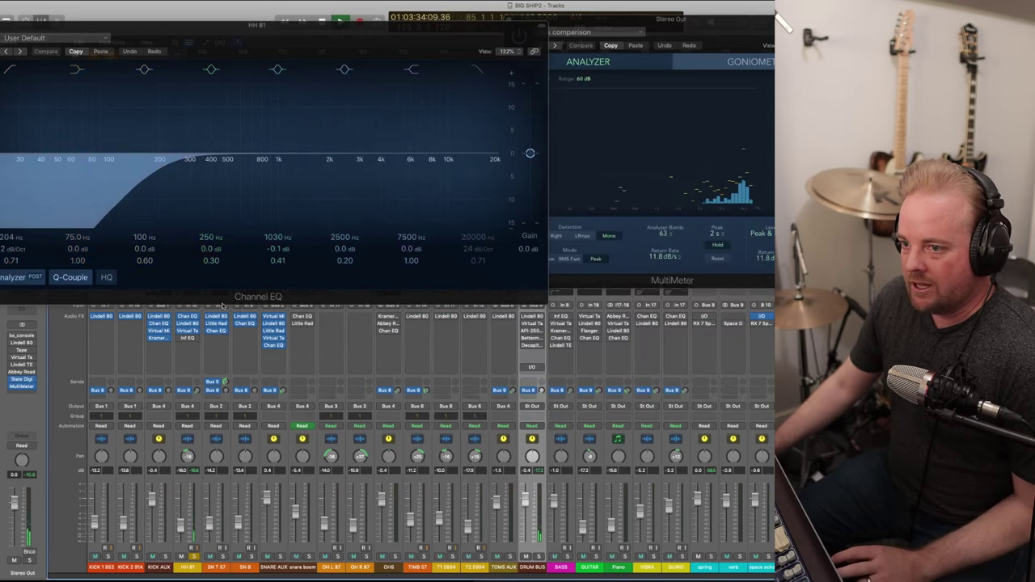
- Replay the hi-hat from the song's start, switch on HH 81's Infinity EQ, and inspect its 4.54 kHz boost band
{"action": "left_click", "coordinate": [187, 338]}
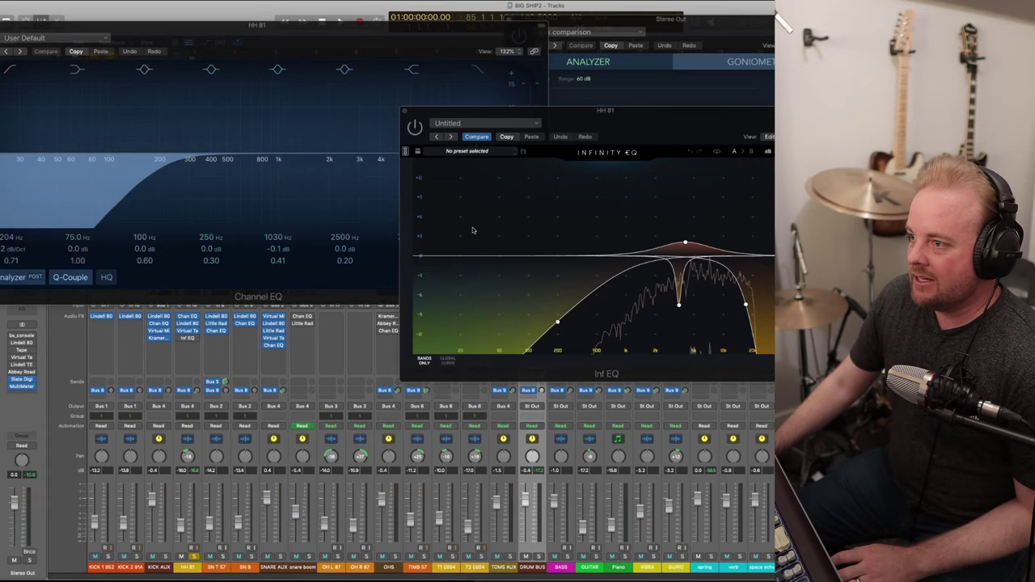
{"action": "key", "text": "Return"}
{"action": "key", "text": "space"}
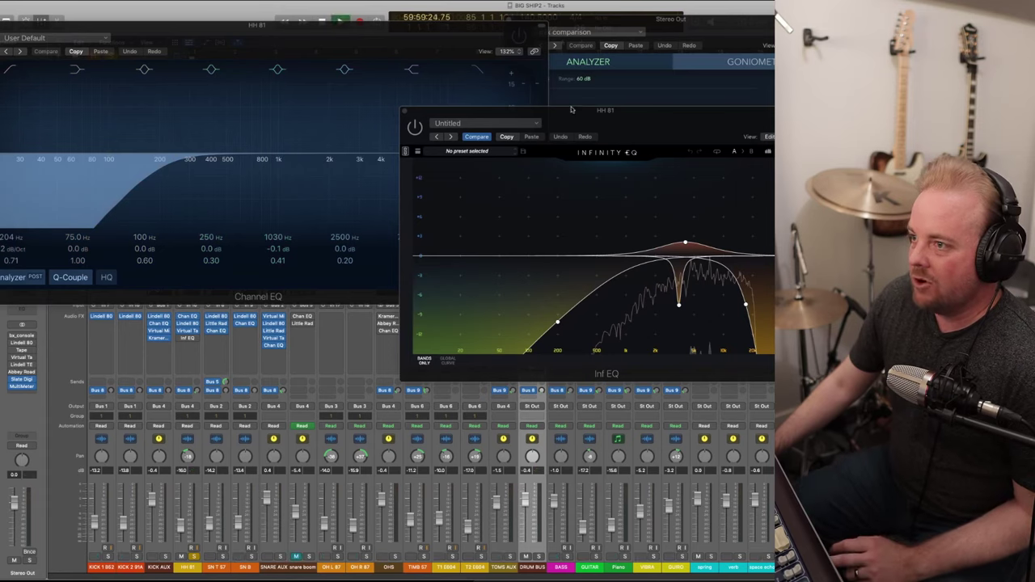
{"action": "left_click", "coordinate": [414, 127]}
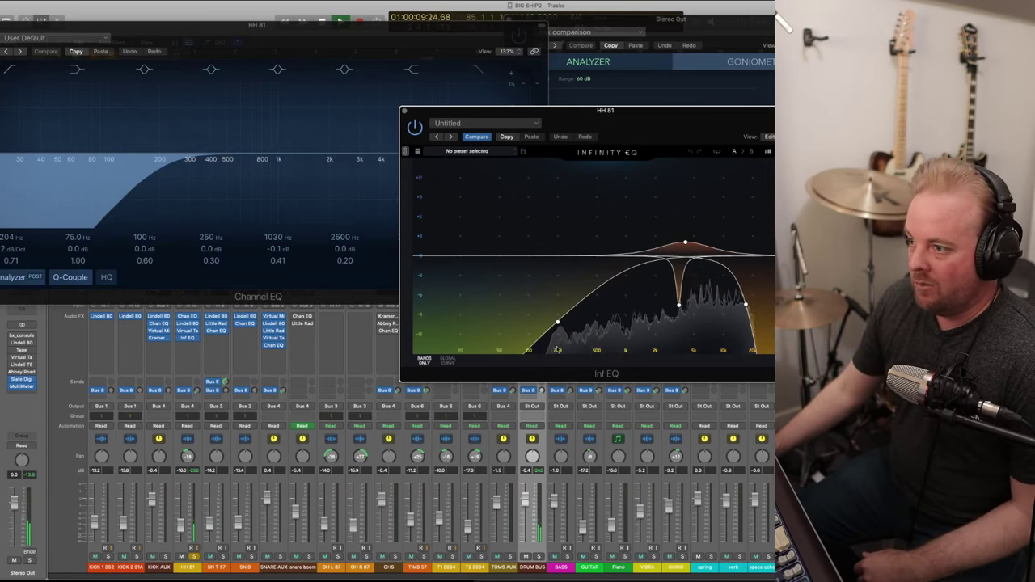
{"action": "left_click", "coordinate": [686, 243]}
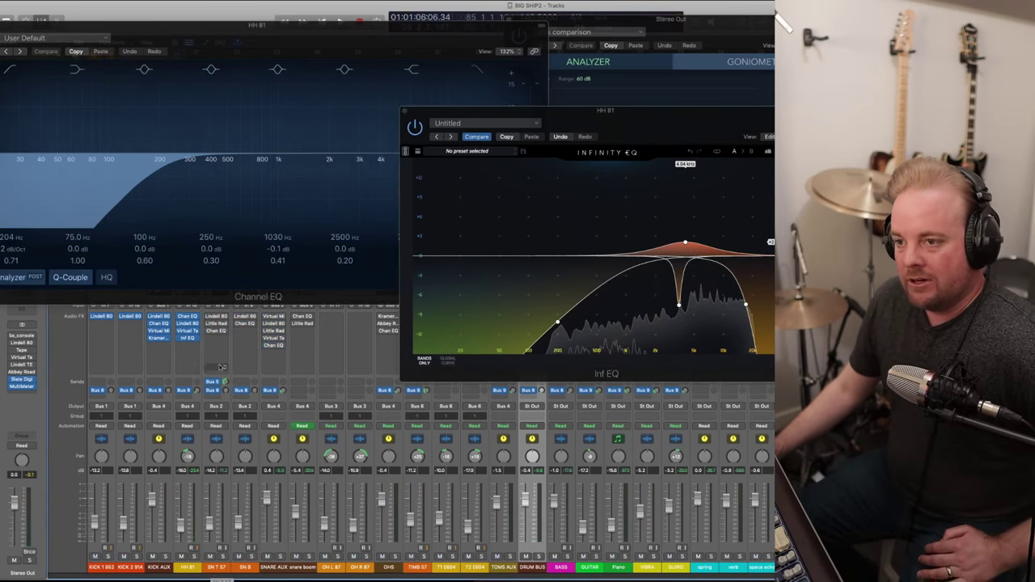
- Close the hi-hat plug-in windows and select SN T 57, SN B and SNARE AUX in turn to point out the snare channels
{"action": "left_click", "coordinate": [214, 569]}
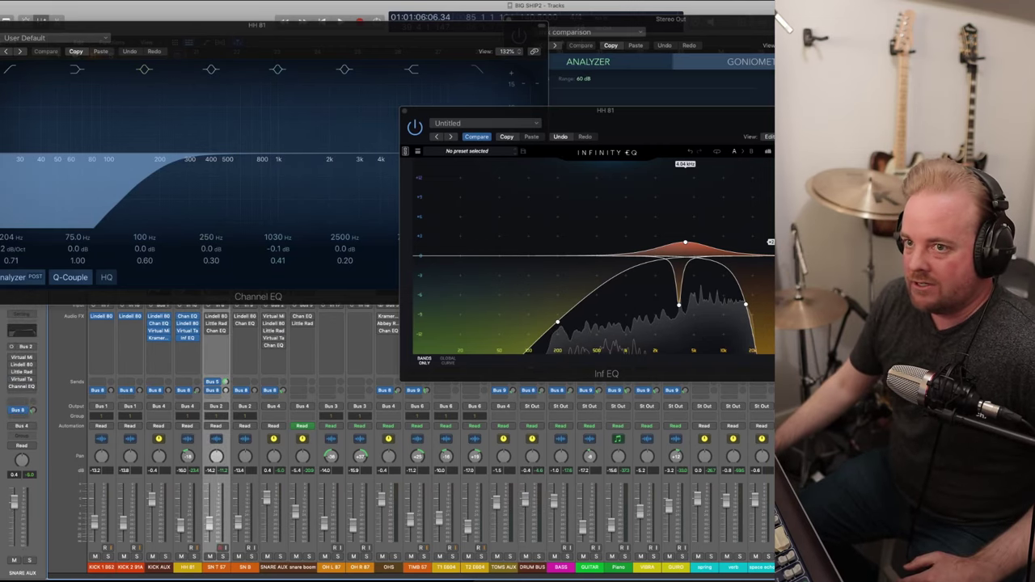
{"action": "key", "text": "super+w"}
{"action": "key", "text": "super+w"}
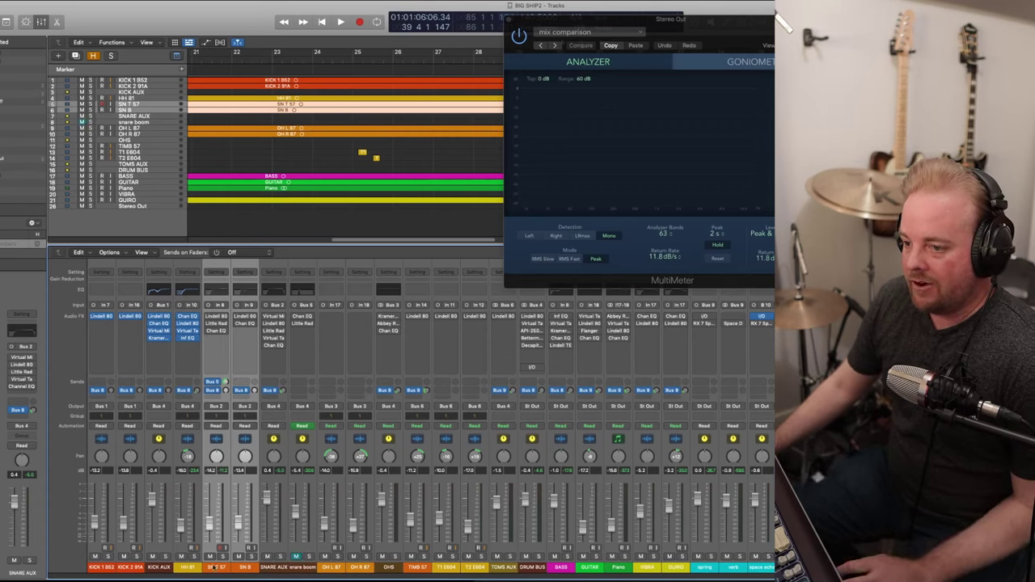
{"action": "left_click", "coordinate": [215, 568]}
{"action": "left_click", "coordinate": [266, 568]}
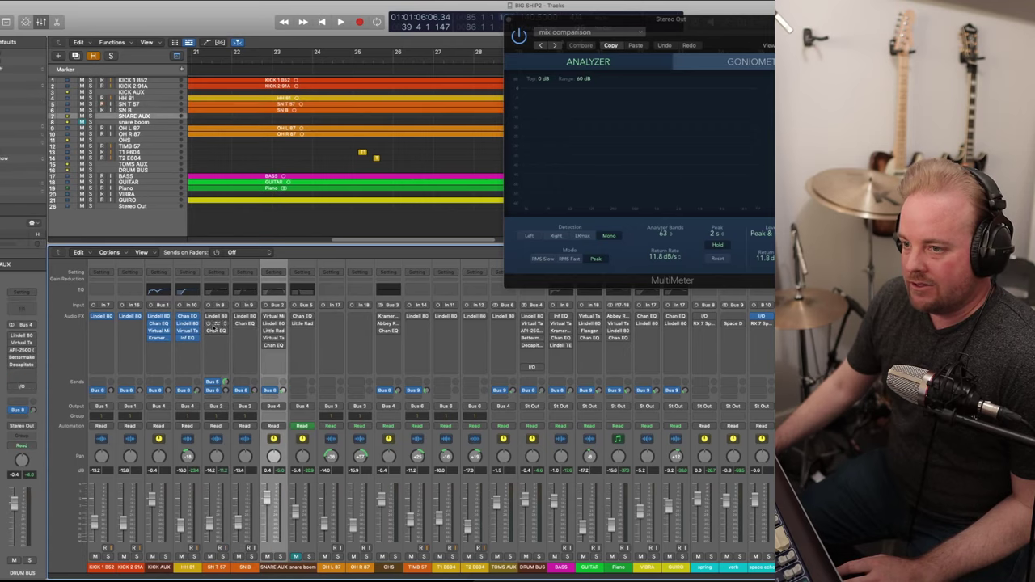
{"action": "left_click", "coordinate": [209, 569]}
{"action": "left_click", "coordinate": [237, 570]}
{"action": "left_click", "coordinate": [210, 569]}
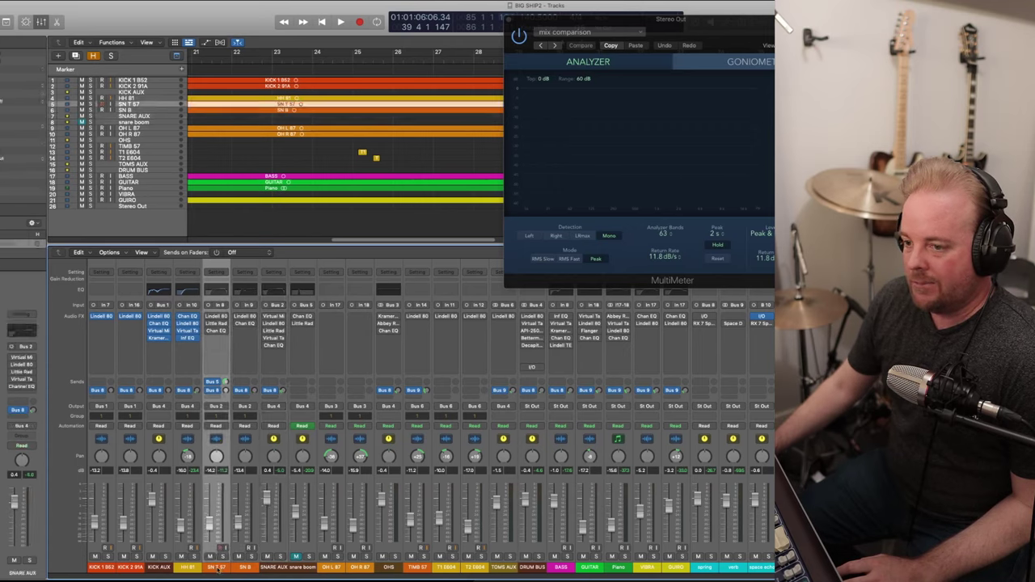
{"action": "left_click", "coordinate": [242, 569], "text": "shift"}
{"action": "left_click", "coordinate": [266, 571]}
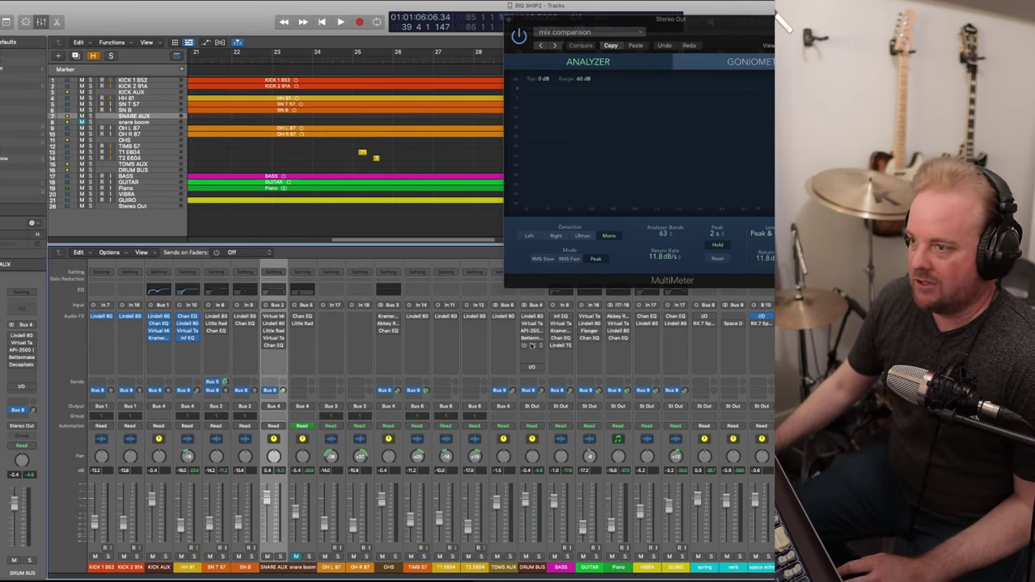
- Solo SN T 57, play it from about bar 21, and open its enabled Lindell 80 Channel beside the analyzer
{"action": "left_click", "coordinate": [221, 557]}
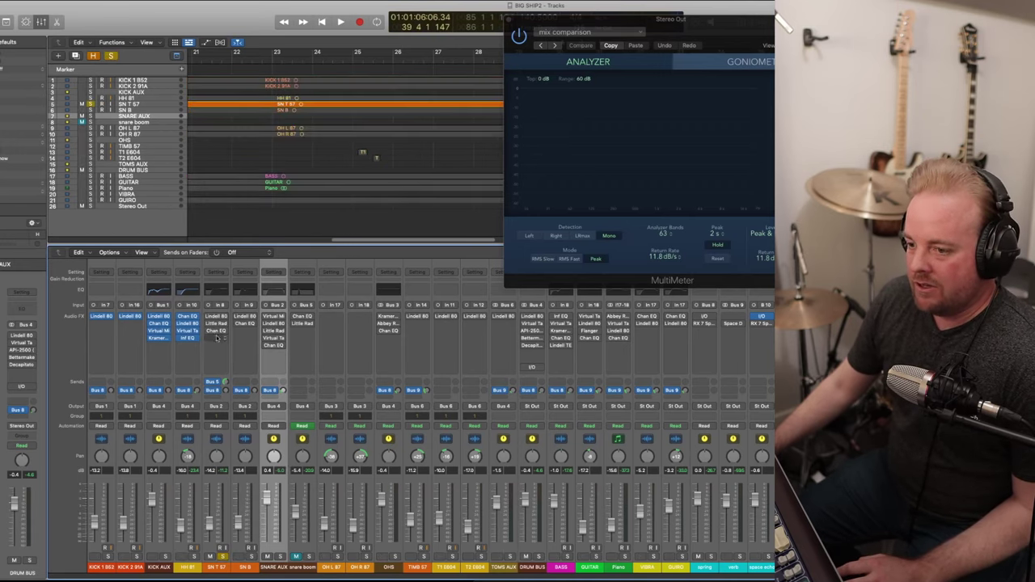
{"action": "double_click", "coordinate": [202, 67]}
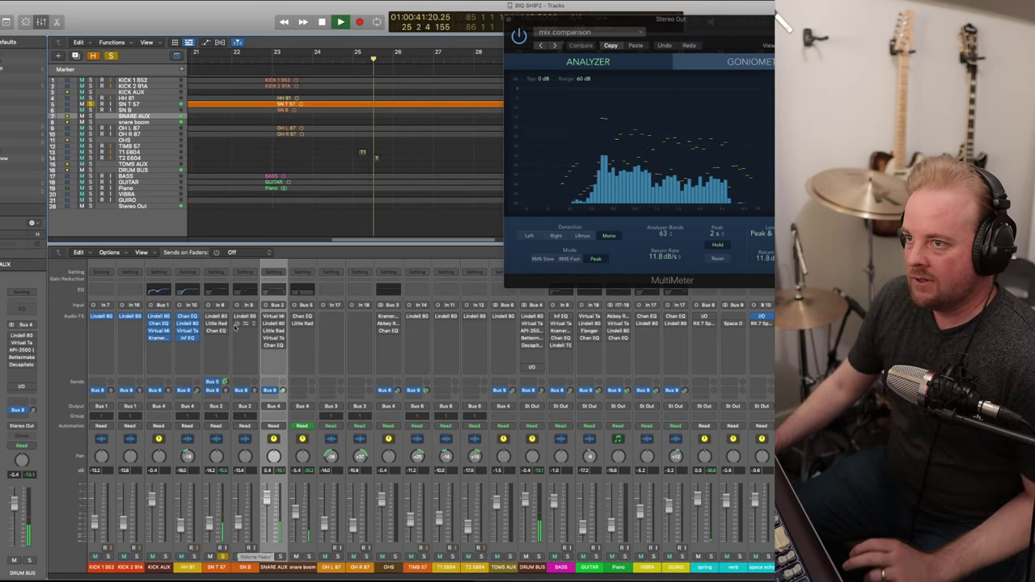
{"action": "left_click", "coordinate": [222, 557]}
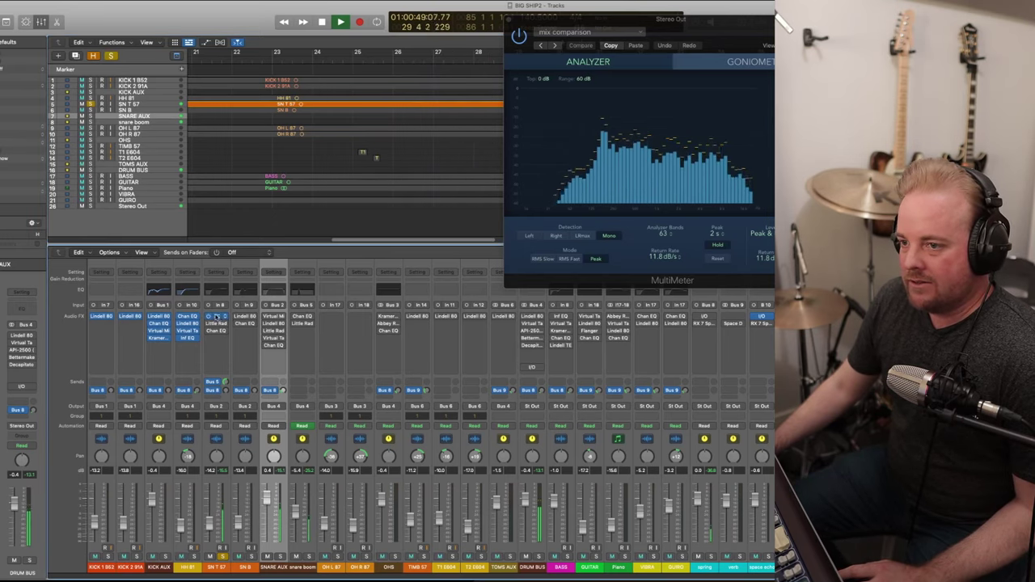
{"action": "left_click", "coordinate": [217, 318]}
{"action": "left_click_drag", "start_coordinate": [615, 133], "coordinate": [326, 56]}
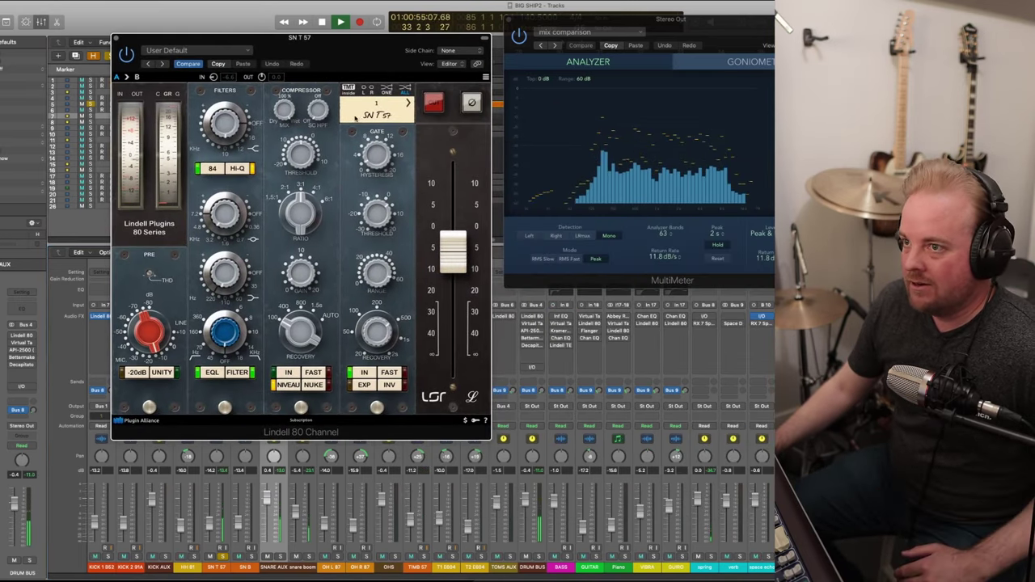
{"action": "left_click_drag", "start_coordinate": [346, 51], "coordinate": [519, 117]}
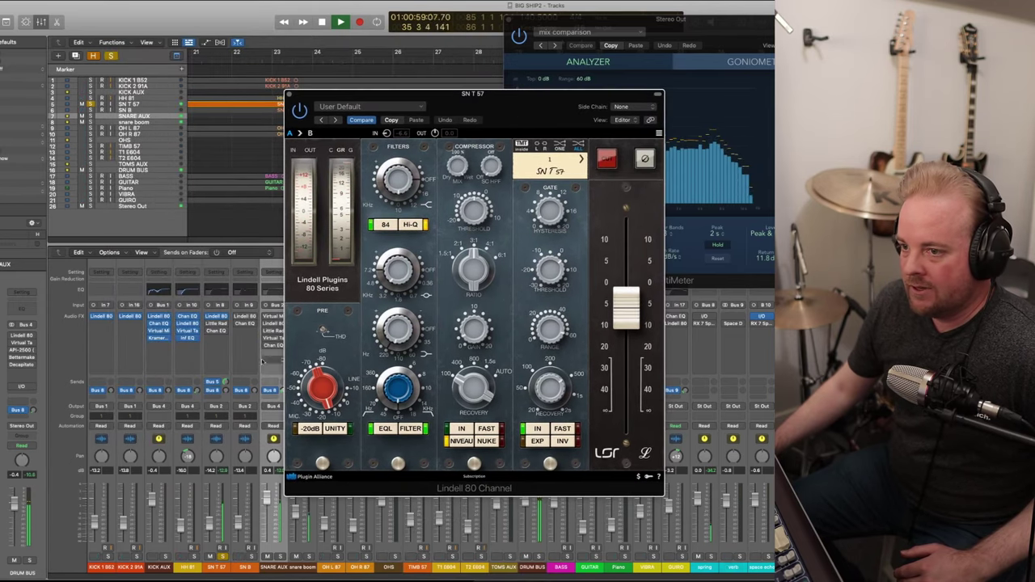
- Open SN T 57's bypassed Little Radiator and Channel EQ and arrange their windows clear of the analyzer
{"action": "left_click", "coordinate": [217, 325]}
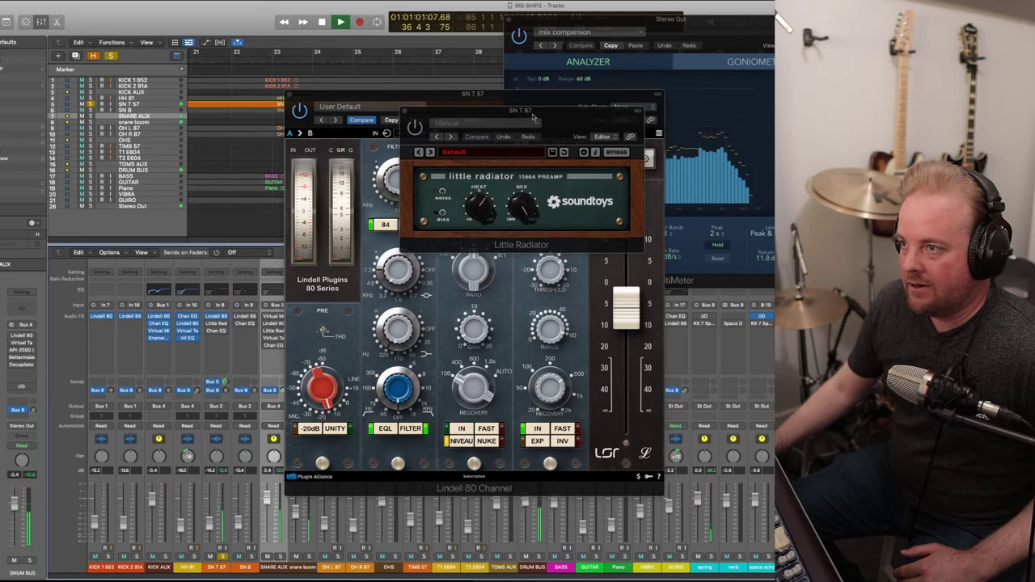
{"action": "left_click_drag", "start_coordinate": [533, 117], "coordinate": [148, 29]}
{"action": "left_click", "coordinate": [216, 332]}
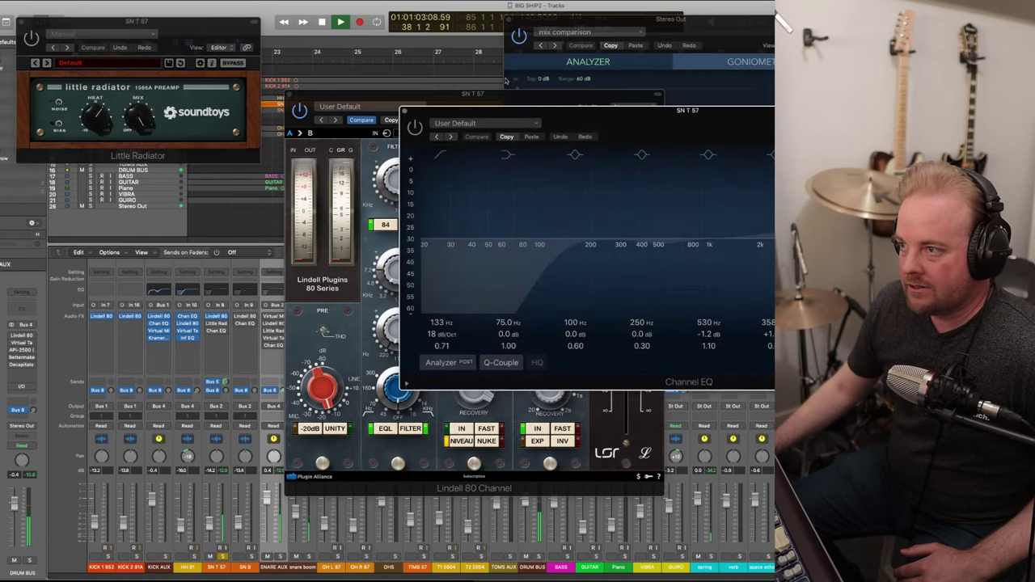
{"action": "left_click_drag", "start_coordinate": [704, 118], "coordinate": [310, 229]}
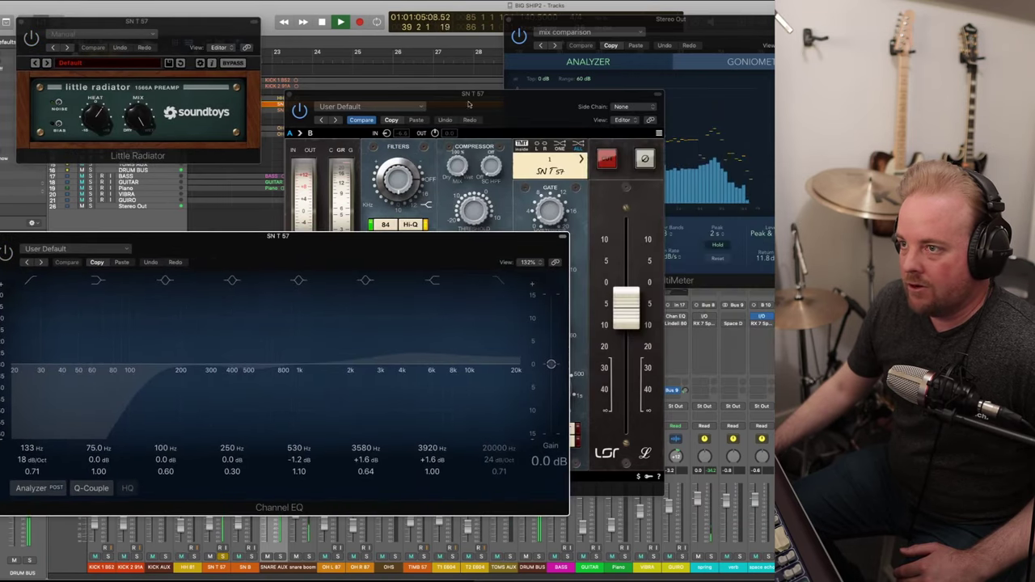
- Bring SN T 57's Lindell 80 Channel clear of the analyzer, check its high-mid EQ gain, and stop playback
{"action": "left_click_drag", "start_coordinate": [469, 104], "coordinate": [305, 110]}
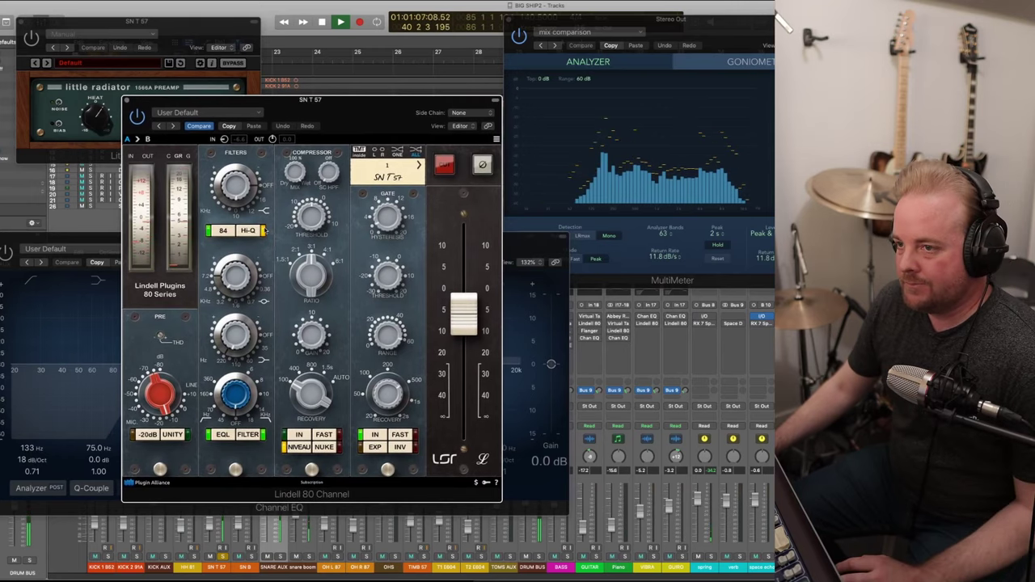
{"action": "left_click_drag", "start_coordinate": [234, 283], "coordinate": [233, 277]}
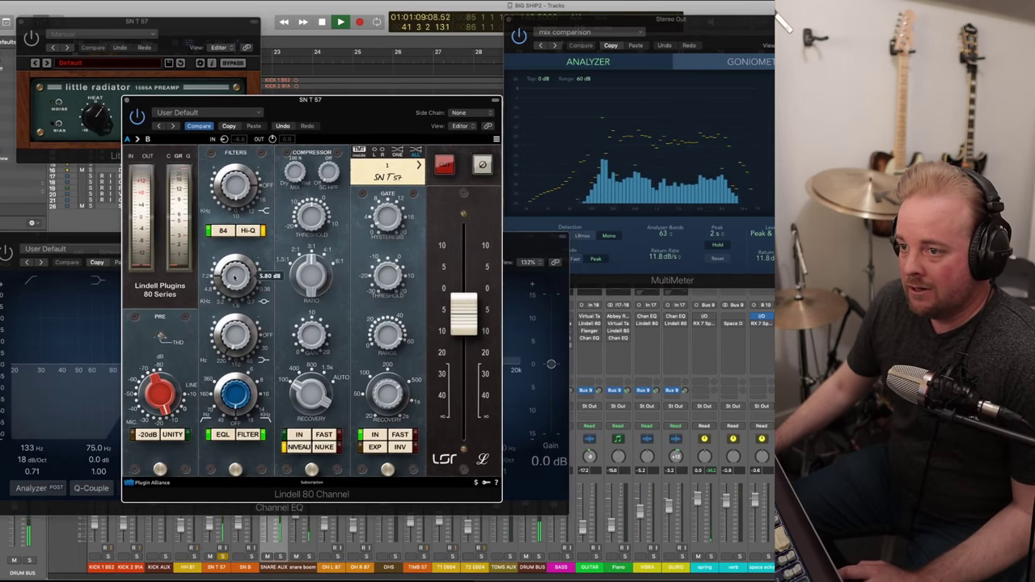
{"action": "key", "text": "space"}
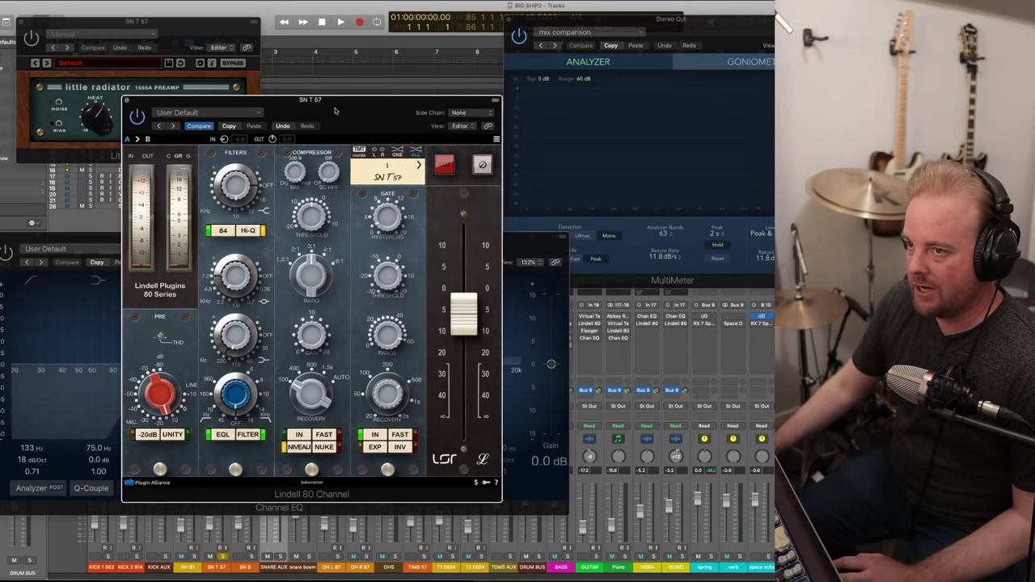
- Play the soloed SN T 57 from the song's start and check the gate and EQ in its Lindell 80 Channel
{"action": "left_click_drag", "start_coordinate": [335, 111], "coordinate": [336, 104]}
{"action": "key", "text": "space"}
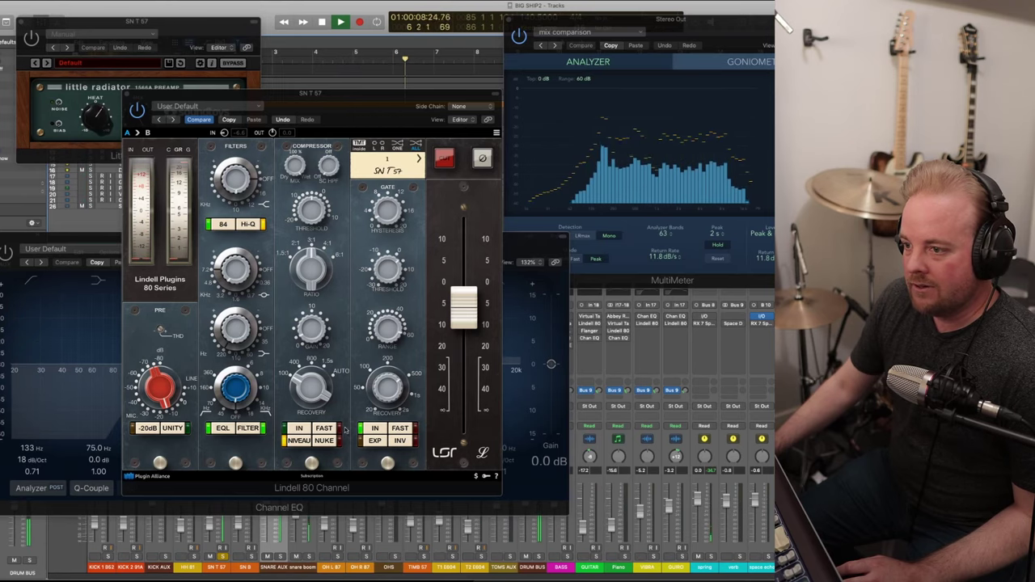
{"action": "left_click", "coordinate": [374, 428]}
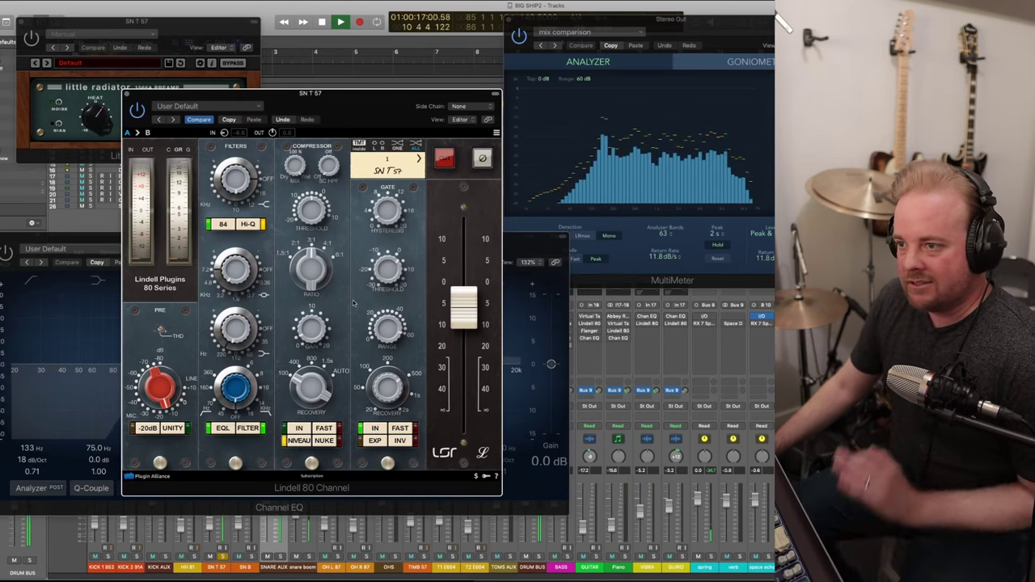
{"action": "mouse_move", "coordinate": [239, 278]}
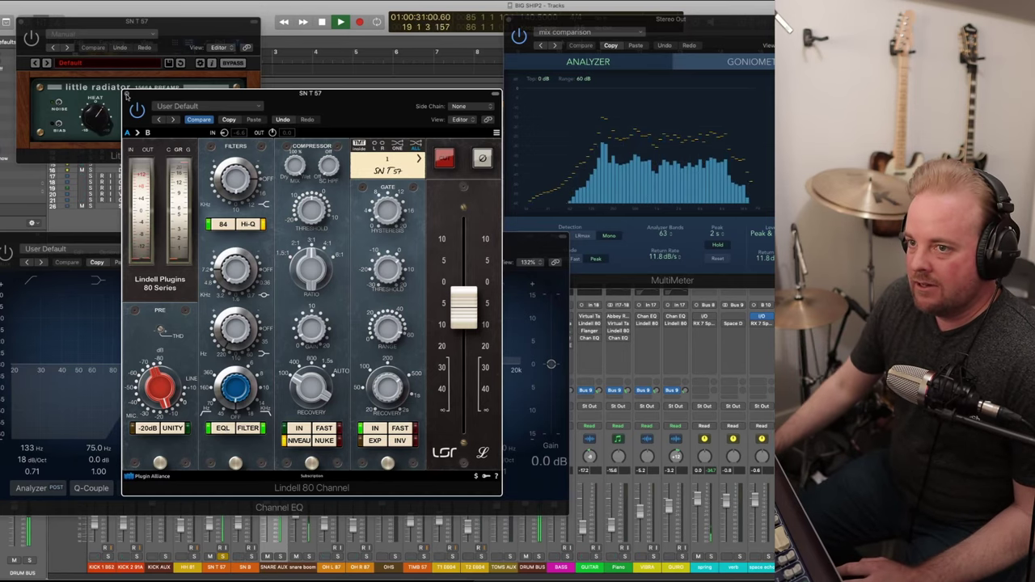
- Close SN T 57's Lindell 80 Channel and Channel EQ windows, and enable its Little Radiator preamp
{"action": "left_click", "coordinate": [126, 94]}
{"action": "left_click", "coordinate": [109, 23]}
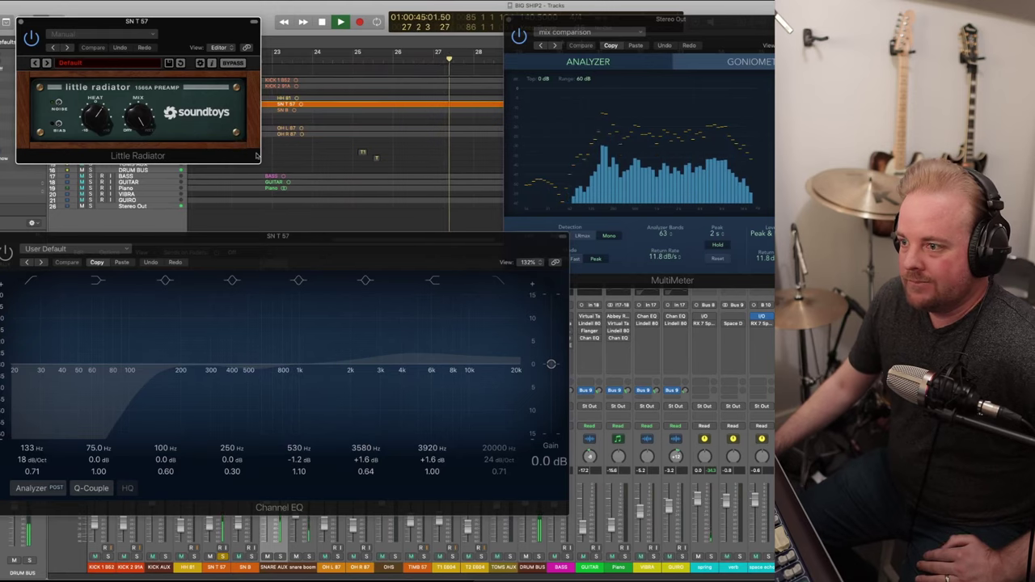
{"action": "key", "text": "super+w"}
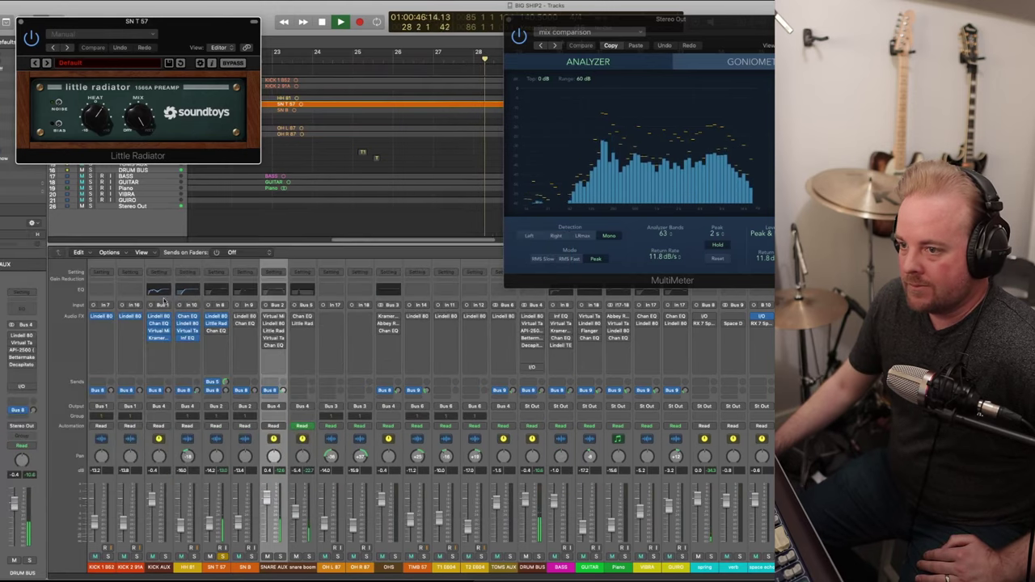
- Enable SN T 57's Channel EQ, compare it bypassed and active during playback, close its window, and stop playback
{"action": "left_click", "coordinate": [218, 333]}
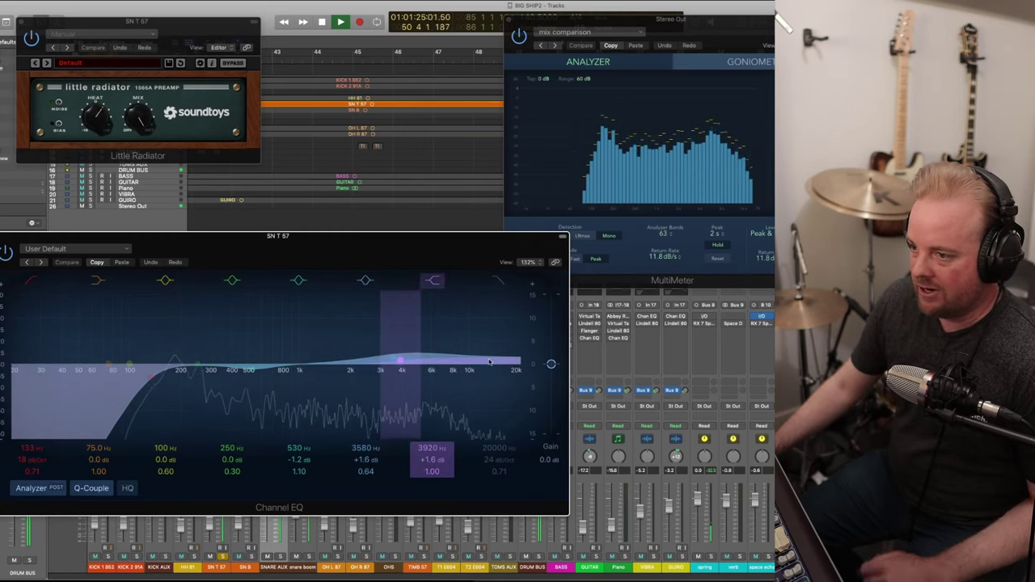
{"action": "left_click", "coordinate": [6, 252]}
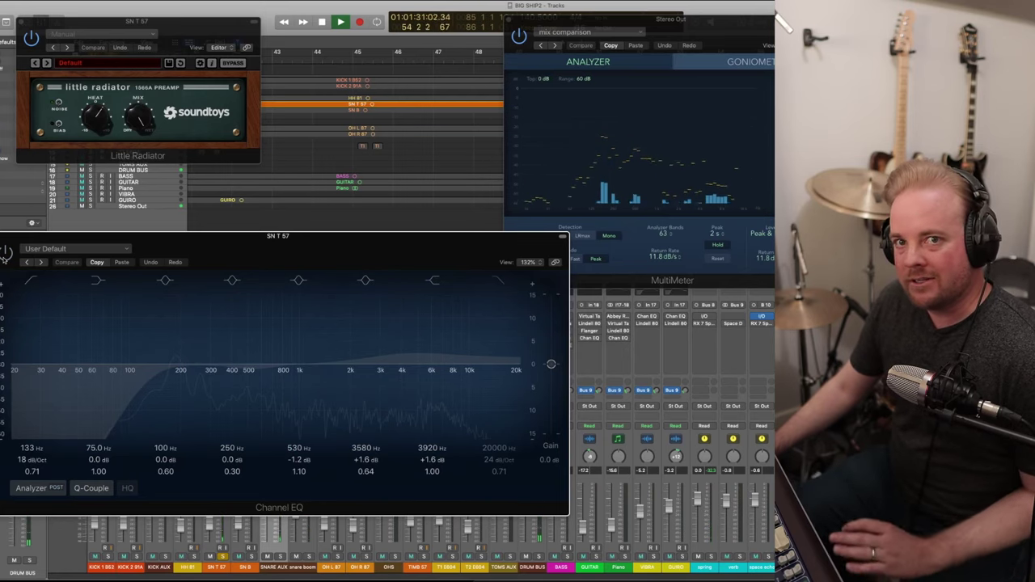
{"action": "left_click", "coordinate": [6, 252]}
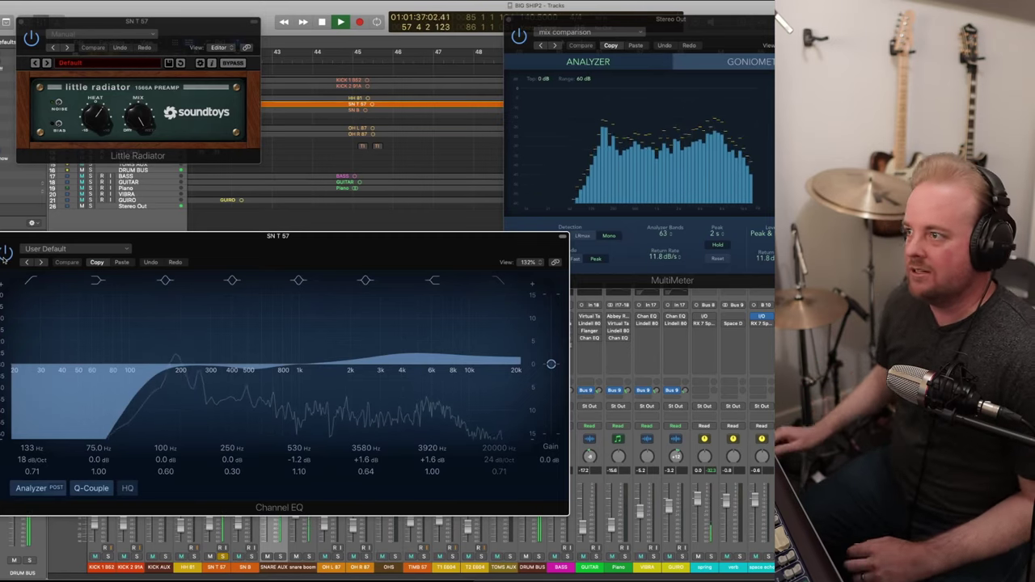
{"action": "key", "text": "super+w"}
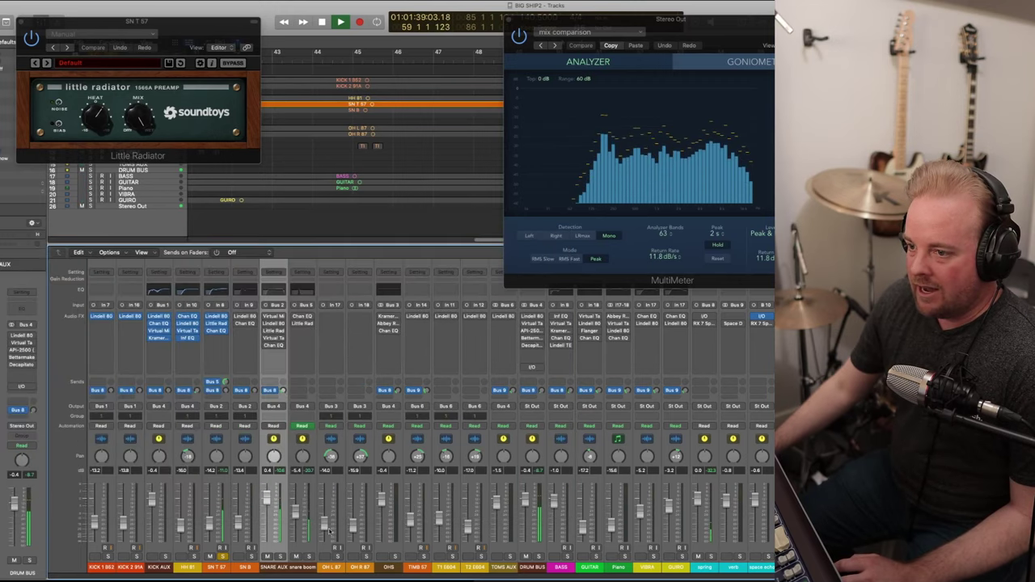
{"action": "key", "text": "space"}
- Move the solo from SN T 57 to SN B, play from about bar 43, and close the Little Radiator window
{"action": "left_click", "coordinate": [248, 569]}
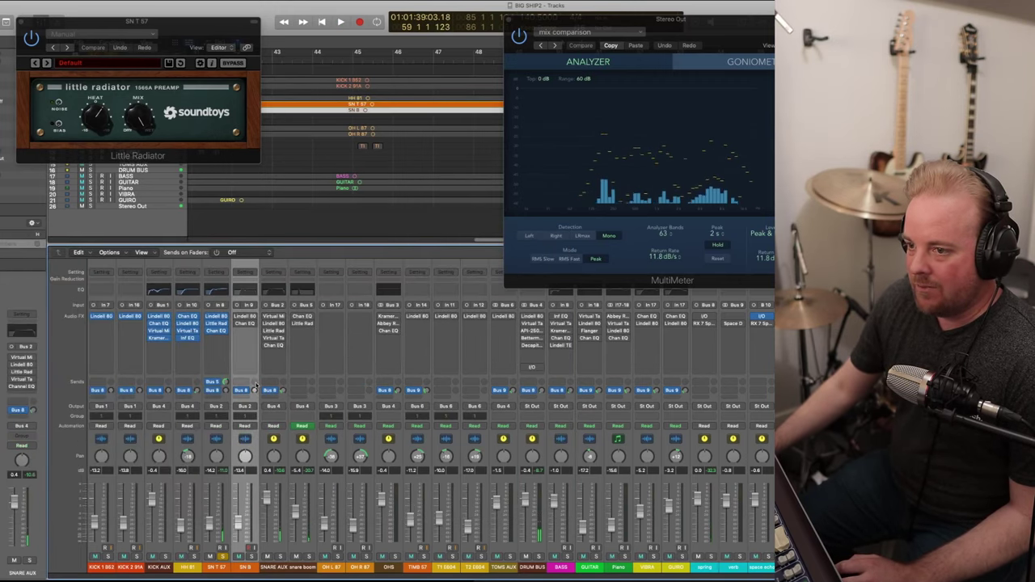
{"action": "left_click", "coordinate": [222, 557]}
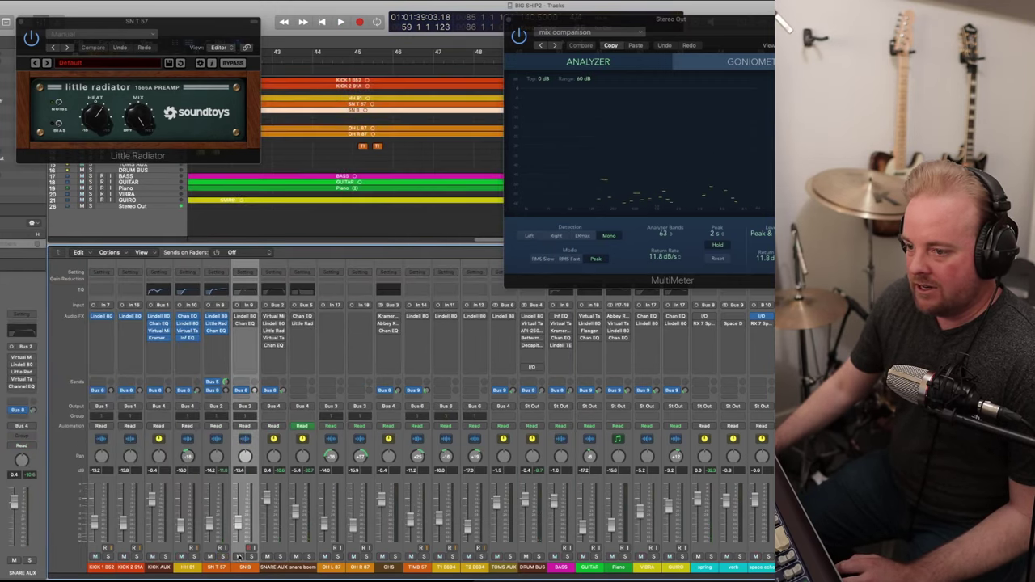
{"action": "left_click", "coordinate": [250, 557]}
{"action": "left_click", "coordinate": [281, 60]}
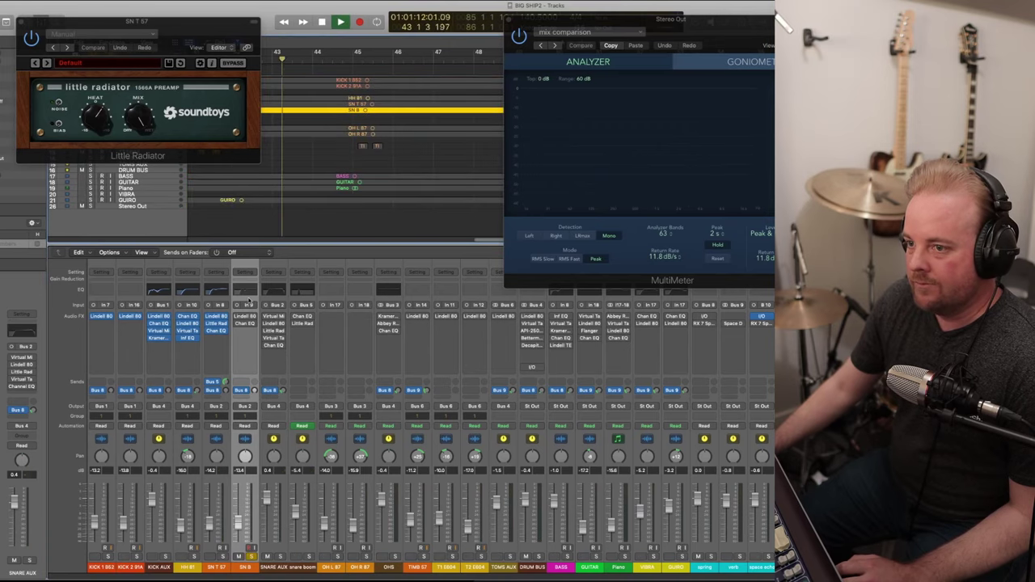
{"action": "left_click", "coordinate": [21, 21]}
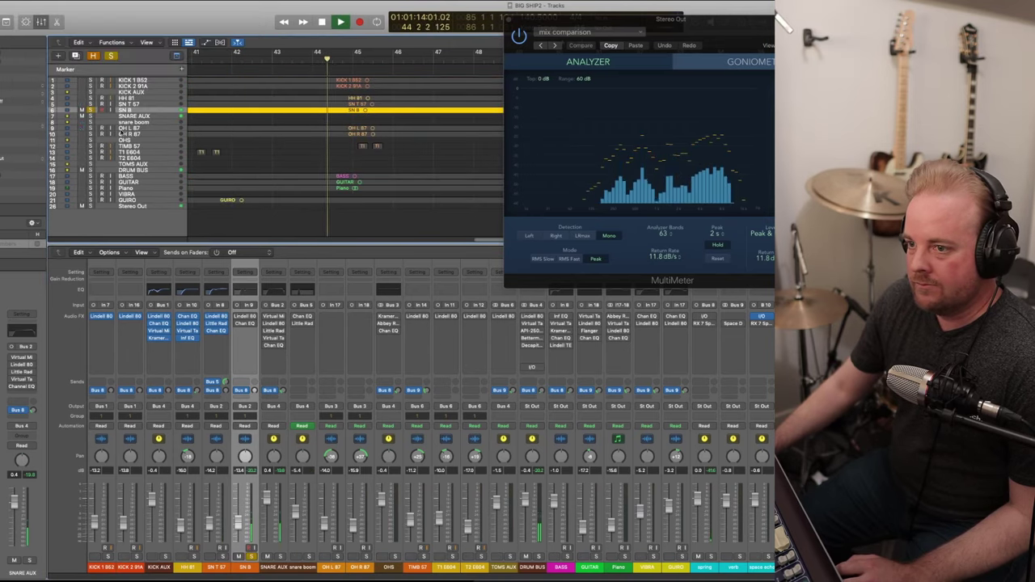
- Open and enable SN B's Lindell 80 Channel, review its settings during playback, and close its window
{"action": "left_click", "coordinate": [258, 345]}
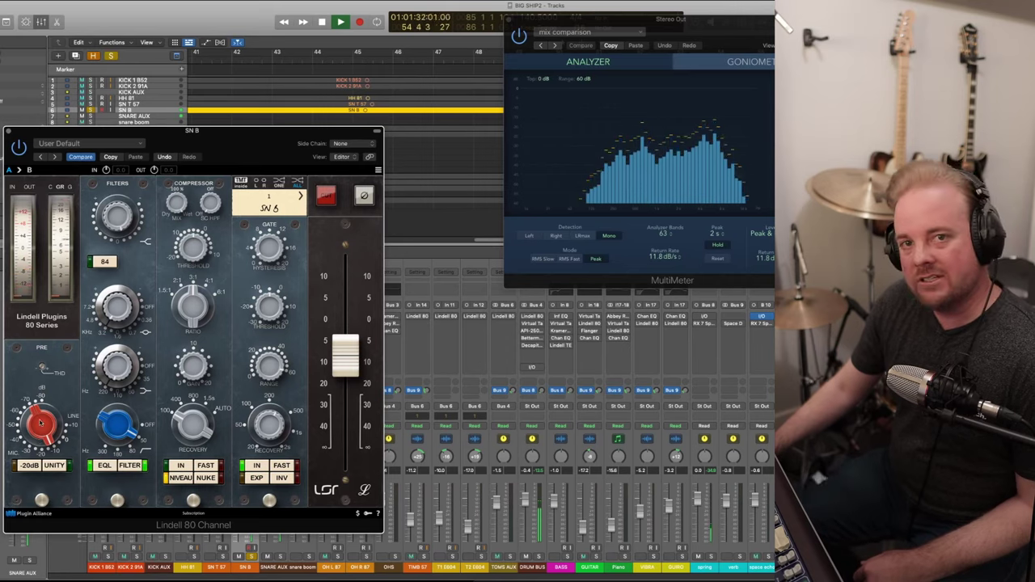
{"action": "mouse_move", "coordinate": [123, 369]}
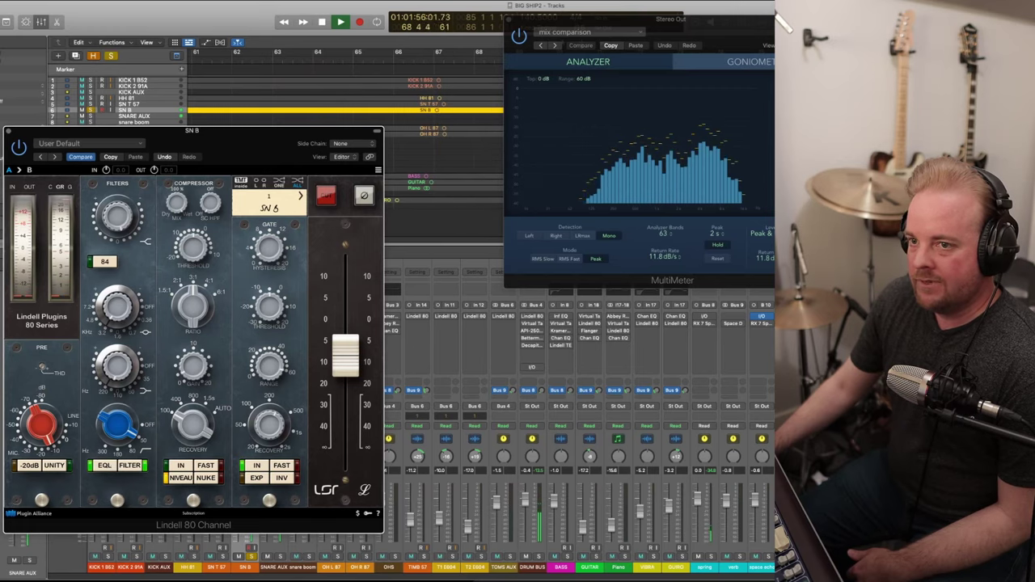
{"action": "left_click", "coordinate": [8, 131]}
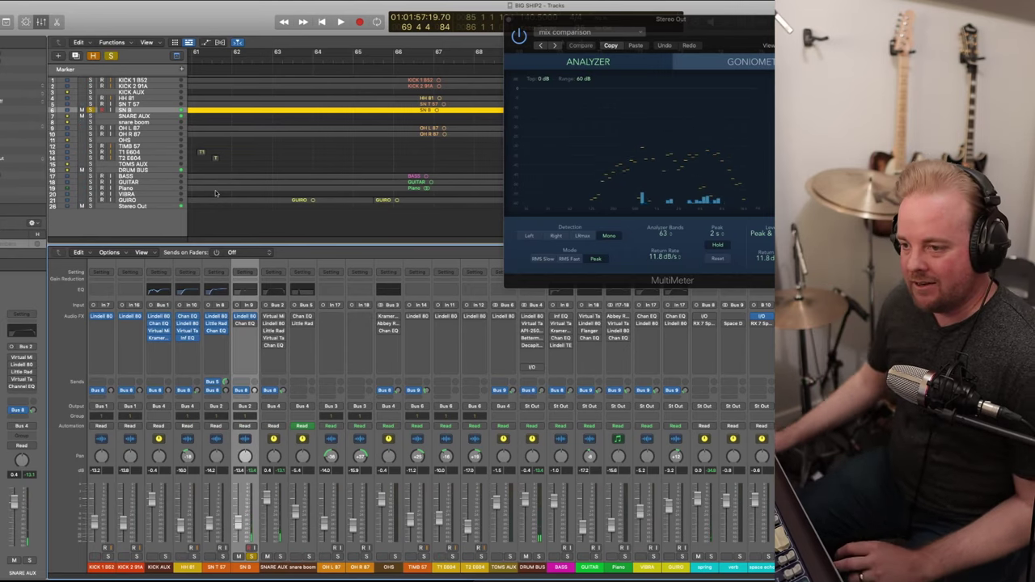
- Select SN T 57 together with SN B, solo both snare tracks, and play them together briefly
{"action": "left_click", "coordinate": [227, 568], "text": "shift"}
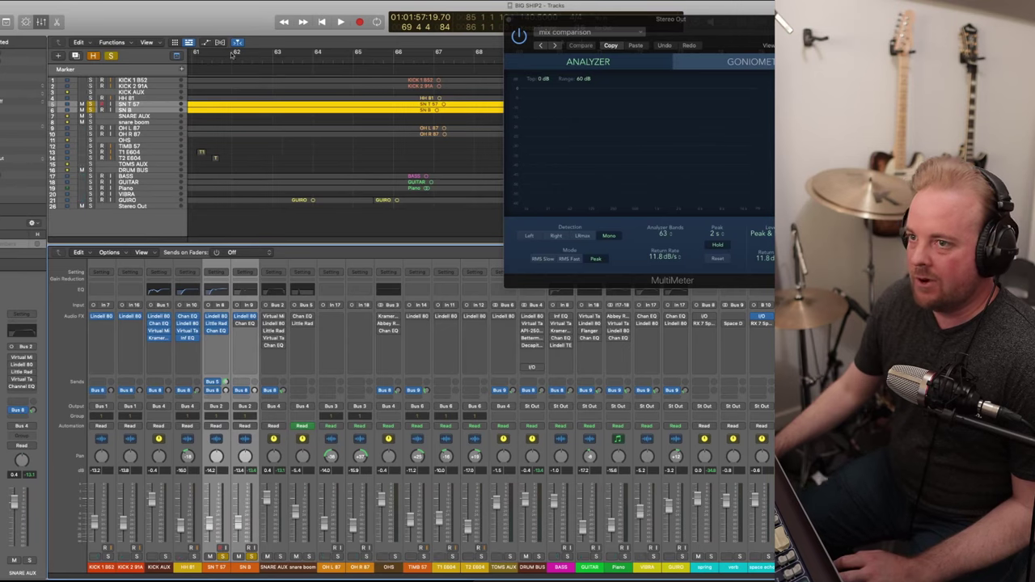
{"action": "left_click", "coordinate": [224, 558]}
{"action": "key", "text": "space"}
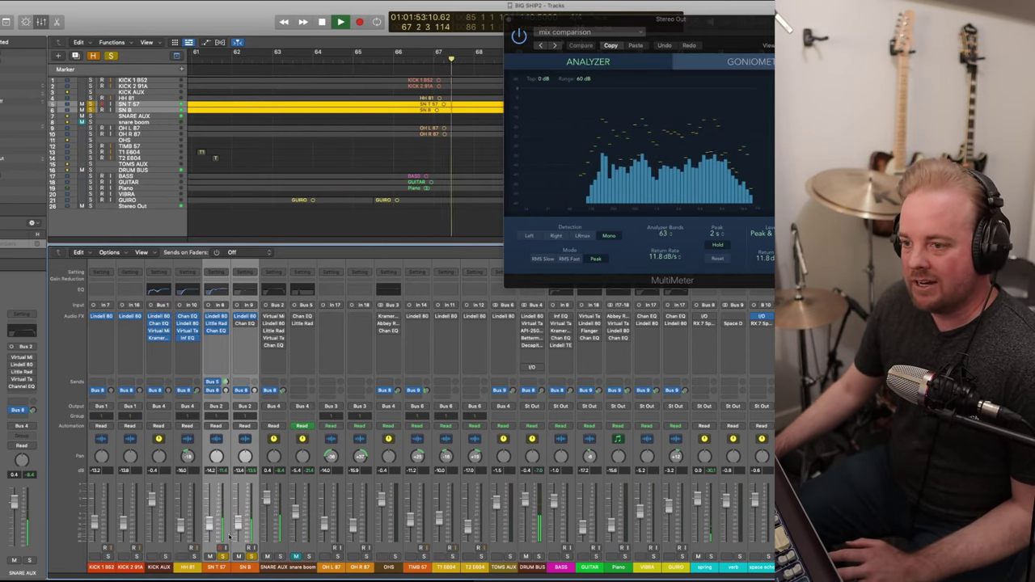
{"action": "key", "text": "space"}
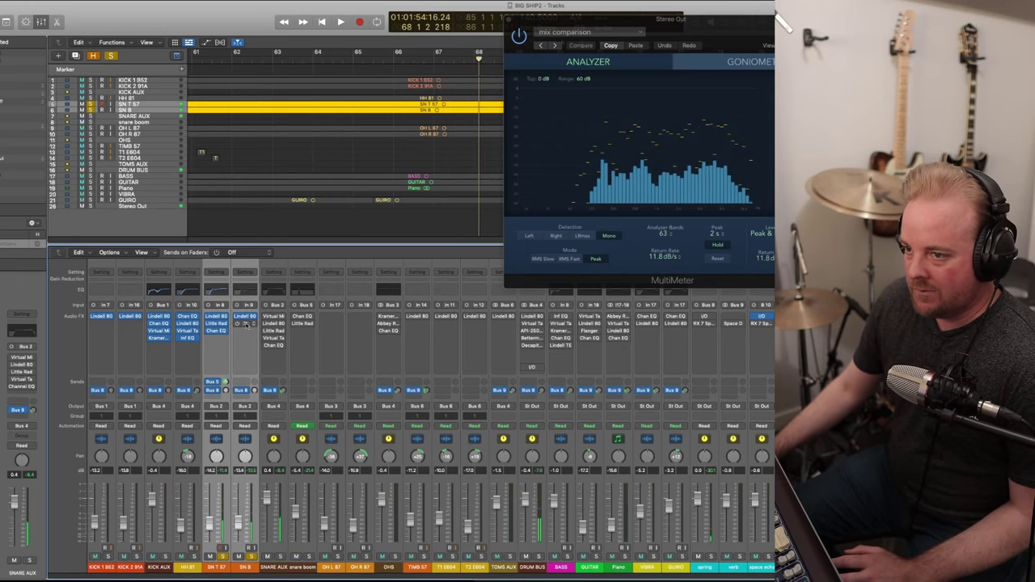
- Open and enable SN B's Channel EQ, solo only SN B, and play it from about bar 61
{"action": "left_click", "coordinate": [246, 329]}
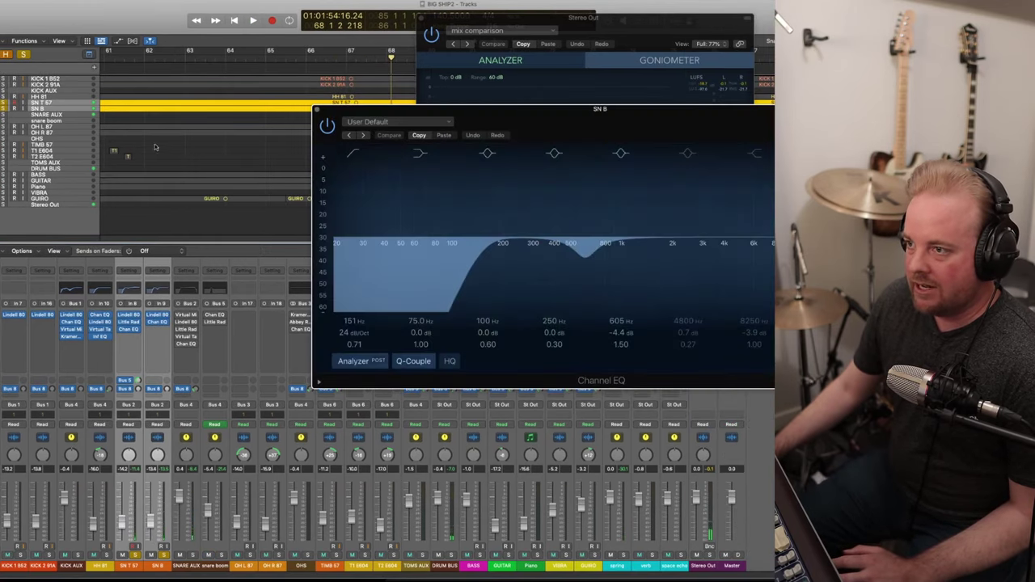
{"action": "key", "text": "space"}
{"action": "key", "text": "s"}
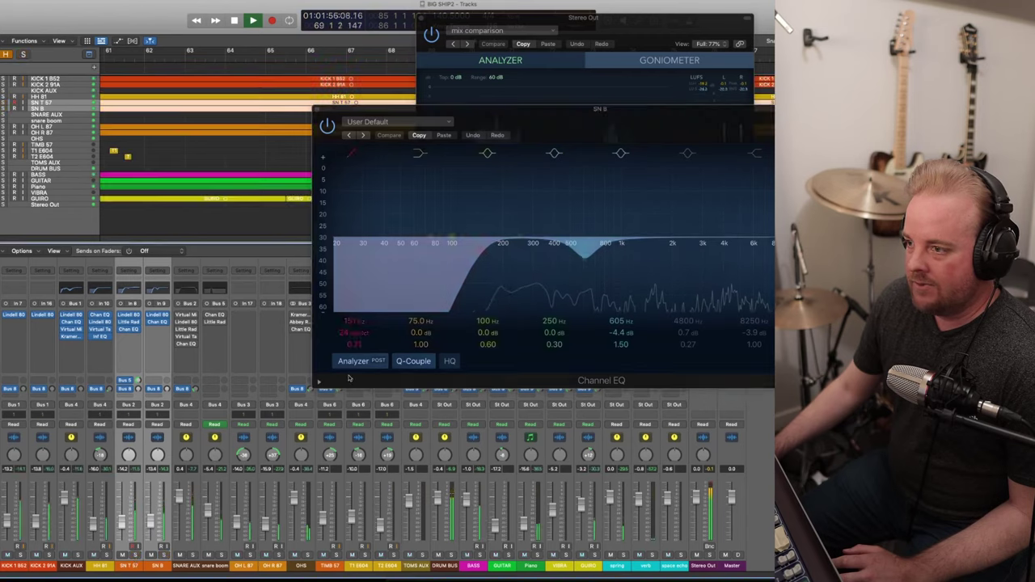
{"action": "key", "text": "space"}
{"action": "left_click", "coordinate": [150, 459]}
{"action": "key", "text": "s"}
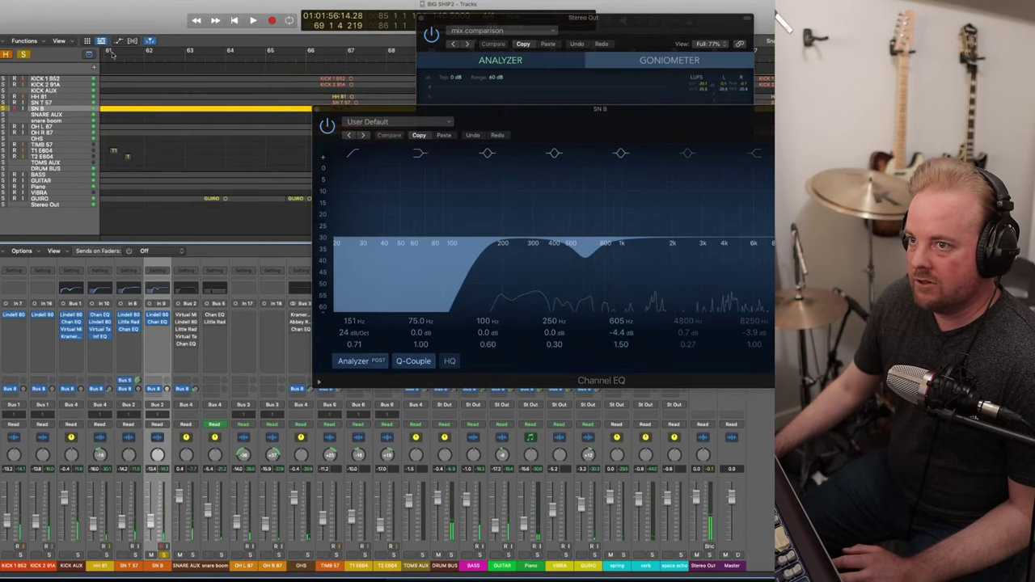
{"action": "left_click", "coordinate": [113, 54]}
{"action": "key", "text": "space"}
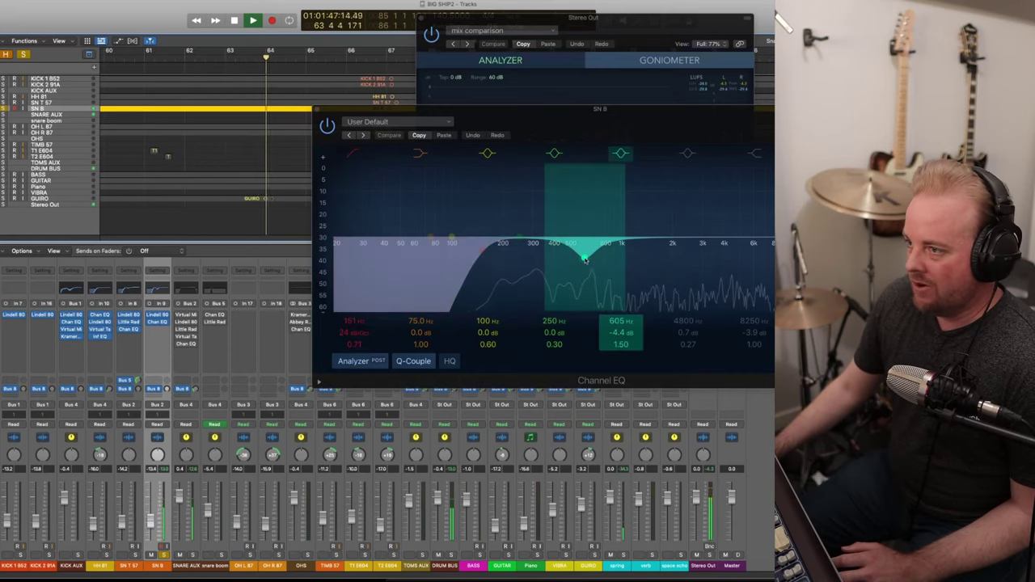
- Compare SN B with the Channel EQ's 605 Hz cut off and on, and close the EQ window
{"action": "left_click", "coordinate": [620, 154]}
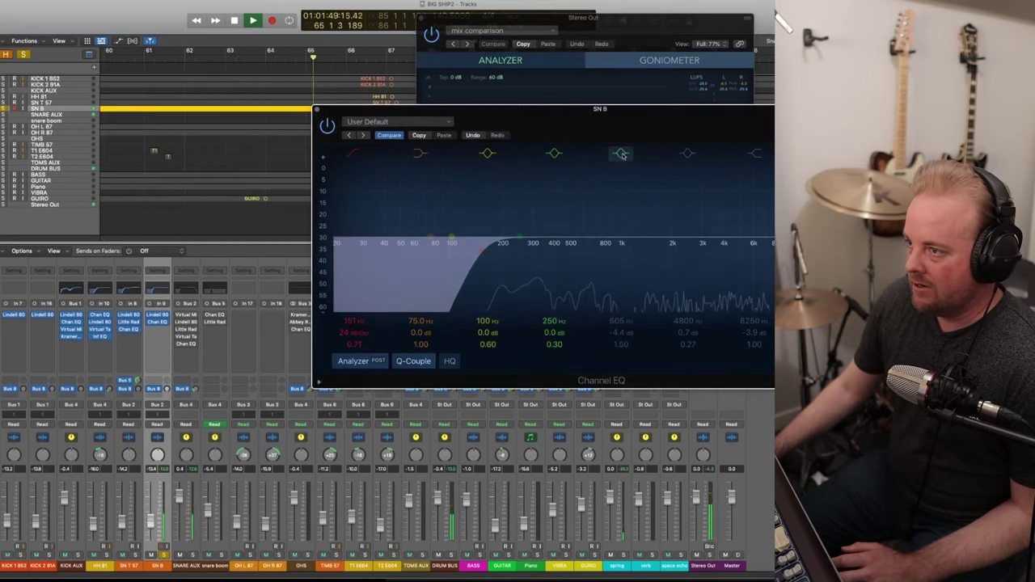
{"action": "left_click", "coordinate": [621, 154]}
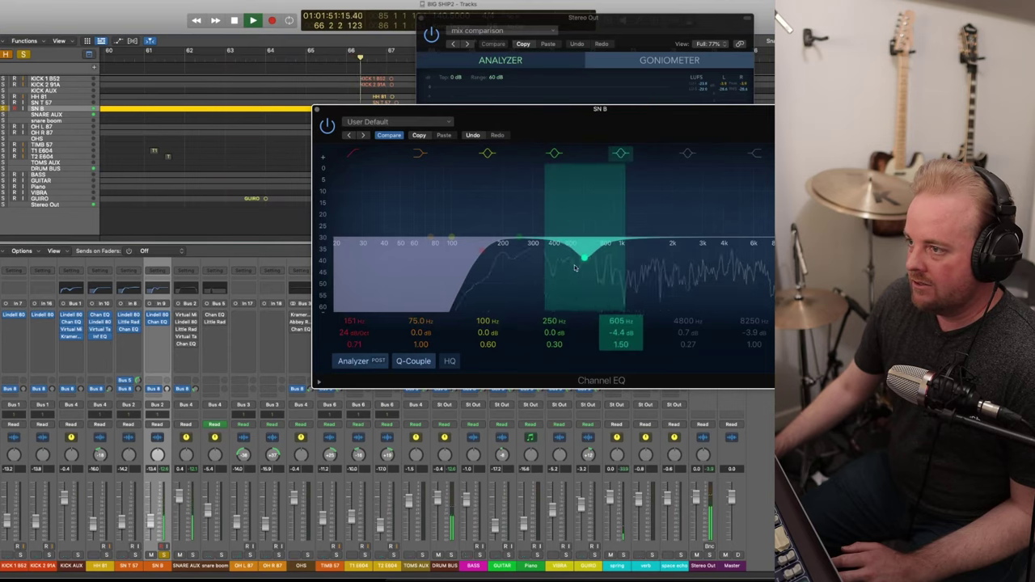
{"action": "key", "text": "super+w"}
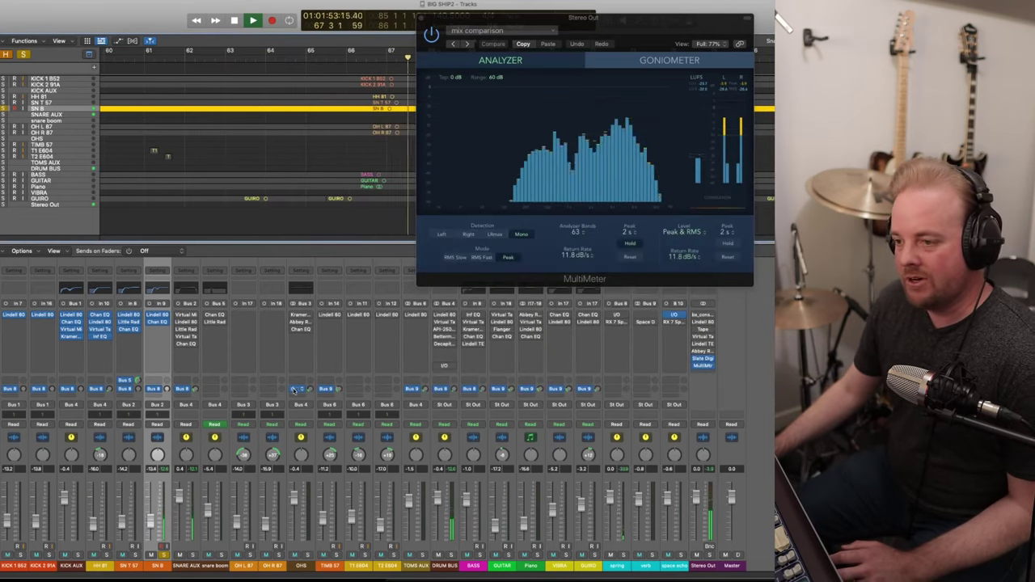
- Solo SN T 57 alongside SN B, and open and enable SNARE AUX's Virtual Mix Rack beside the analyzer
{"action": "left_click", "coordinate": [131, 525], "text": "shift"}
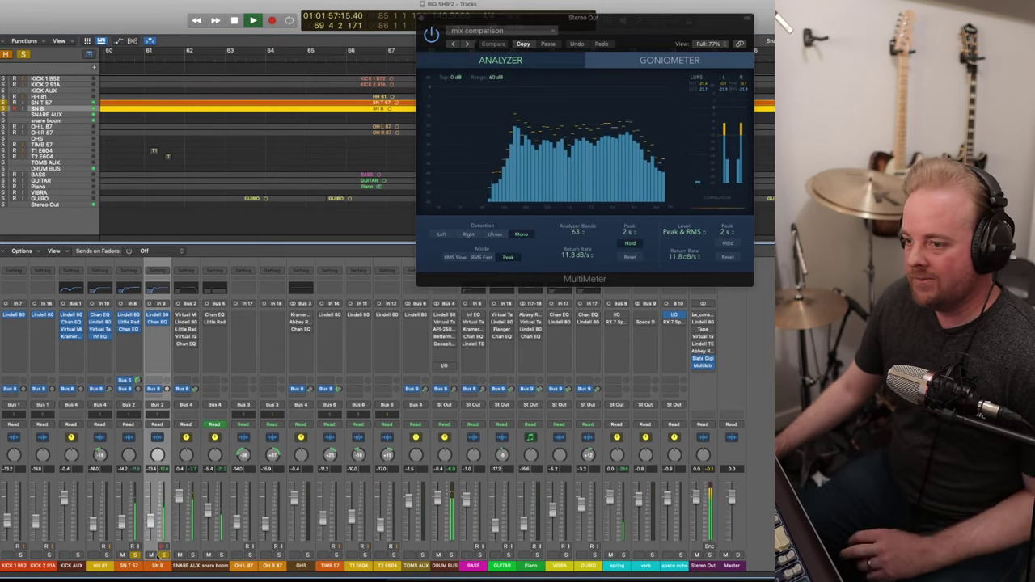
{"action": "key", "text": "space"}
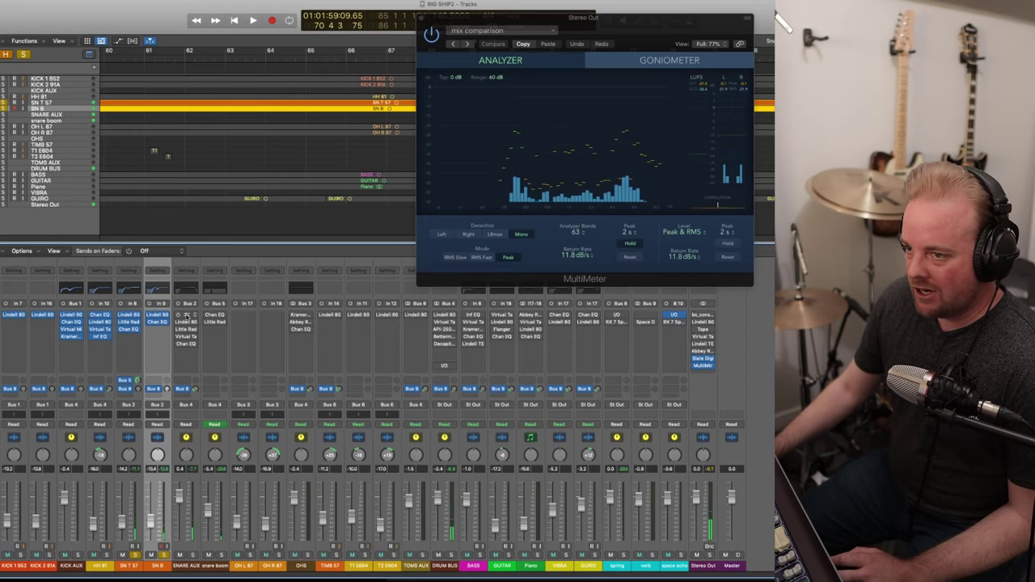
{"action": "left_click", "coordinate": [186, 337]}
{"action": "left_click_drag", "start_coordinate": [484, 112], "coordinate": [193, 59]}
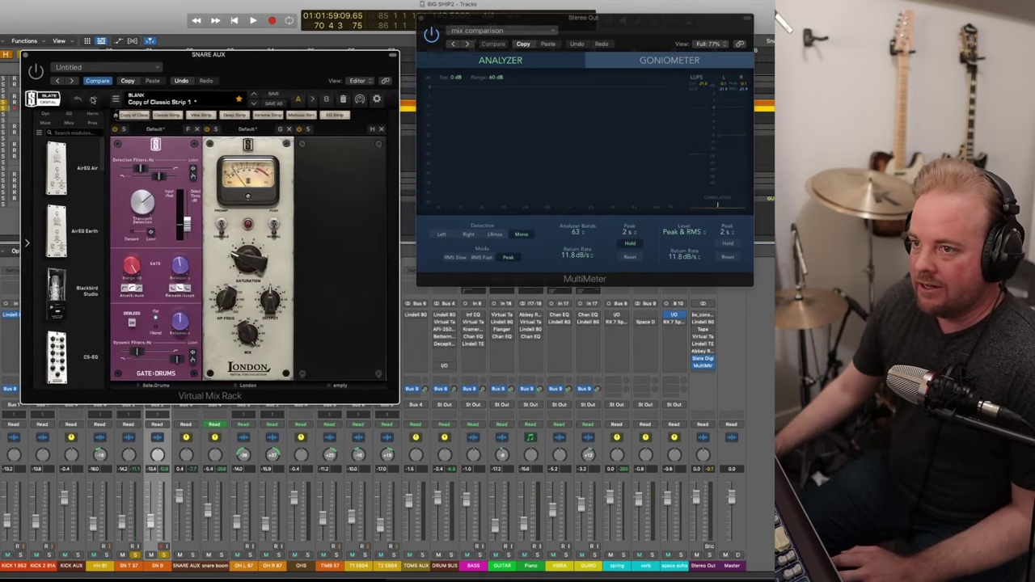
{"action": "left_click_drag", "start_coordinate": [195, 59], "coordinate": [205, 144]}
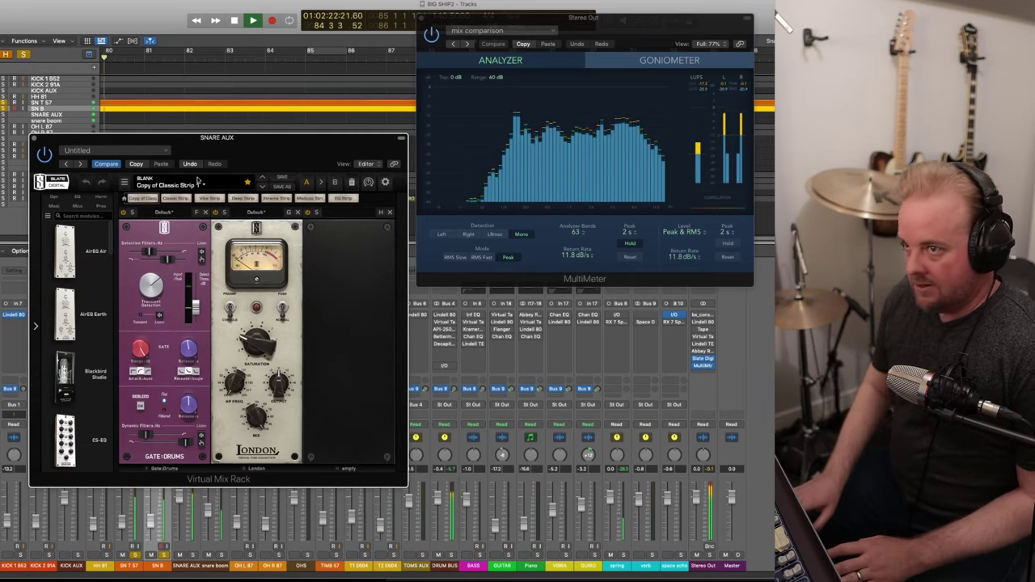
- Replay both snares from the song's start through SNARE AUX's Virtual Mix Rack, stop playback, and close its window
{"action": "key", "text": "Return"}
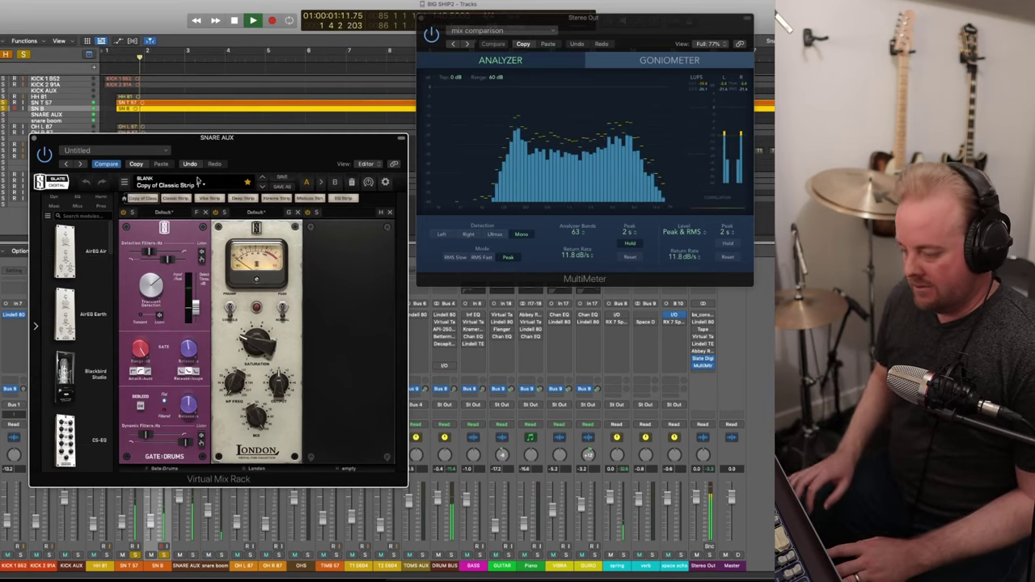
{"action": "key", "text": "space"}
{"action": "key", "text": "space"}
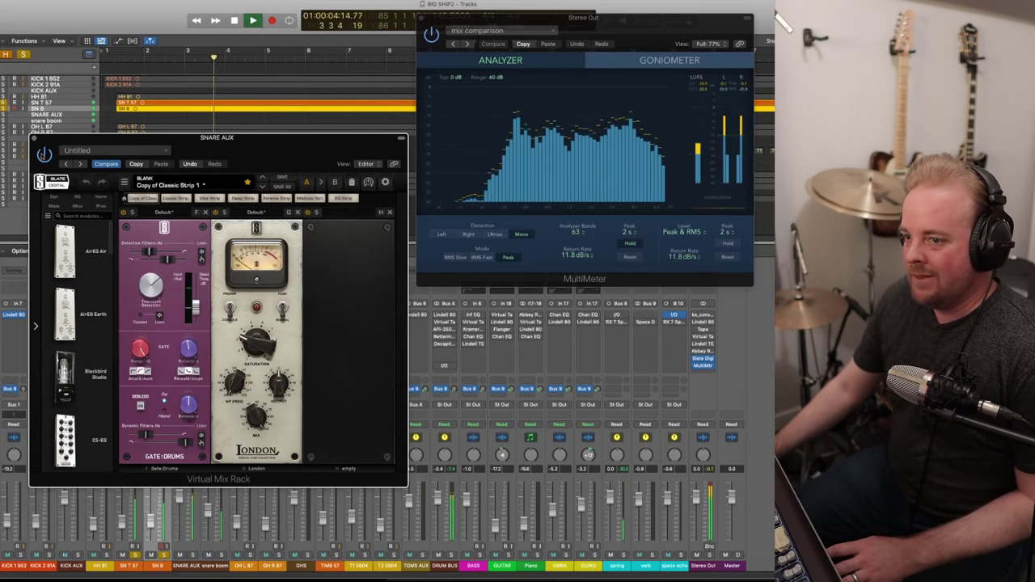
{"action": "key", "text": "space"}
{"action": "left_click", "coordinate": [34, 140]}
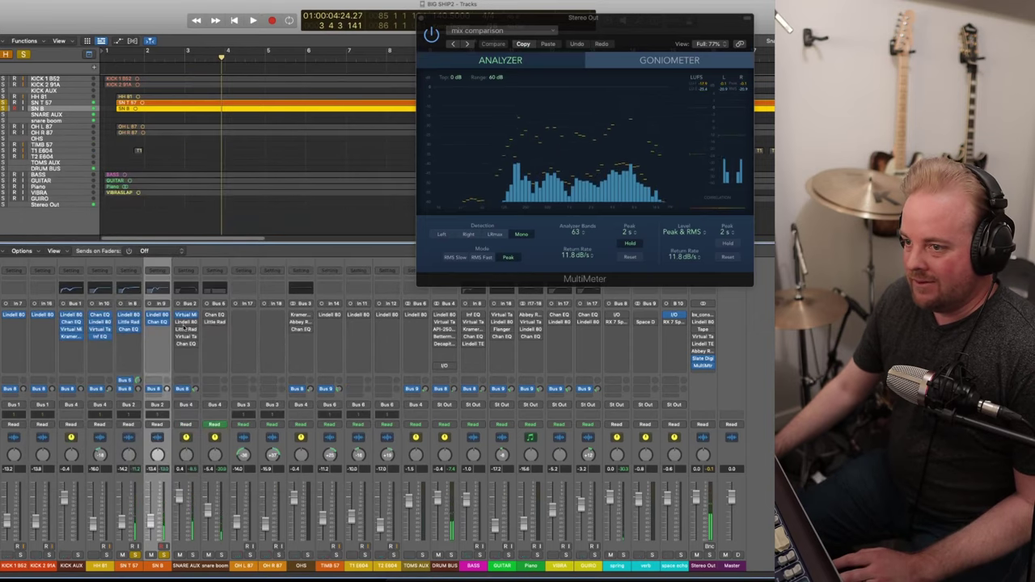
- Open SNARE AUX's Lindell 80 Channel, move it beside the analyzer, and examine its EQ and compressor settings
{"action": "left_click", "coordinate": [186, 314]}
{"action": "left_click_drag", "start_coordinate": [502, 113], "coordinate": [251, 60]}
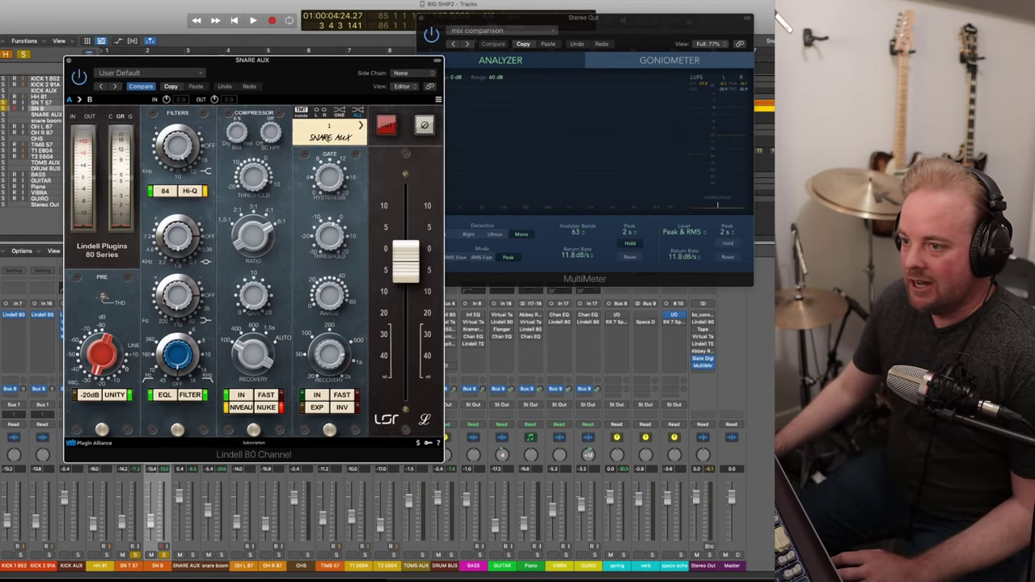
{"action": "mouse_move", "coordinate": [170, 300]}
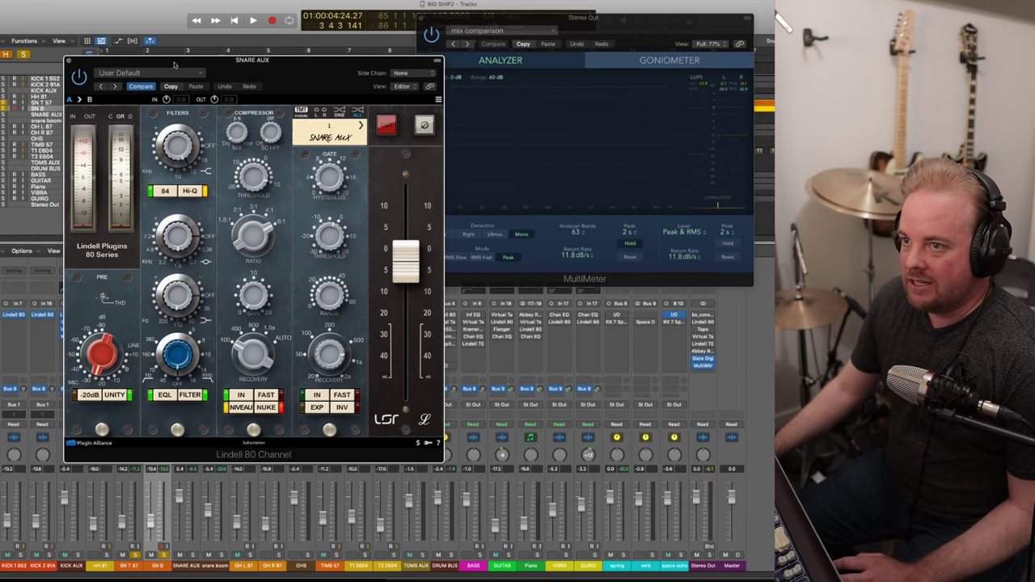
- Play both snares from the song's start, enable SNARE AUX's Lindell 80 Channel to hear its effect, and close its window
{"action": "left_click_drag", "start_coordinate": [174, 61], "coordinate": [220, 108]}
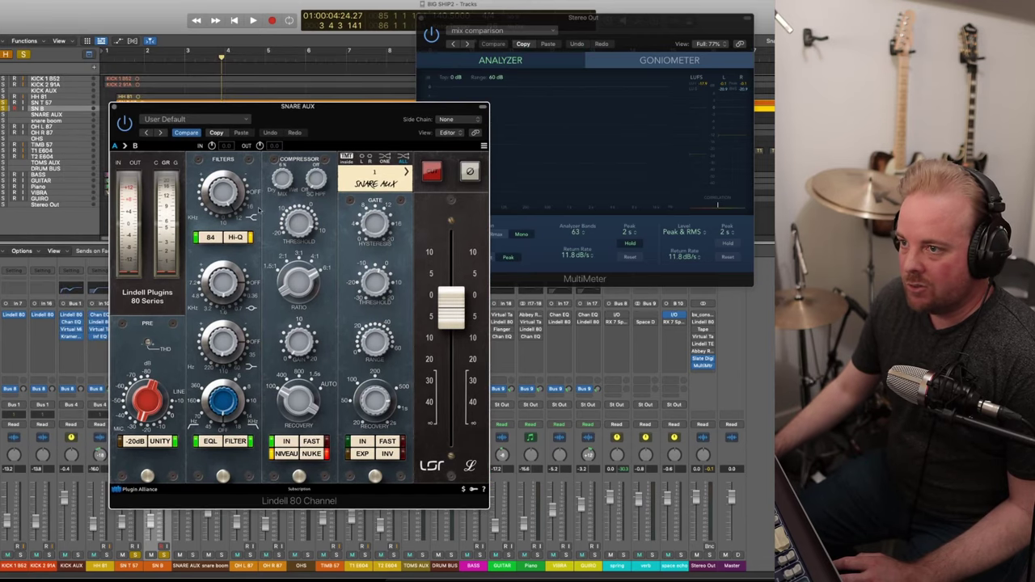
{"action": "left_click", "coordinate": [208, 65]}
{"action": "key", "text": "space"}
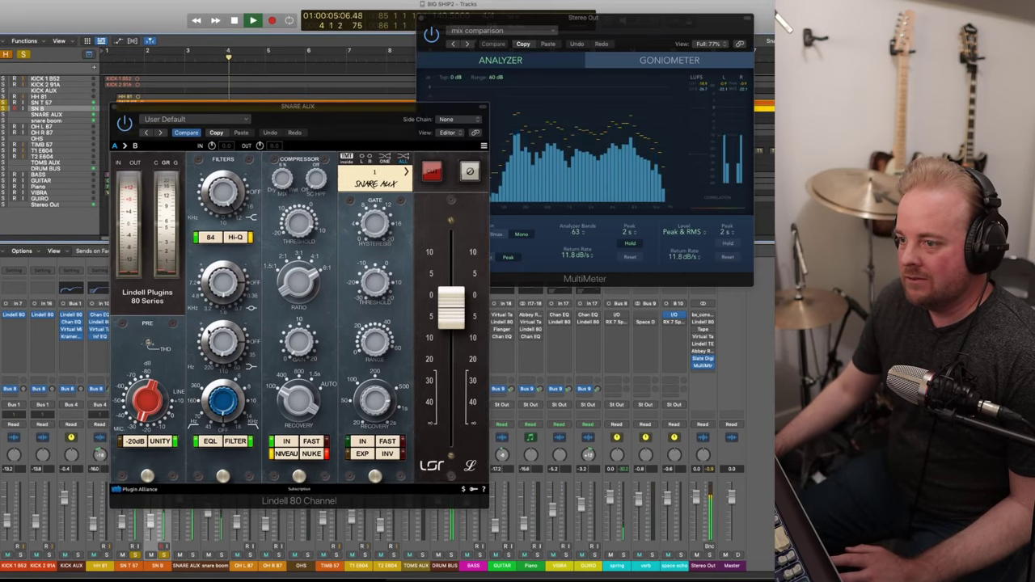
{"action": "left_click", "coordinate": [129, 123]}
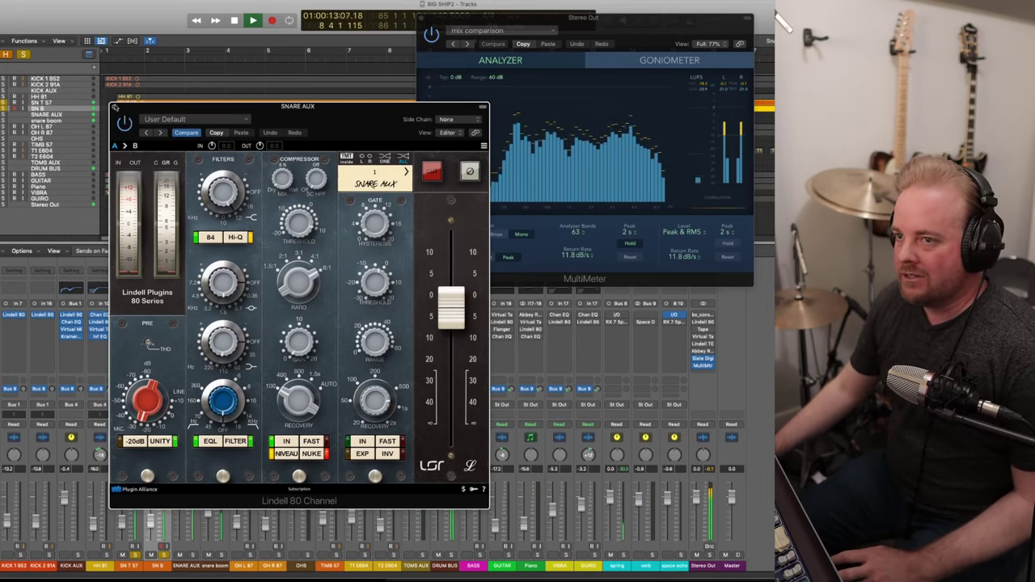
{"action": "left_click", "coordinate": [114, 107]}
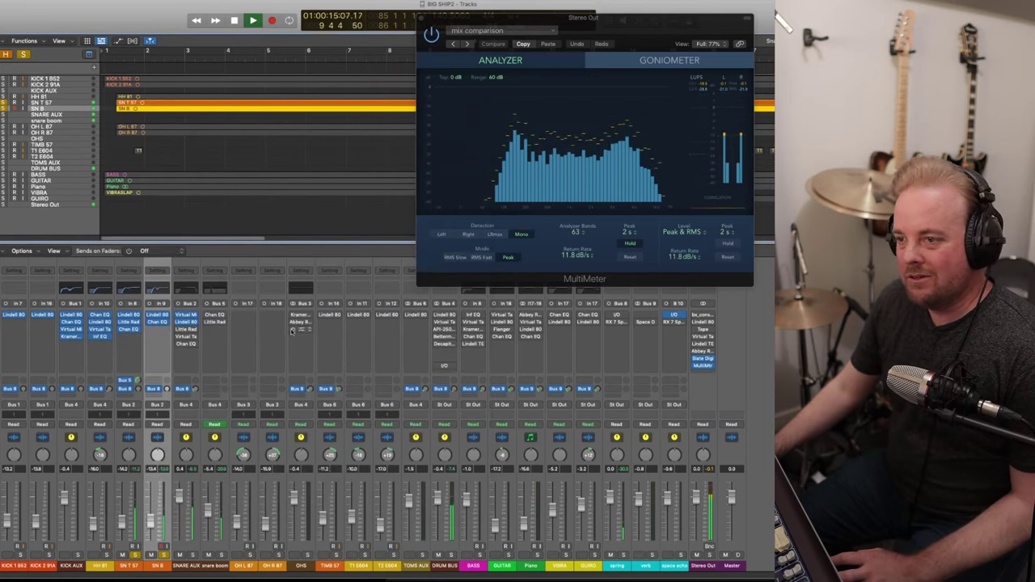
- Enable SNARE AUX's Little Radiator and Virtual Tape Machines during playback, view the tape calibration settings, and close both windows
{"action": "left_click", "coordinate": [185, 330]}
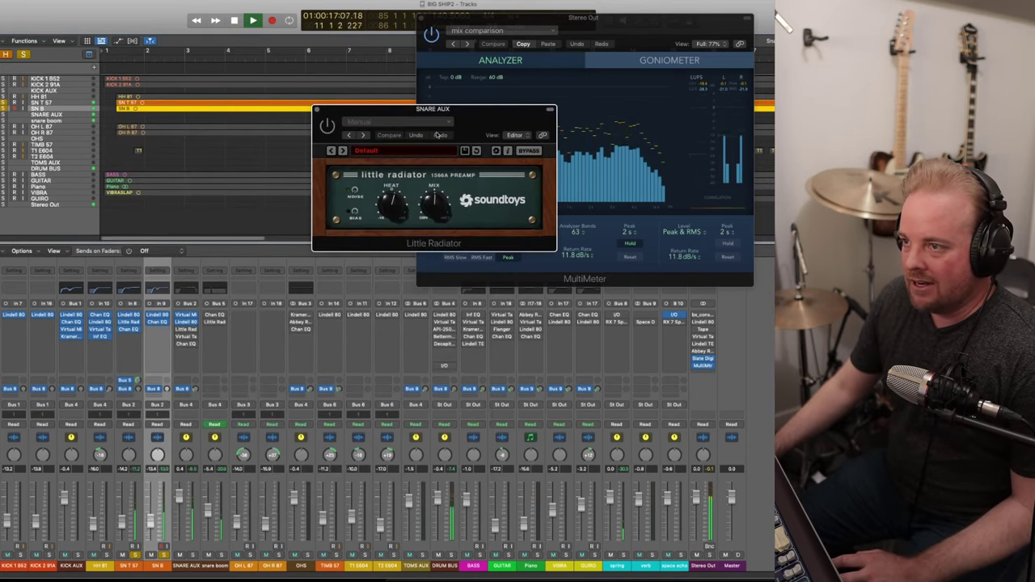
{"action": "left_click_drag", "start_coordinate": [433, 118], "coordinate": [204, 124]}
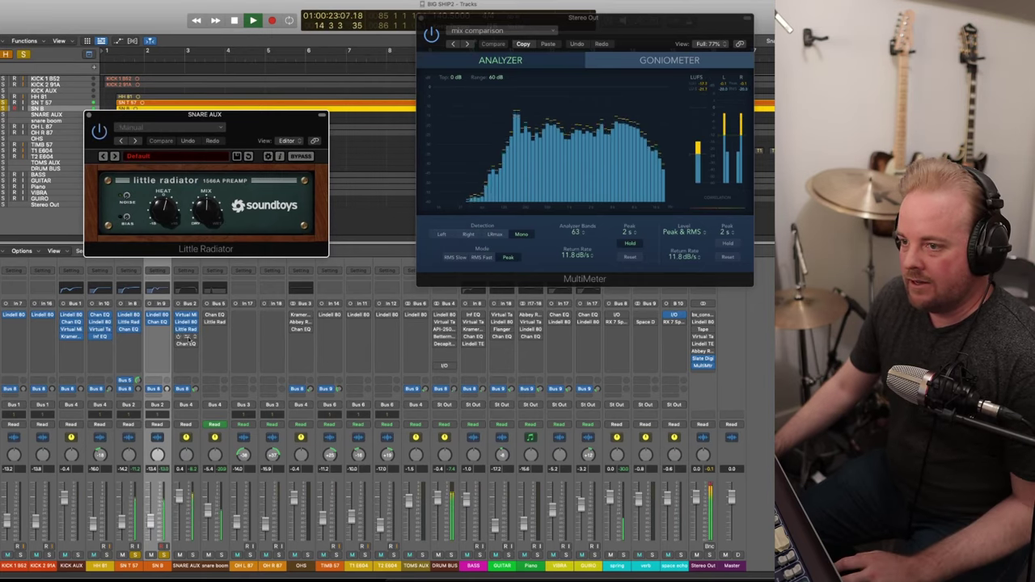
{"action": "left_click", "coordinate": [187, 337]}
{"action": "left_click_drag", "start_coordinate": [456, 118], "coordinate": [6, 165]}
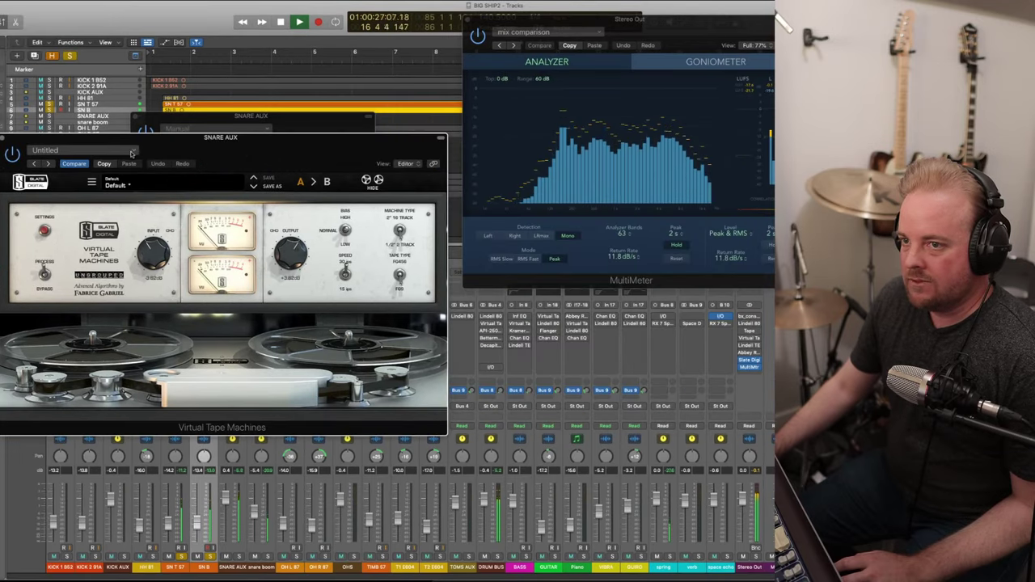
{"action": "left_click", "coordinate": [59, 391]}
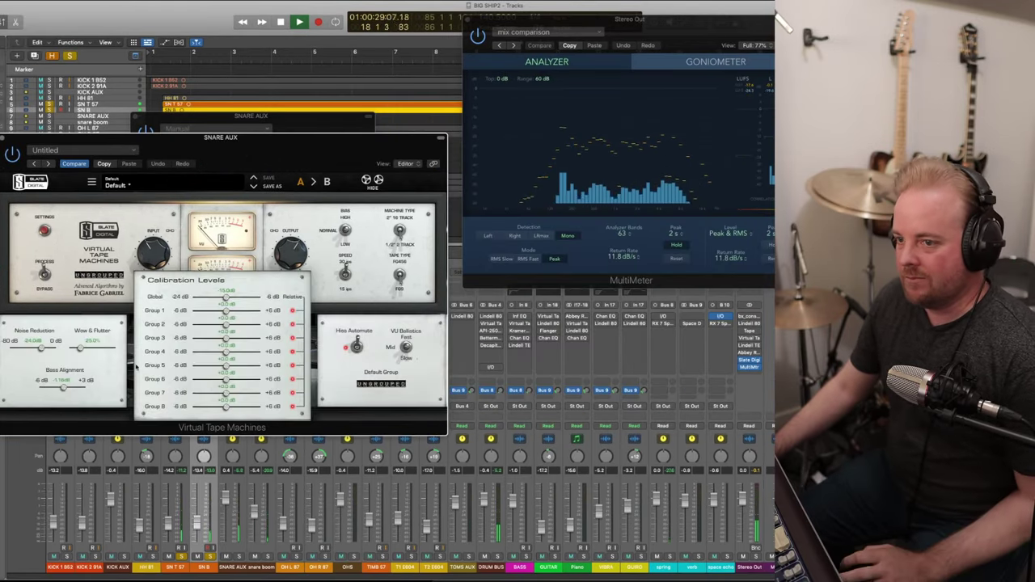
{"action": "left_click", "coordinate": [5, 137]}
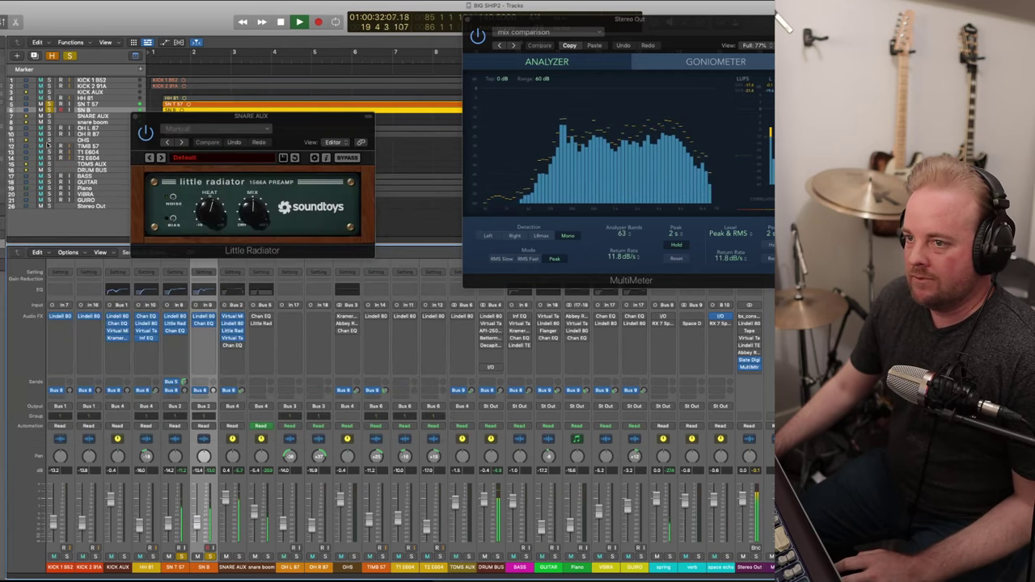
{"action": "left_click", "coordinate": [136, 119]}
- Open and enable SNARE AUX's Channel EQ, examine its curve while the snares play, stop playback, and close its window
{"action": "left_click", "coordinate": [234, 348]}
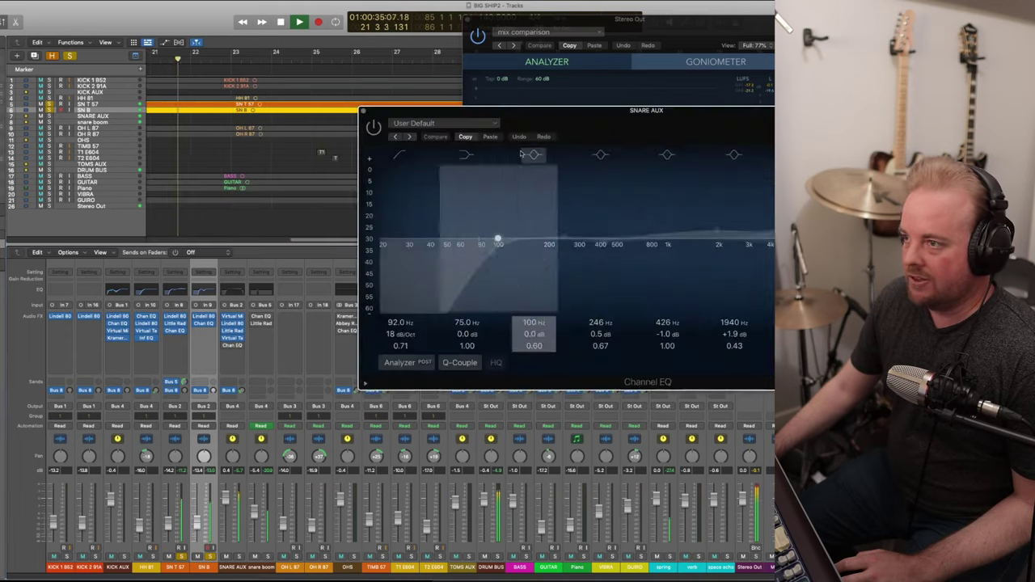
{"action": "left_click", "coordinate": [85, 168]}
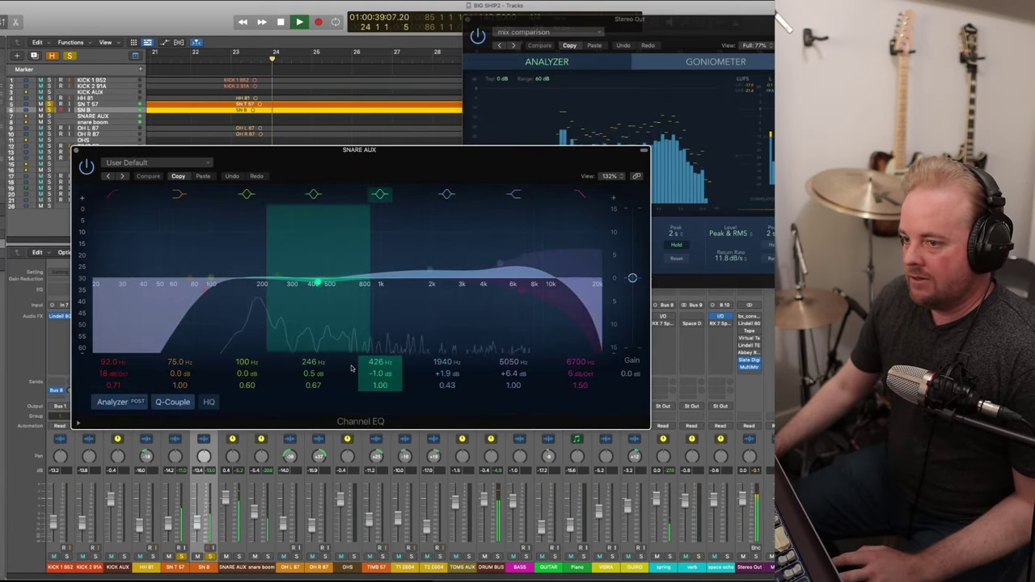
{"action": "left_click", "coordinate": [86, 167]}
{"action": "key", "text": "space"}
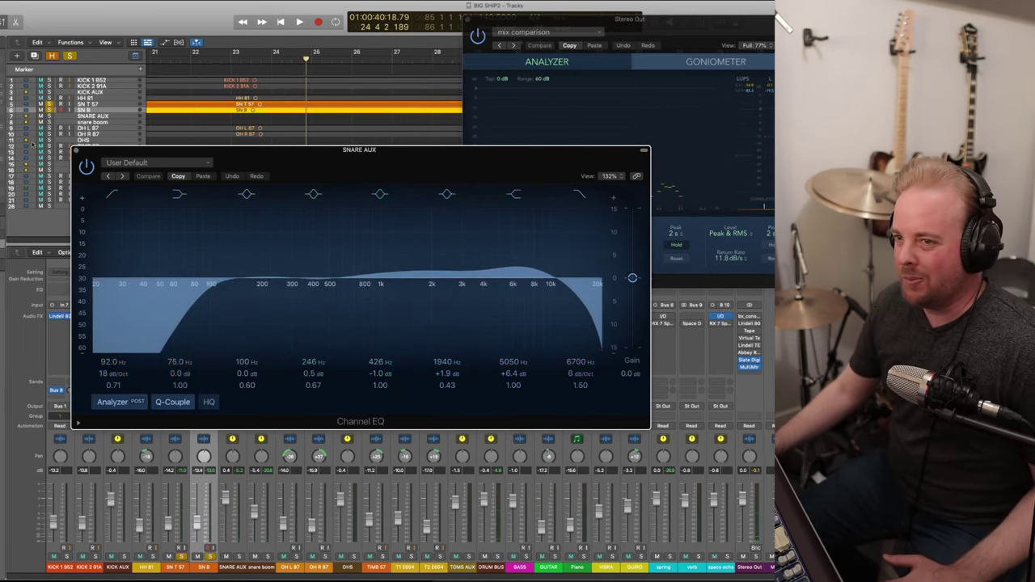
{"action": "left_click", "coordinate": [77, 151]}
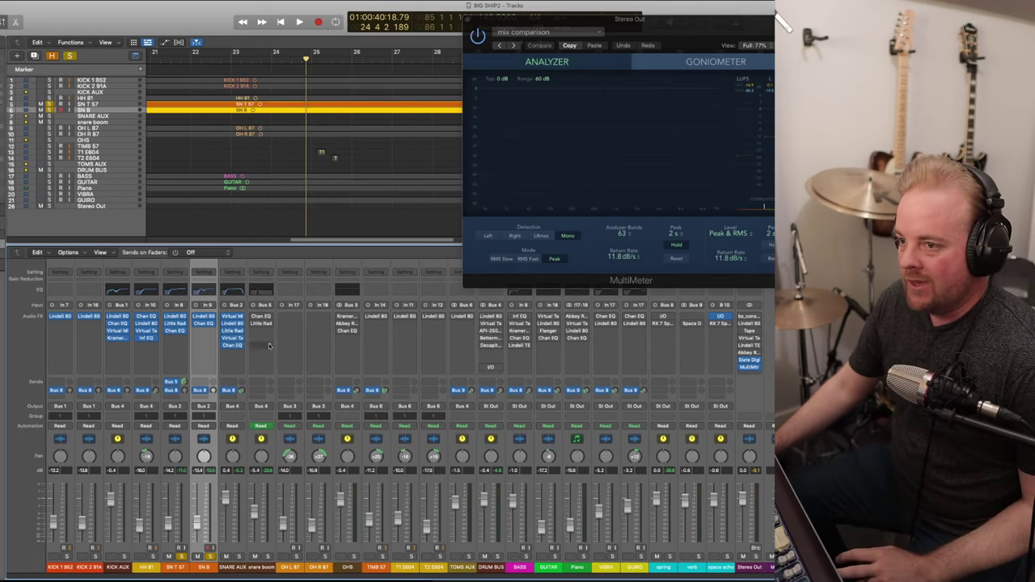
- Open Stereo Out's Abbey Road Vinyl beside the analyzer, examine its settings, and close it
{"action": "left_click", "coordinate": [750, 357]}
{"action": "left_click_drag", "start_coordinate": [456, 152], "coordinate": [355, 128]}
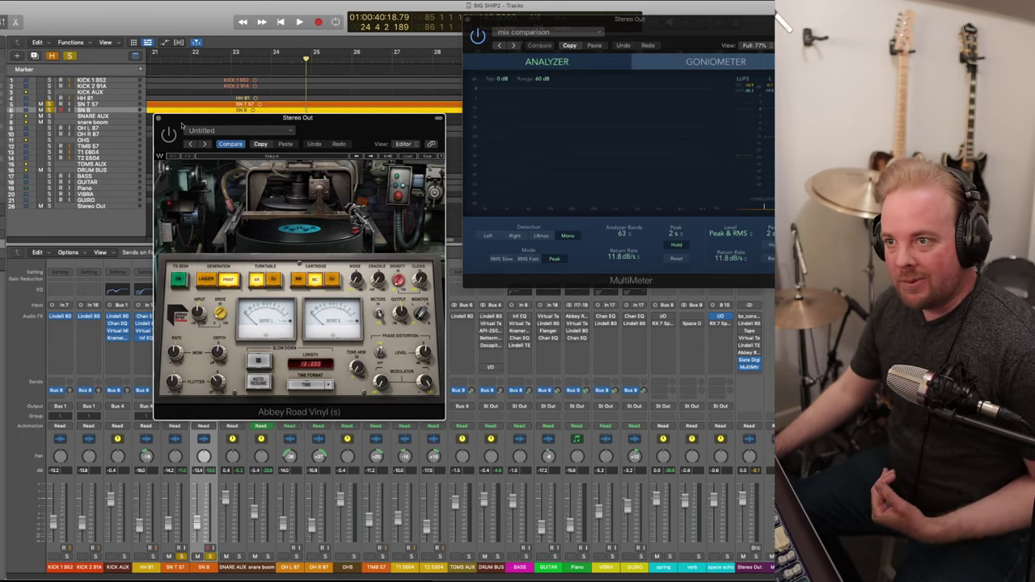
{"action": "left_click", "coordinate": [159, 120]}
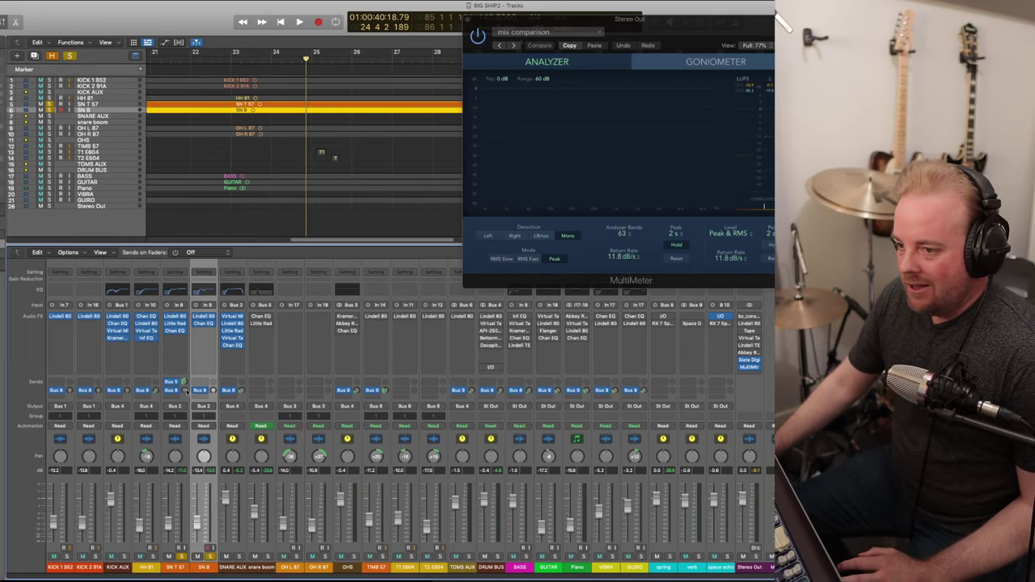
- Solo snare boom alongside the snares, open and examine its Channel EQ, and move that window clear of the mixer inserts
{"action": "left_click", "coordinate": [175, 559]}
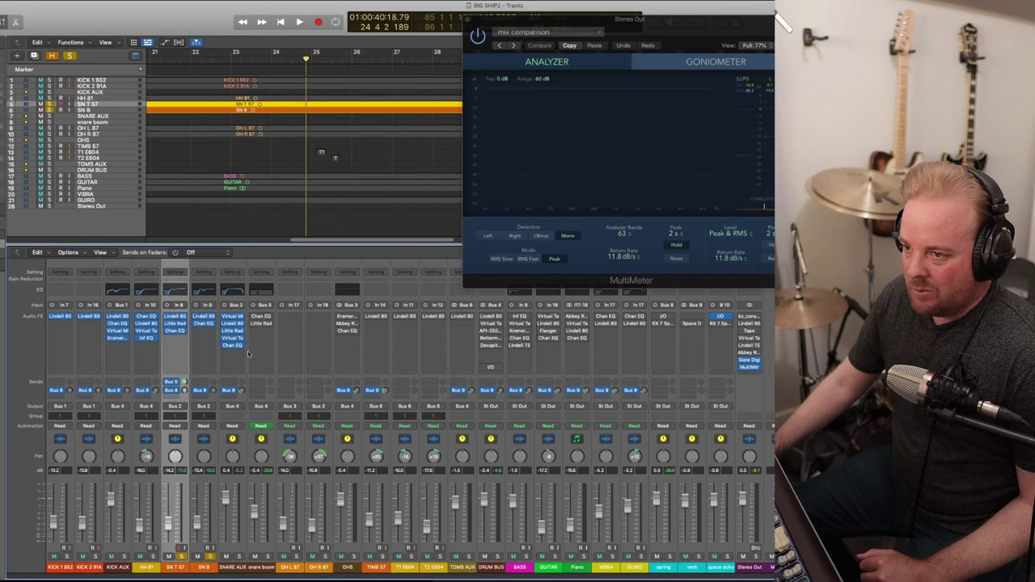
{"action": "left_click", "coordinate": [261, 563]}
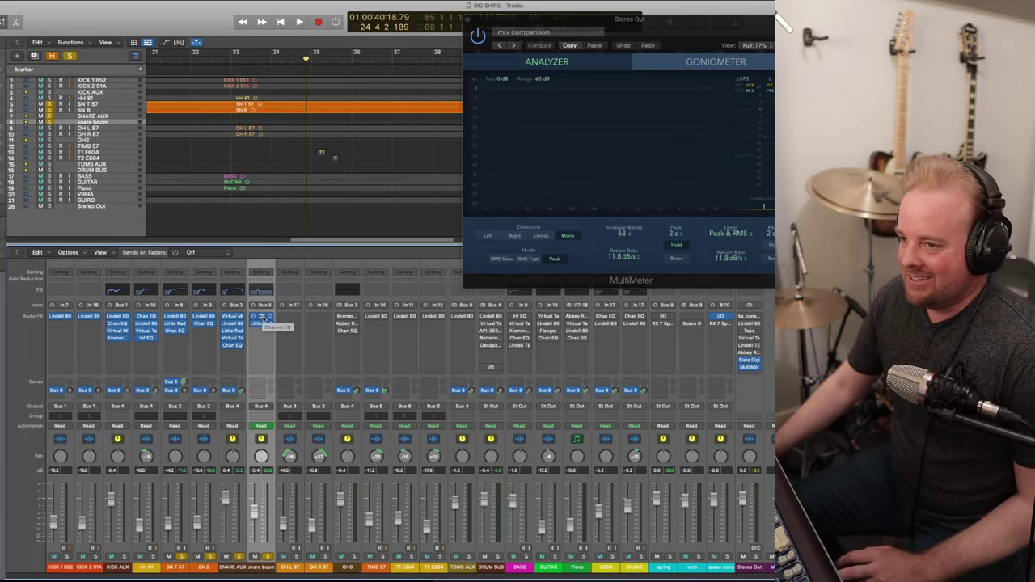
{"action": "left_click", "coordinate": [262, 319]}
{"action": "left_click_drag", "start_coordinate": [576, 115], "coordinate": [221, 121]}
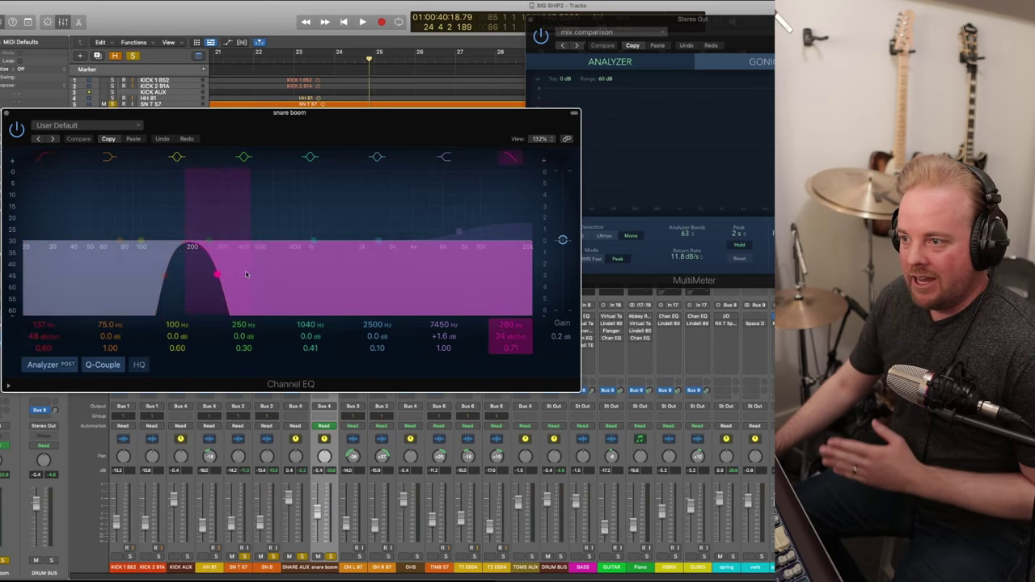
{"action": "left_click", "coordinate": [443, 102]}
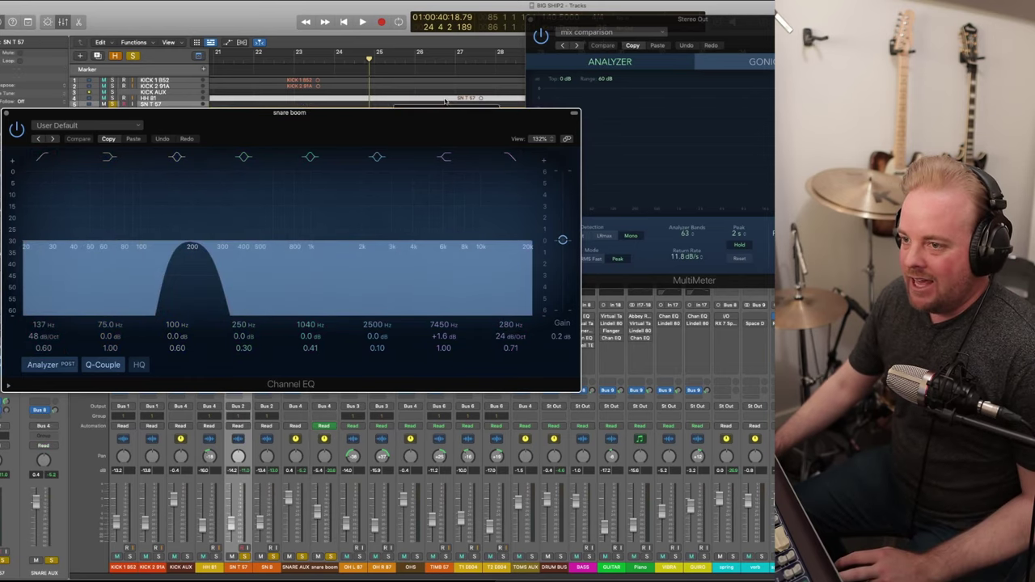
{"action": "left_click_drag", "start_coordinate": [322, 123], "coordinate": [329, 42]}
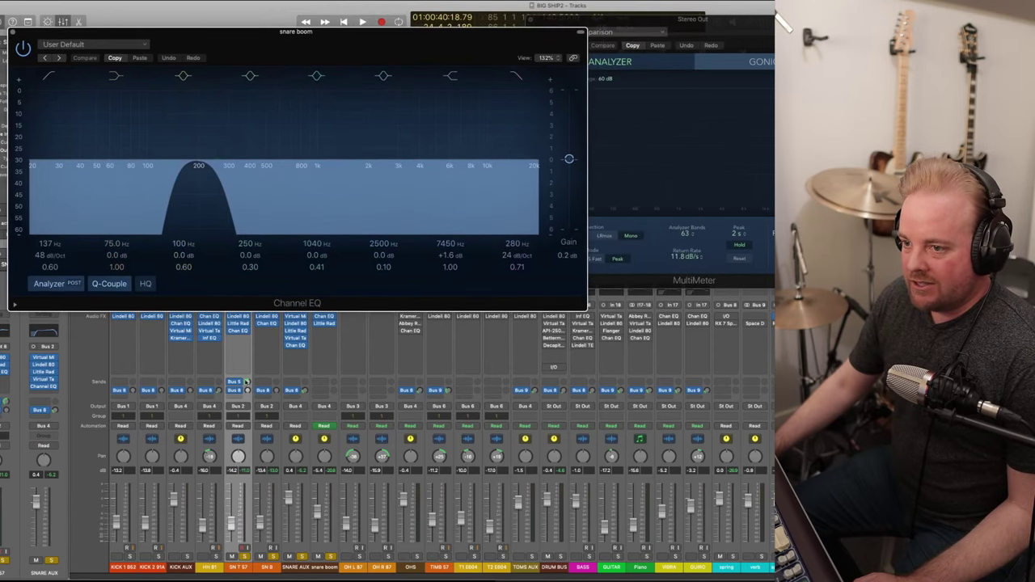
- Open snare boom's Little Radiator, place it beneath the Channel EQ window, and switch the plug-in's bypass for the comparison
{"action": "left_click", "coordinate": [323, 324]}
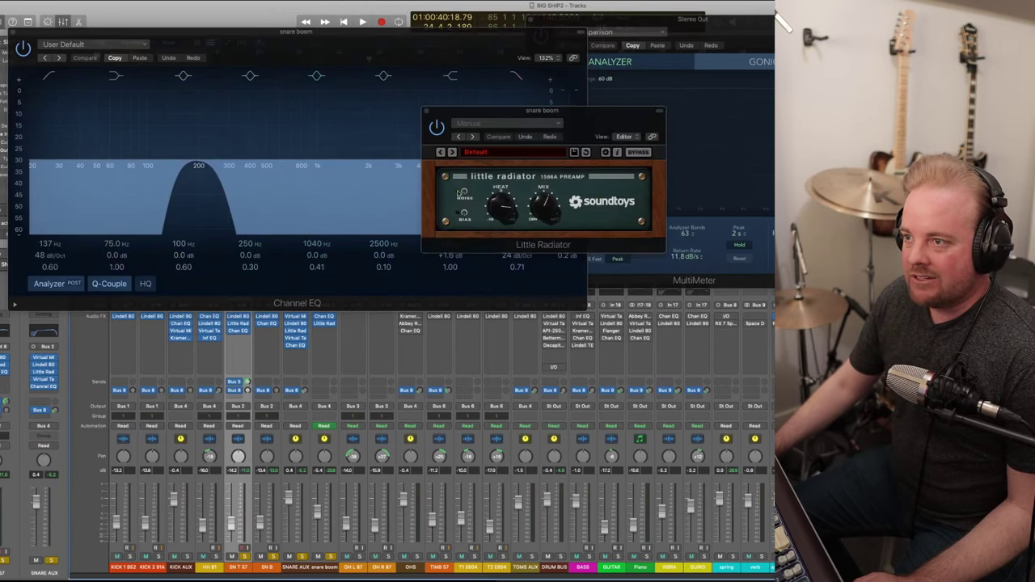
{"action": "left_click_drag", "start_coordinate": [510, 120], "coordinate": [110, 327]}
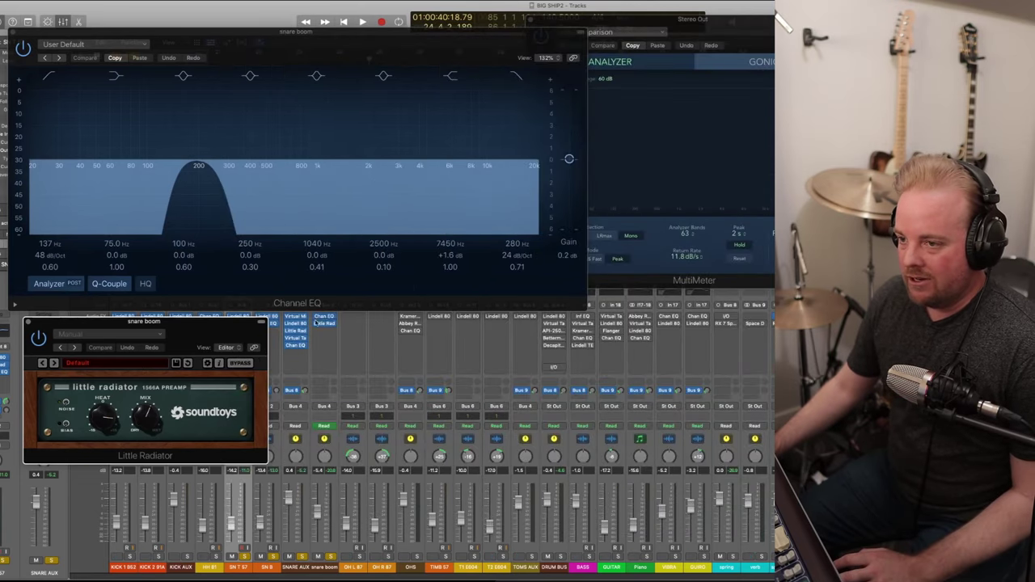
{"action": "left_click_drag", "start_coordinate": [315, 325], "coordinate": [317, 317]}
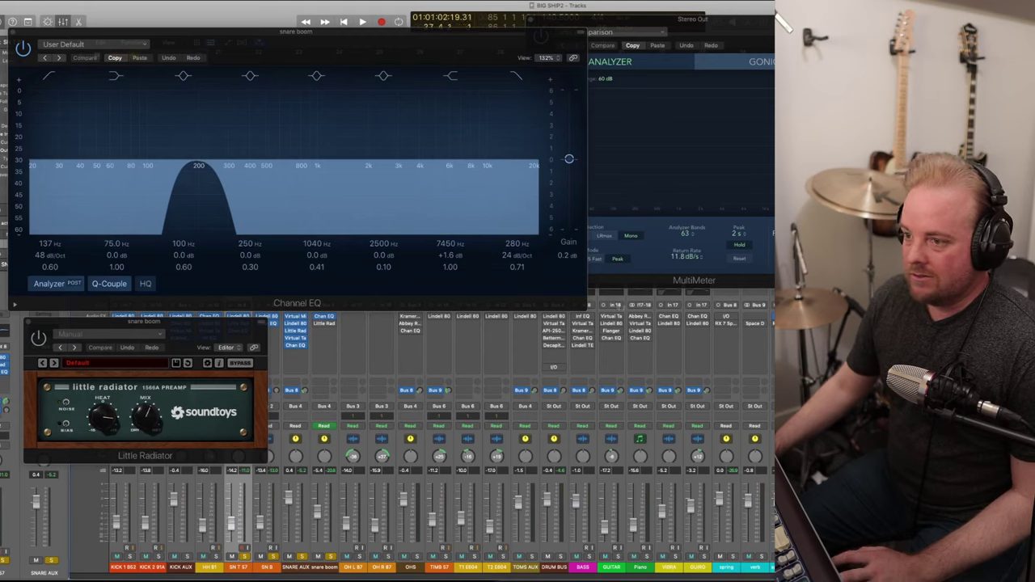
- Play the soloed snares with and without snare boom, stop playback, and close the Little Radiator and Channel EQ windows
{"action": "key", "text": "space"}
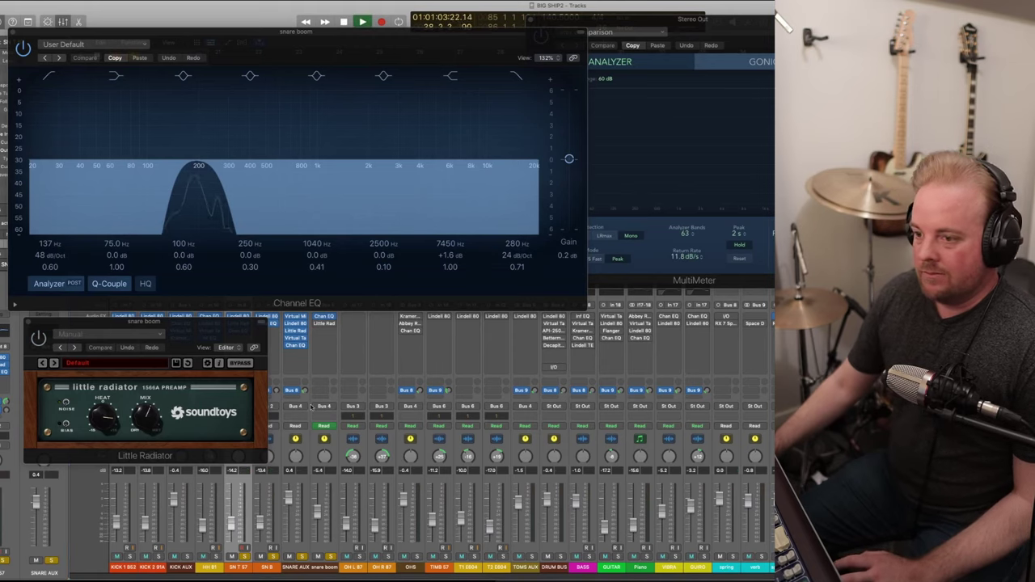
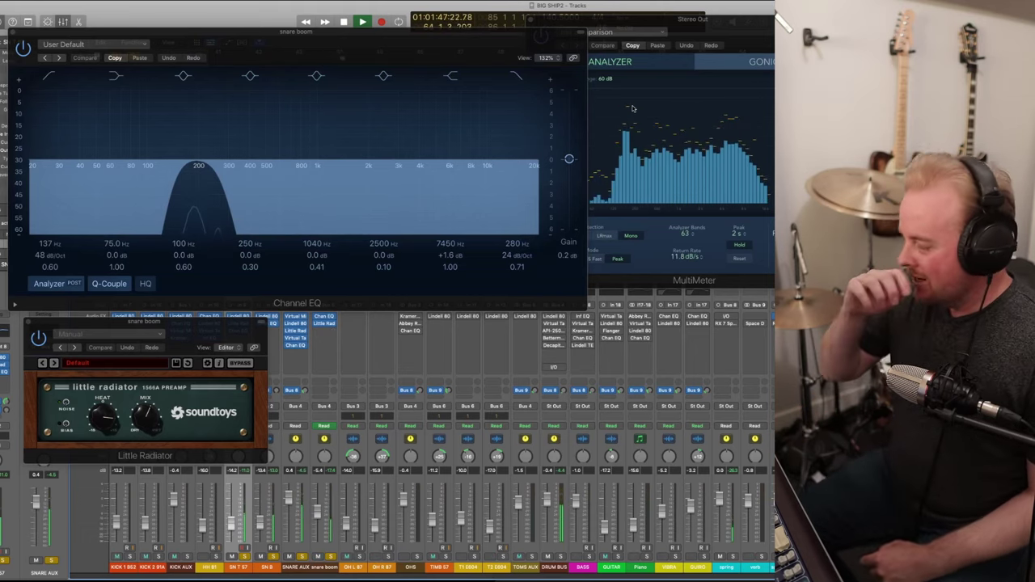
{"action": "key", "text": "space"}
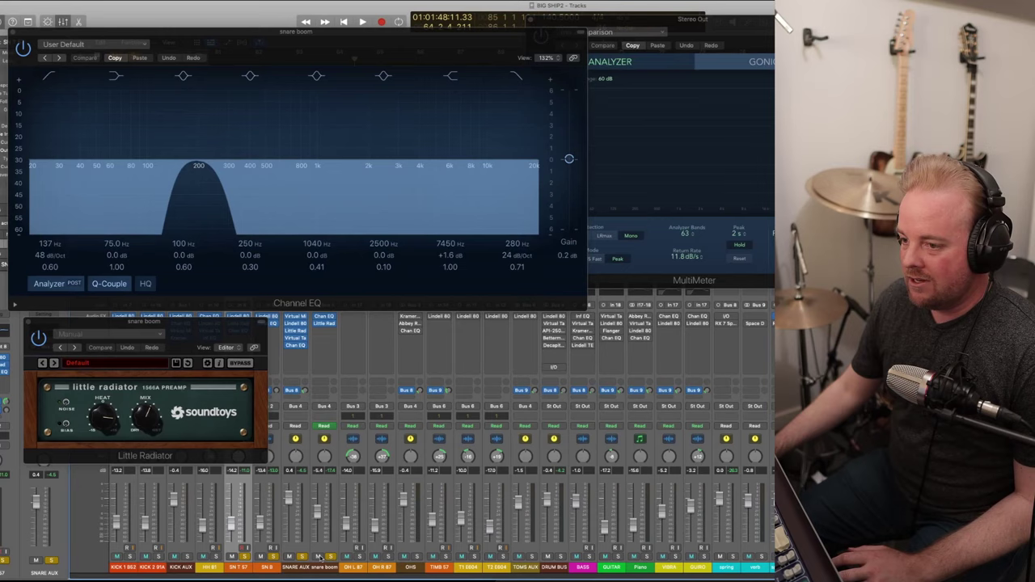
{"action": "key", "text": "space"}
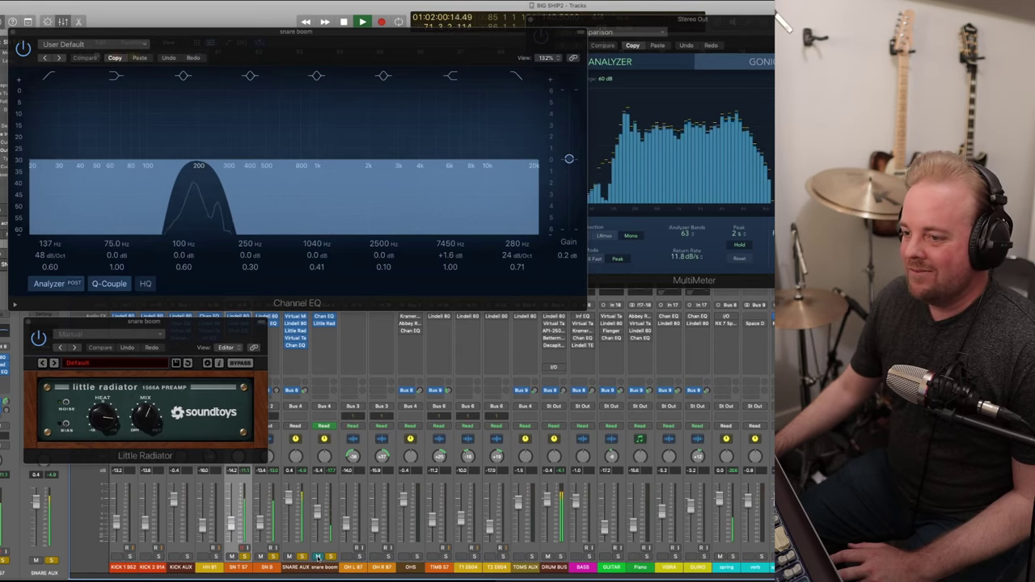
{"action": "key", "text": "space"}
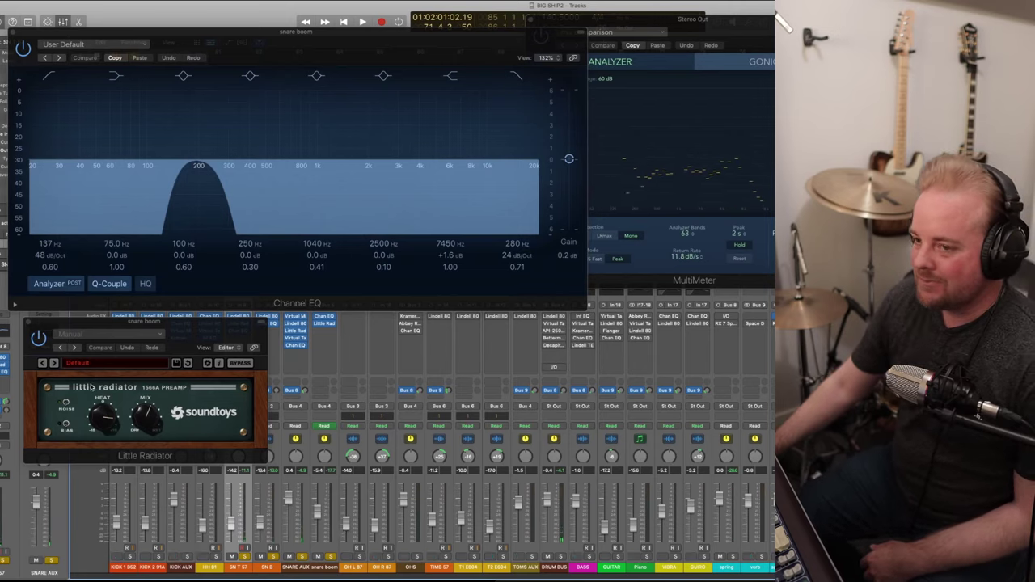
{"action": "left_click", "coordinate": [28, 324]}
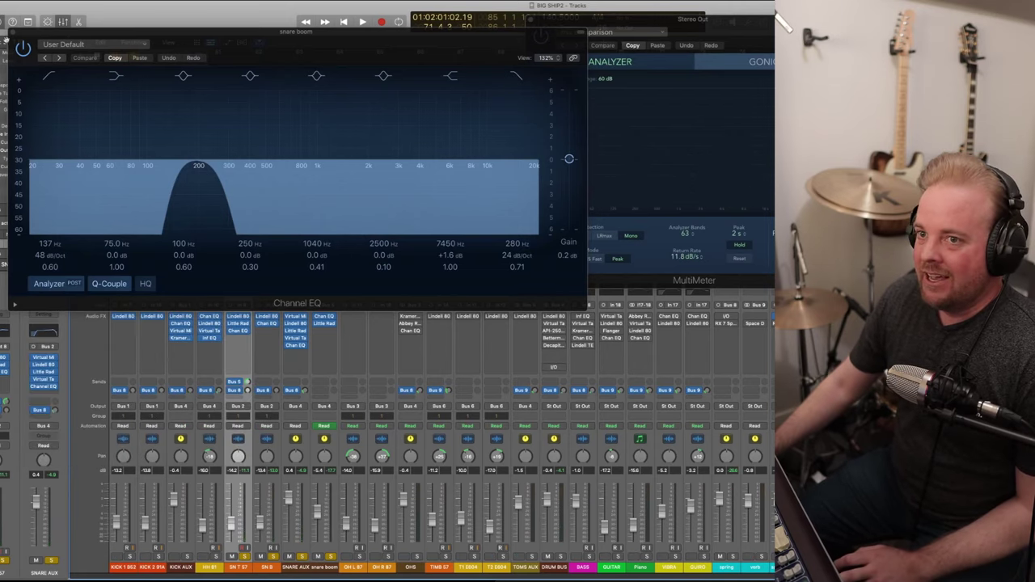
{"action": "left_click", "coordinate": [10, 31]}
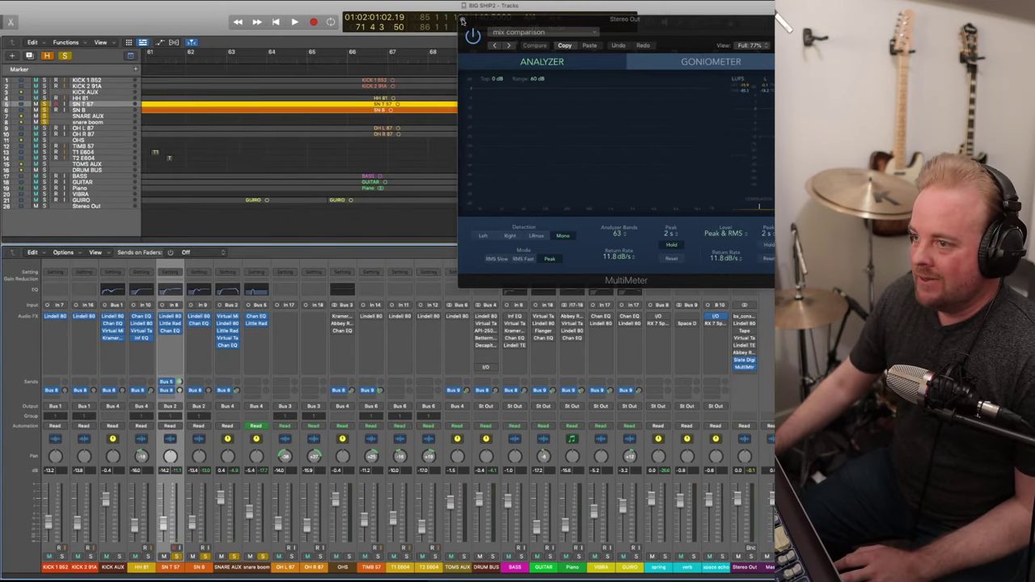
- Clear the solo on the four snare channels, select the overheads OH L 87 and OH R 87 together, and solo them
{"action": "left_click", "coordinate": [258, 568], "text": "shift"}
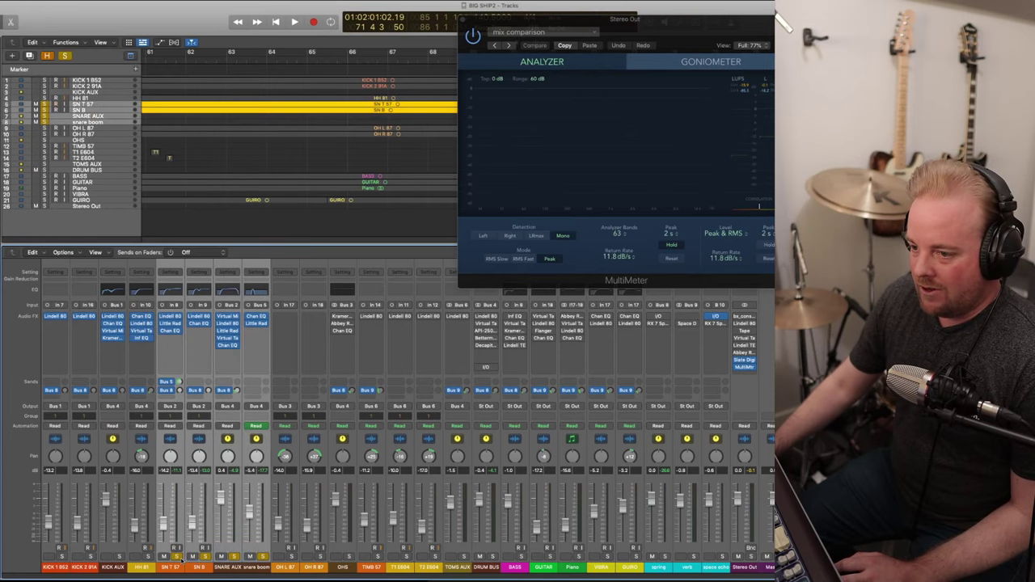
{"action": "left_click", "coordinate": [314, 569]}
{"action": "left_click", "coordinate": [293, 566], "text": "shift"}
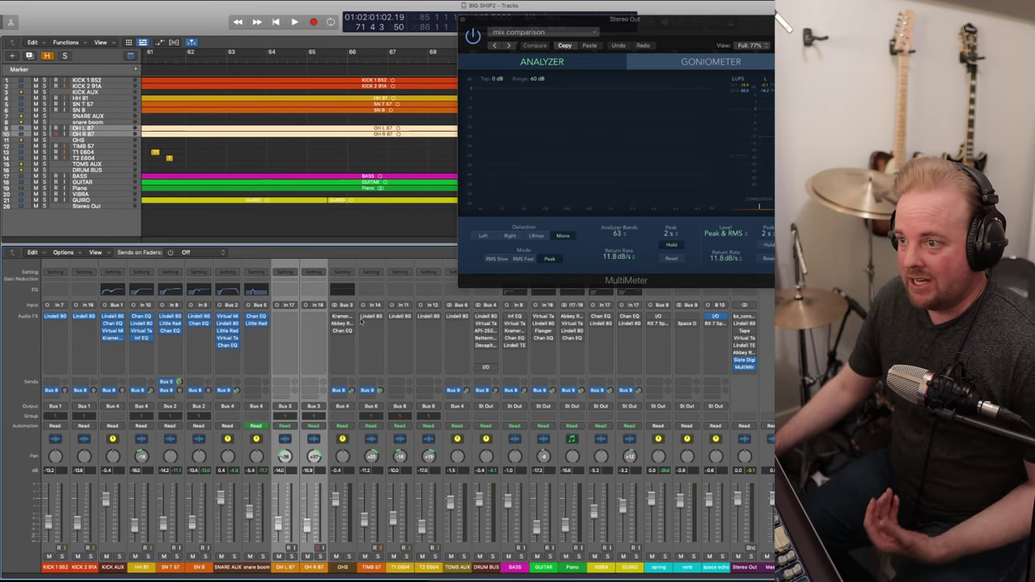
{"action": "left_click", "coordinate": [342, 569]}
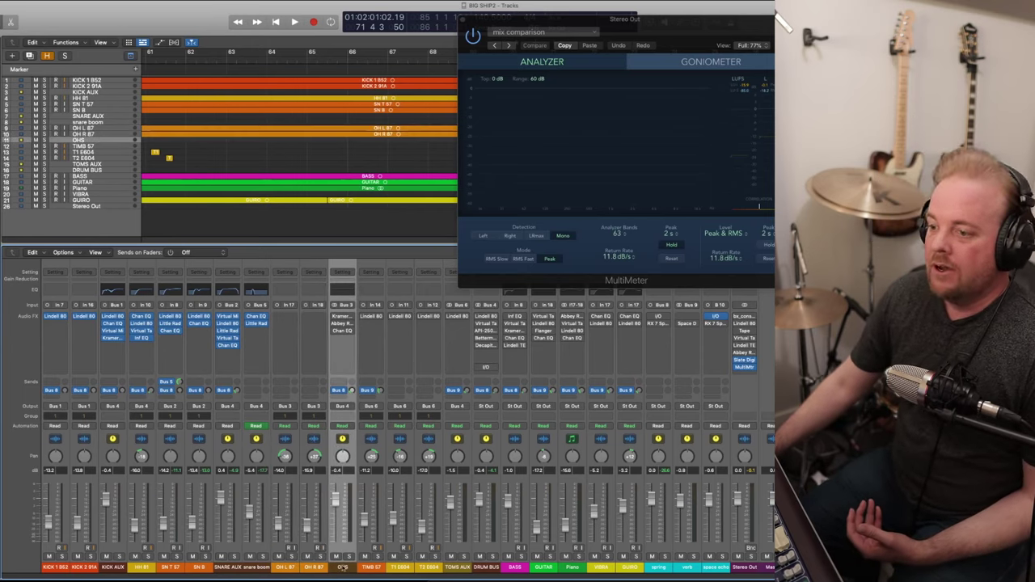
{"action": "left_click", "coordinate": [308, 568]}
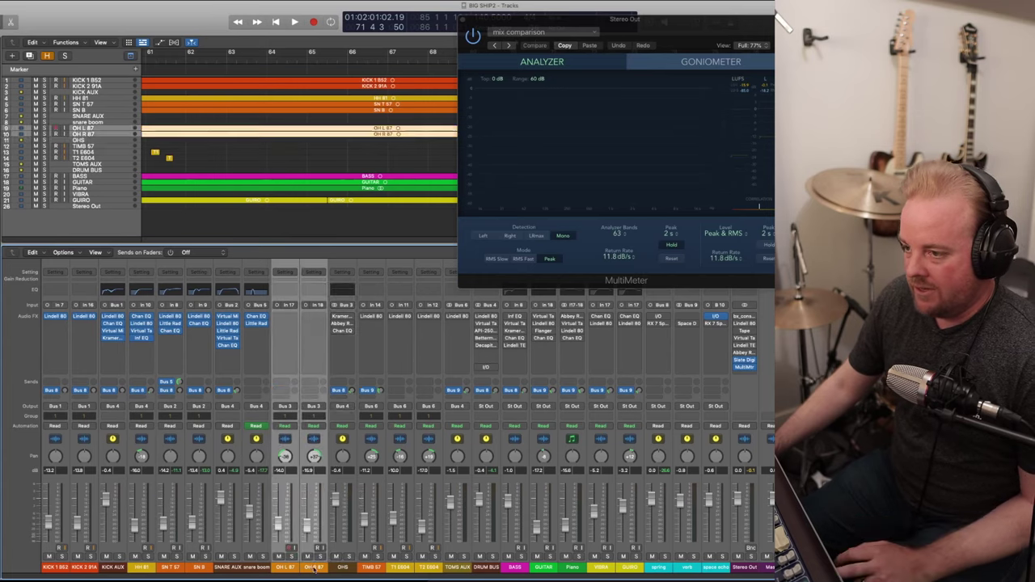
{"action": "left_click", "coordinate": [291, 556]}
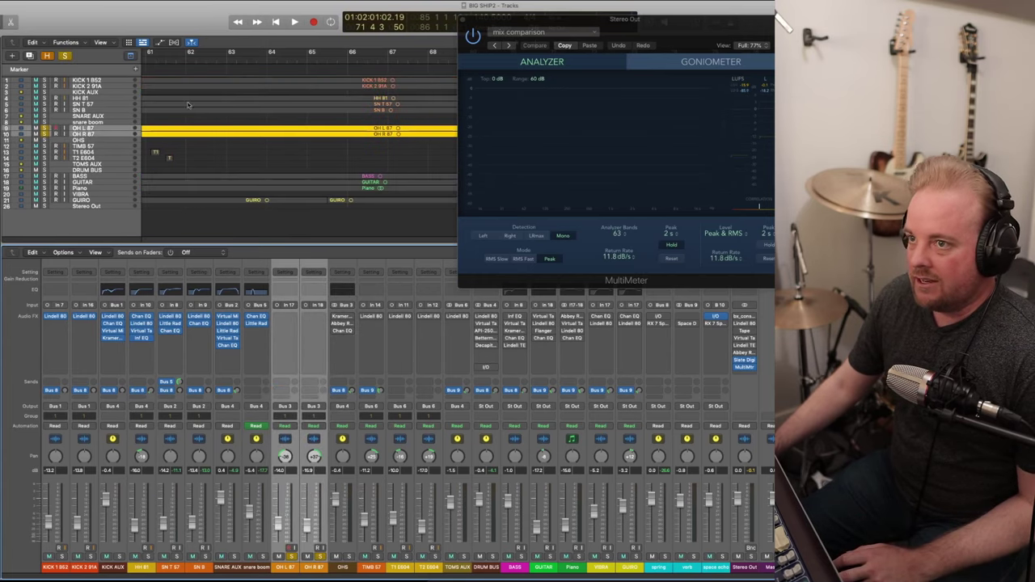
- Play the soloed overheads, then enable and open the Kramer PIE on OHS, keeping its window clear of the OHS inserts
{"action": "key", "text": "space"}
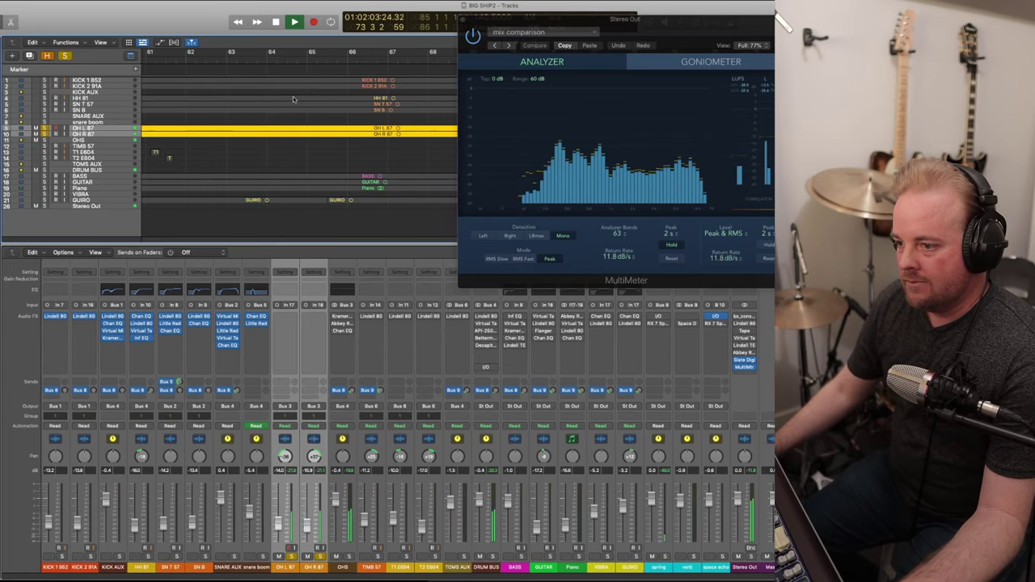
{"action": "left_click", "coordinate": [344, 316]}
{"action": "left_click_drag", "start_coordinate": [383, 113], "coordinate": [156, 65]}
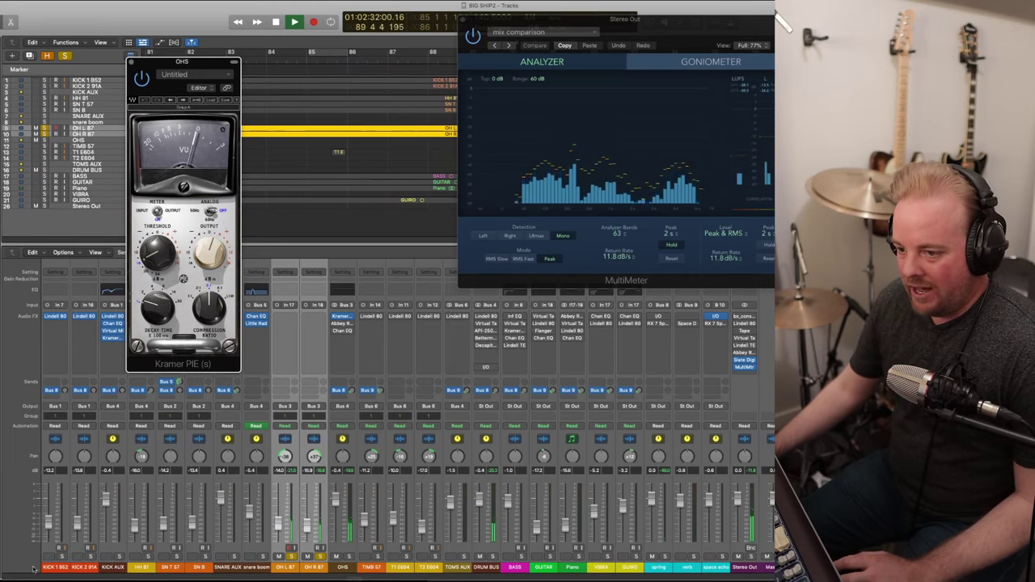
- Solo the kick, hi-hat and snare channels along with the overheads, and toggle the overheads' mute to compare their contribution
{"action": "left_click", "coordinate": [291, 557]}
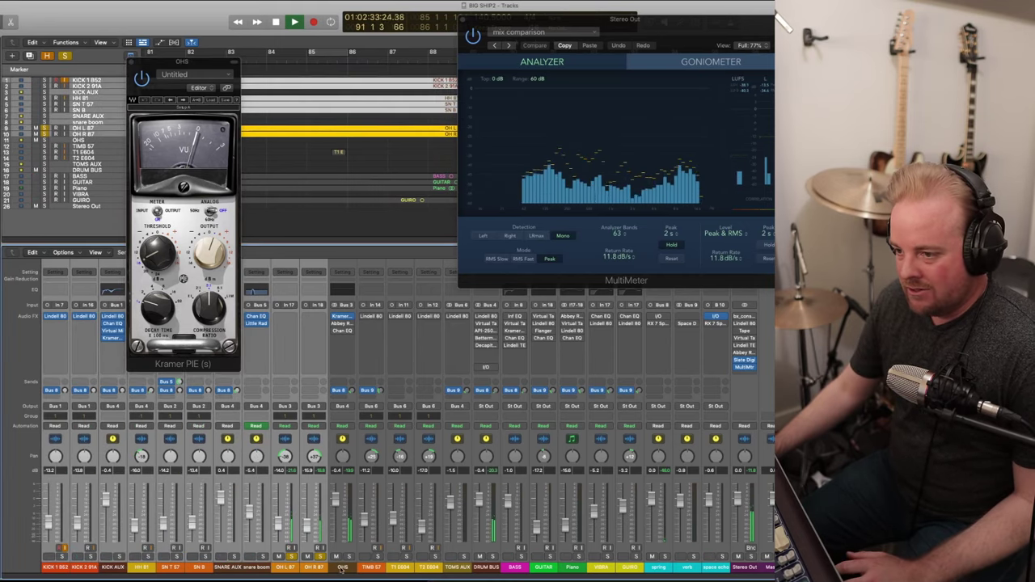
{"action": "left_click_drag", "start_coordinate": [349, 556], "coordinate": [62, 556]}
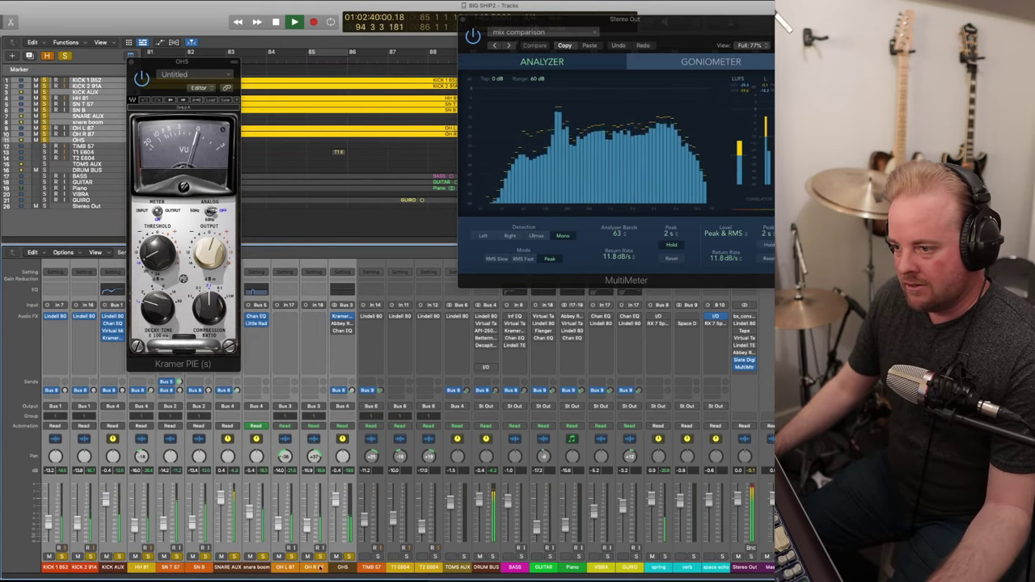
{"action": "left_click_drag", "start_coordinate": [337, 557], "coordinate": [279, 558]}
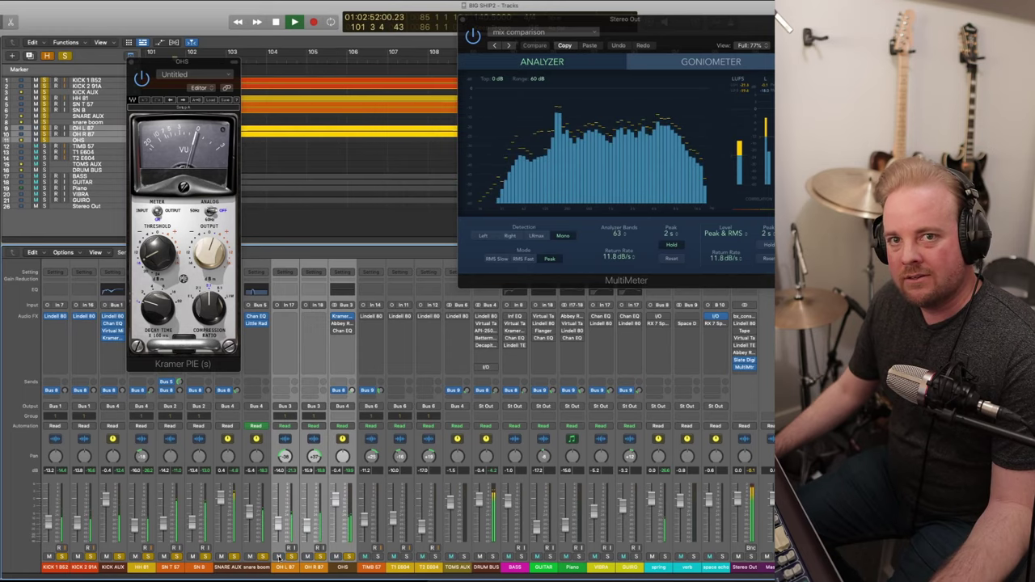
- Mute the channels from KICK 1 B52 through snare boom, leaving only the overheads audible
{"action": "left_click", "coordinate": [236, 572]}
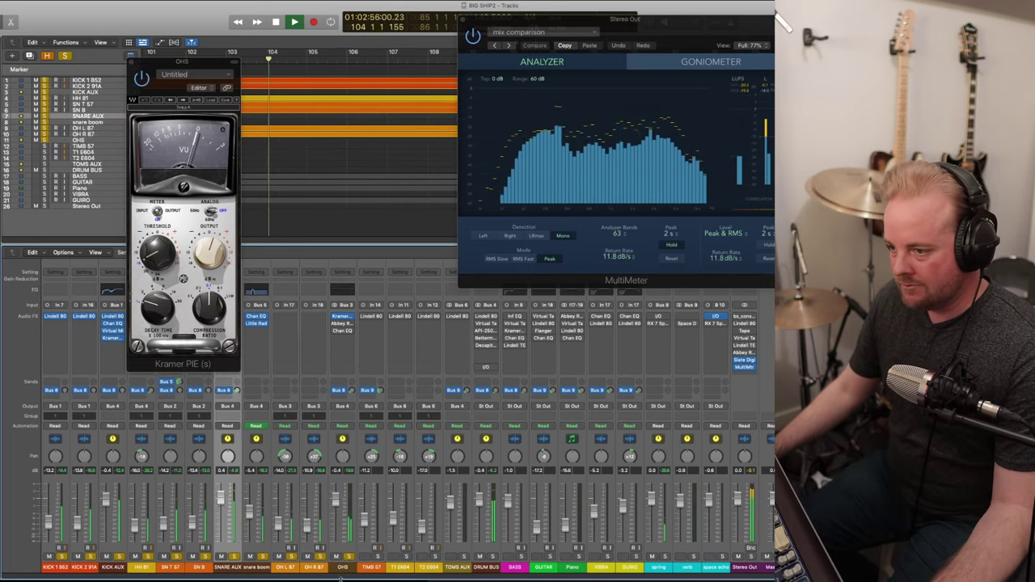
{"action": "left_click_drag", "start_coordinate": [237, 569], "coordinate": [61, 569]}
{"action": "left_click", "coordinate": [285, 569]}
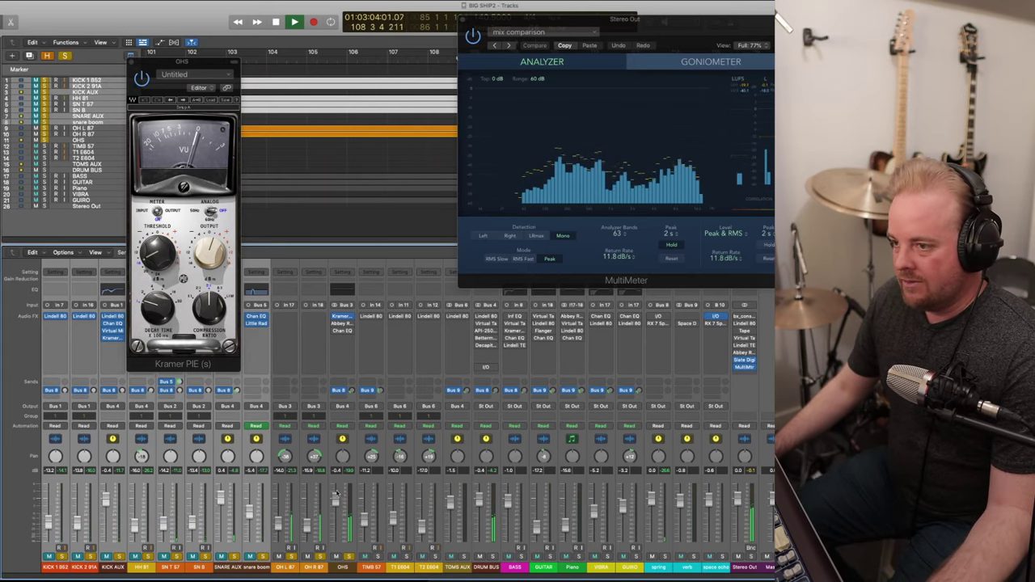
- Enable and open the Abbey Road Vinyl and Channel EQ plug-ins on OHS, moving both windows clear of its inserts
{"action": "left_click", "coordinate": [342, 324]}
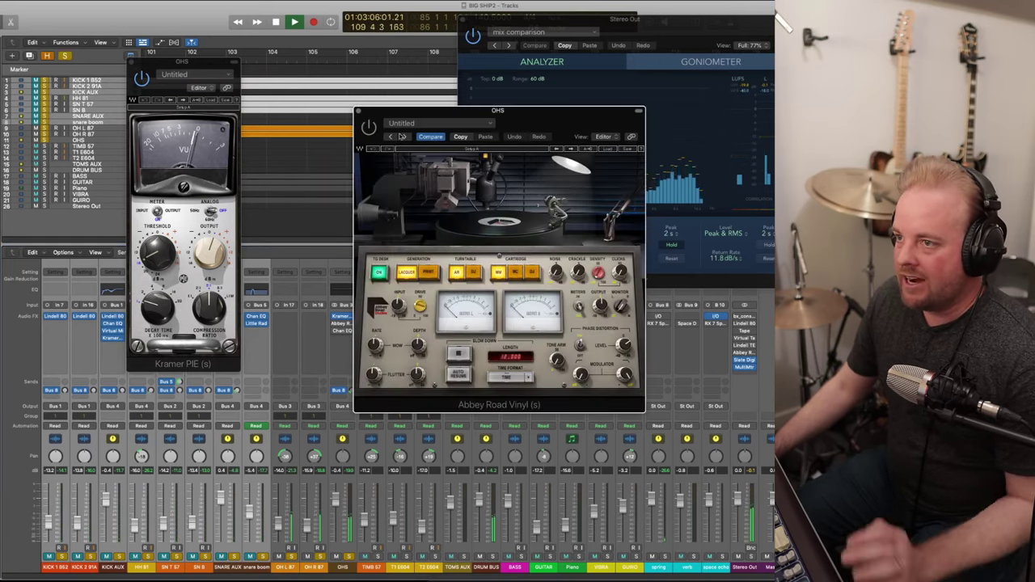
{"action": "left_click_drag", "start_coordinate": [450, 114], "coordinate": [125, 115]}
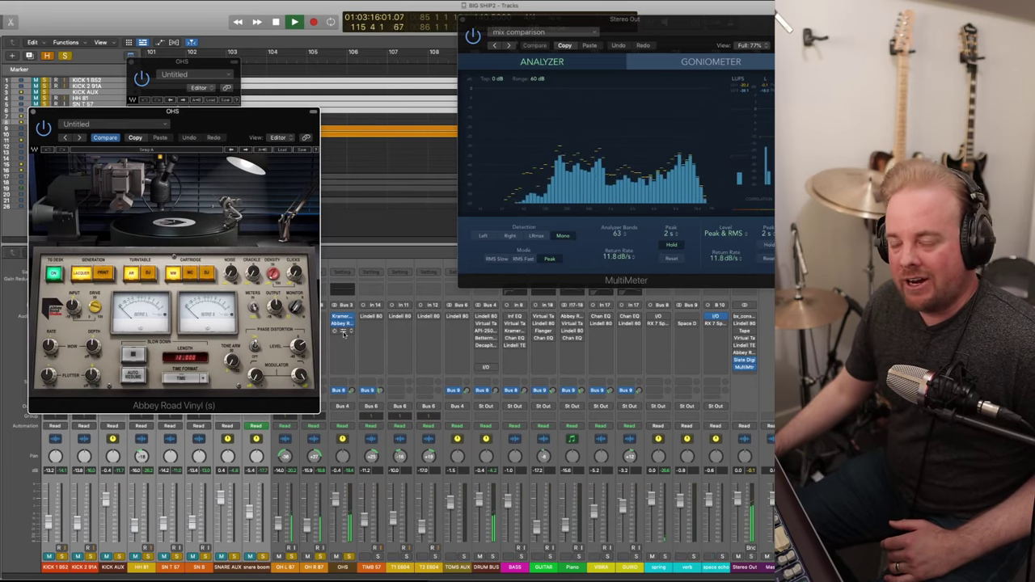
{"action": "left_click", "coordinate": [344, 333]}
{"action": "left_click_drag", "start_coordinate": [587, 126], "coordinate": [152, 193]}
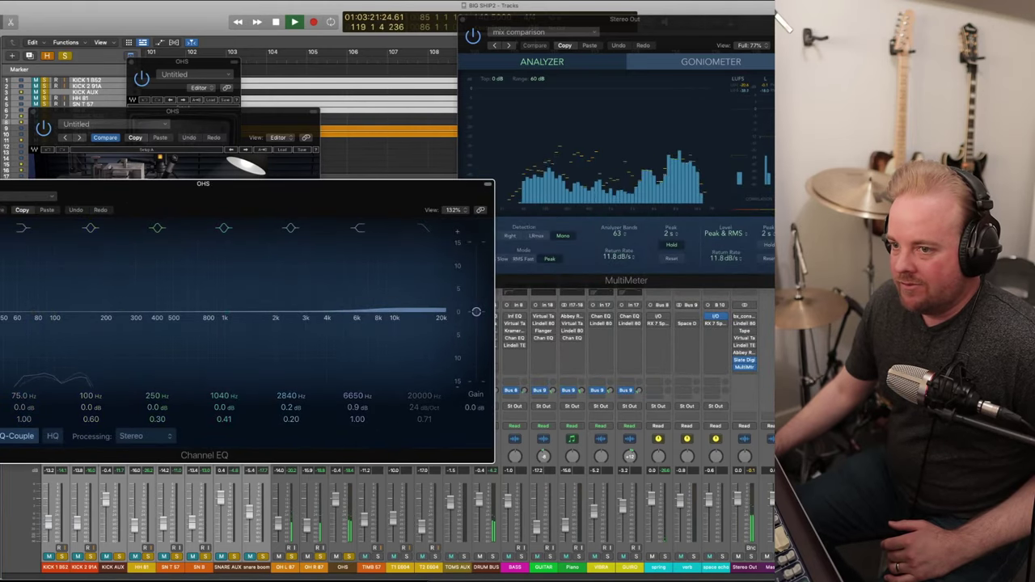
- Close the OHS Channel EQ window, stop playback, and close the Stereo Out MultiMeter window
{"action": "key", "text": "super+w"}
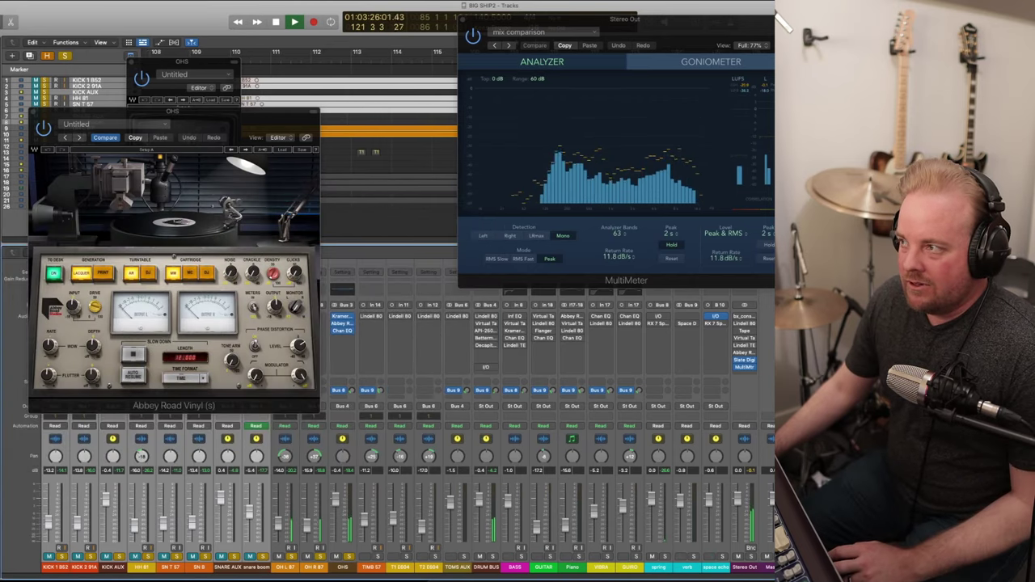
{"action": "key", "text": "space"}
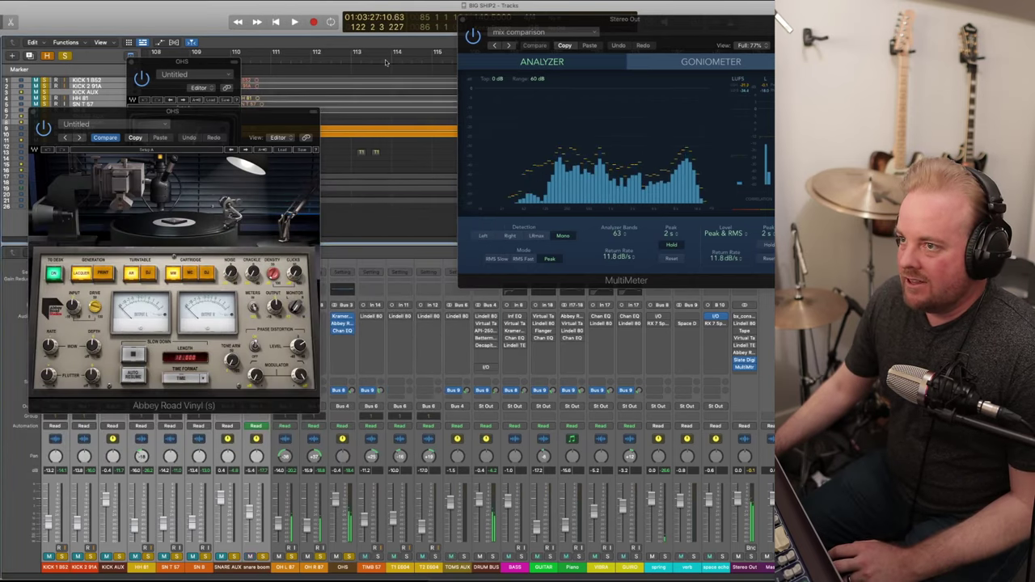
{"action": "left_click", "coordinate": [463, 20]}
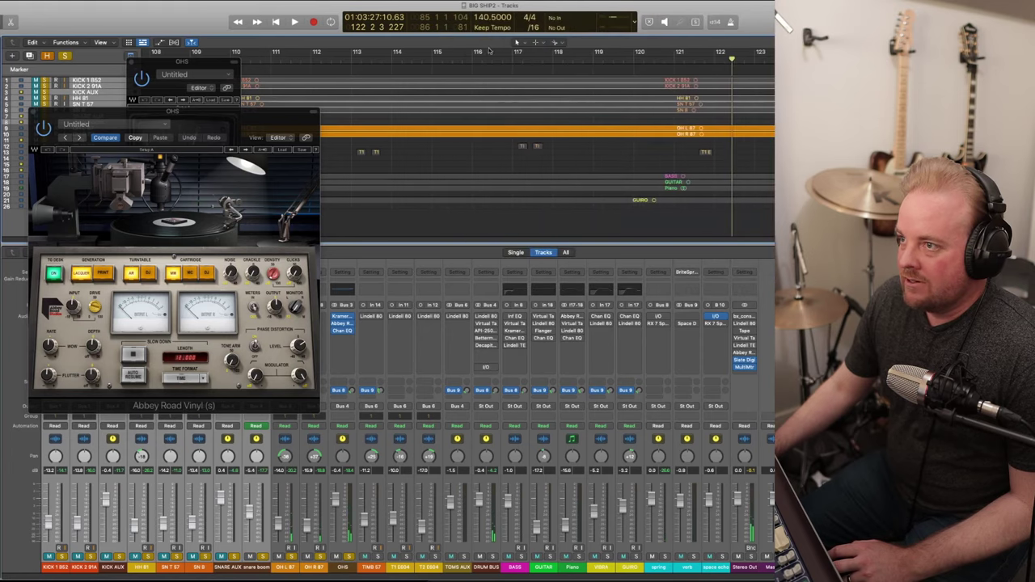
- Audition the overheads around bars 118 to 120 with their waveforms enlarged, and stop playback near bar 120
{"action": "key", "text": "space"}
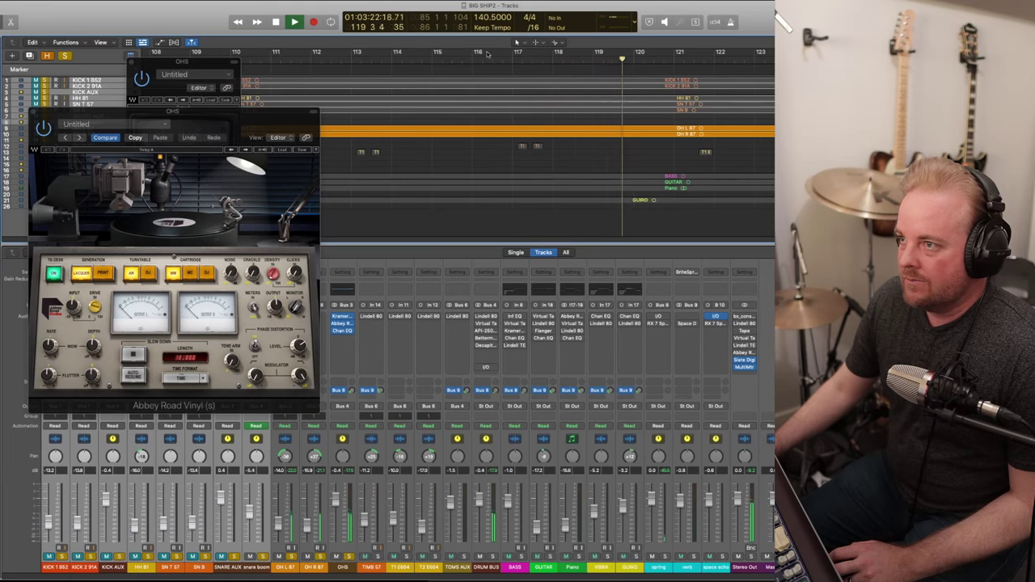
{"action": "key", "text": "z"}
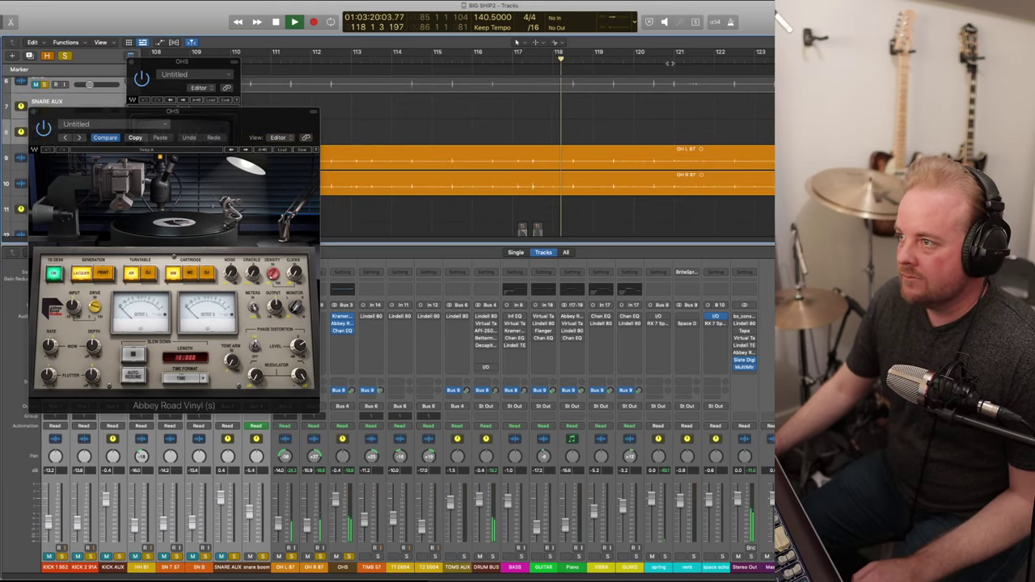
{"action": "left_click", "coordinate": [665, 59]}
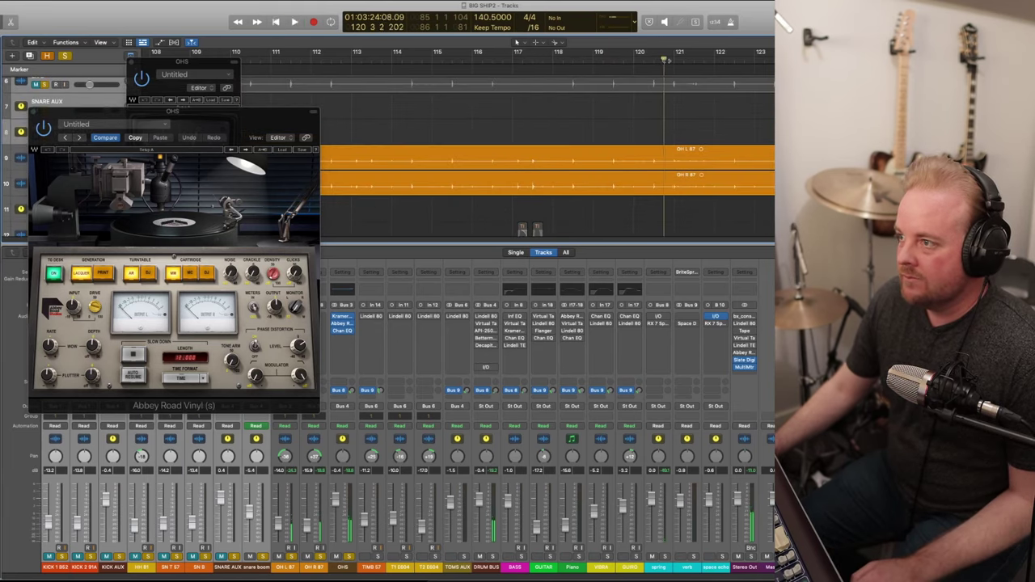
{"action": "key", "text": "z"}
{"action": "key", "text": "space"}
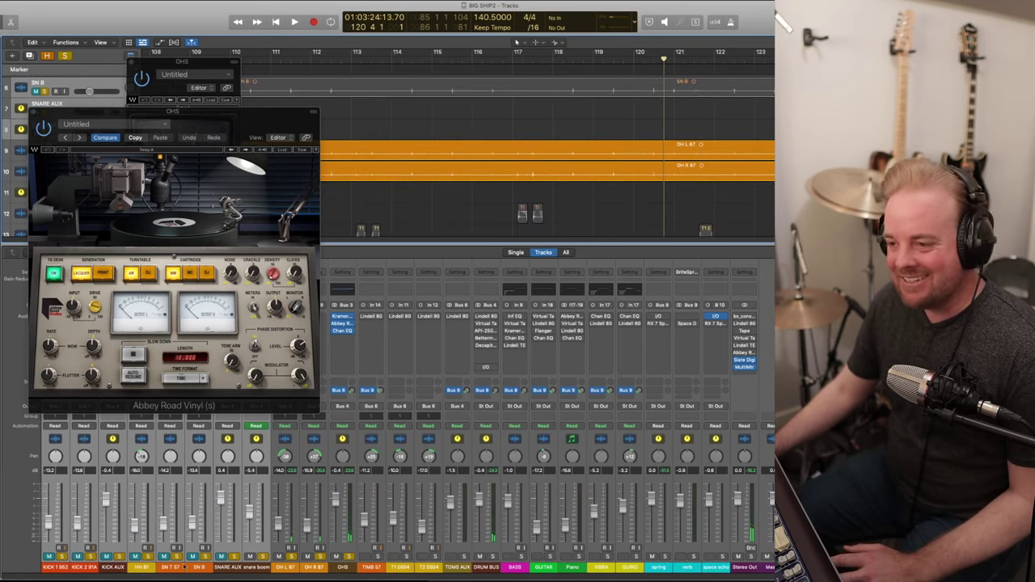
- Play the soloed overheads from about bar 120 to judge the Abbey Road Vinyl effect
{"action": "left_click", "coordinate": [44, 130]}
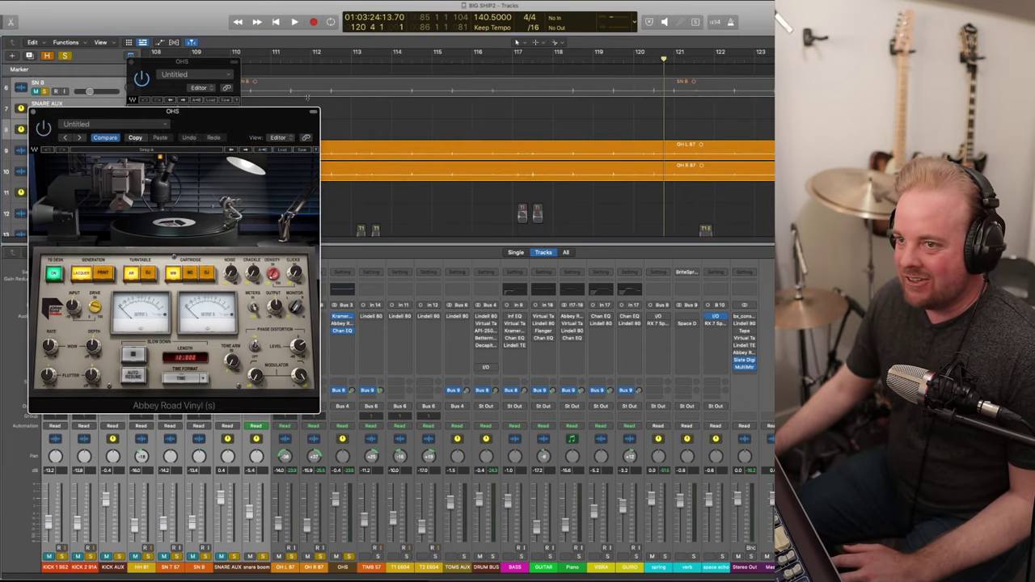
{"action": "left_click", "coordinate": [635, 61]}
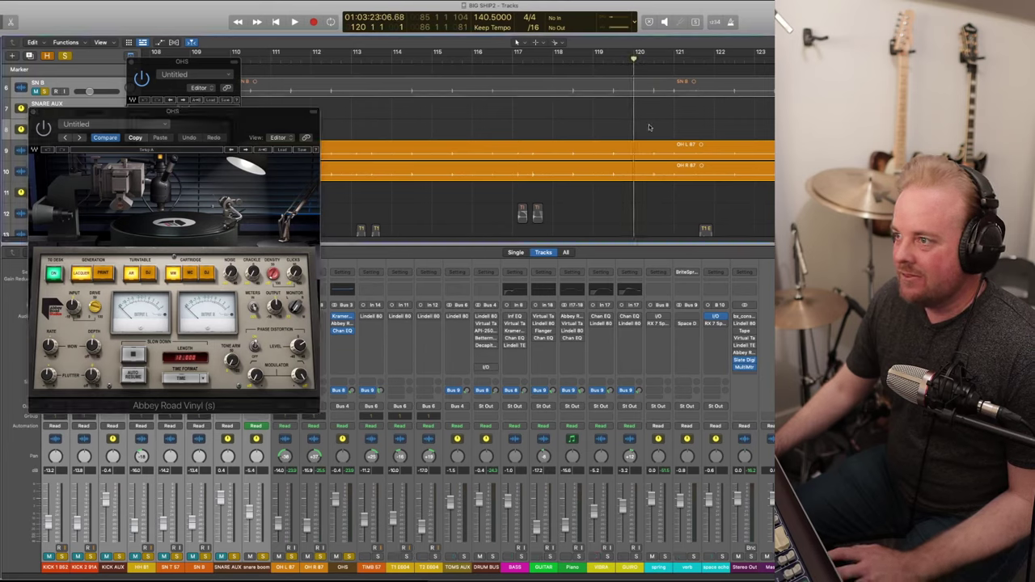
{"action": "key", "text": "space"}
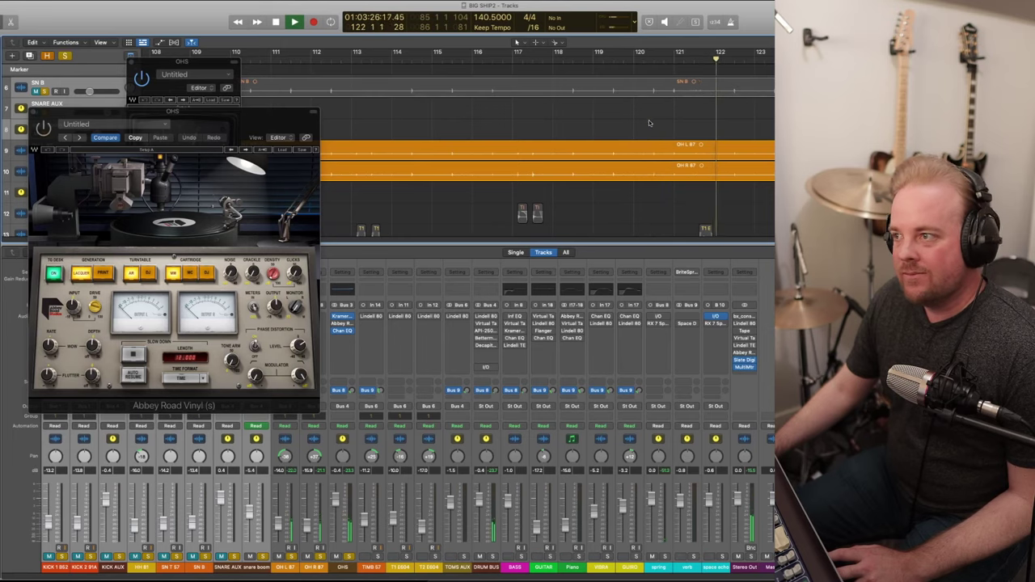
{"action": "key", "text": "space"}
{"action": "key", "text": "space"}
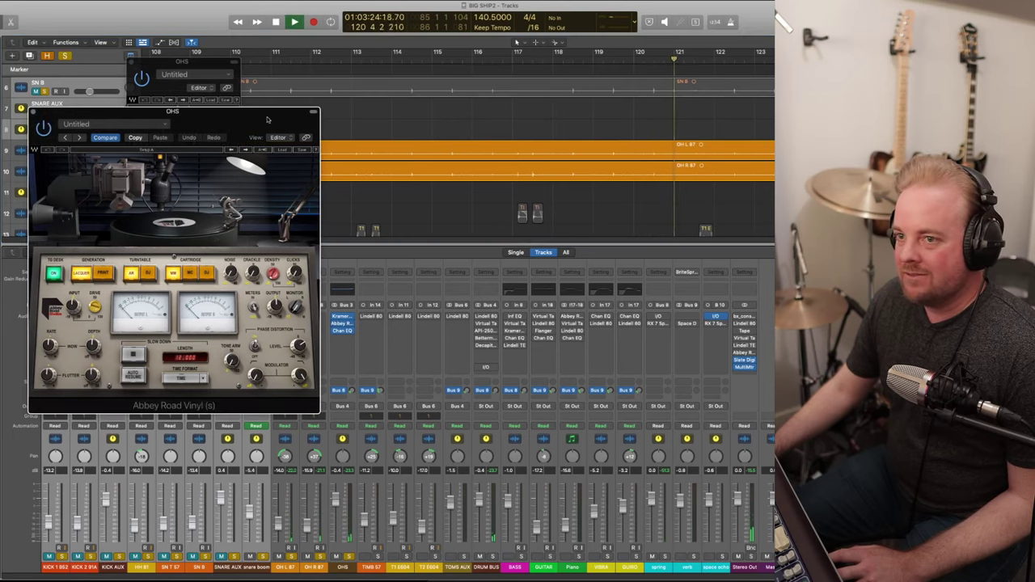
{"action": "key", "text": "space"}
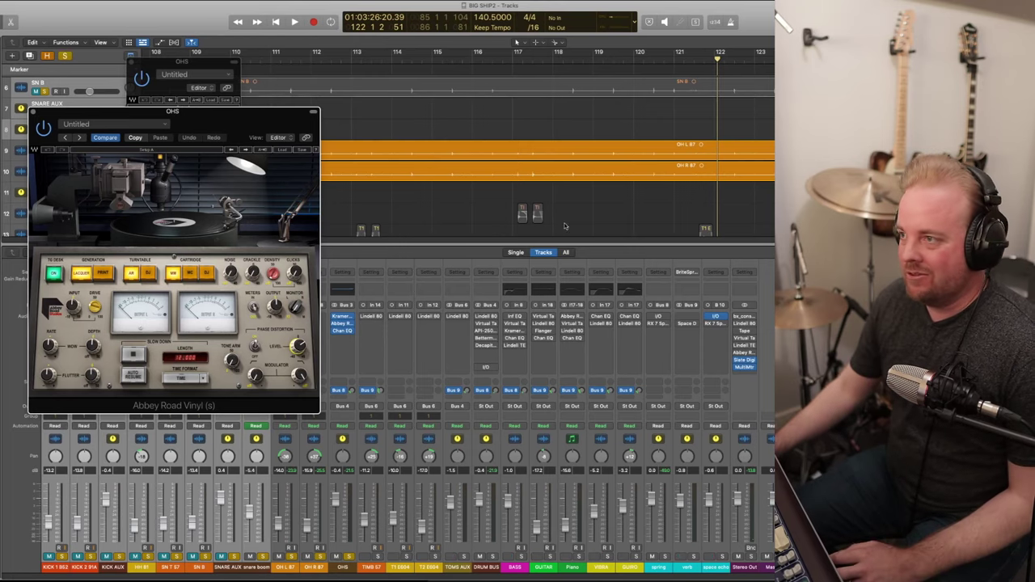
{"action": "key", "text": "space"}
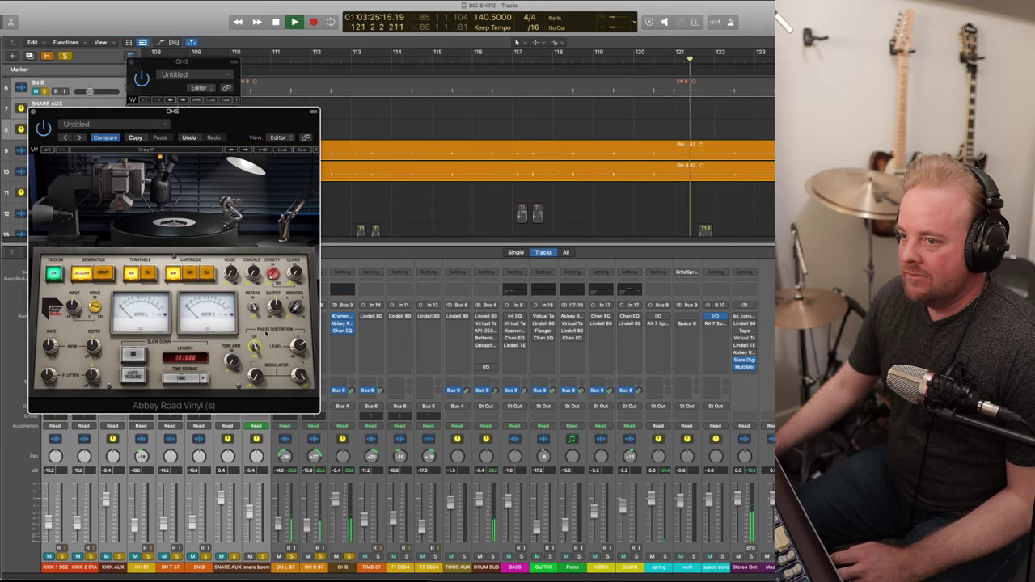
{"action": "left_click", "coordinate": [669, 59]}
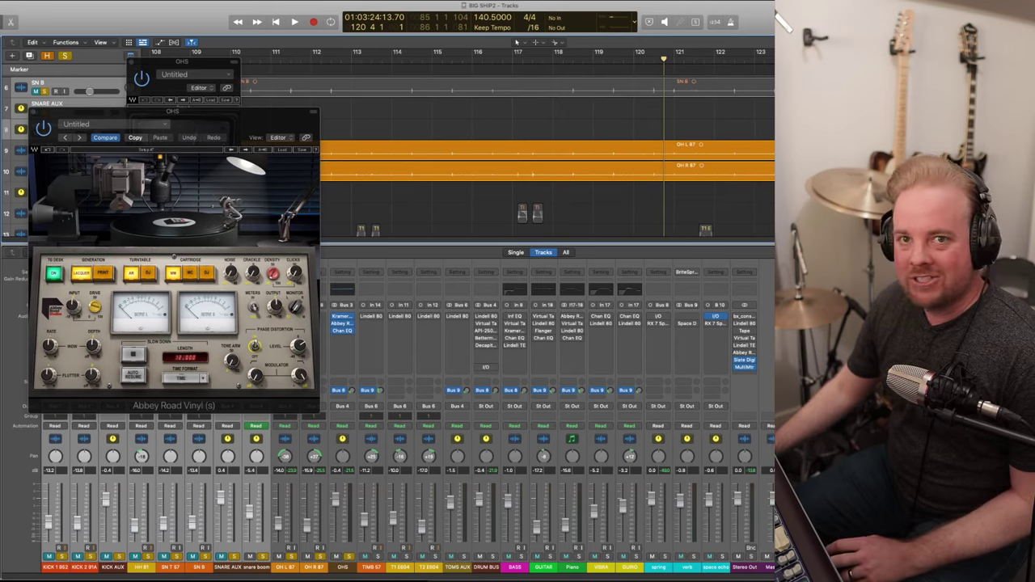
- Close the overheads' Abbey Road Vinyl and Kramer PIE windows and solo TIMB 57 in place of the overhead tracks
{"action": "left_click", "coordinate": [33, 114]}
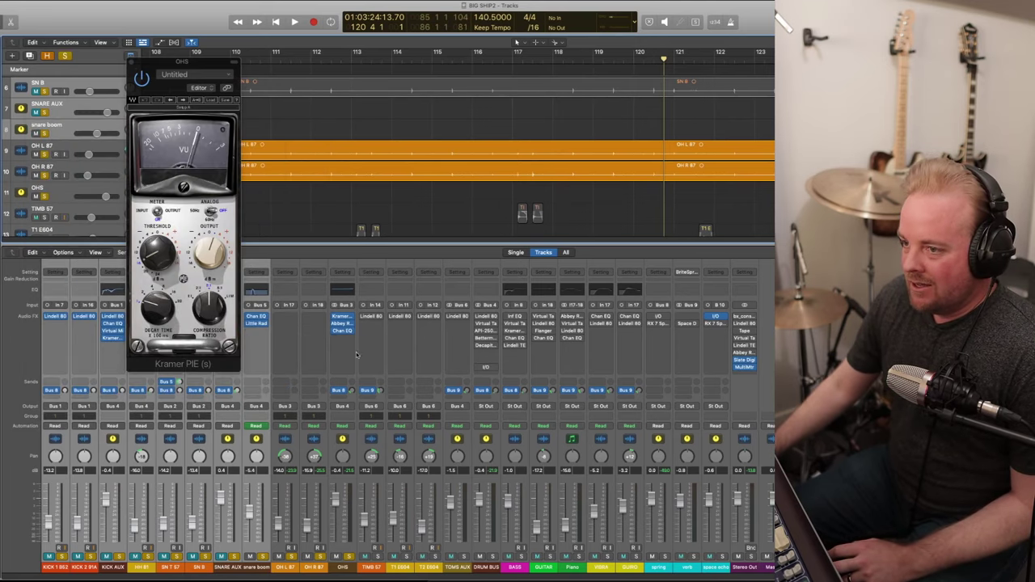
{"action": "left_click", "coordinate": [135, 62]}
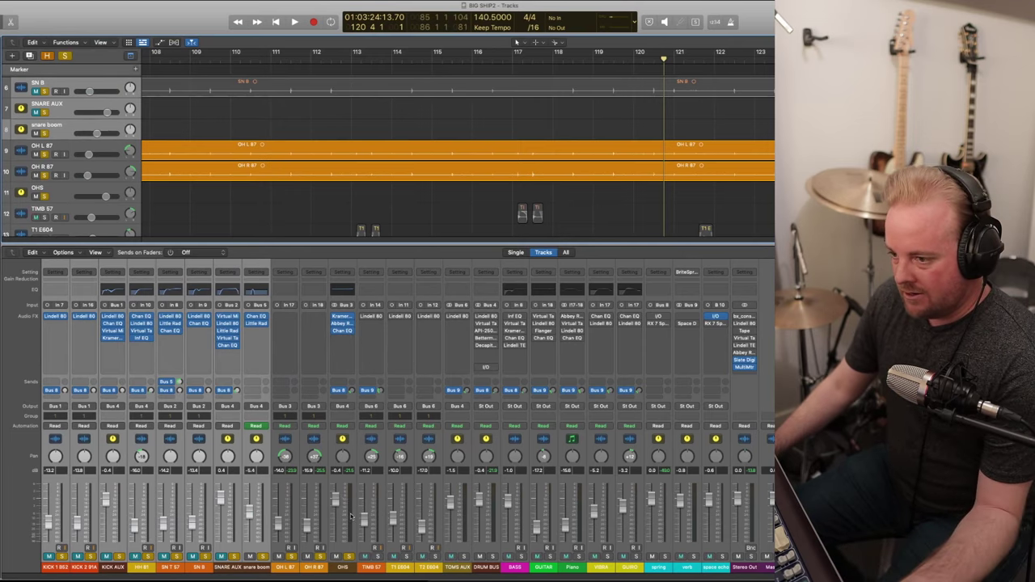
{"action": "scroll", "coordinate": [447, 136], "scroll_direction": "down", "scroll_amount": 6}
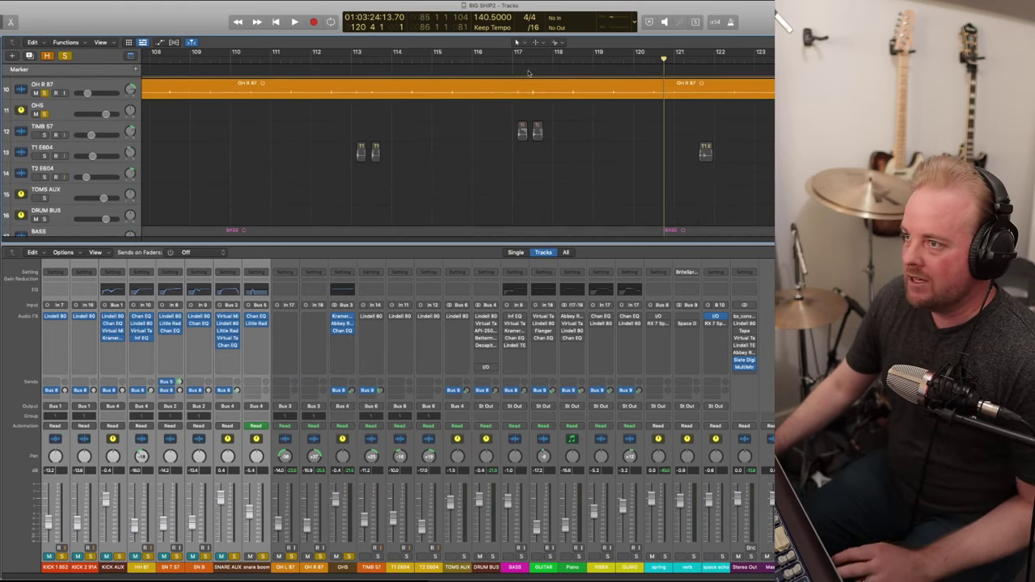
{"action": "scroll", "coordinate": [469, 131], "scroll_direction": "up", "scroll_amount": 2}
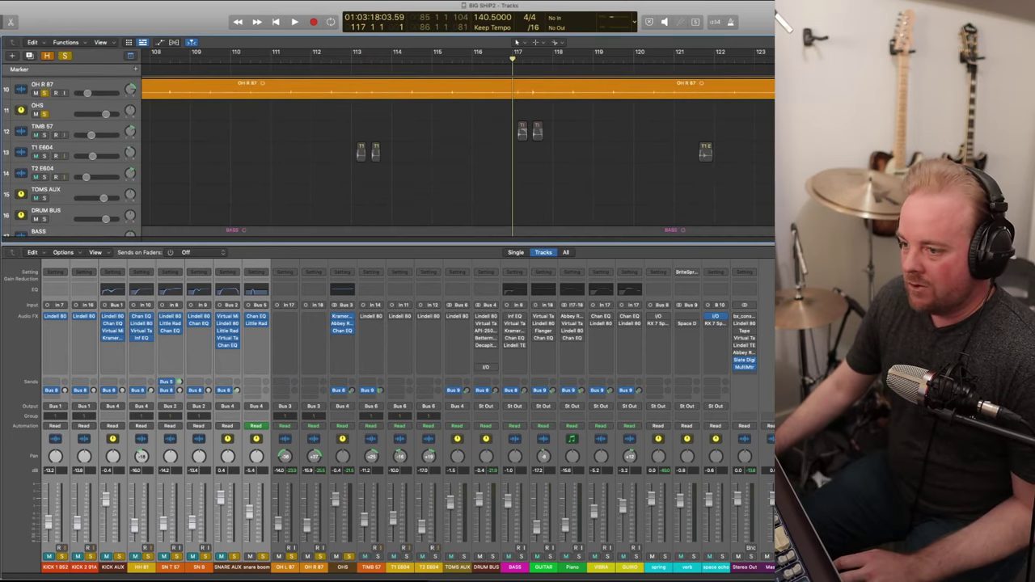
{"action": "left_click_drag", "start_coordinate": [377, 568], "coordinate": [265, 558]}
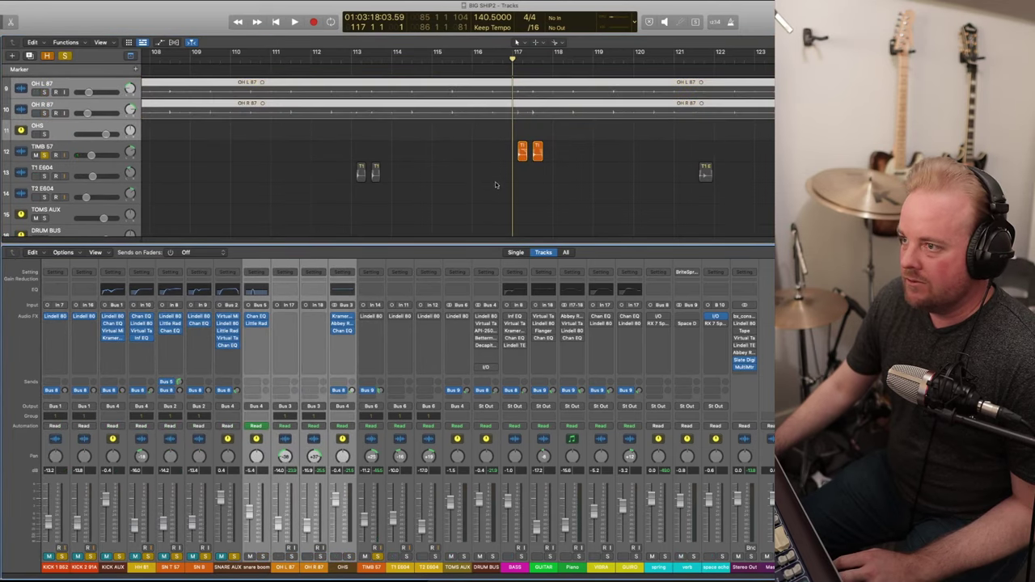
- Listen to the two soloed TIMB 57 hits from bar 117
{"action": "key", "text": "space"}
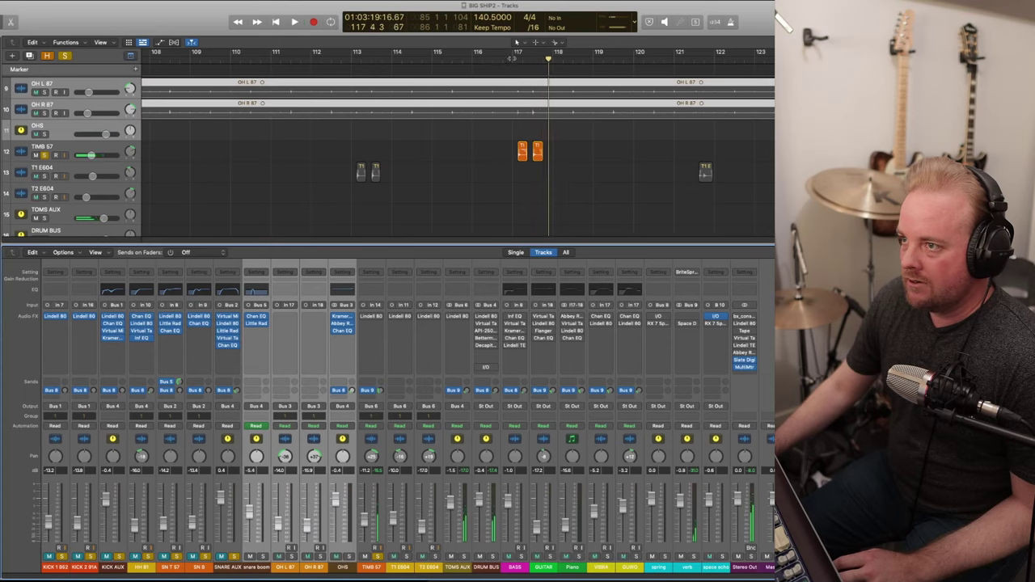
{"action": "key", "text": "space"}
{"action": "scroll", "coordinate": [552, 167], "scroll_direction": "up", "scroll_amount": 3}
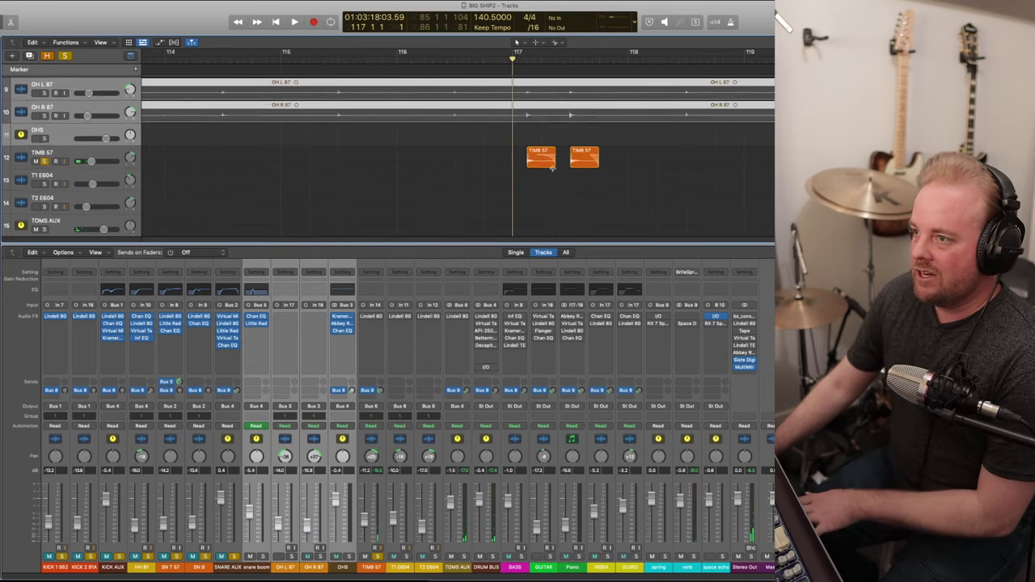
{"action": "scroll", "coordinate": [552, 168], "scroll_direction": "up", "scroll_amount": 1}
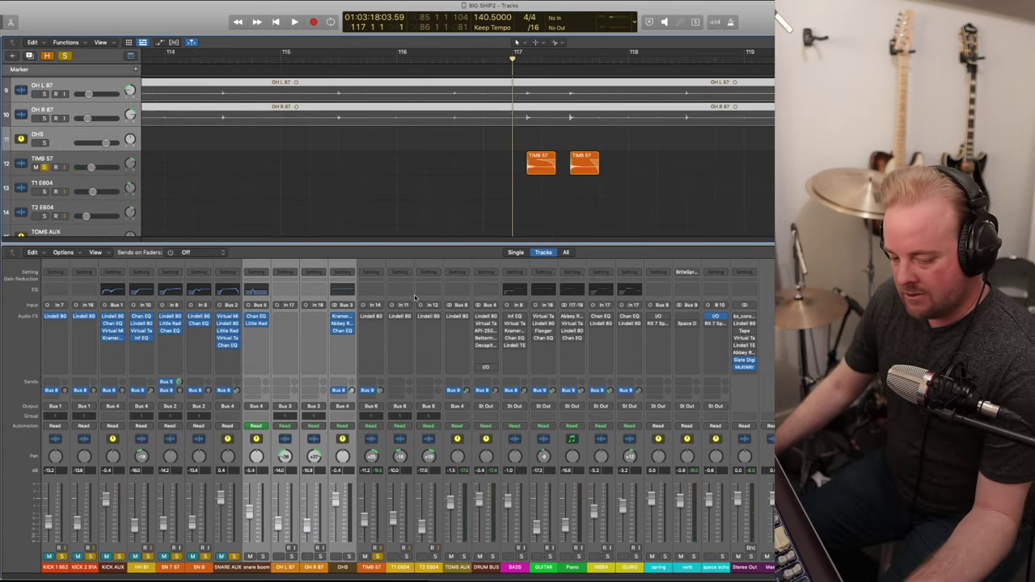
{"action": "key", "text": "space"}
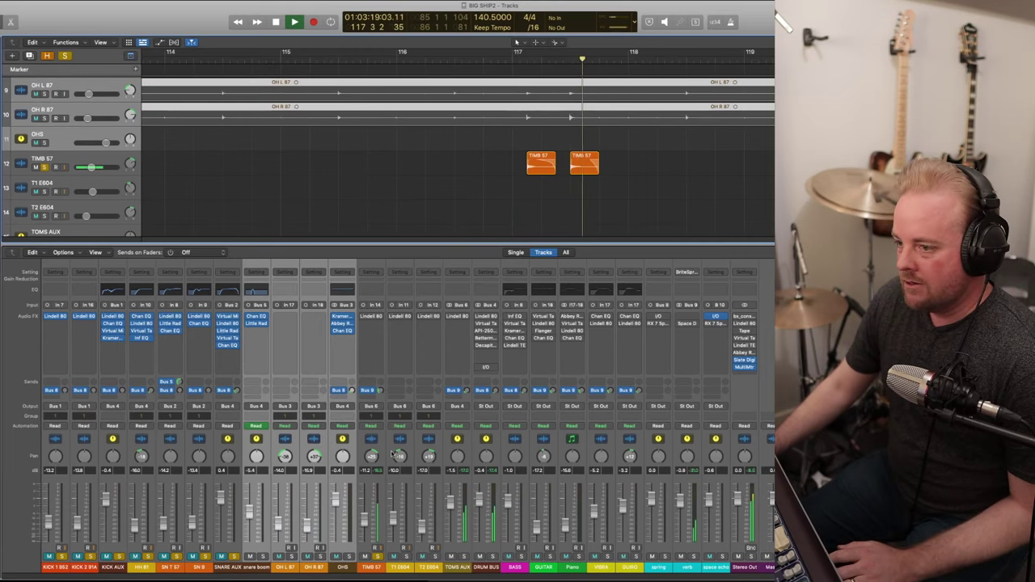
{"action": "key", "text": "space"}
- Open and enable the Lindell 80 Channel on TIMB 57 and place it beside the Stereo Out MultiMeter
{"action": "left_click", "coordinate": [374, 317]}
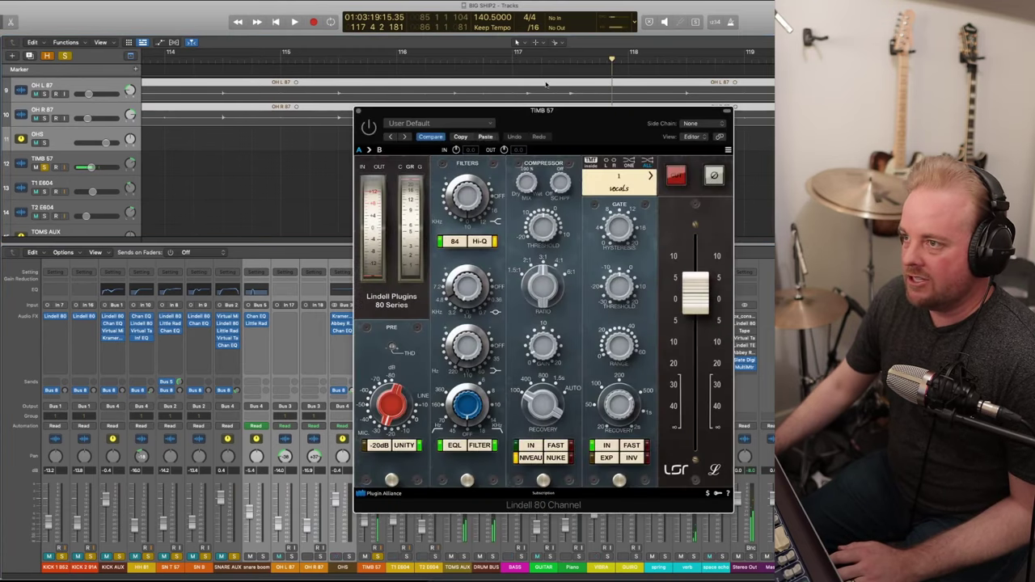
{"action": "left_click_drag", "start_coordinate": [532, 121], "coordinate": [281, 123]}
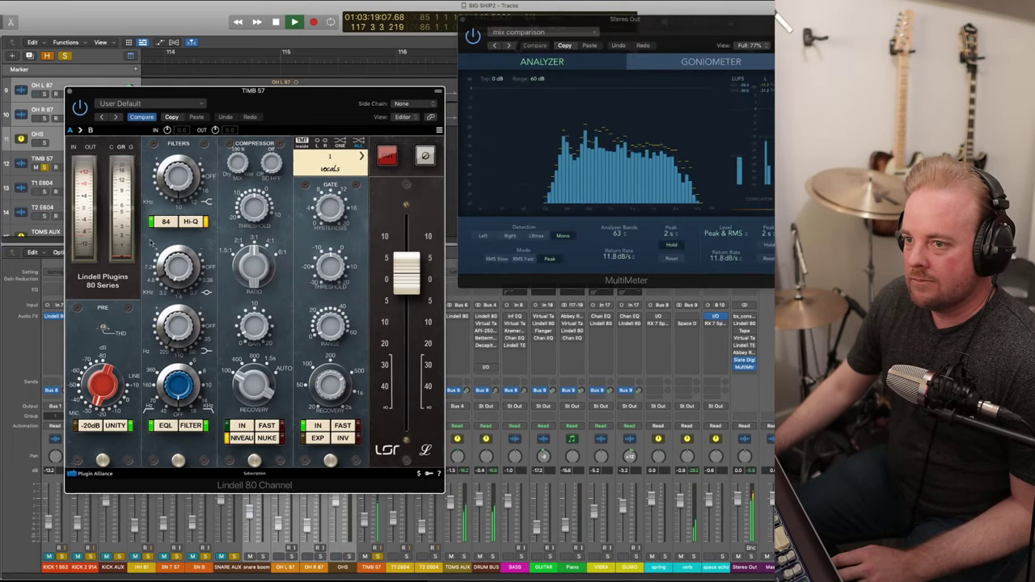
{"action": "key", "text": "space"}
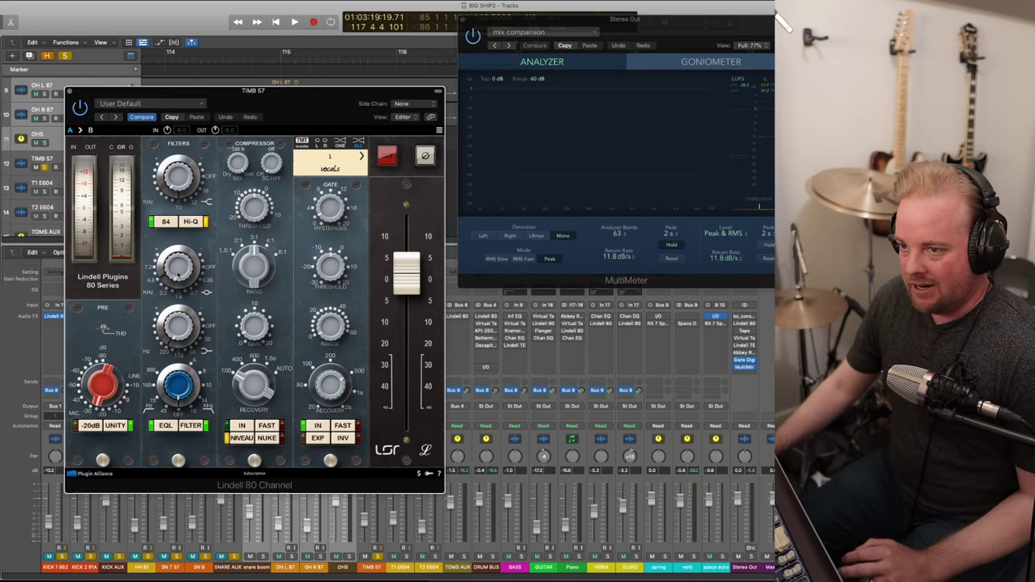
{"action": "left_click_drag", "start_coordinate": [176, 276], "coordinate": [180, 270]}
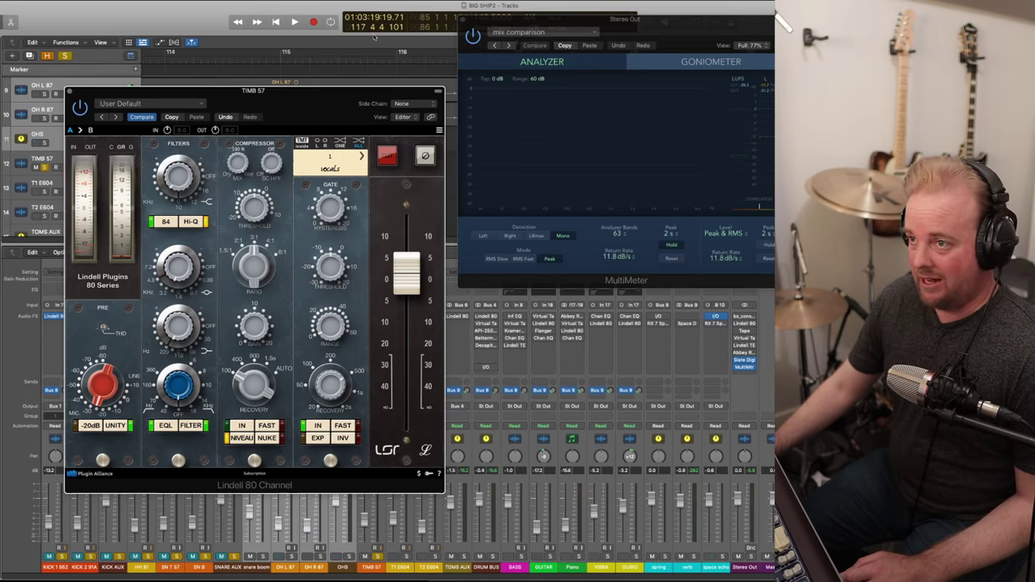
{"action": "left_click", "coordinate": [389, 61]}
{"action": "left_click_drag", "start_coordinate": [584, 15], "coordinate": [573, 107]}
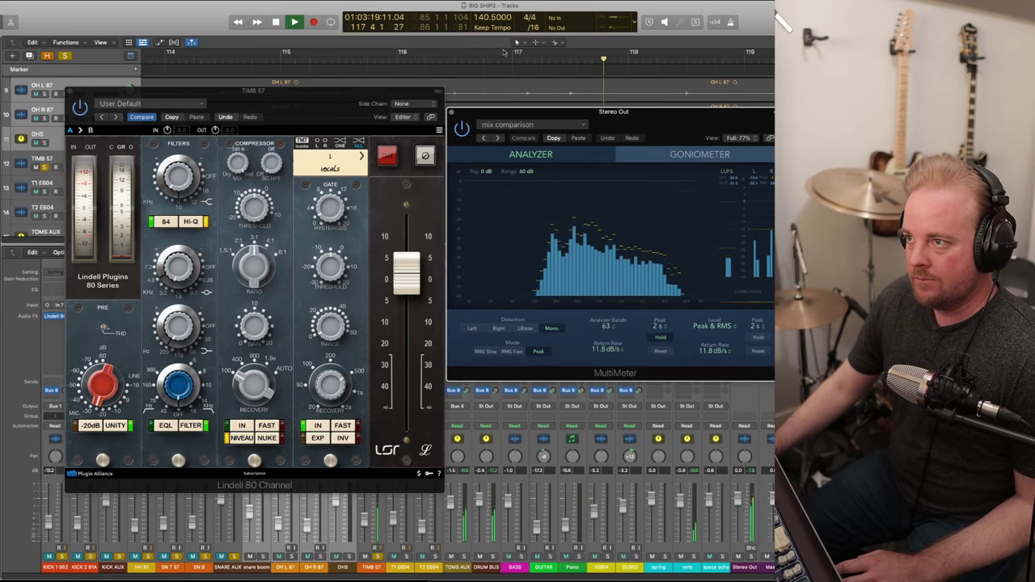
- Compare the TIMB 57 hits with the Lindell 80 EQ off and on, checking the analyzer and the EQ band gains
{"action": "key", "text": "space"}
{"action": "left_click", "coordinate": [161, 429]}
{"action": "key", "text": "space"}
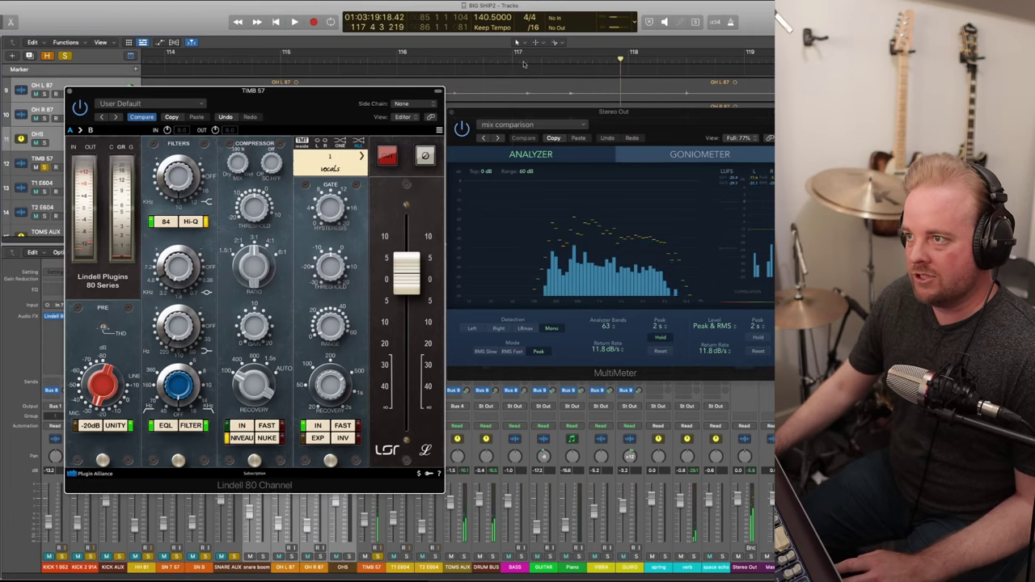
{"action": "key", "text": "space"}
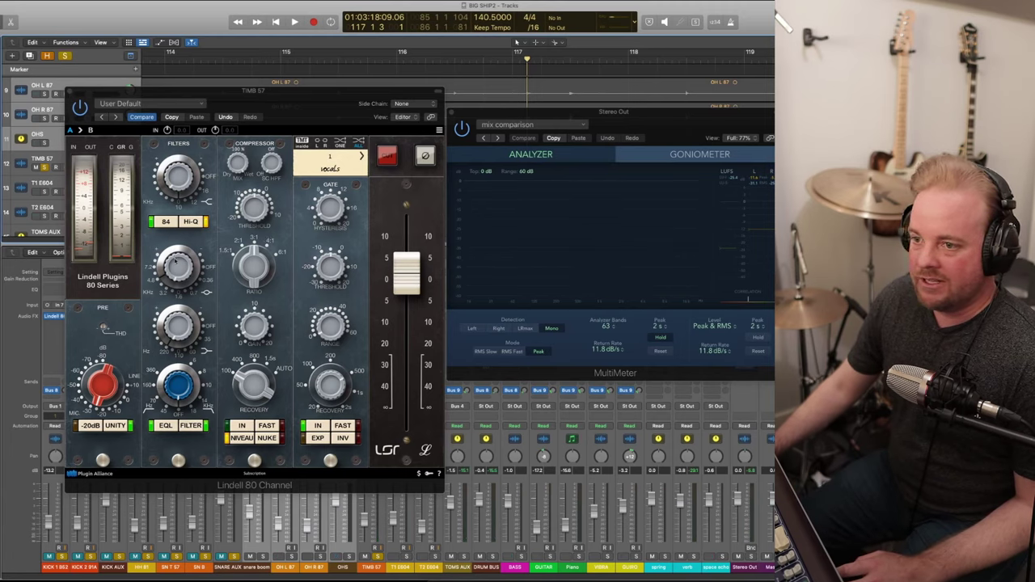
{"action": "left_click", "coordinate": [172, 325]}
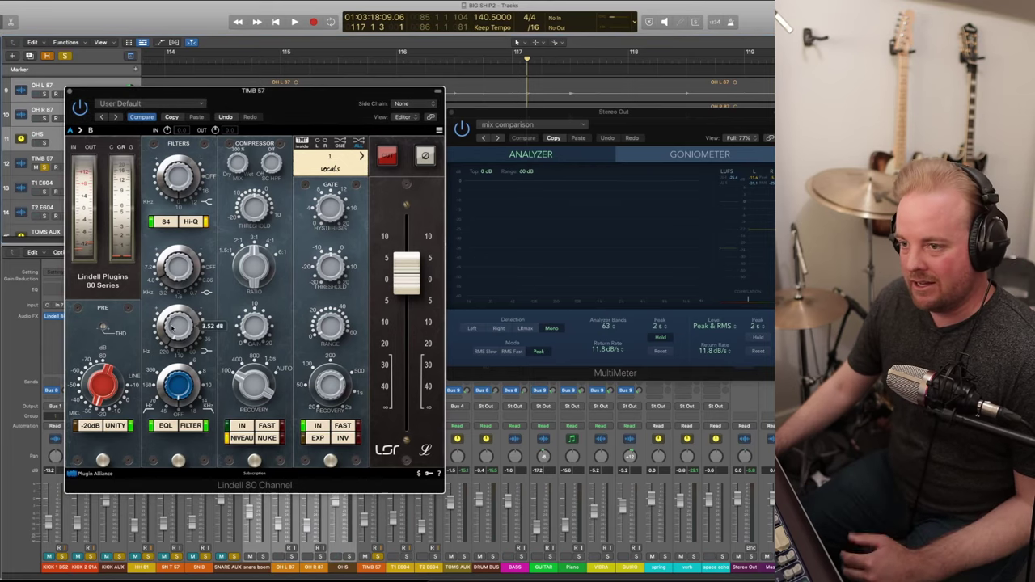
{"action": "left_click", "coordinate": [454, 63]}
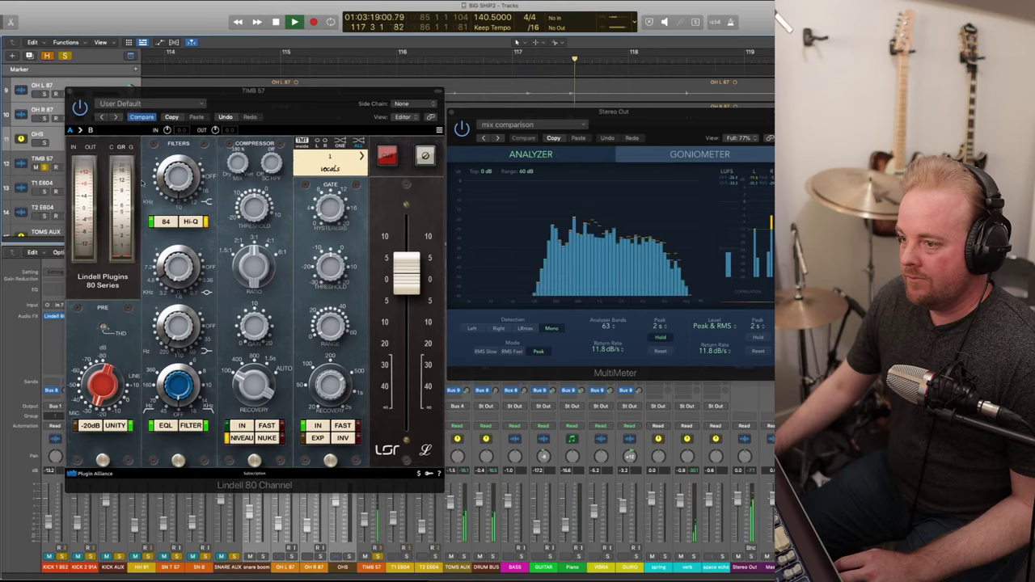
{"action": "key", "text": "space"}
- Close the TIMB 57 Lindell window, then solo T1 E604 and play its tom hit near bar 121
{"action": "left_click", "coordinate": [70, 94]}
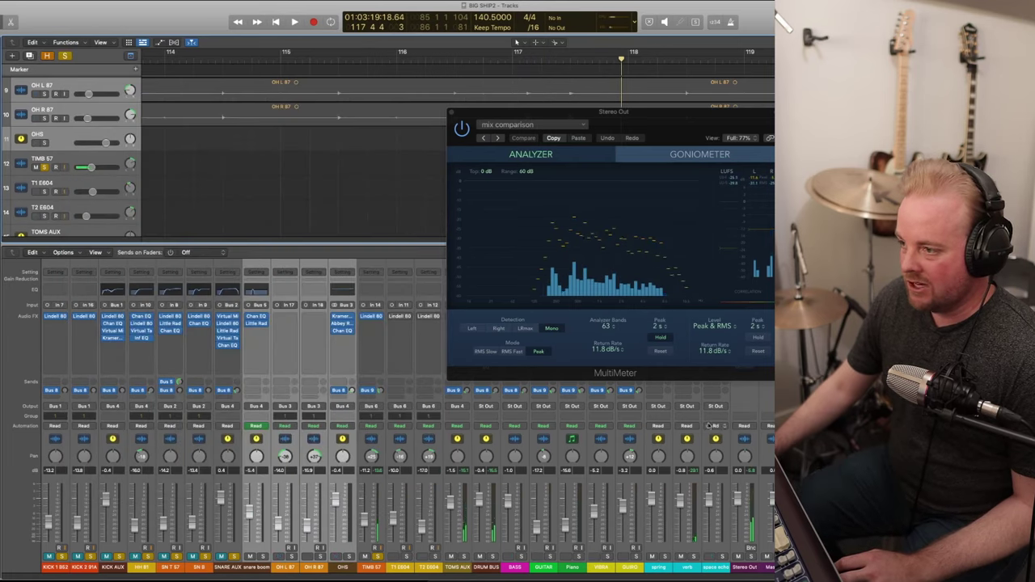
{"action": "left_click", "coordinate": [405, 569]}
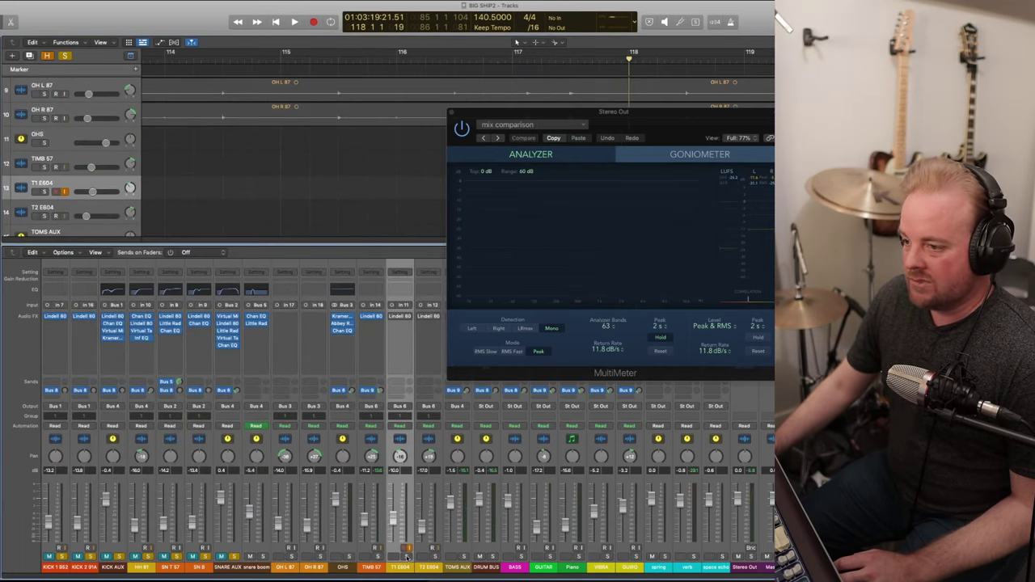
{"action": "scroll", "coordinate": [294, 154], "scroll_direction": "down", "scroll_amount": 5}
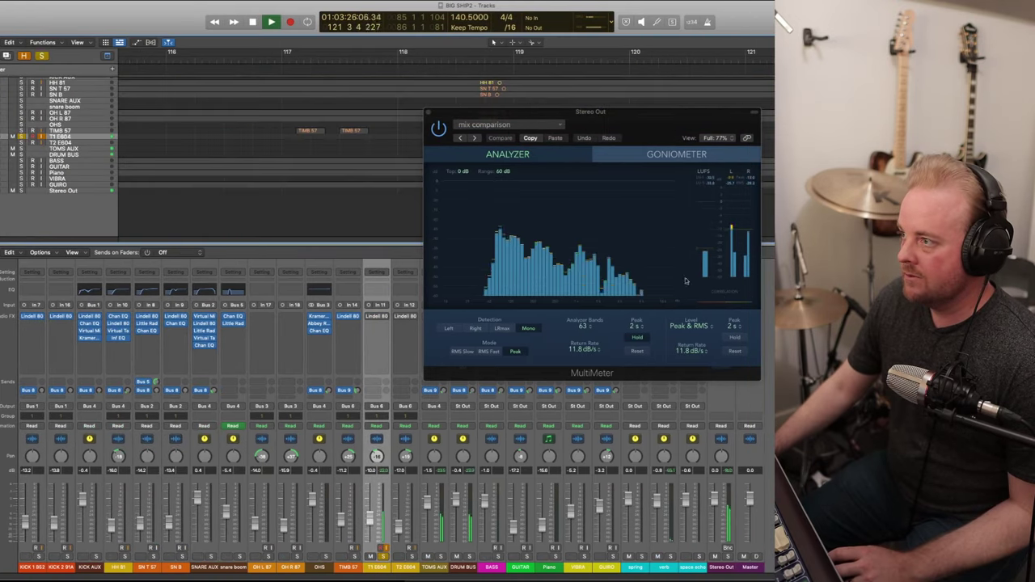
{"action": "key", "text": "space"}
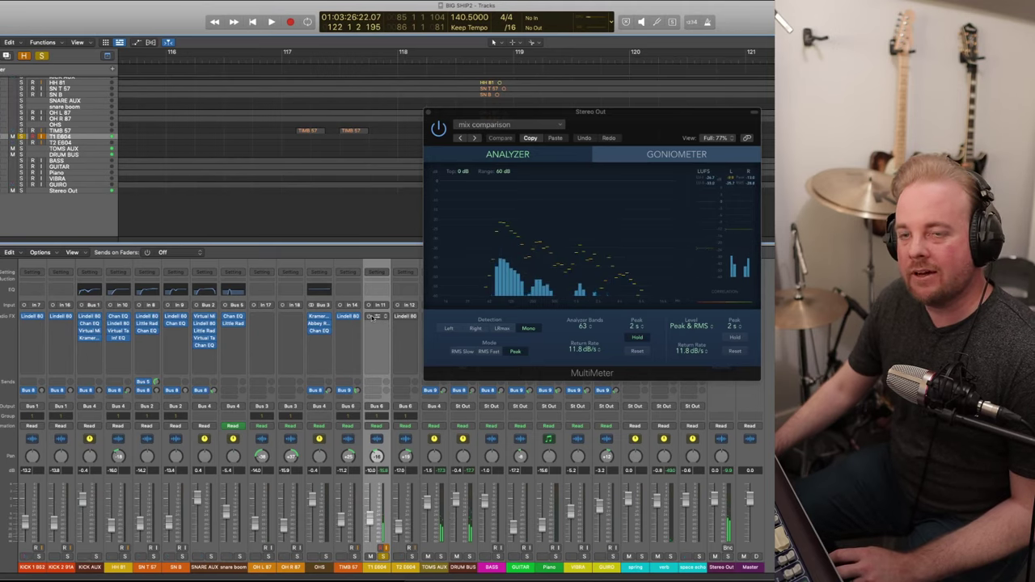
- Enable and open the Lindell 80 Channel on T1 E604, placing it clear of the MultiMeter
{"action": "key", "text": "comma"}
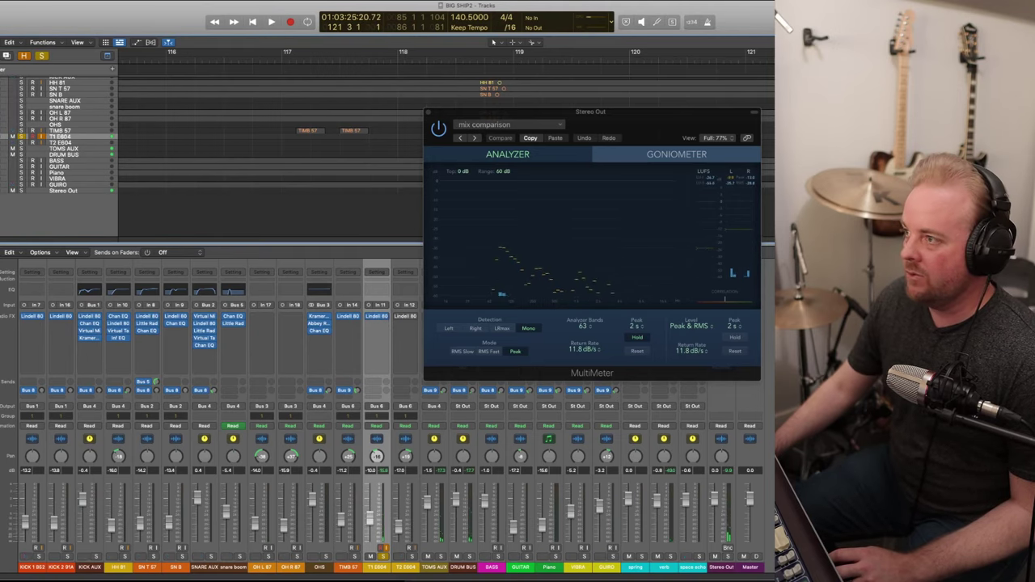
{"action": "left_click", "coordinate": [377, 317]}
{"action": "left_click_drag", "start_coordinate": [504, 119], "coordinate": [174, 38]}
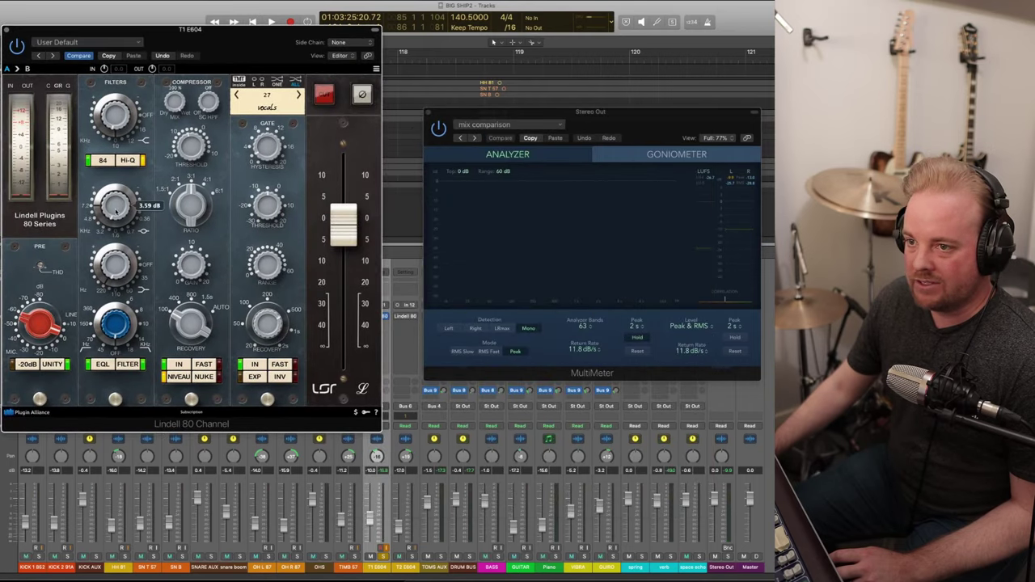
- Loop the T1 E604 tom hit at bar 121 and compare it with the Lindell 80 Channel bypassed and engaged
{"action": "mouse_move", "coordinate": [116, 118]}
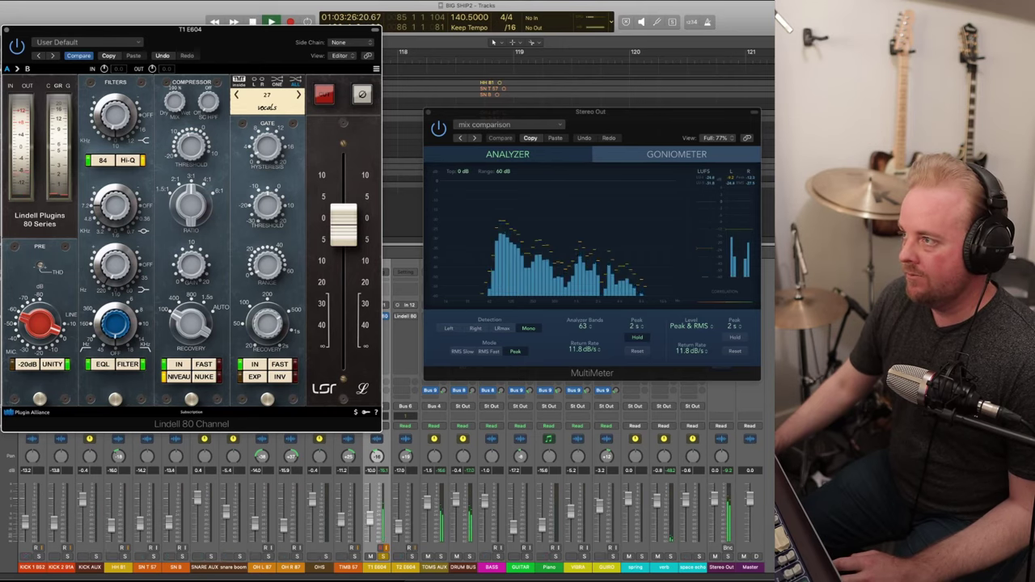
{"action": "left_click", "coordinate": [494, 41]}
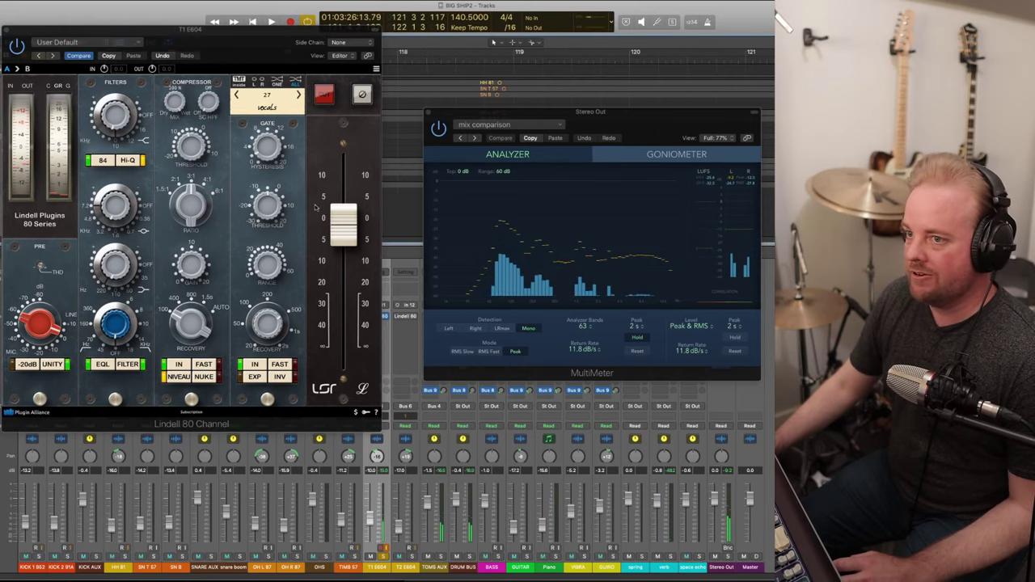
{"action": "key", "text": "space"}
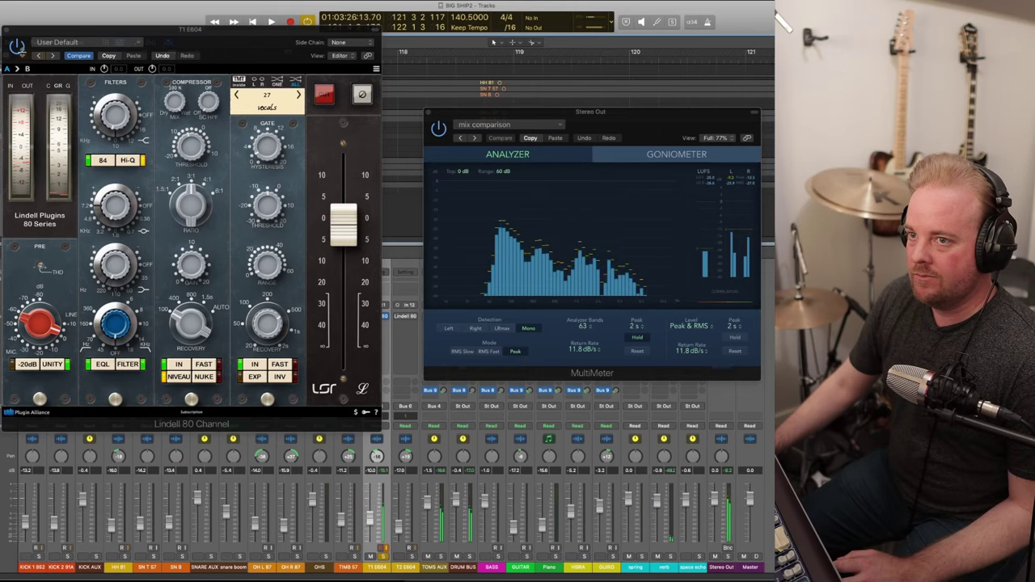
{"action": "left_click", "coordinate": [18, 46]}
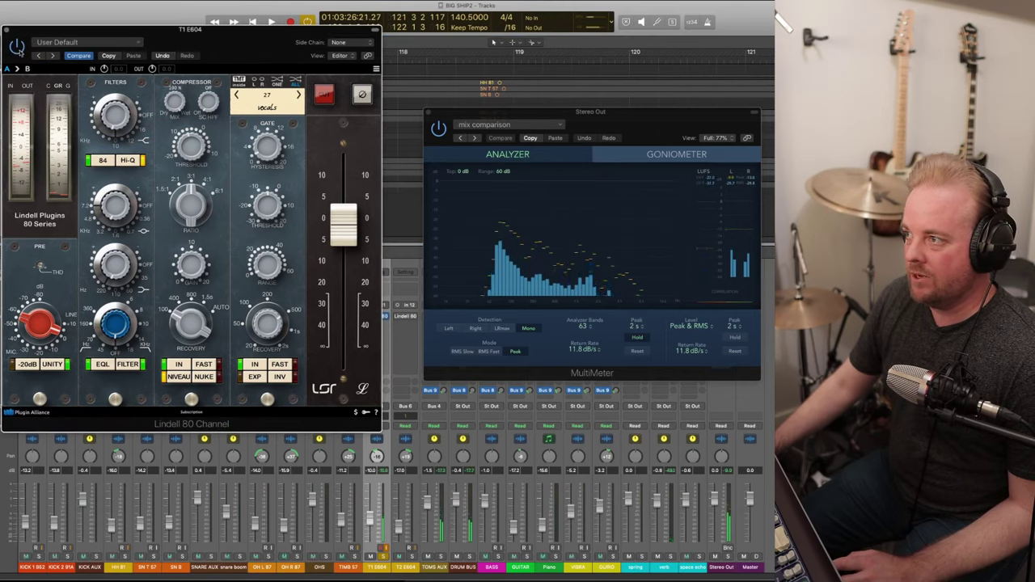
- Move the MultiMeter aside, audition the TOMS AUX Lindell 80 Channel on the looped T1 E604 hit, and close both windows
{"action": "key", "text": "space"}
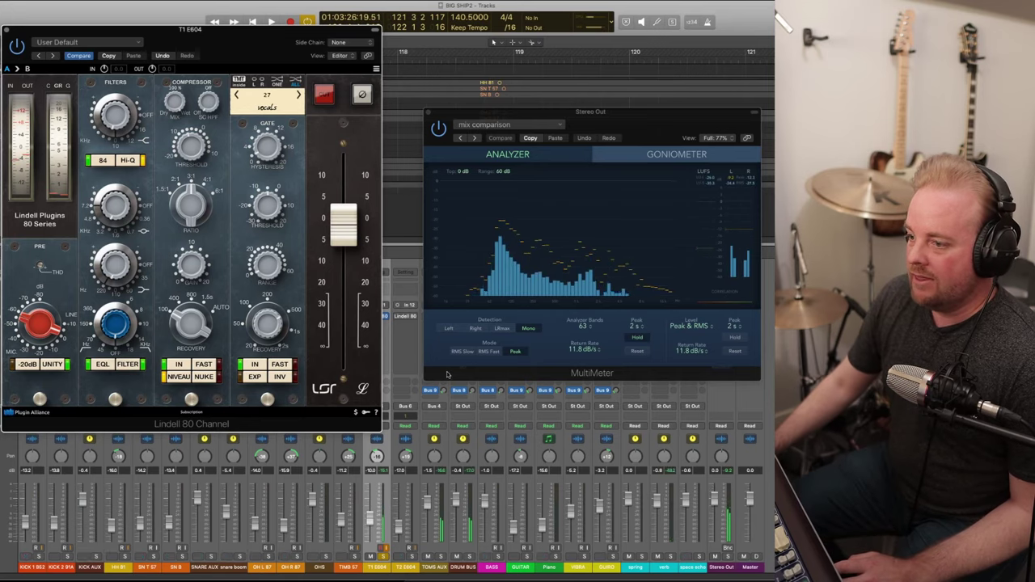
{"action": "left_click_drag", "start_coordinate": [548, 119], "coordinate": [587, 65]}
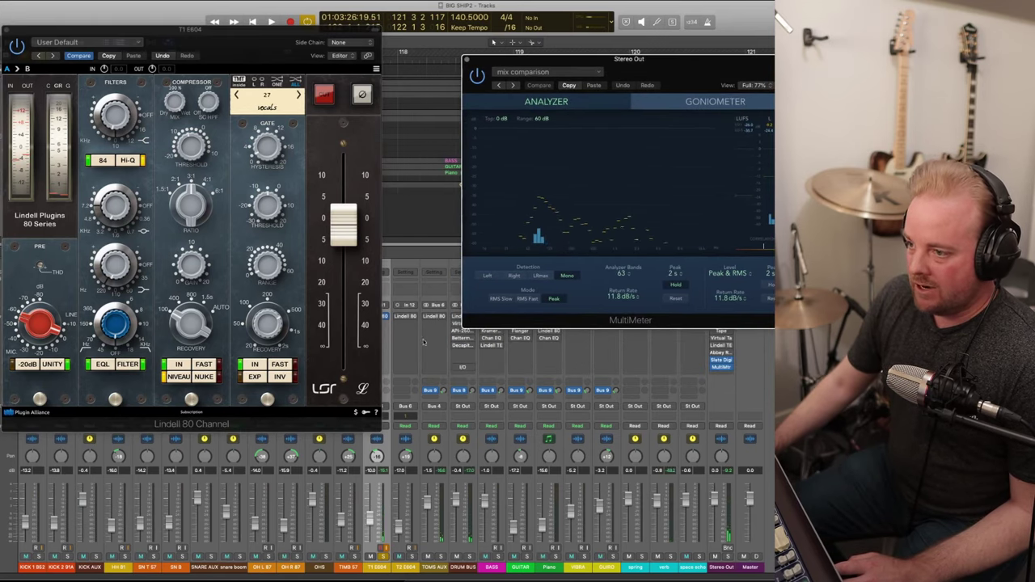
{"action": "left_click", "coordinate": [433, 318]}
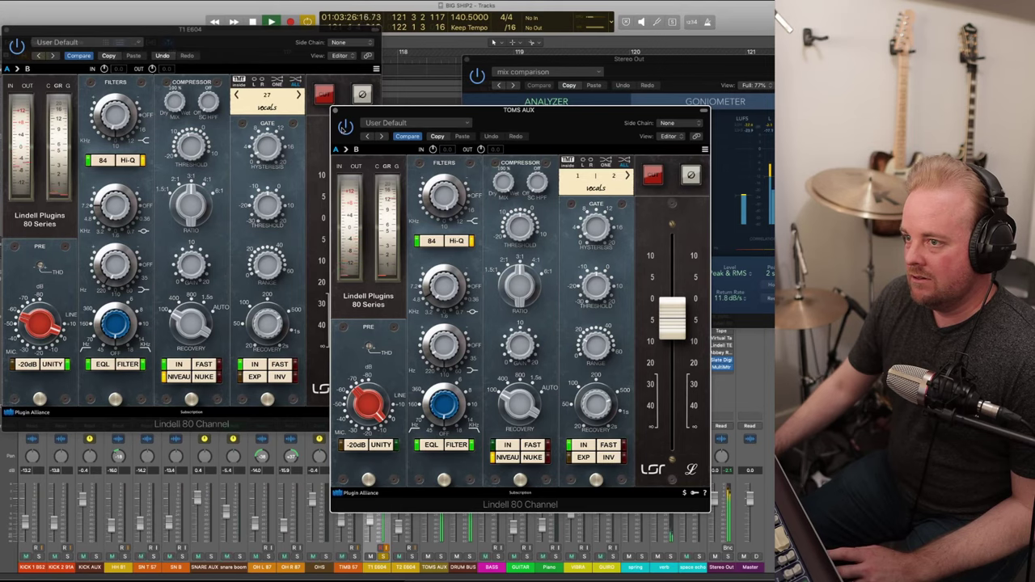
{"action": "key", "text": "space"}
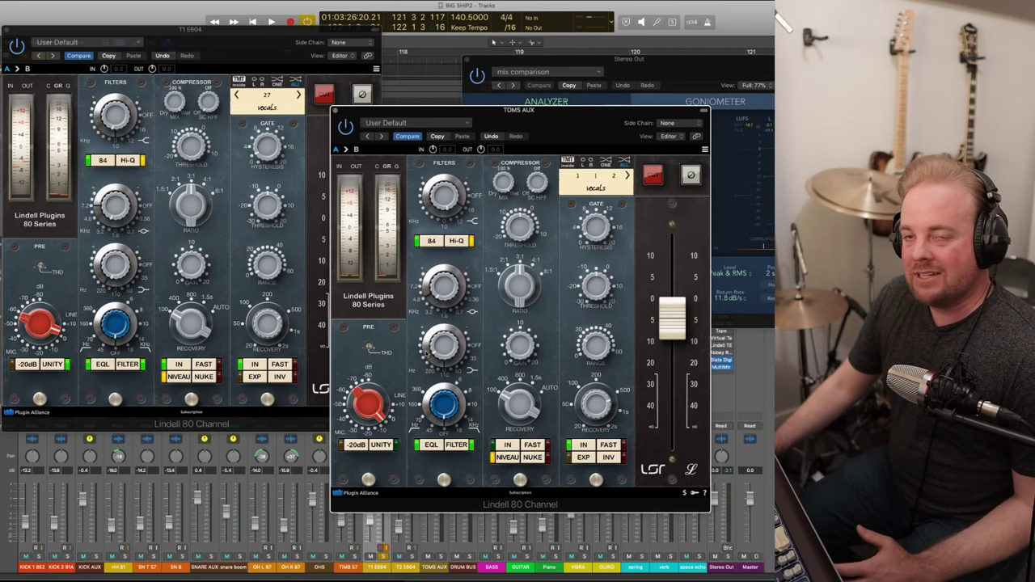
{"action": "mouse_move", "coordinate": [444, 295]}
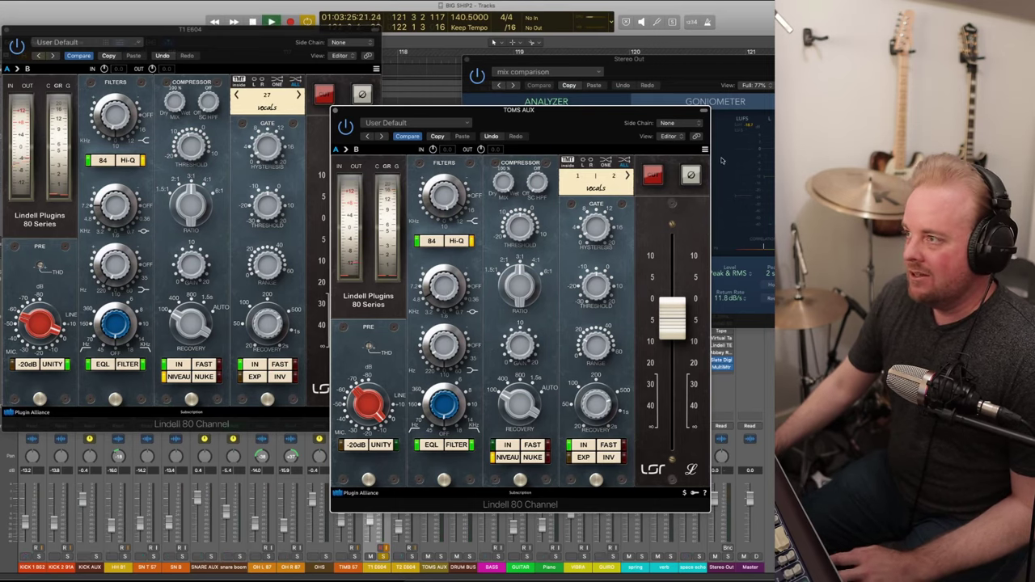
{"action": "key", "text": "space"}
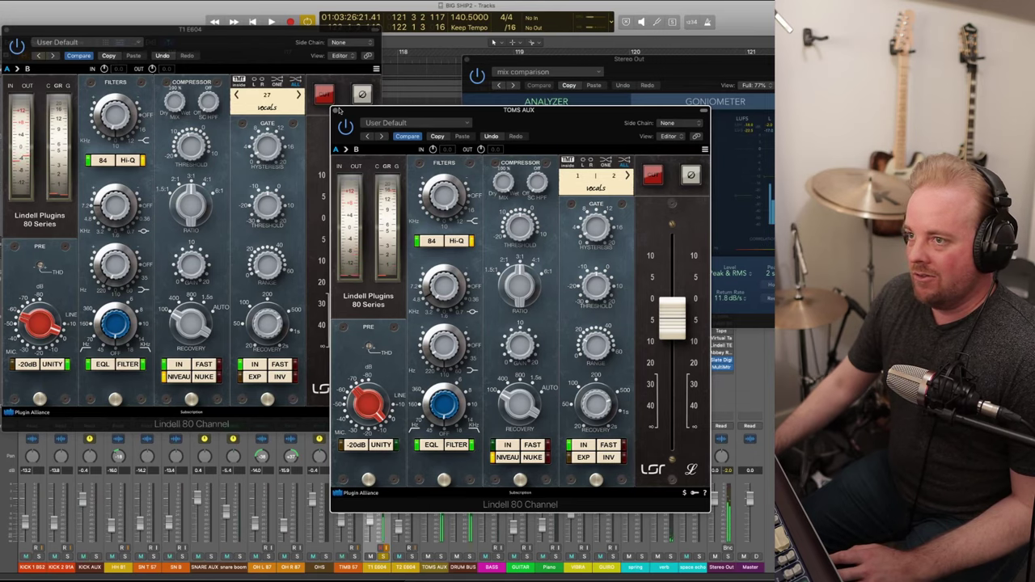
{"action": "left_click", "coordinate": [338, 110]}
{"action": "key", "text": "super+w"}
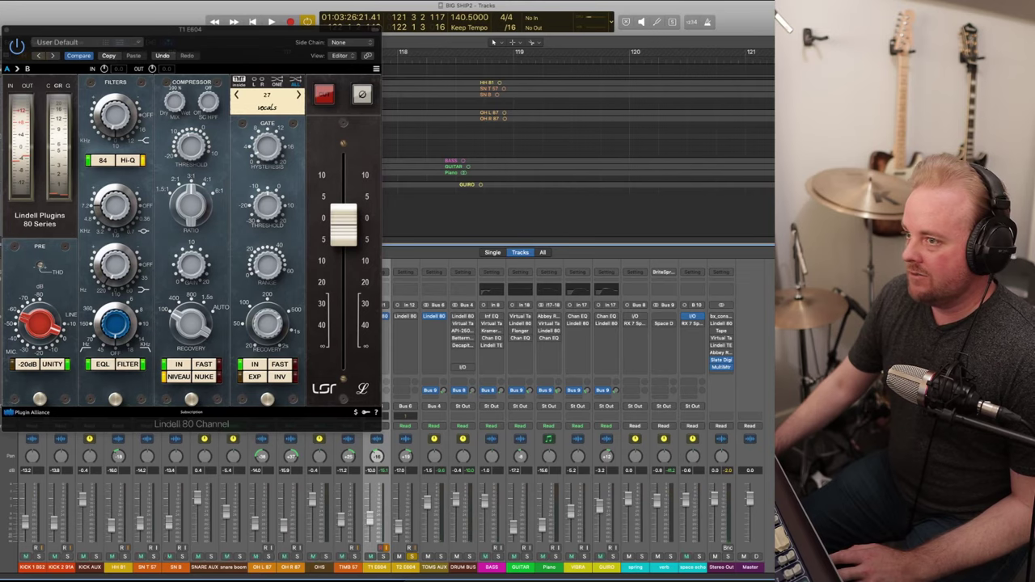
- Loop bar 97 to play the soloed T1 and T2 E604 tom hits, and close the T1 E604 Lindell window
{"action": "scroll", "coordinate": [682, 185], "scroll_direction": "left", "scroll_amount": 5}
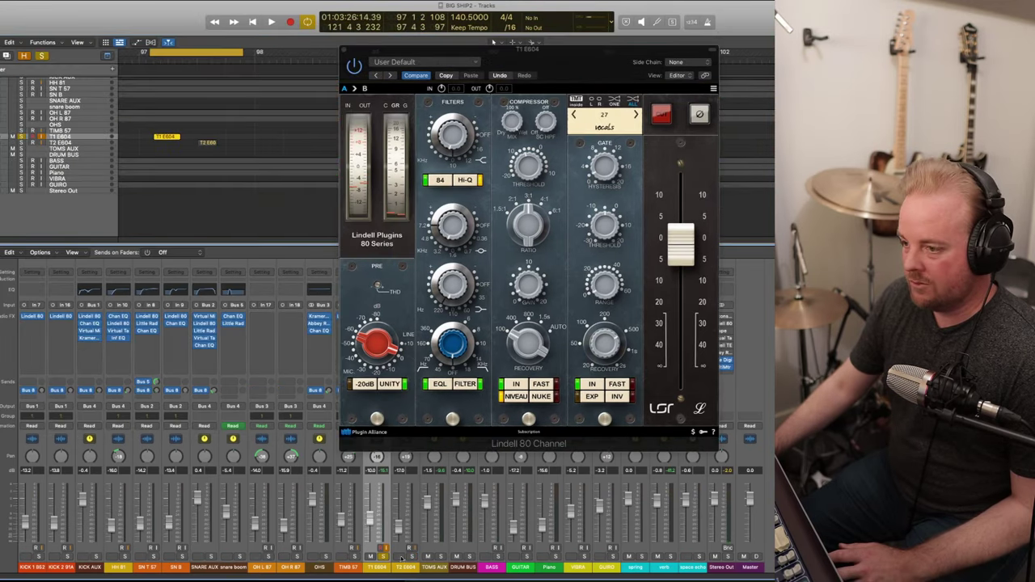
{"action": "key", "text": "space"}
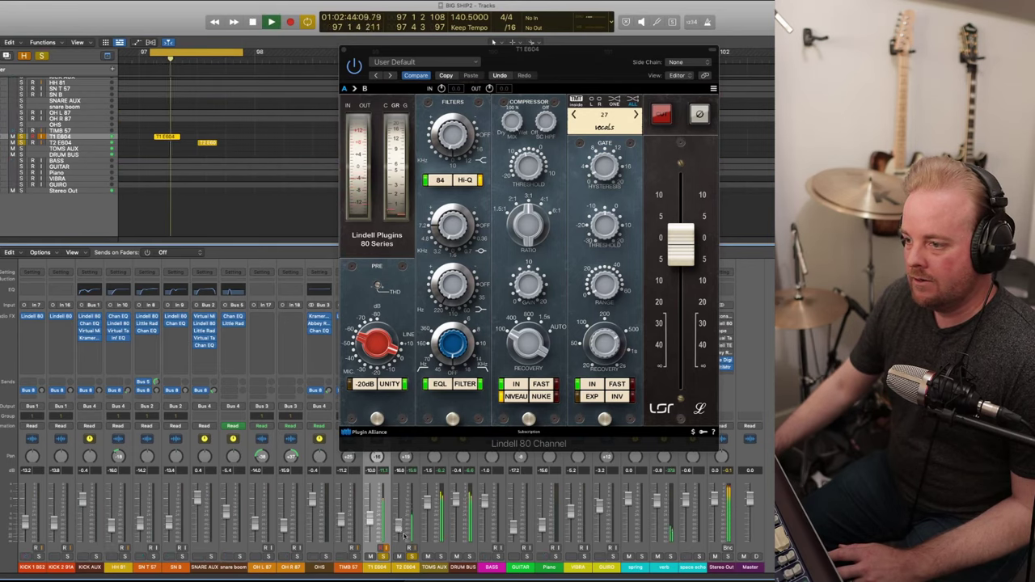
{"action": "left_click", "coordinate": [493, 42]}
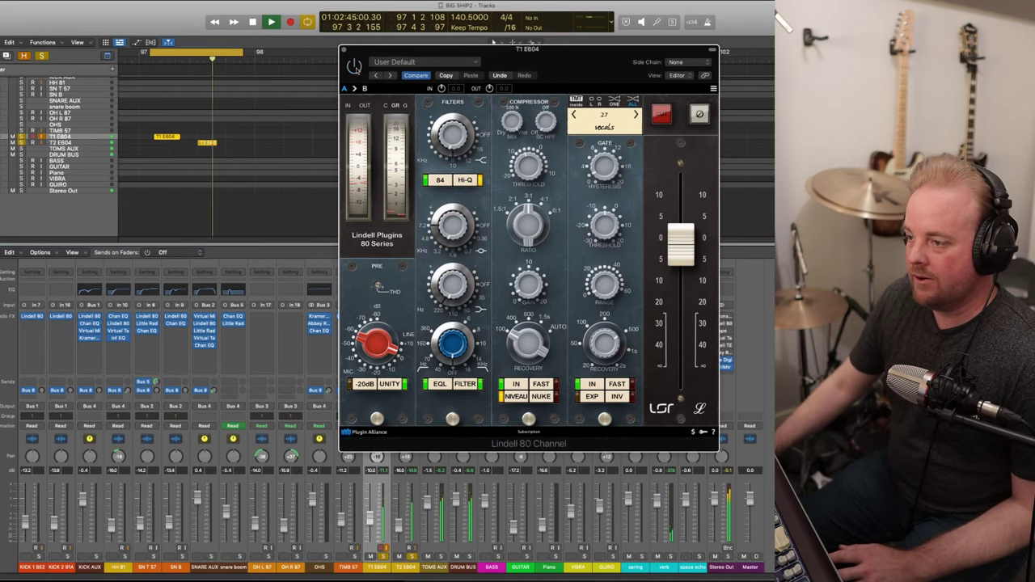
{"action": "key", "text": "super+w"}
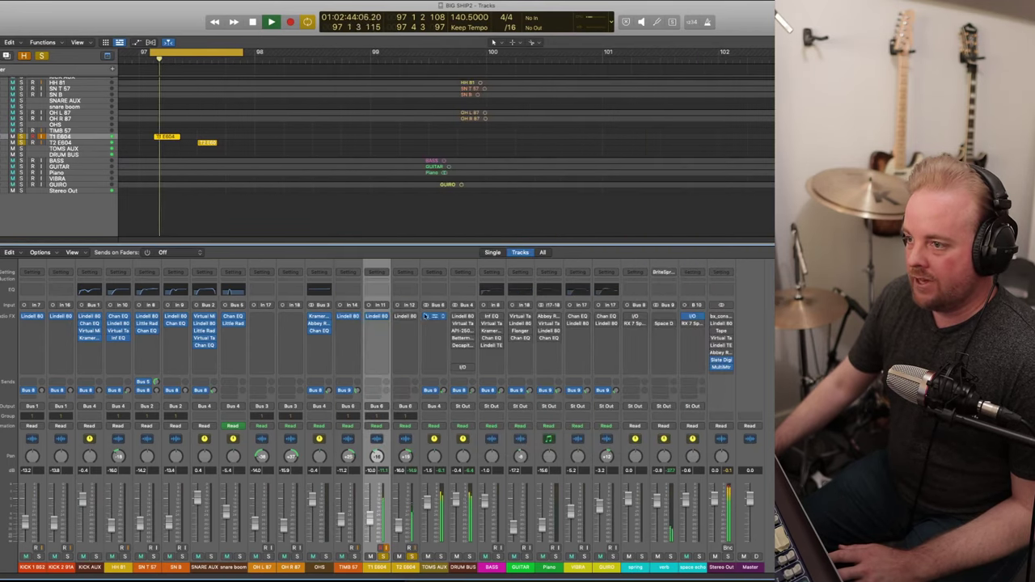
- Engage the Lindell 80 Channel on T2 E604 while the bar 97 tom hits loop, then close its window
{"action": "left_click", "coordinate": [406, 317]}
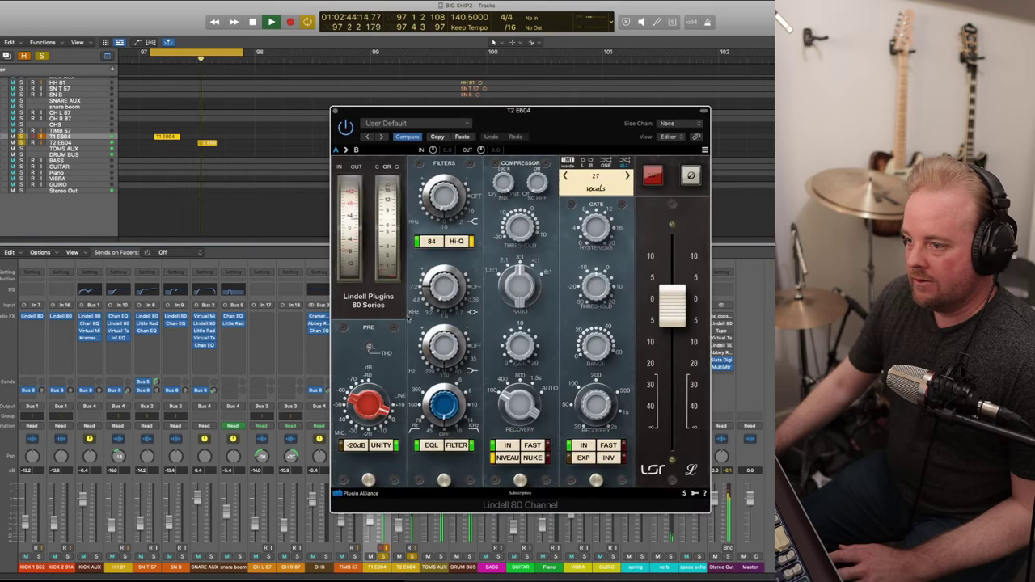
{"action": "left_click_drag", "start_coordinate": [497, 109], "coordinate": [171, 103]}
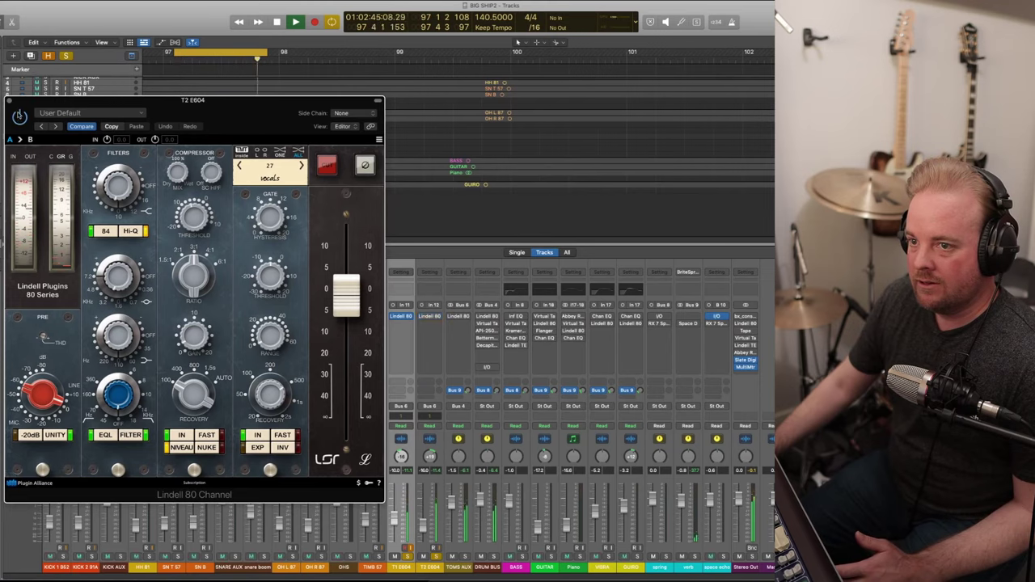
{"action": "left_click", "coordinate": [20, 116]}
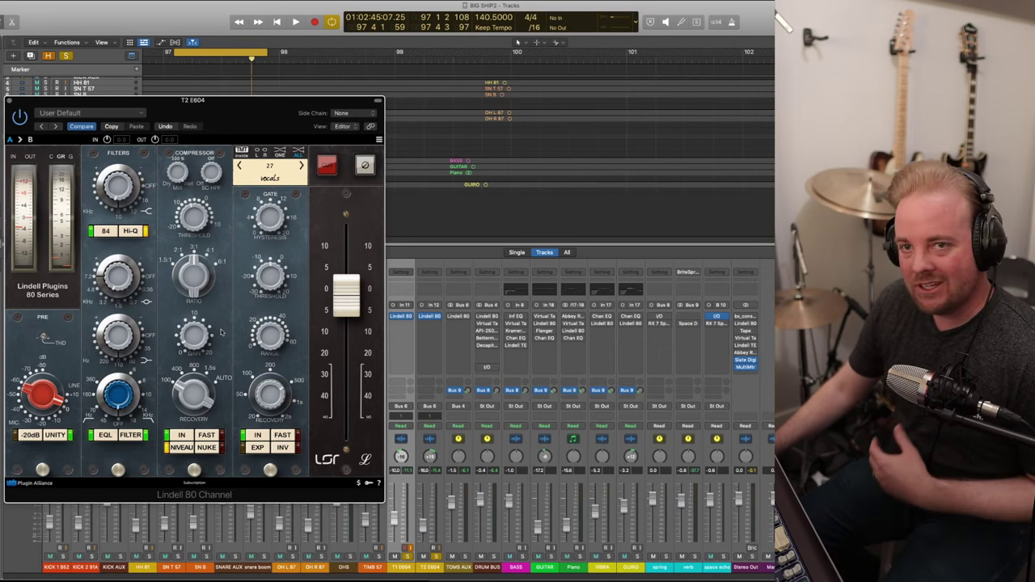
{"action": "left_click", "coordinate": [10, 103]}
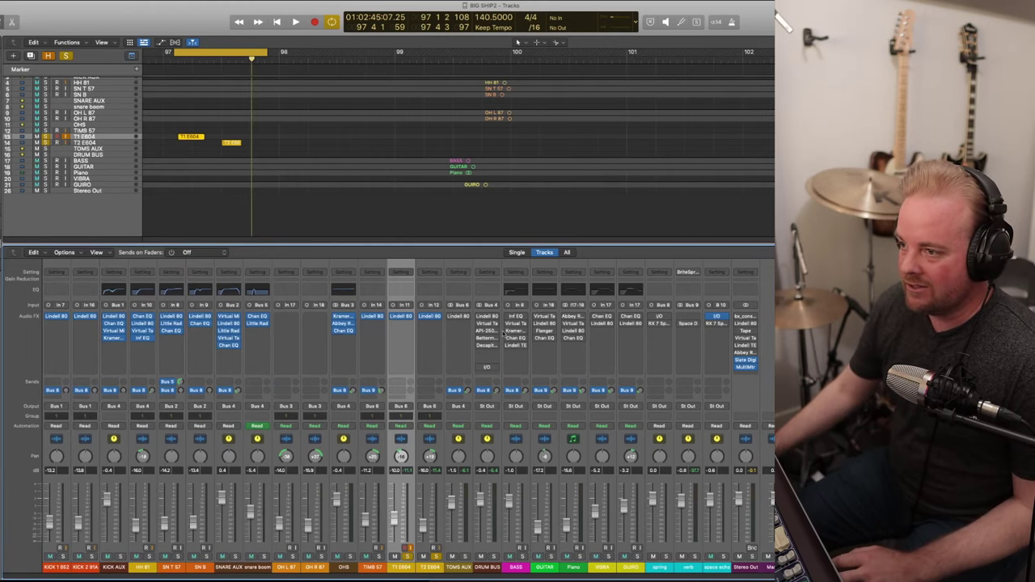
- Open the Lindell 80 Channel on TOMS AUX, move it aside and engage it while playing the looped tom hits
{"action": "left_click", "coordinate": [459, 316]}
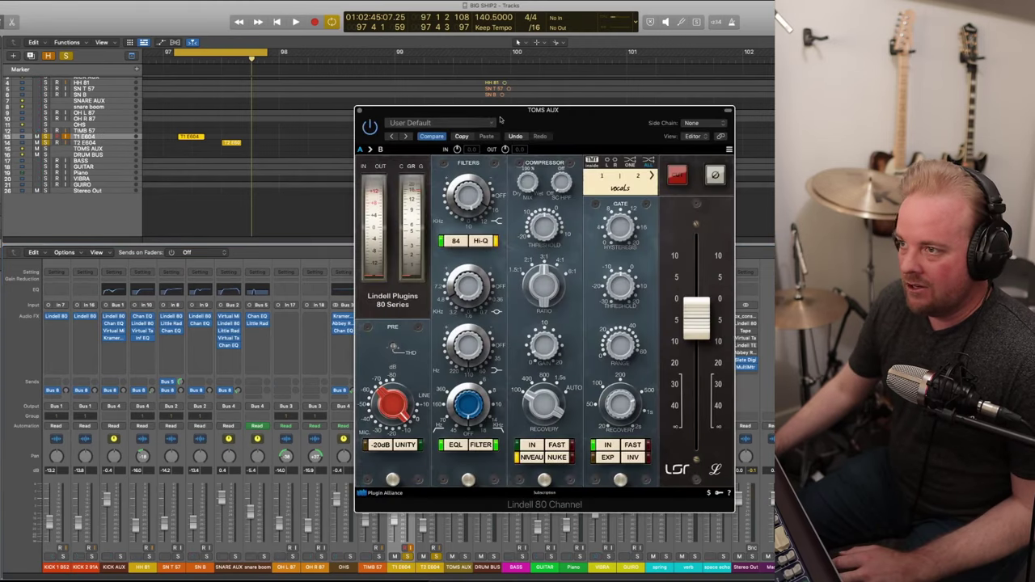
{"action": "left_click_drag", "start_coordinate": [500, 119], "coordinate": [440, 118]}
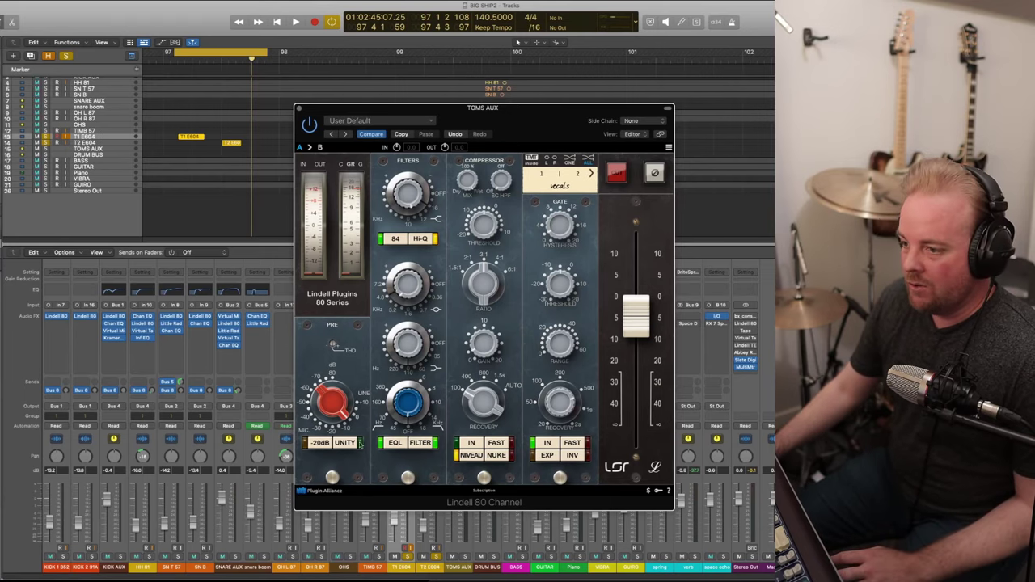
{"action": "left_click_drag", "start_coordinate": [495, 134], "coordinate": [472, 108]}
{"action": "key", "text": "space"}
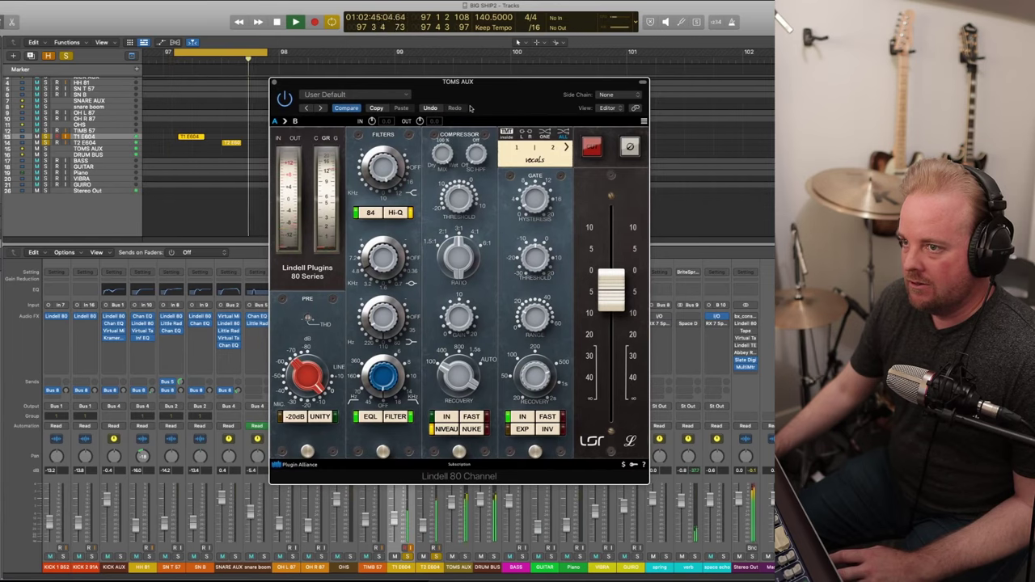
{"action": "key", "text": "space"}
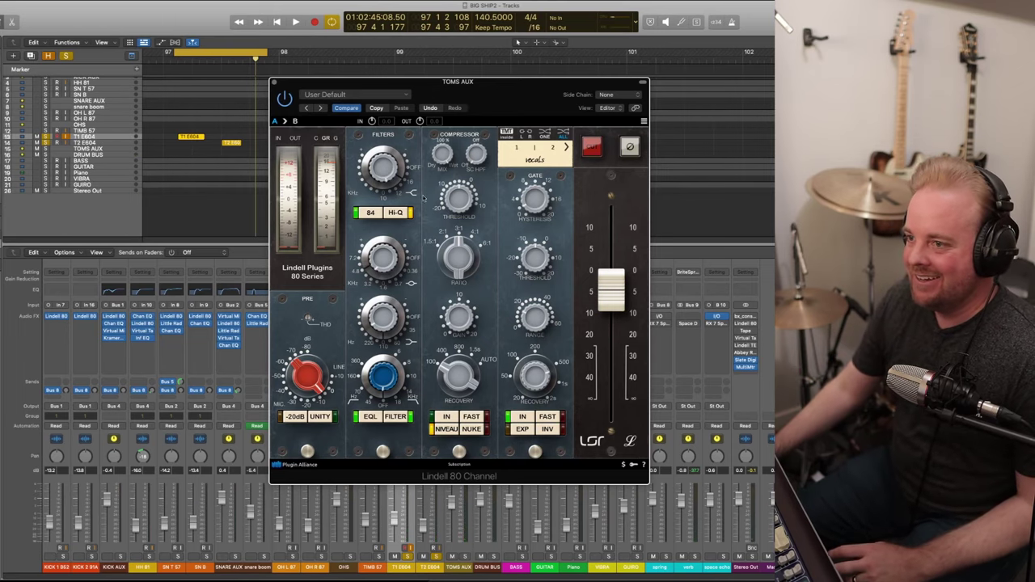
{"action": "key", "text": "space"}
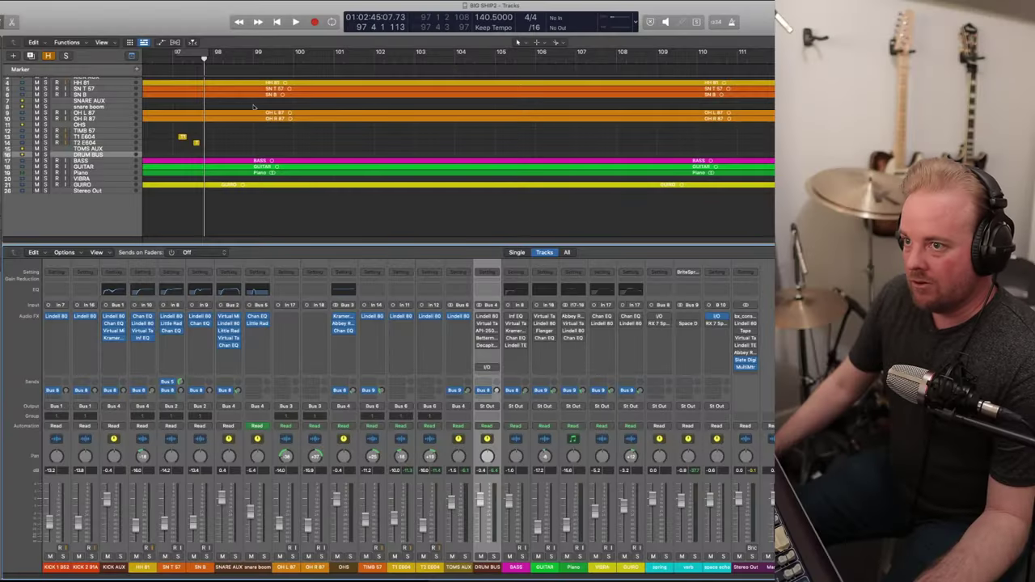
- Loop bars 93 to 95 of the full mix and mute the BASS, GUITAR, Piano, VIBRA and GUIRO tracks
{"action": "scroll", "coordinate": [215, 88], "scroll_direction": "left", "scroll_amount": 5}
{"action": "scroll", "coordinate": [194, 88], "scroll_direction": "up", "scroll_amount": 2}
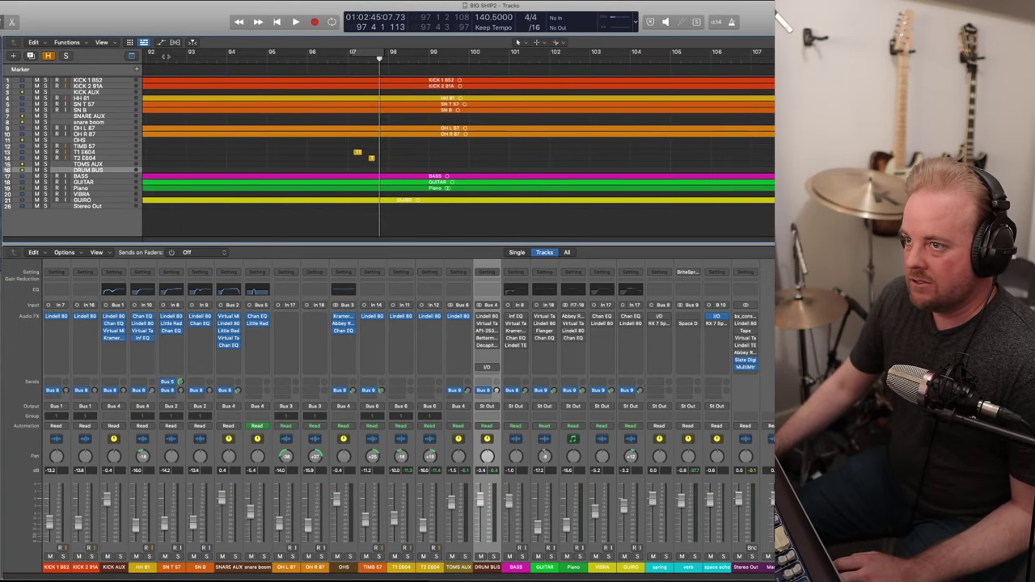
{"action": "left_click_drag", "start_coordinate": [191, 53], "coordinate": [272, 53]}
{"action": "key", "text": "space"}
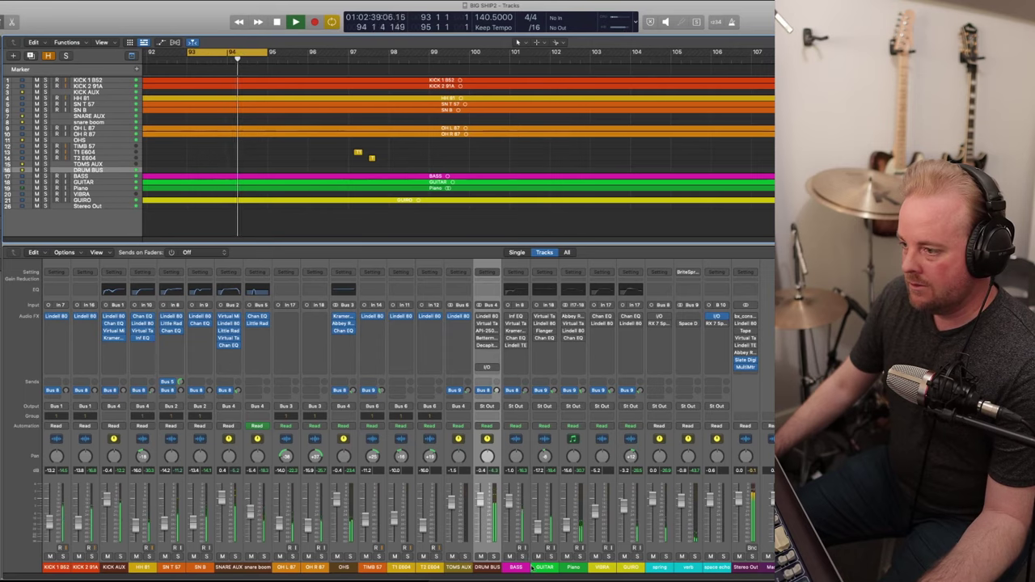
{"action": "left_click_drag", "start_coordinate": [529, 570], "coordinate": [640, 568]}
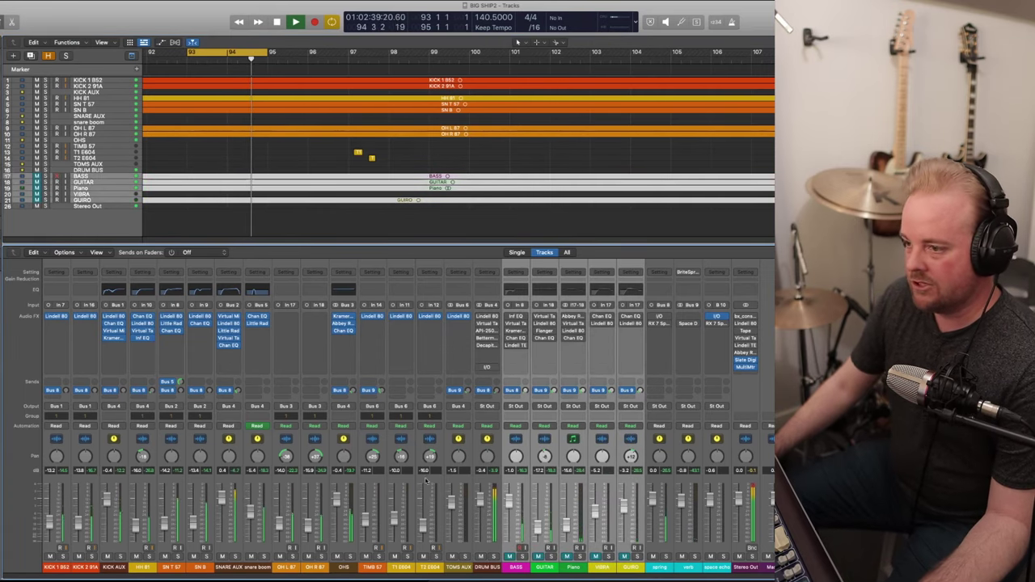
- Open the Lindell 80 Channel on DRUM BUS, place it over the track list, and engage it on the looped drums
{"action": "left_click", "coordinate": [478, 569]}
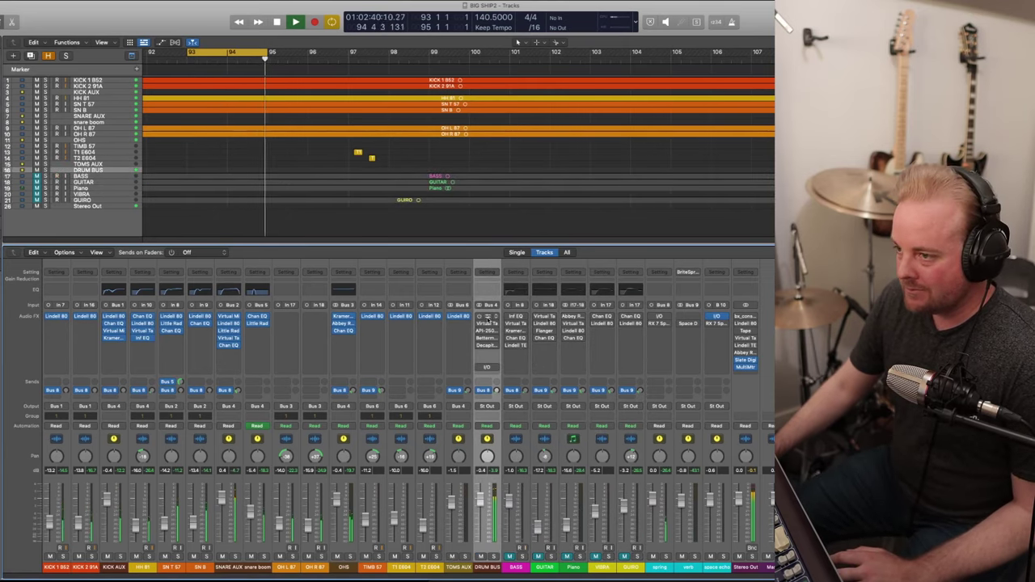
{"action": "left_click", "coordinate": [487, 319]}
{"action": "left_click_drag", "start_coordinate": [534, 121], "coordinate": [208, 96]}
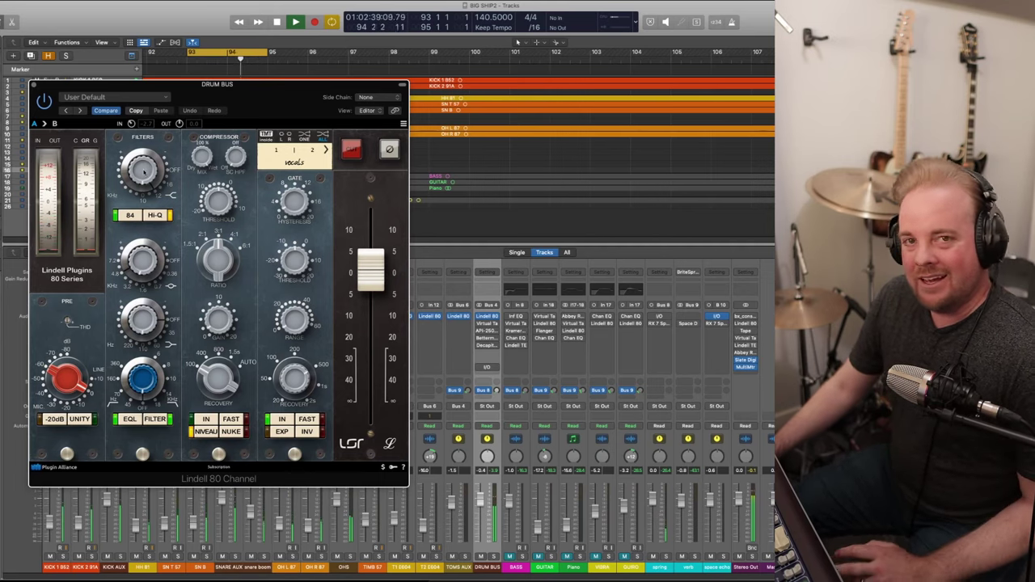
{"action": "key", "text": "space"}
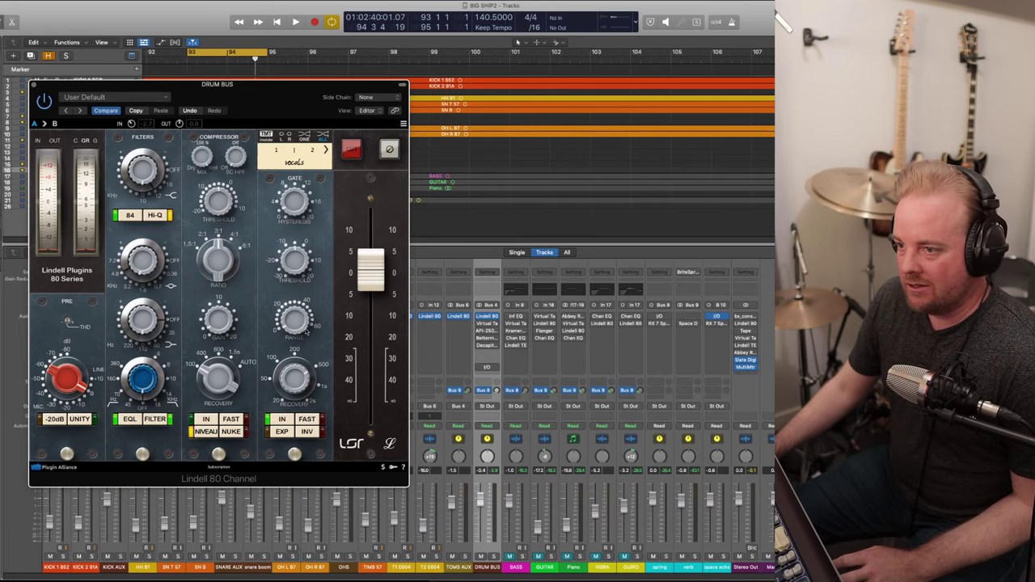
{"action": "mouse_move", "coordinate": [309, 327]}
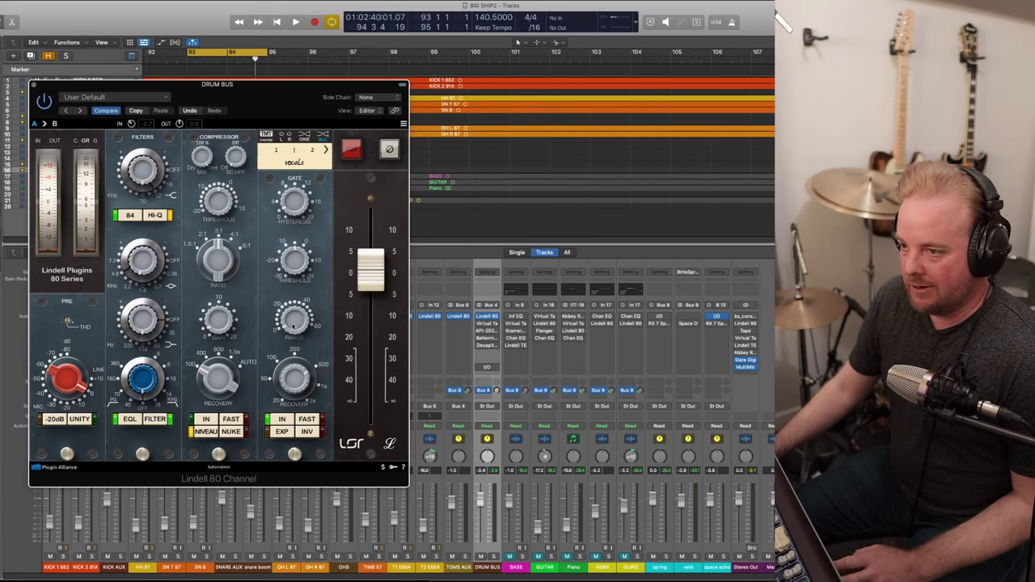
{"action": "key", "text": "space"}
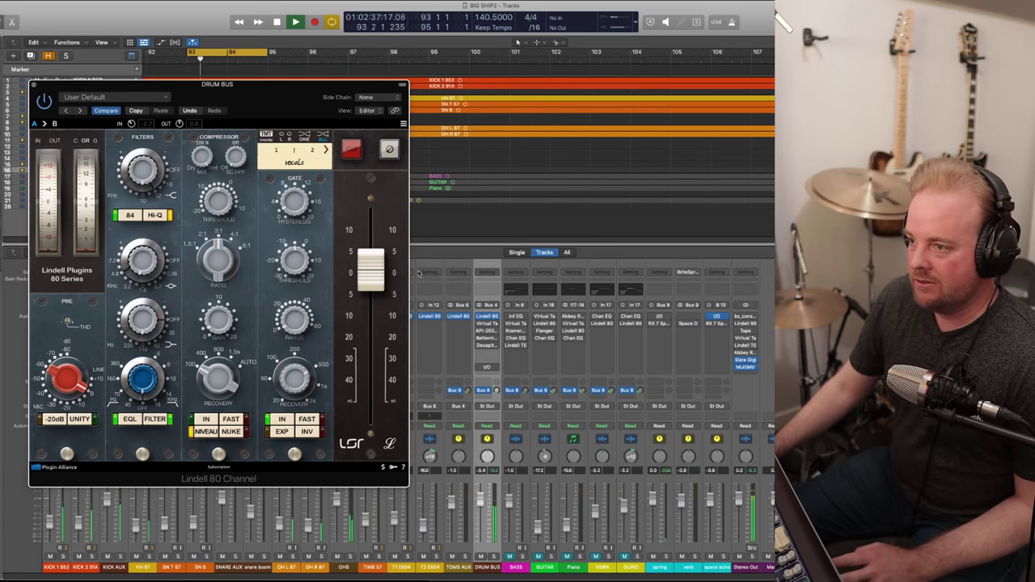
- Open Virtual Tape Machines on DRUM BUS beside the MultiMeter and engage it while listening to the looped drums
{"action": "left_click", "coordinate": [488, 323]}
{"action": "left_click_drag", "start_coordinate": [474, 113], "coordinate": [77, 113]}
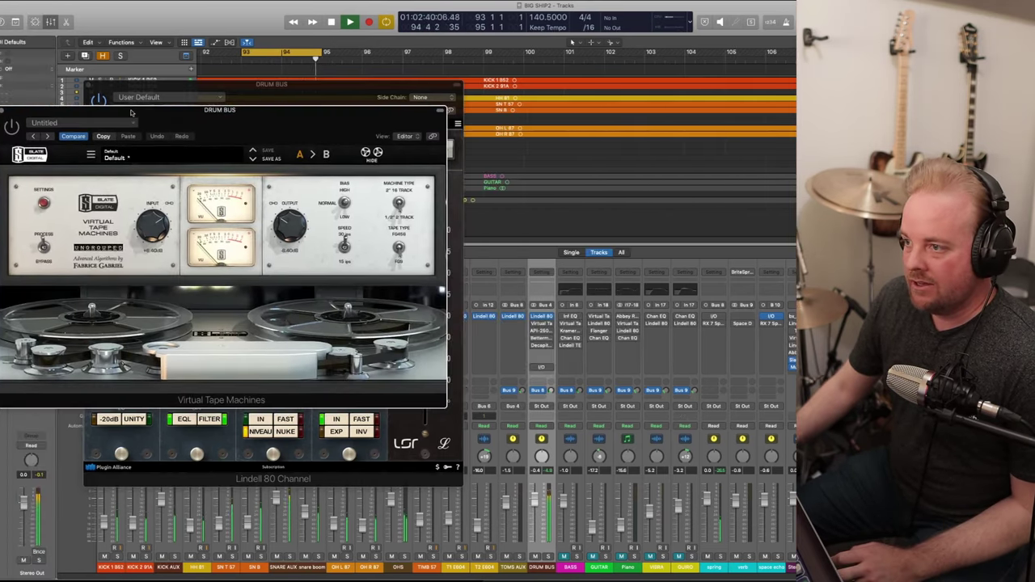
{"action": "key", "text": "m"}
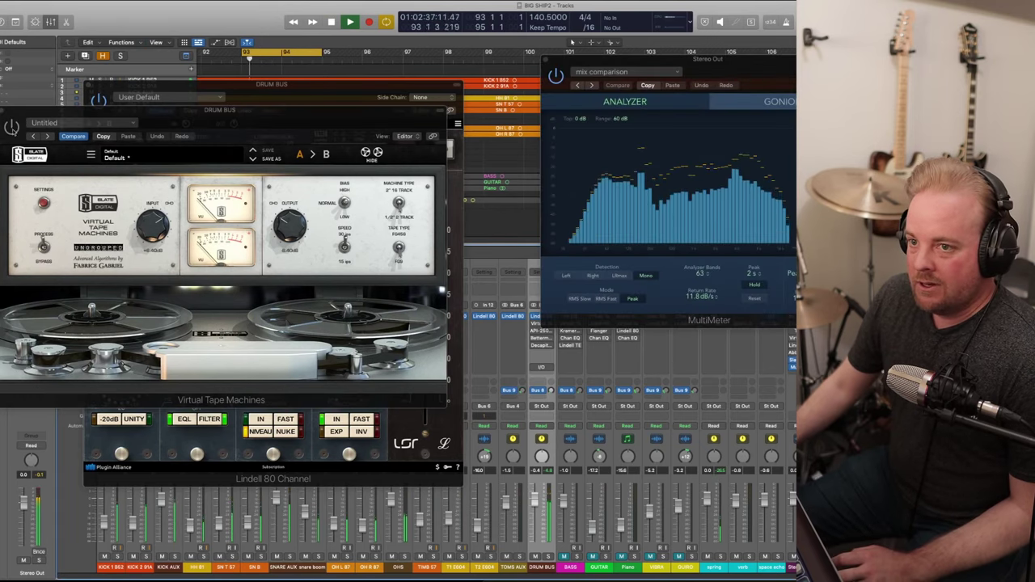
{"action": "left_click", "coordinate": [215, 241]}
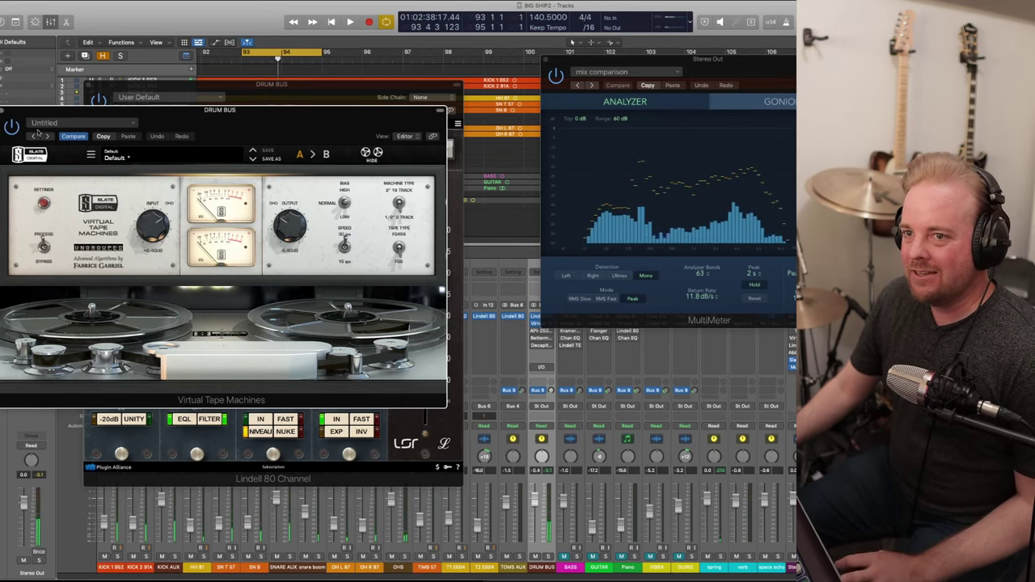
{"action": "key", "text": "space"}
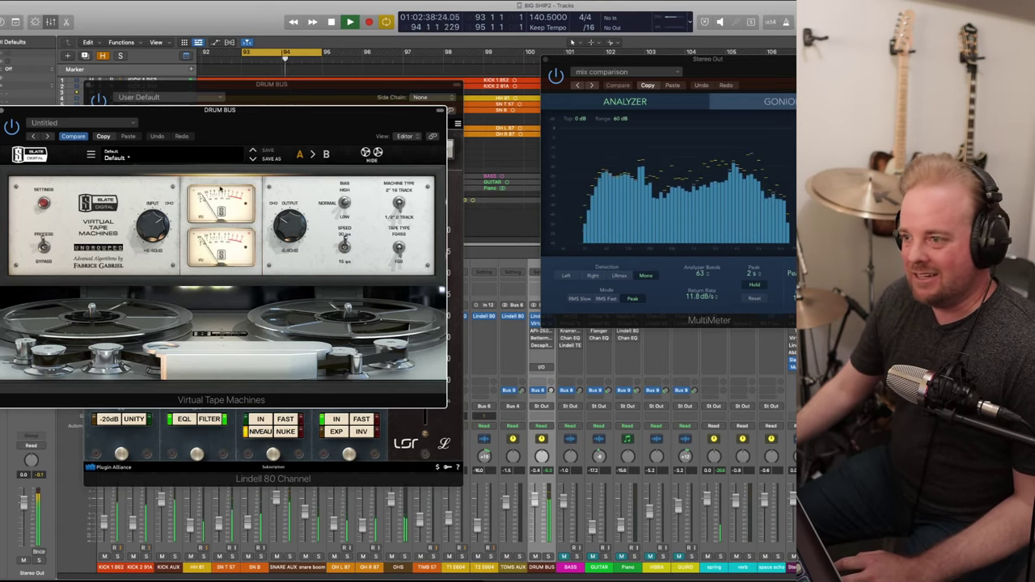
- Open the API-2500 compressor on DRUM BUS, engage it on the looped drums, then close its window
{"action": "left_click", "coordinate": [541, 333]}
{"action": "left_click_drag", "start_coordinate": [534, 117], "coordinate": [223, 129]}
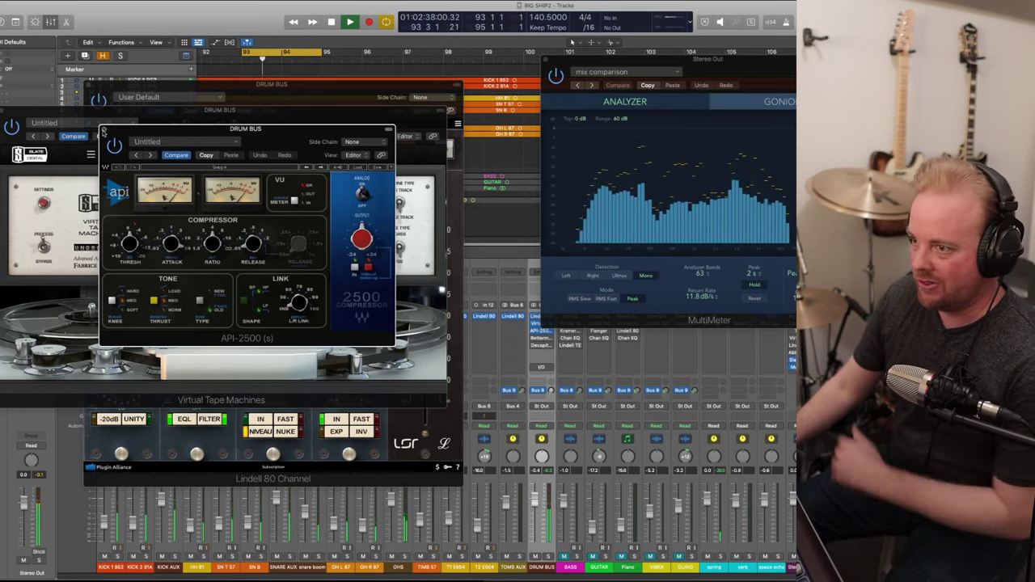
{"action": "left_click", "coordinate": [103, 129]}
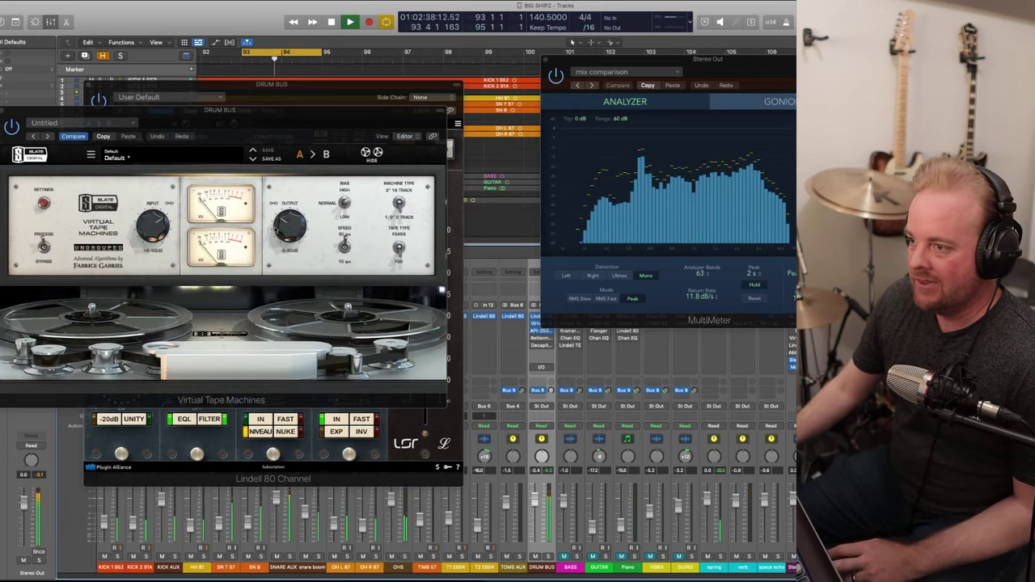
- Open the Bettermaker EQ232D on DRUM BUS and place it beside the MultiMeter
{"action": "left_click", "coordinate": [540, 338]}
{"action": "left_click_drag", "start_coordinate": [437, 97], "coordinate": [289, 132]}
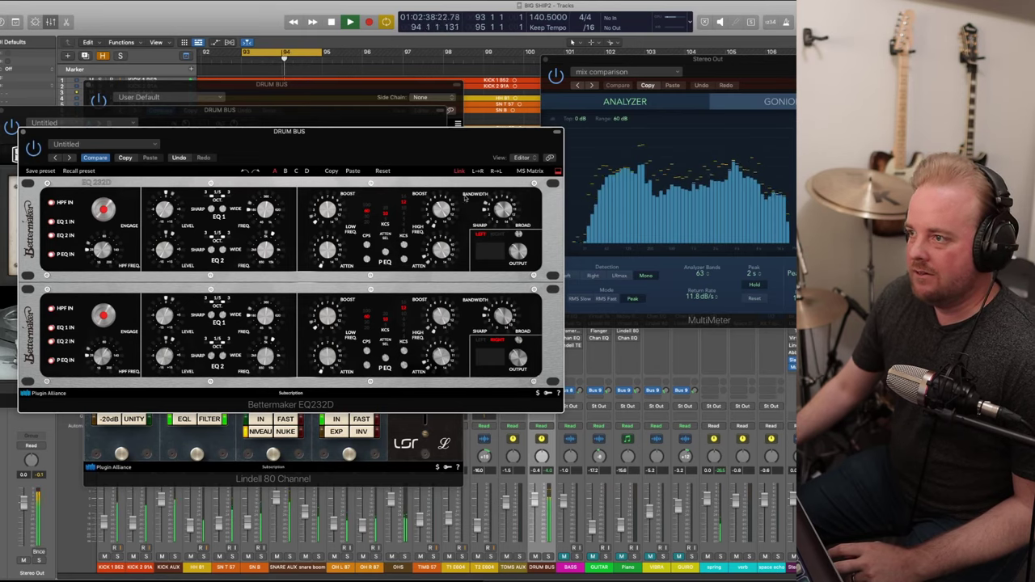
- Stop playback and examine the Bettermaker EQ232D's high-pass filter, EQ 1 and EQ 2 level, frequency and bandwidth settings on DRUM BUS
{"action": "key", "text": "space"}
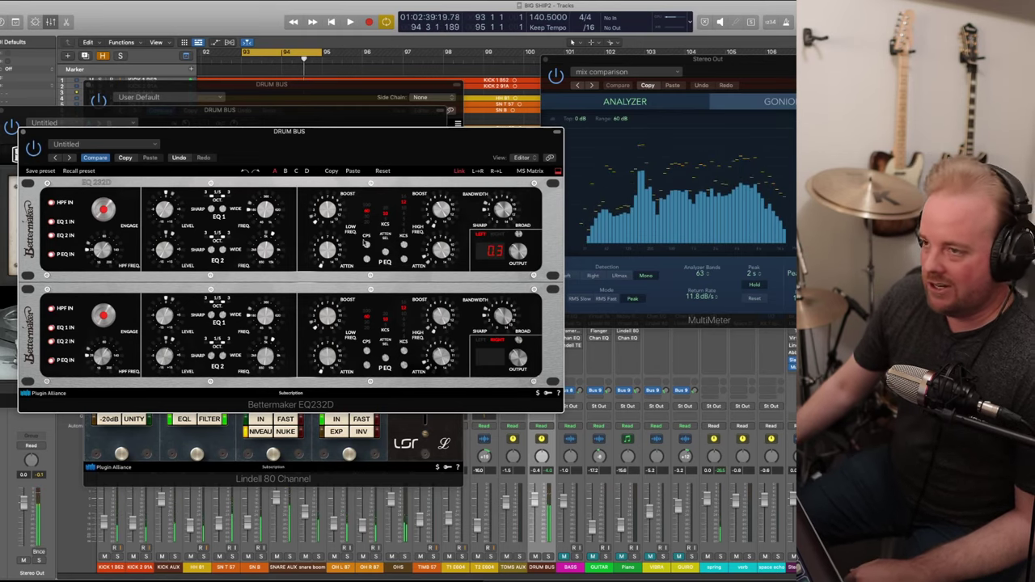
{"action": "mouse_move", "coordinate": [99, 251]}
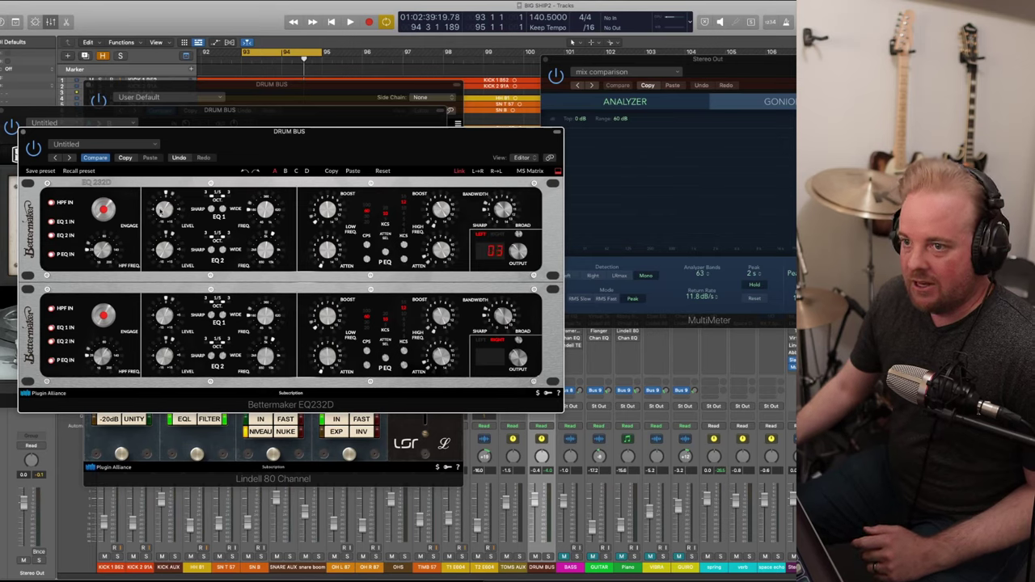
{"action": "mouse_move", "coordinate": [68, 212]}
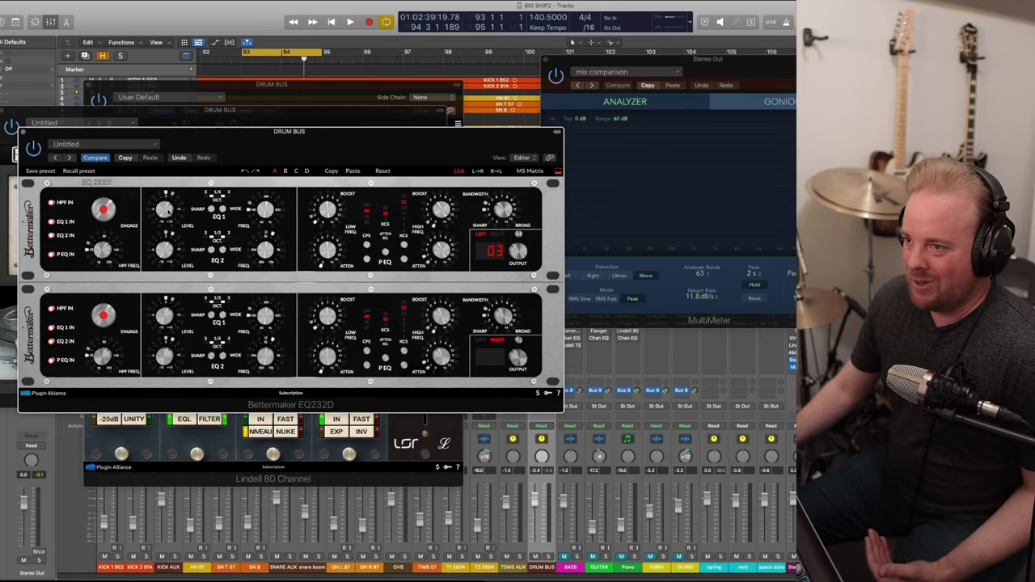
{"action": "mouse_move", "coordinate": [255, 212]}
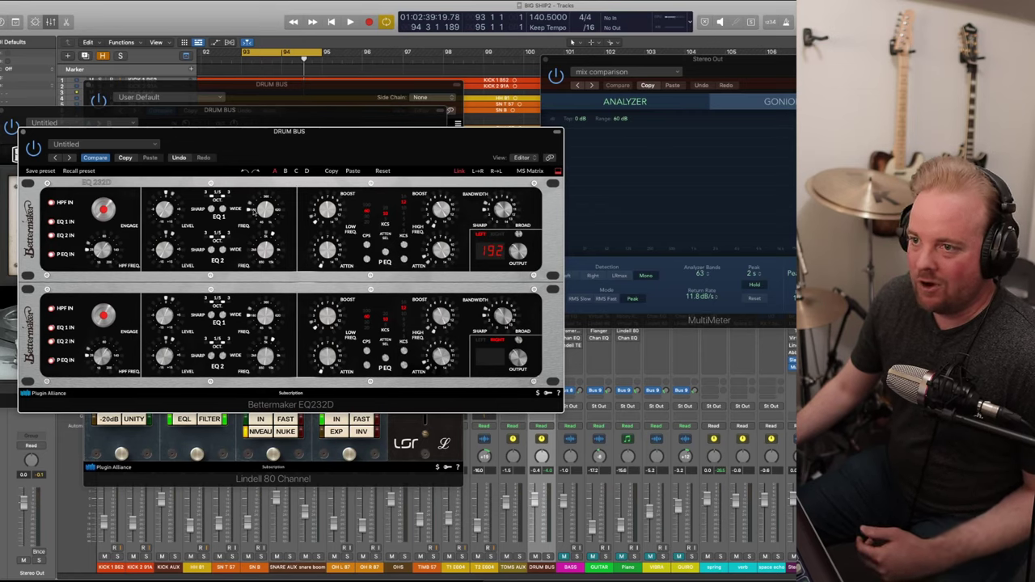
{"action": "mouse_move", "coordinate": [164, 249]}
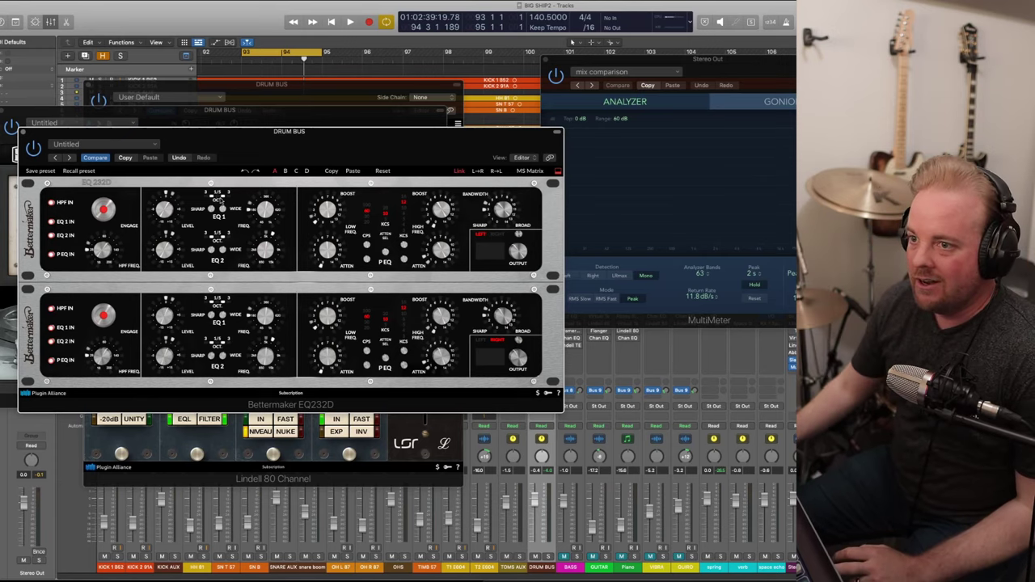
{"action": "mouse_move", "coordinate": [216, 196]}
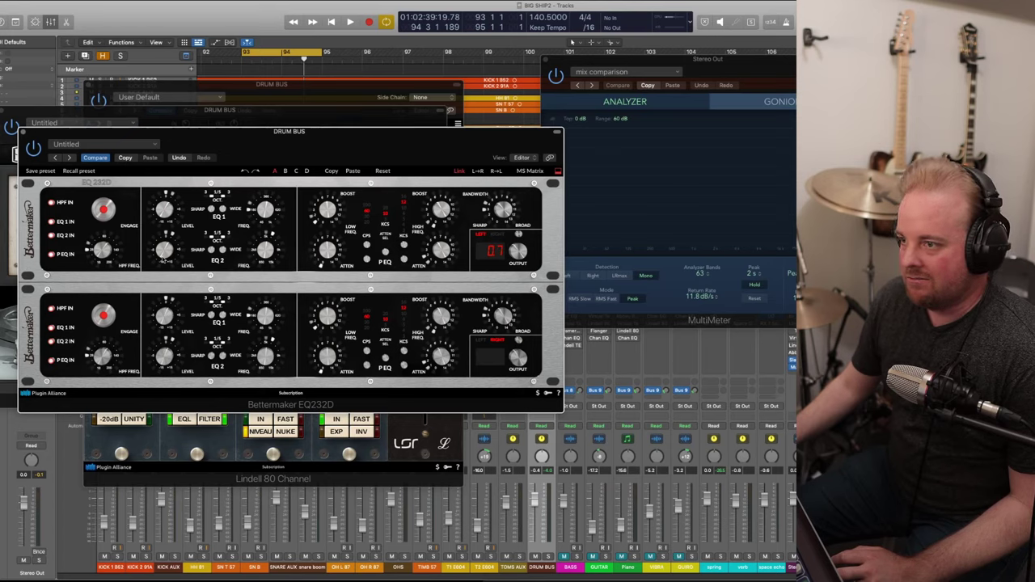
{"action": "mouse_move", "coordinate": [224, 250]}
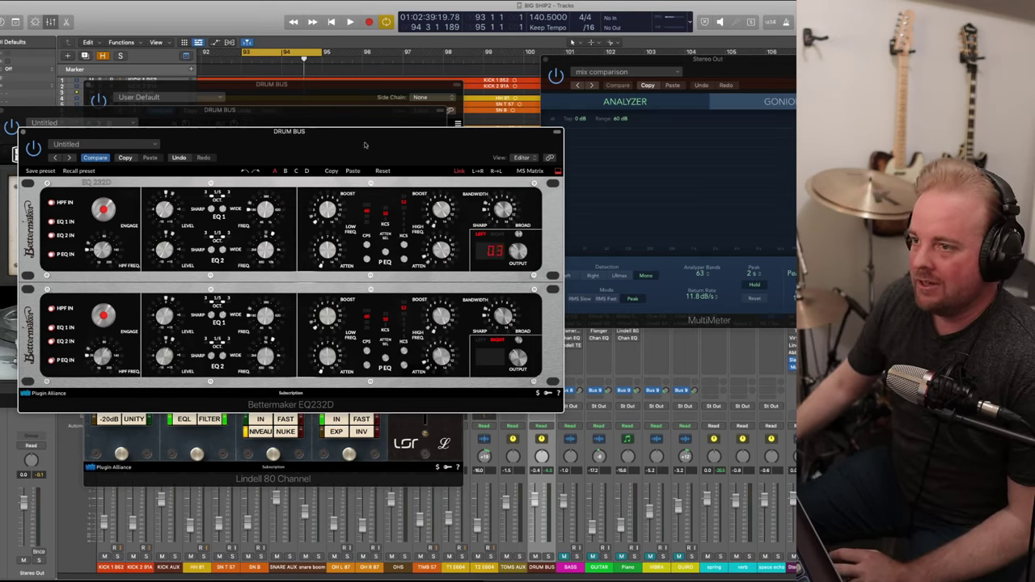
- Resume the drum loop, turn off the MultiMeter's peak hold, and close the open DRUM BUS plug-in windows
{"action": "key", "text": "space"}
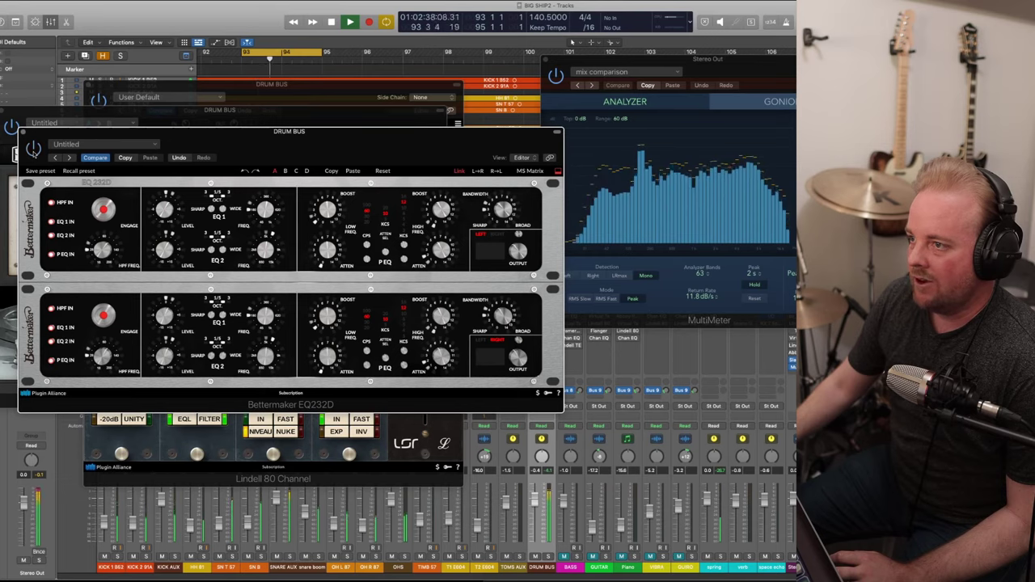
{"action": "left_click", "coordinate": [759, 288]}
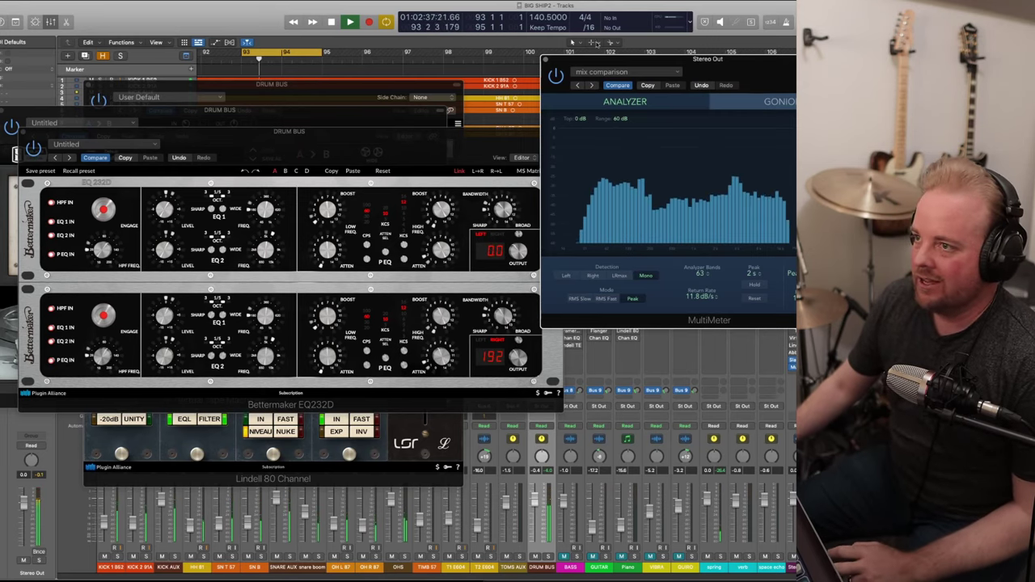
{"action": "key", "text": "super+w"}
{"action": "key", "text": "super+w"}
{"action": "key", "text": "super+w"}
{"action": "key", "text": "super+w"}
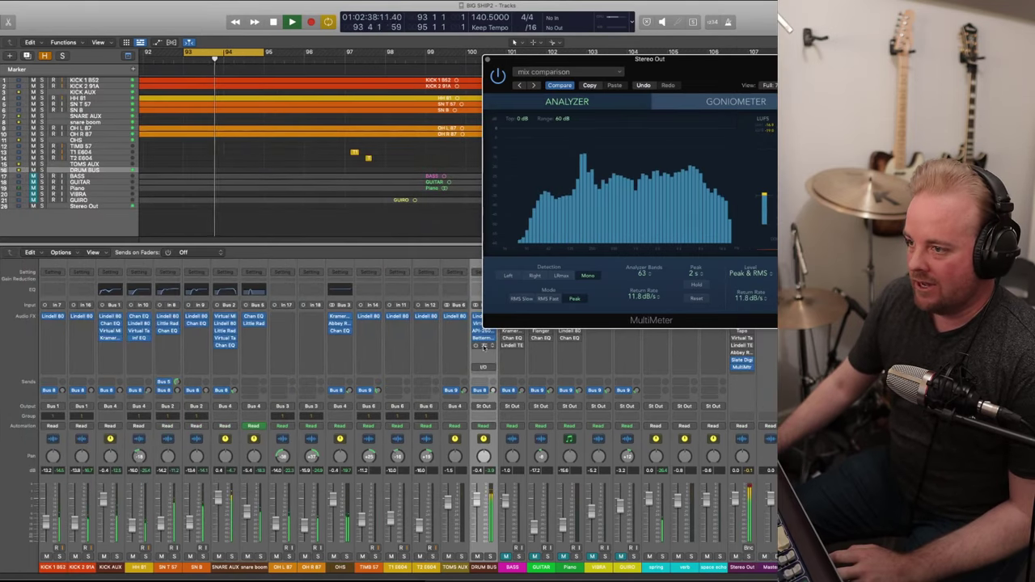
- Open Decapitator on DRUM BUS and engage it on the looped drums, then close it and move the MultiMeter higher
{"action": "left_click", "coordinate": [484, 346]}
{"action": "left_click_drag", "start_coordinate": [176, 185], "coordinate": [98, 158]}
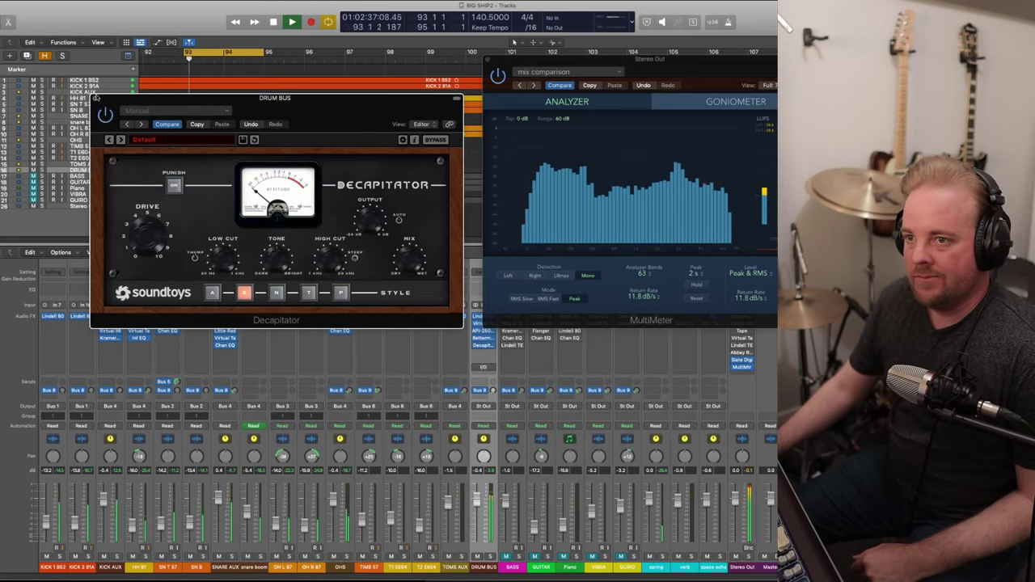
{"action": "left_click", "coordinate": [95, 98]}
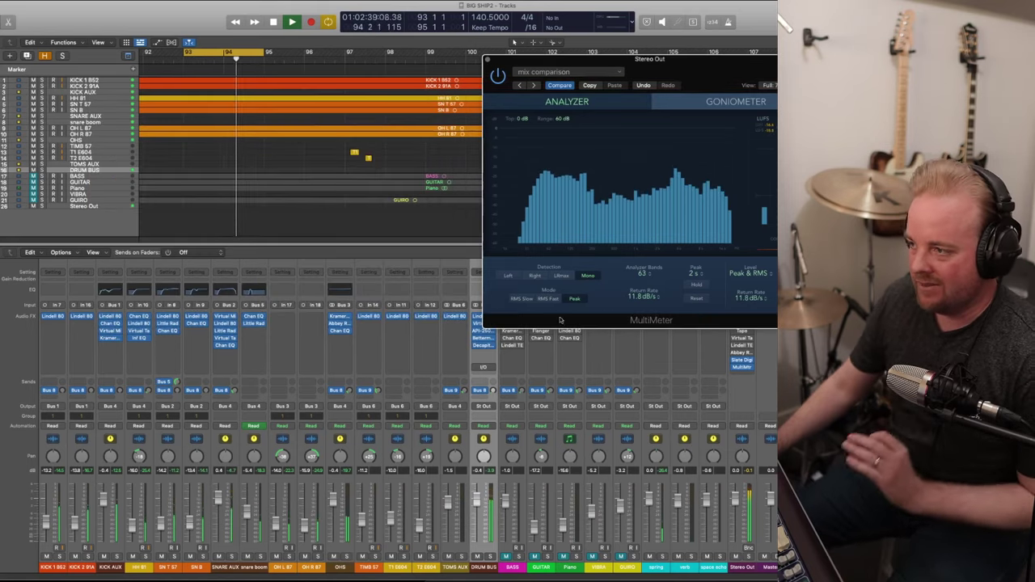
{"action": "left_click_drag", "start_coordinate": [683, 70], "coordinate": [682, 36]}
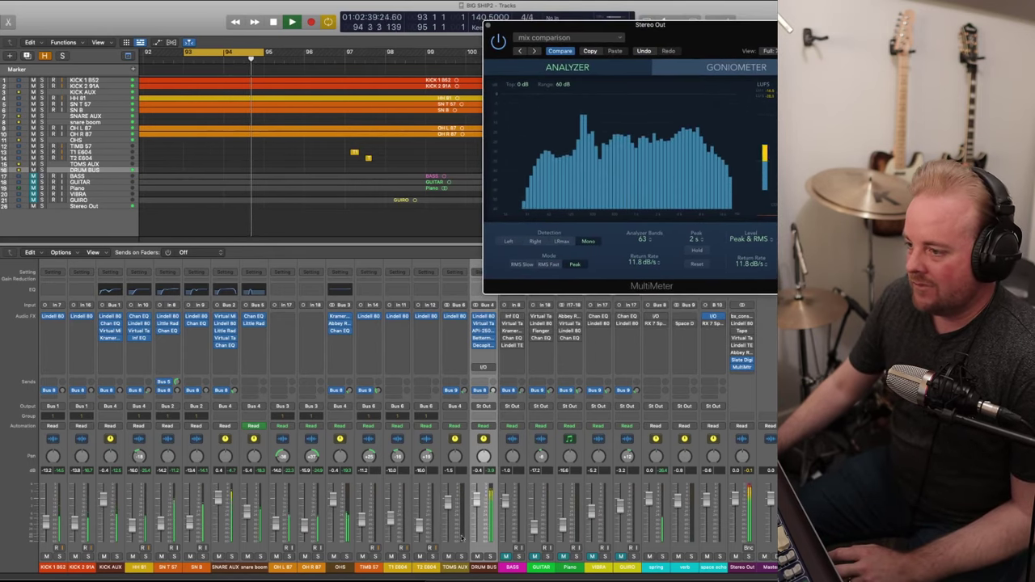
- Stop the drum loop, unmute and solo BASS, and play the loop with only the bass
{"action": "key", "text": "space"}
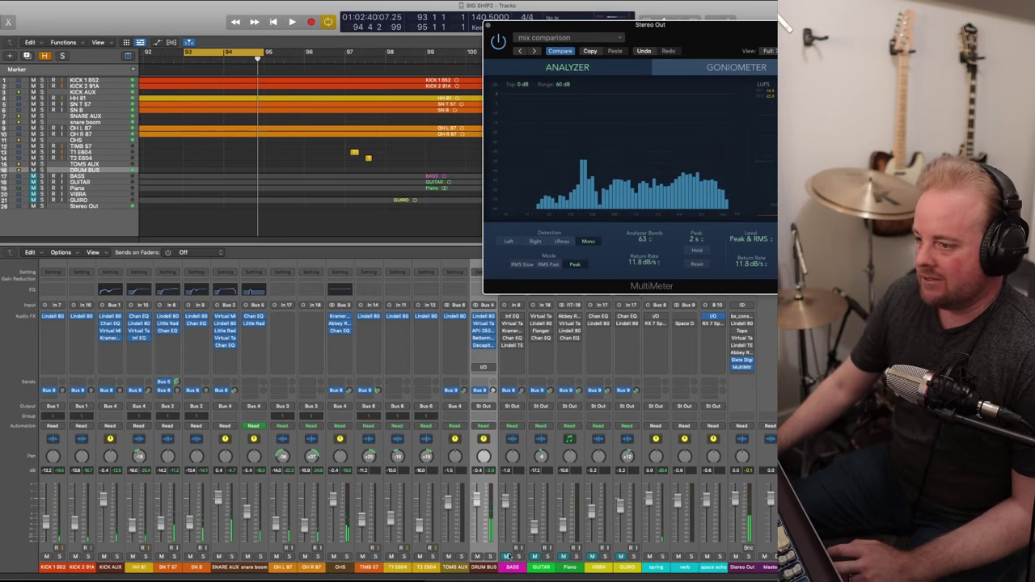
{"action": "left_click", "coordinate": [515, 565]}
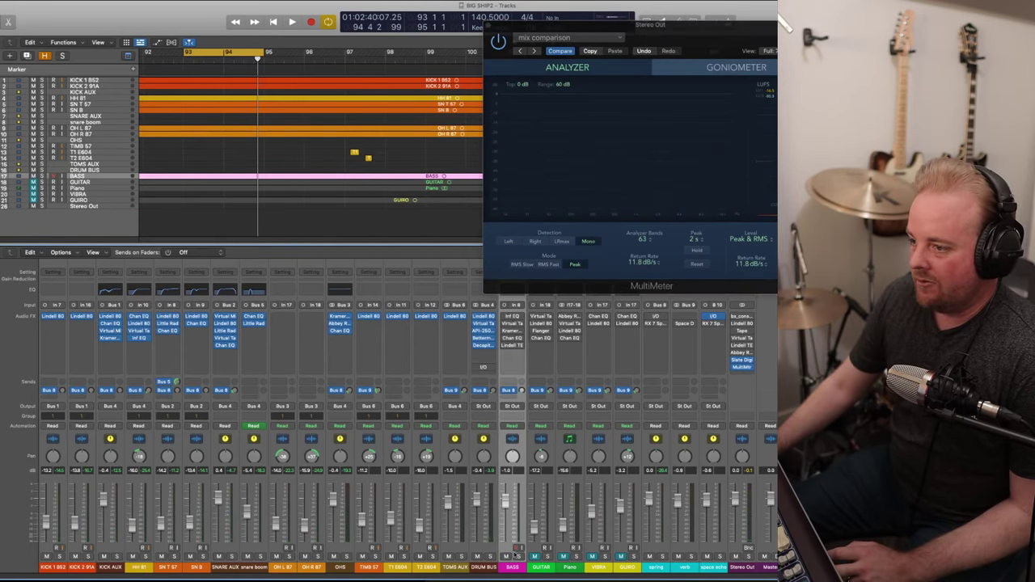
{"action": "left_click", "coordinate": [517, 557]}
{"action": "key", "text": "space"}
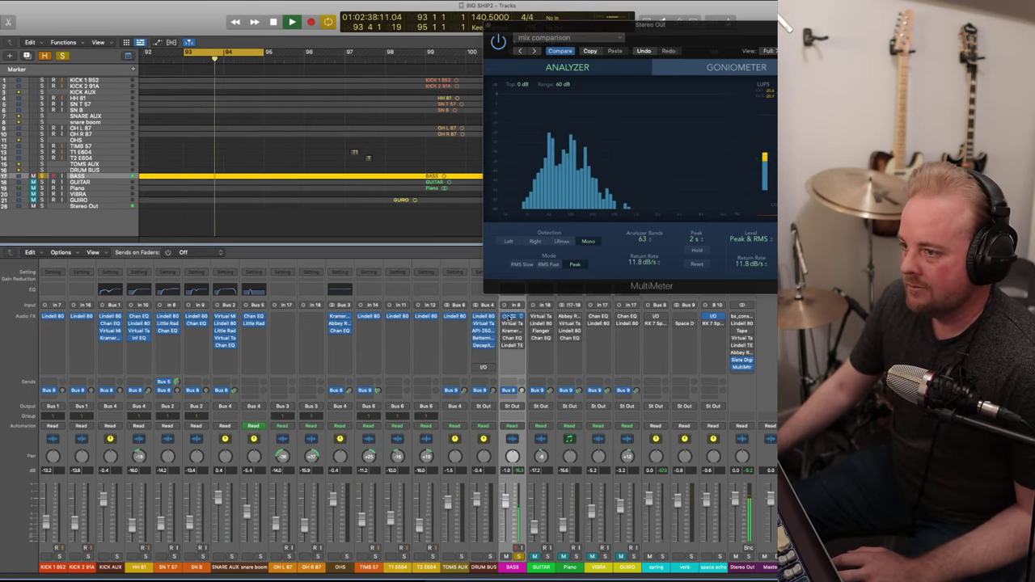
- Open Infinity EQ on BASS, place it beside the MultiMeter, inspect its bands, and engage it on the looped bass
{"action": "left_click", "coordinate": [512, 317]}
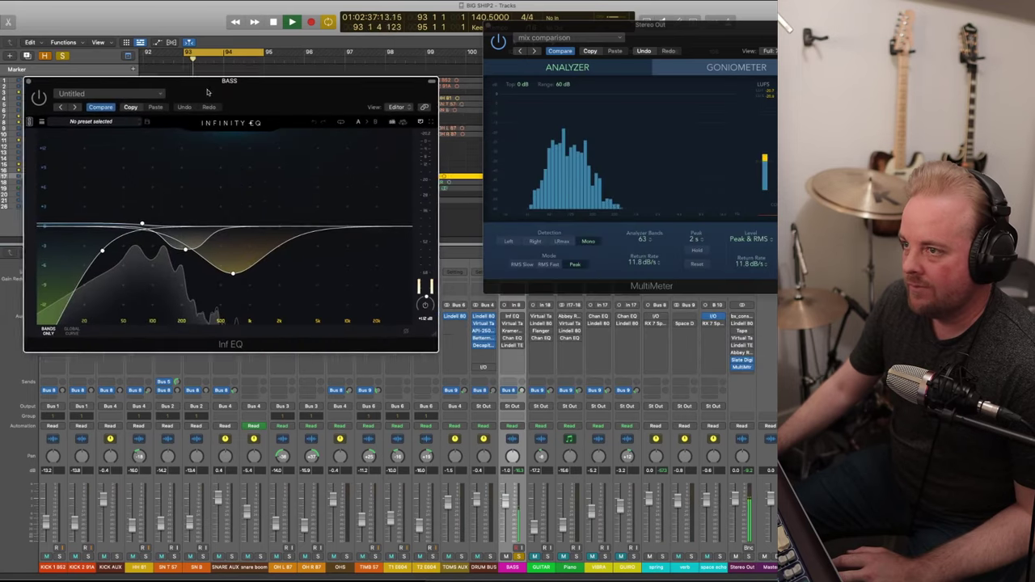
{"action": "left_click_drag", "start_coordinate": [207, 92], "coordinate": [233, 84]}
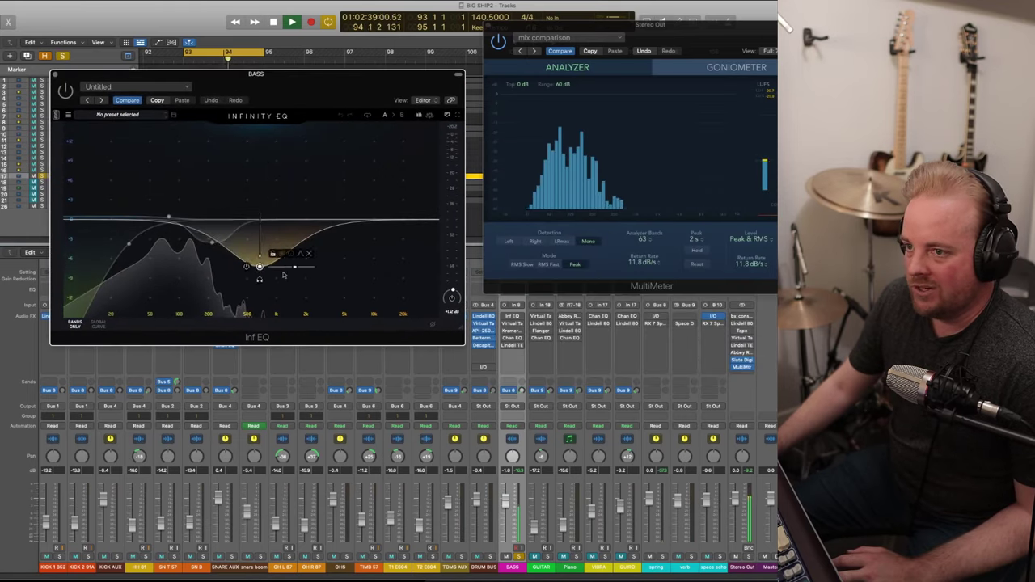
{"action": "left_click_drag", "start_coordinate": [211, 242], "coordinate": [129, 243]}
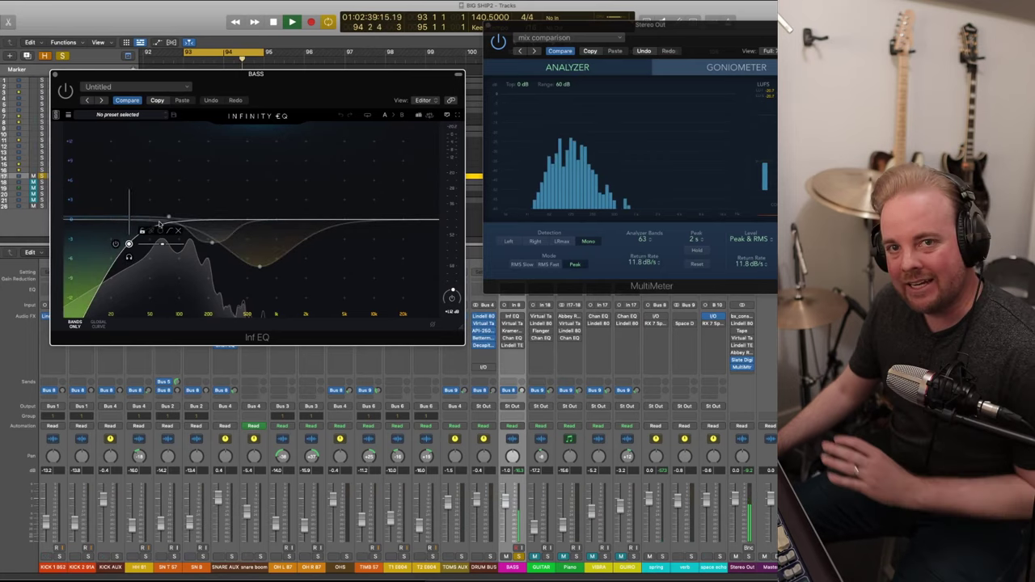
{"action": "left_click_drag", "start_coordinate": [162, 242], "coordinate": [168, 217]}
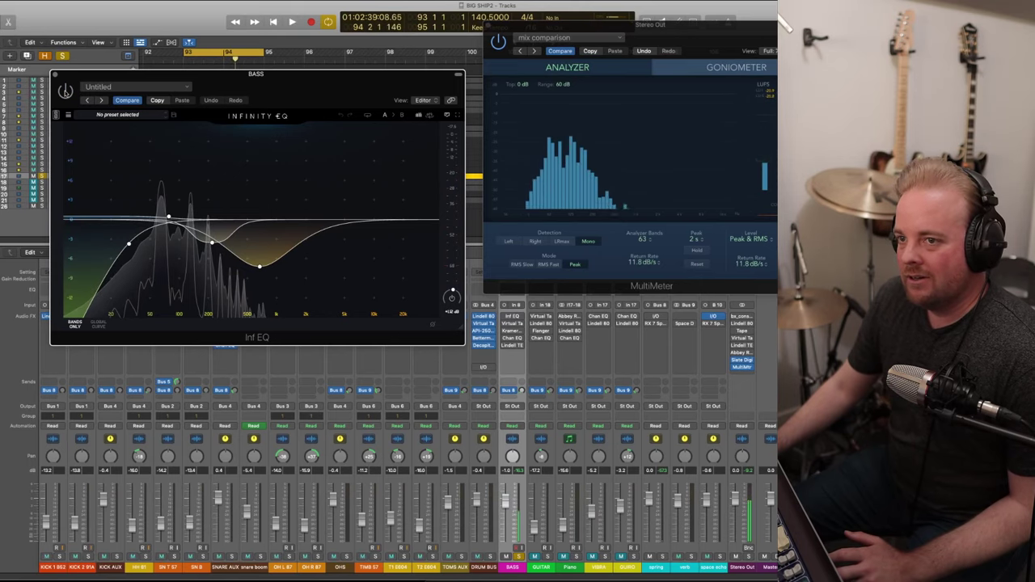
{"action": "key", "text": "space"}
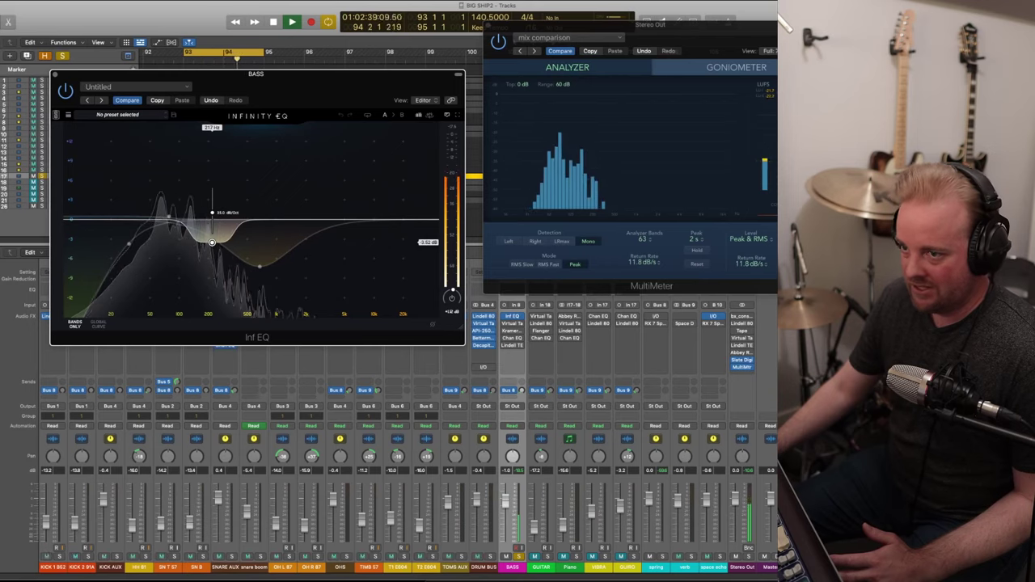
- Compare the looped bass with Infinity EQ's 667 Hz cut off and on, then close the EQ window
{"action": "left_click", "coordinate": [127, 99]}
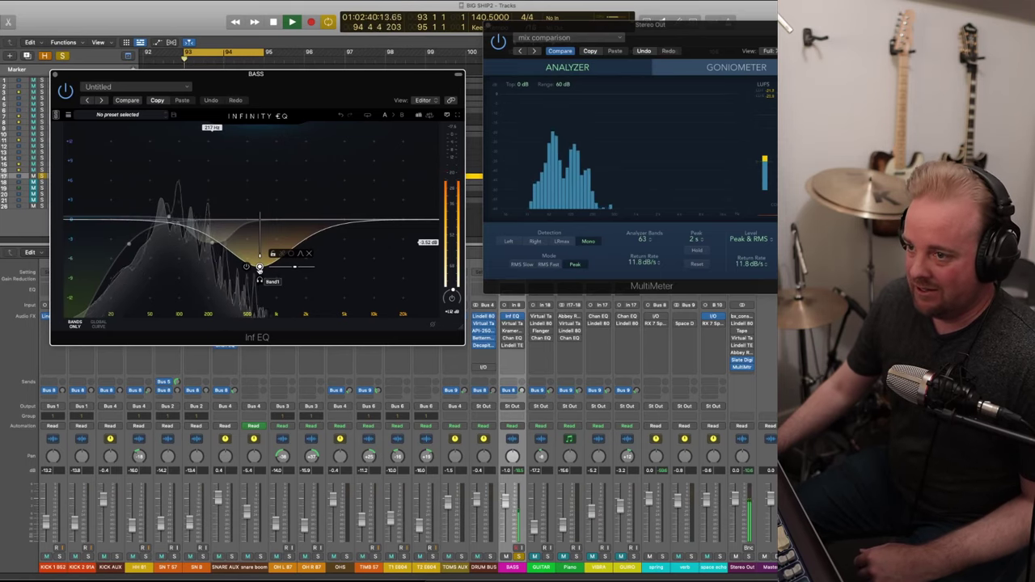
{"action": "left_click", "coordinate": [246, 267]}
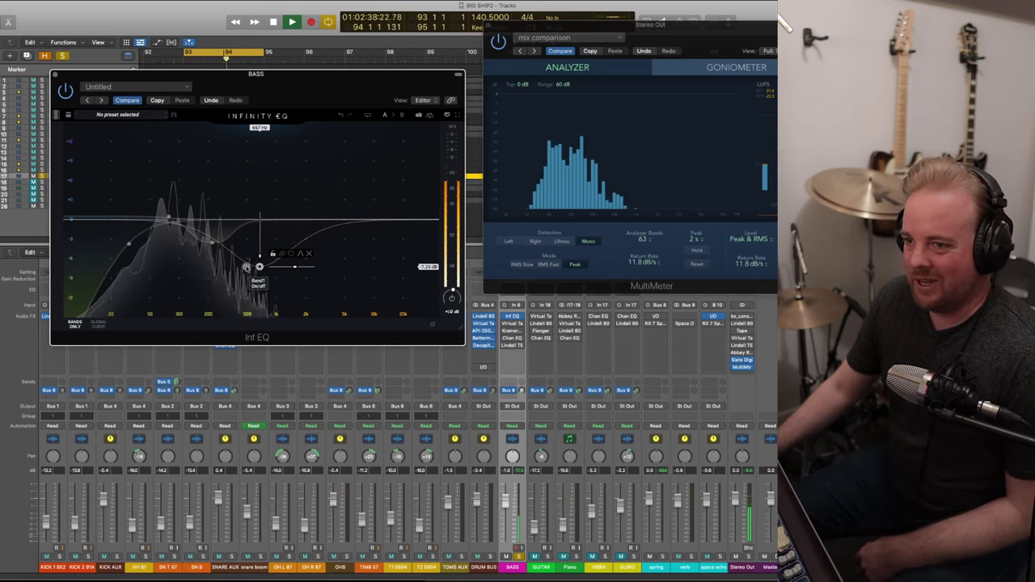
{"action": "left_click", "coordinate": [247, 267]}
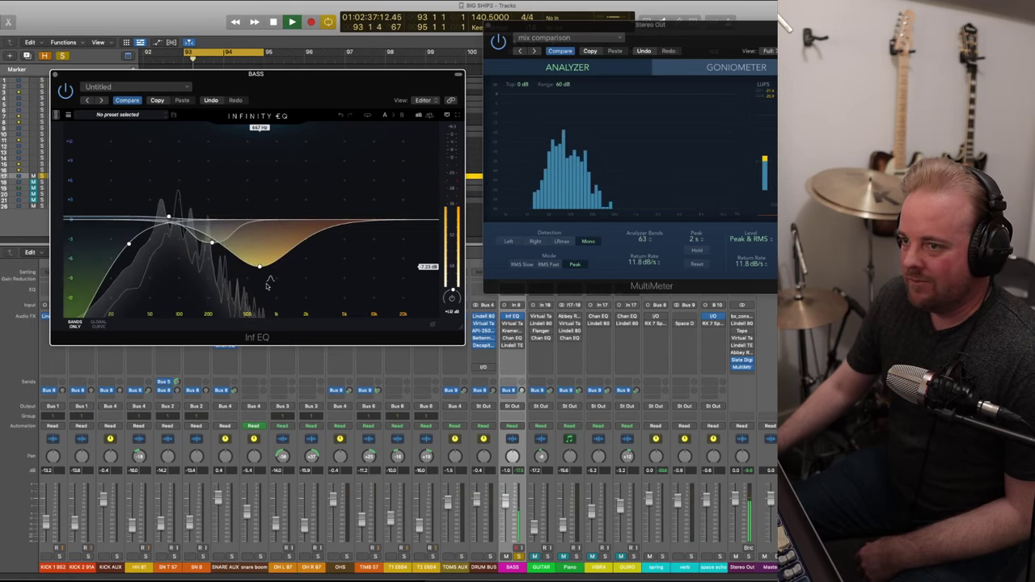
{"action": "left_click", "coordinate": [53, 75]}
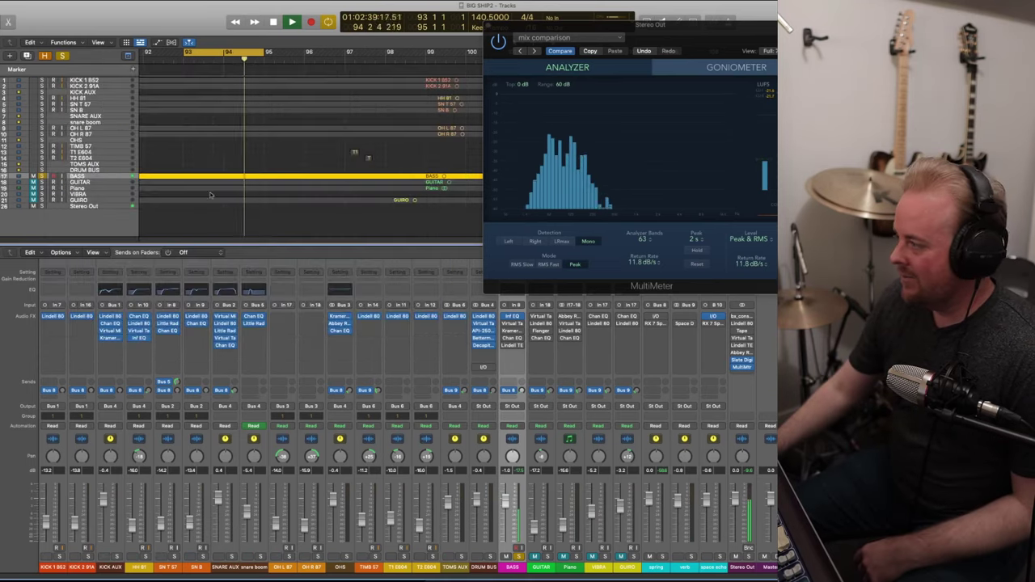
- Open Virtual Tape Machines on BASS, engage it, inspect its calibration settings, and close the window
{"action": "left_click", "coordinate": [512, 325]}
{"action": "left_click_drag", "start_coordinate": [411, 155], "coordinate": [69, 99]}
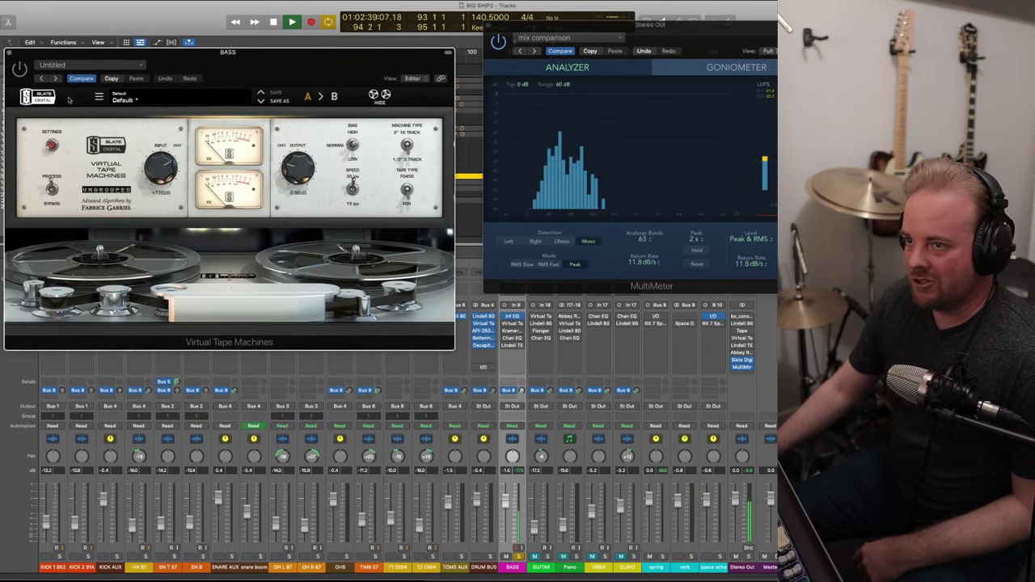
{"action": "left_click", "coordinate": [51, 146]}
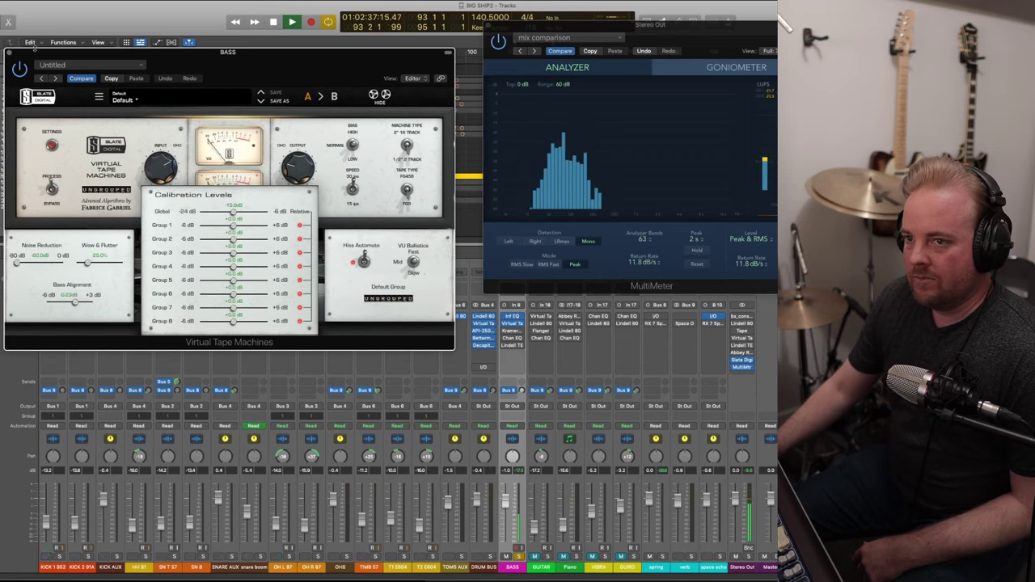
{"action": "left_click", "coordinate": [140, 131]}
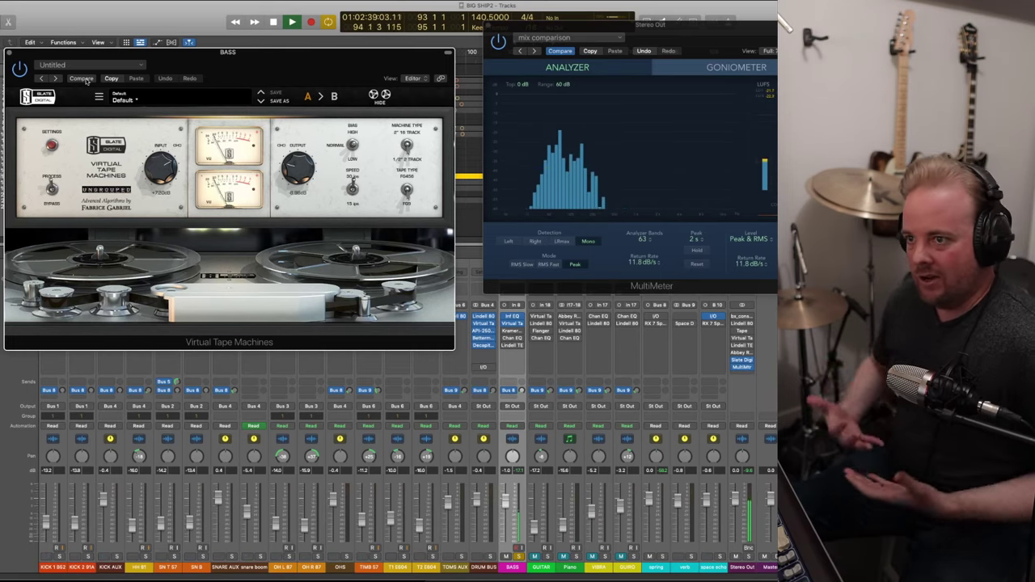
{"action": "left_click", "coordinate": [10, 53]}
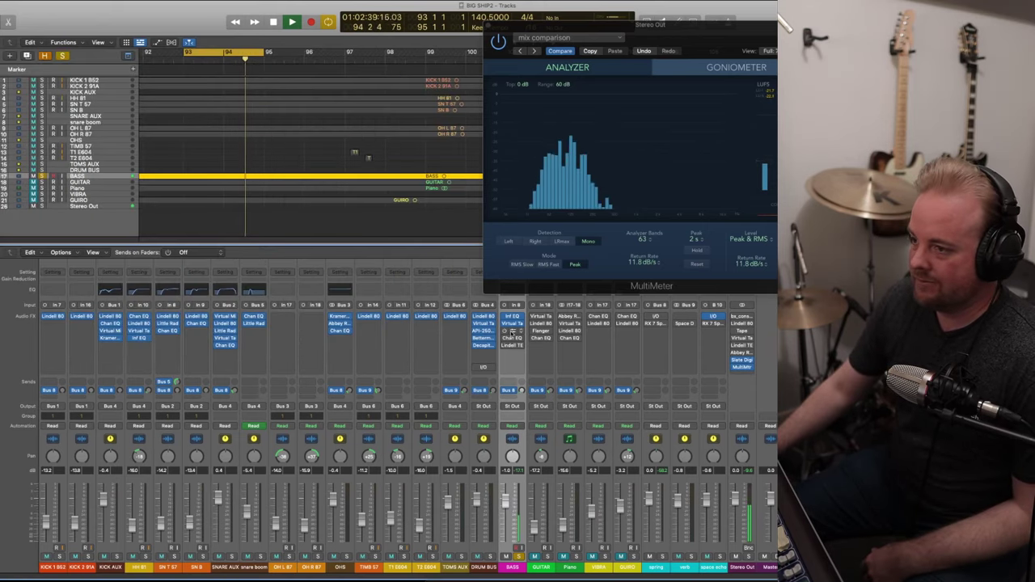
- Open the Kramer PIE compressor on BASS, engage it on the looped bass, then close its window
{"action": "left_click", "coordinate": [511, 333]}
{"action": "left_click_drag", "start_coordinate": [431, 115], "coordinate": [343, 95]}
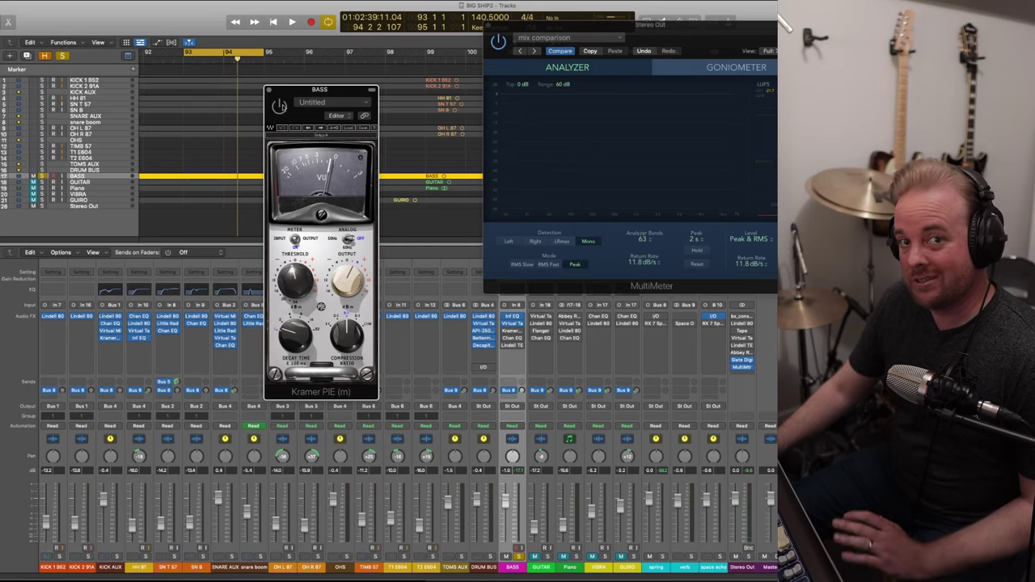
{"action": "key", "text": "space"}
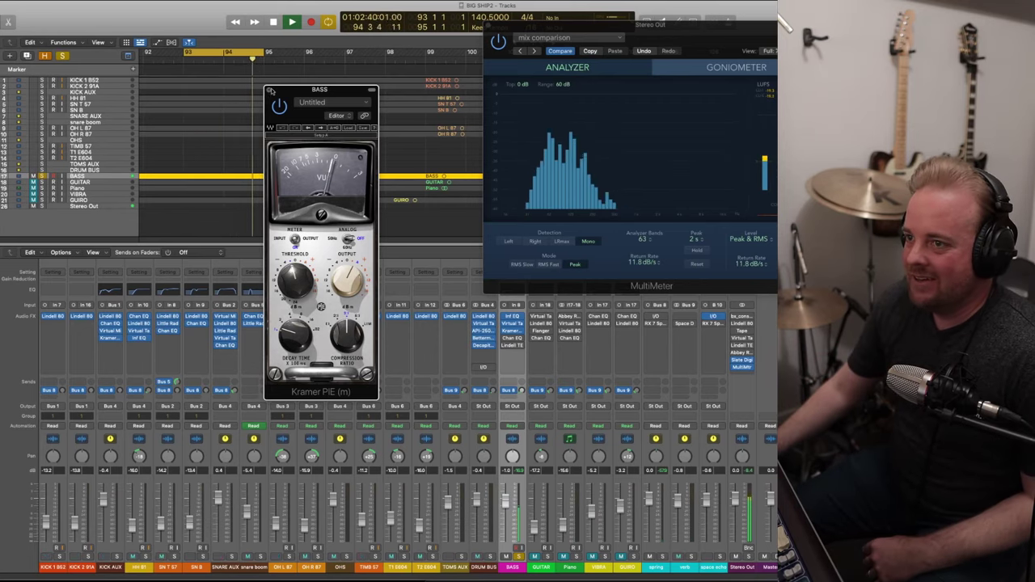
{"action": "left_click", "coordinate": [269, 90]}
- Open the Channel EQ on BASS, place it over the track list, and compare the loop with the EQ bypassed and engaged
{"action": "left_click", "coordinate": [513, 339]}
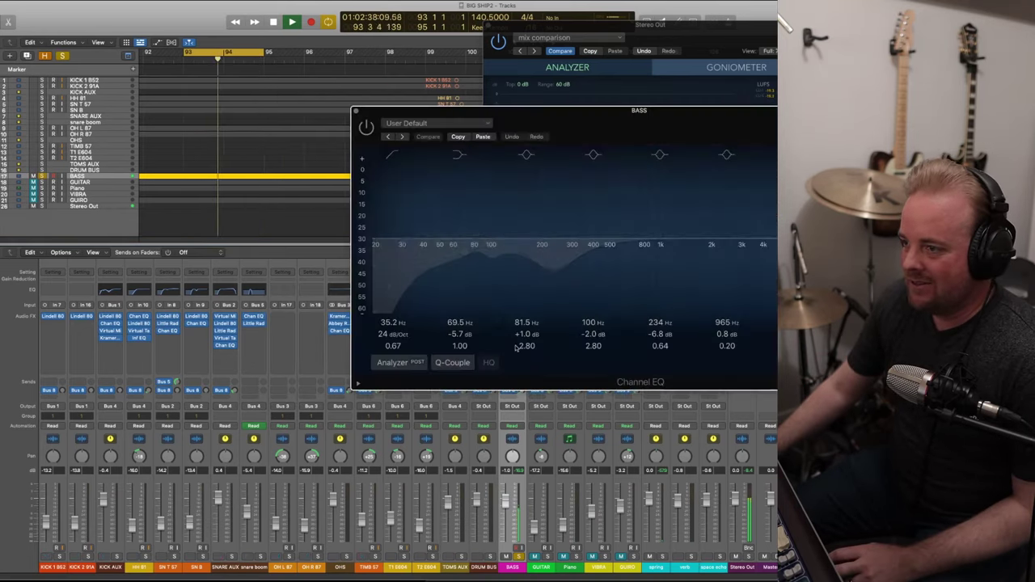
{"action": "left_click_drag", "start_coordinate": [576, 111], "coordinate": [214, 91]}
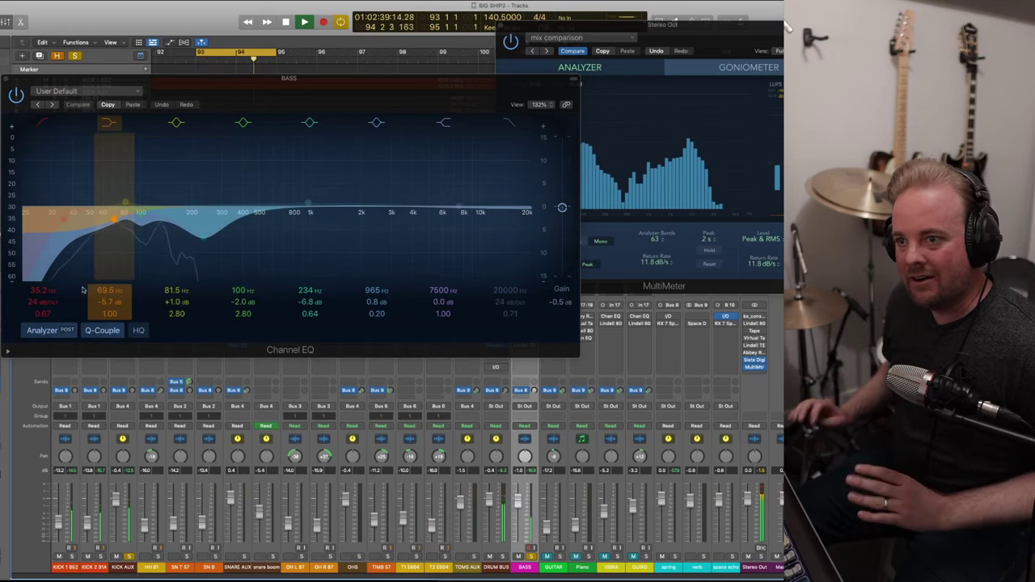
{"action": "left_click", "coordinate": [16, 95]}
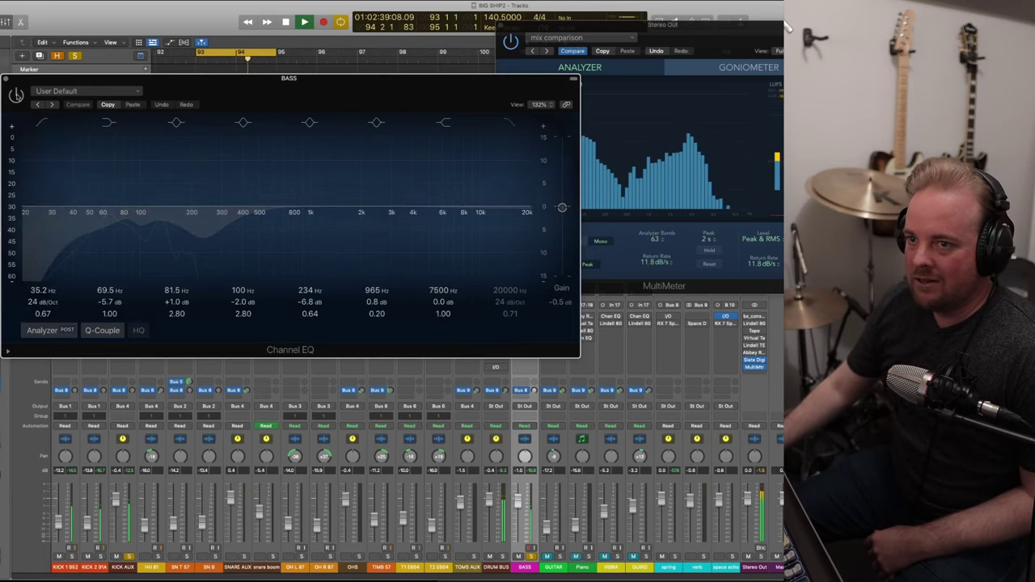
{"action": "left_click", "coordinate": [16, 95]}
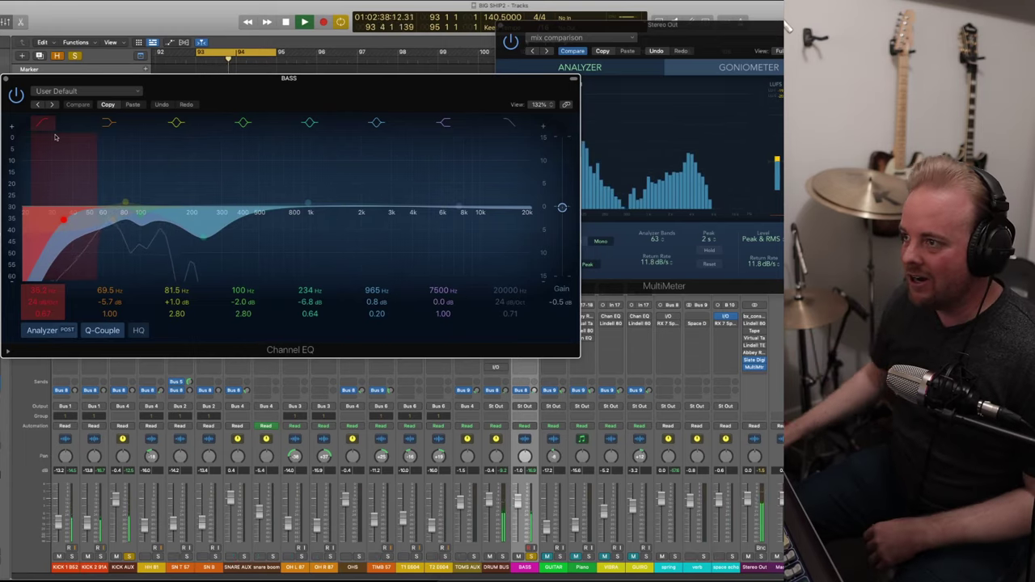
- Toggle the BASS Channel EQ's bypass, and open the KICK AUX Channel EQ stacked above the bass EQ beside the MultiMeter
{"action": "left_click_drag", "start_coordinate": [419, 87], "coordinate": [422, 238]}
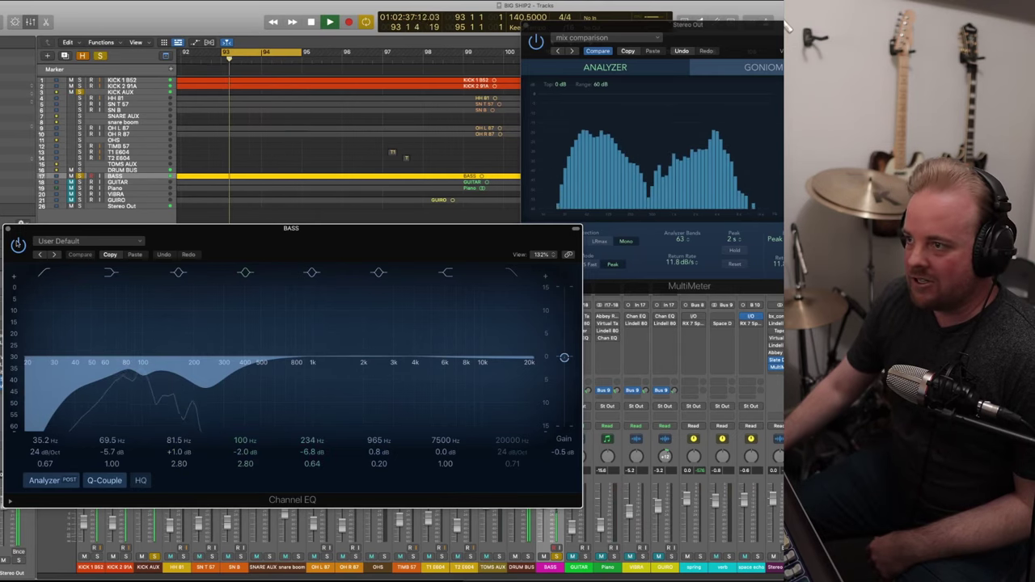
{"action": "left_click", "coordinate": [17, 243]}
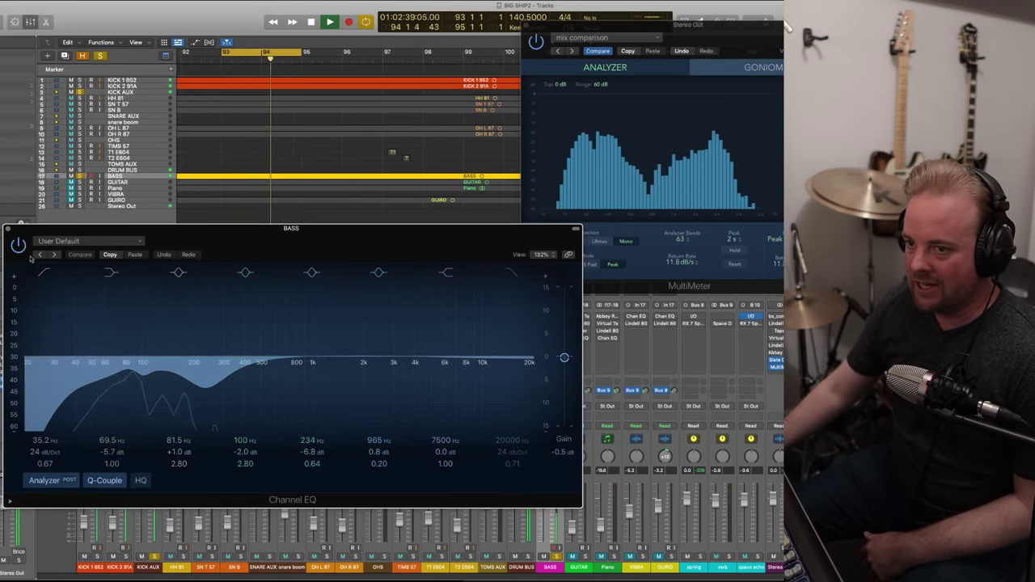
{"action": "left_click_drag", "start_coordinate": [39, 231], "coordinate": [243, 177]}
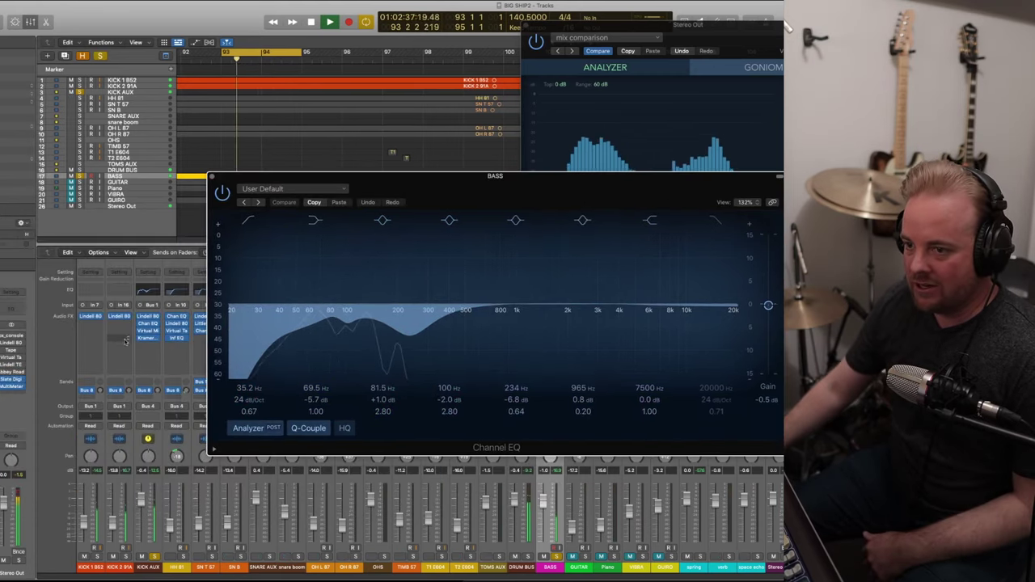
{"action": "left_click", "coordinate": [149, 325]}
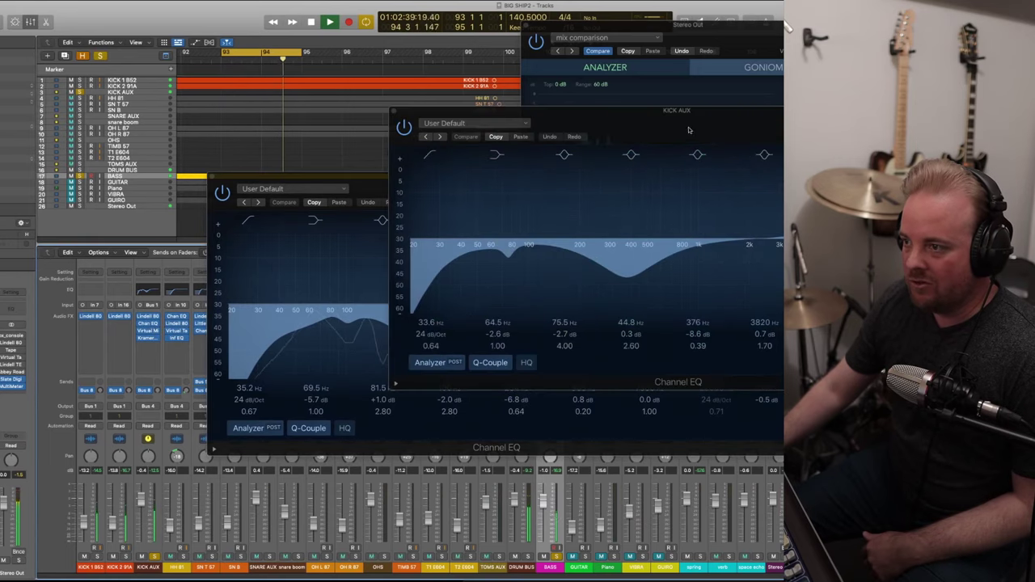
{"action": "left_click_drag", "start_coordinate": [732, 144], "coordinate": [344, 99]}
{"action": "left_click_drag", "start_coordinate": [651, 190], "coordinate": [437, 289]}
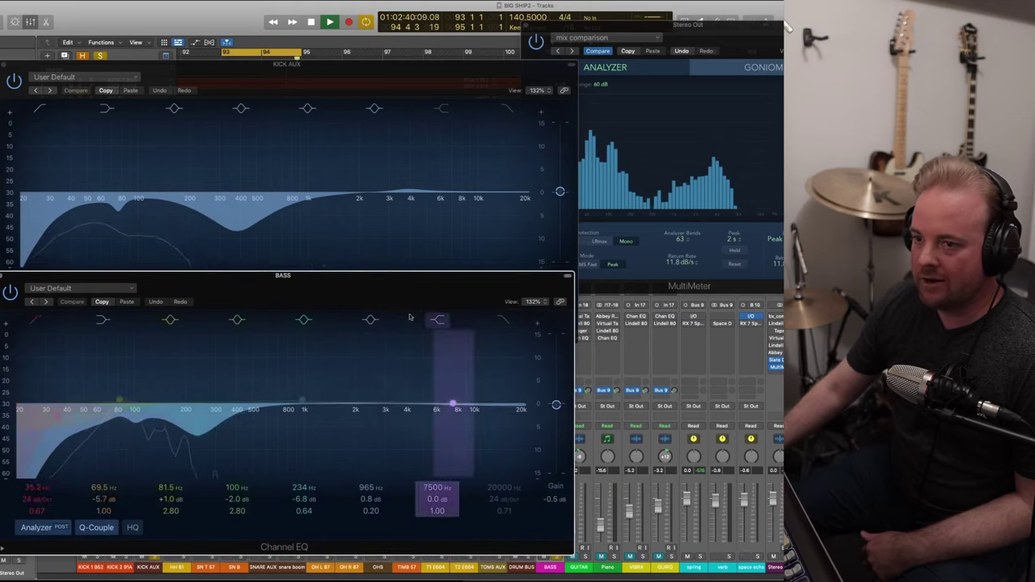
{"action": "left_click_drag", "start_coordinate": [709, 24], "coordinate": [740, 18]}
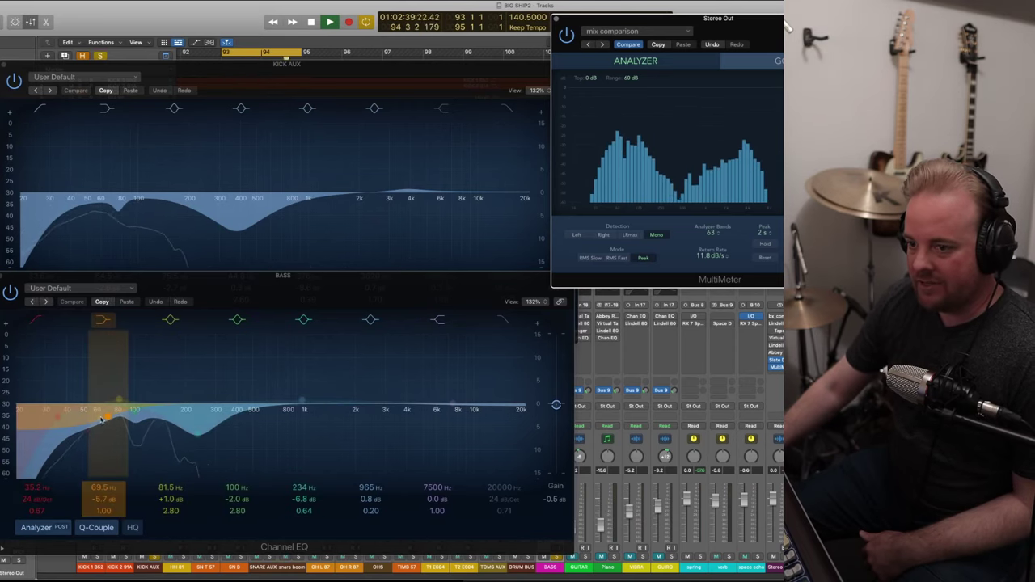
- Compare the looped bass with the Channel EQ's 69.5 Hz low shelf off and on, and close both EQ windows
{"action": "left_click", "coordinate": [104, 321]}
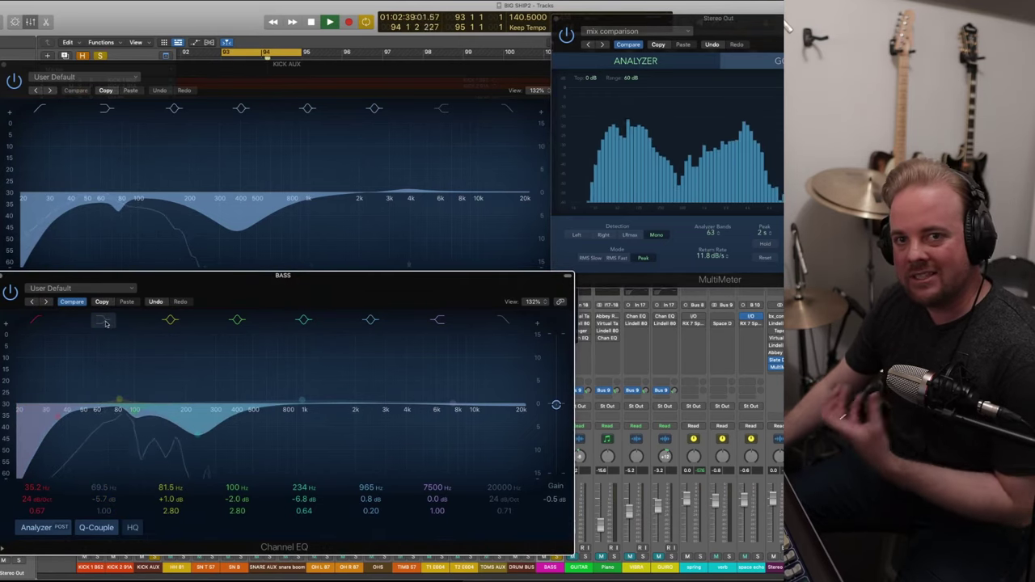
{"action": "left_click", "coordinate": [103, 322]}
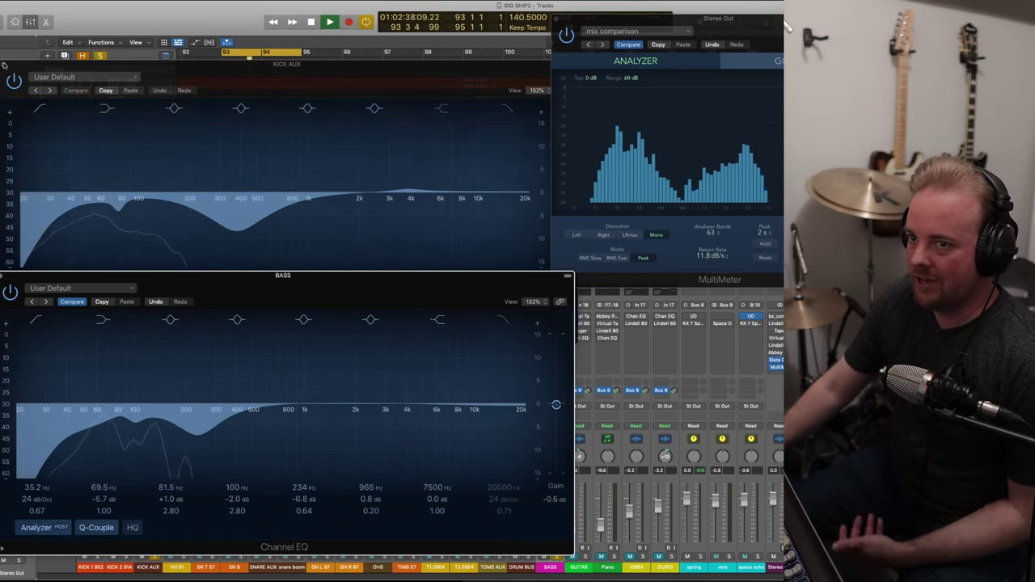
{"action": "key", "text": "super+w"}
{"action": "left_click", "coordinate": [7, 277]}
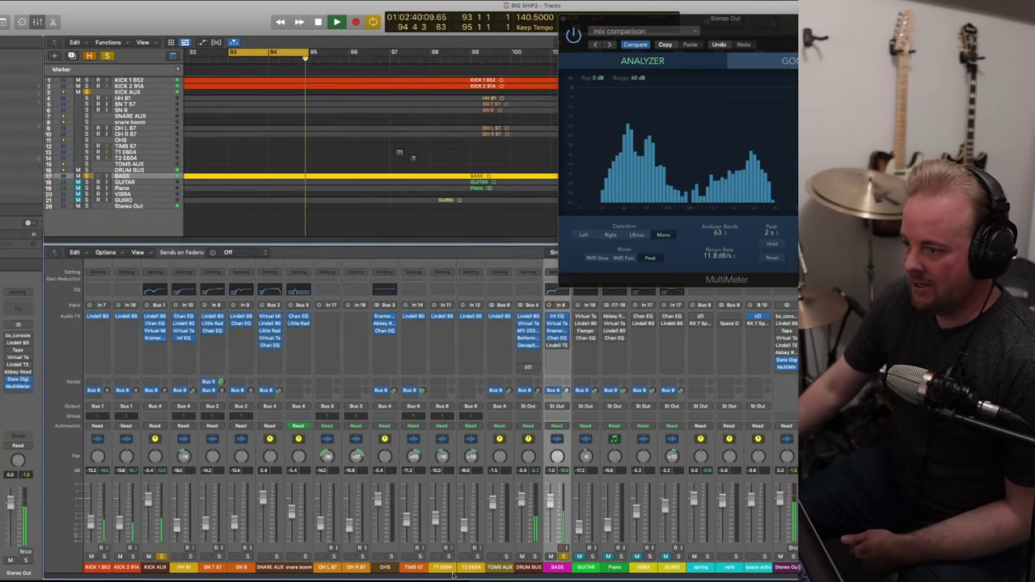
- Open the Lindell TE-100 on BASS, place it over the track list, engage it on the loop, and close its window
{"action": "left_click", "coordinate": [557, 349]}
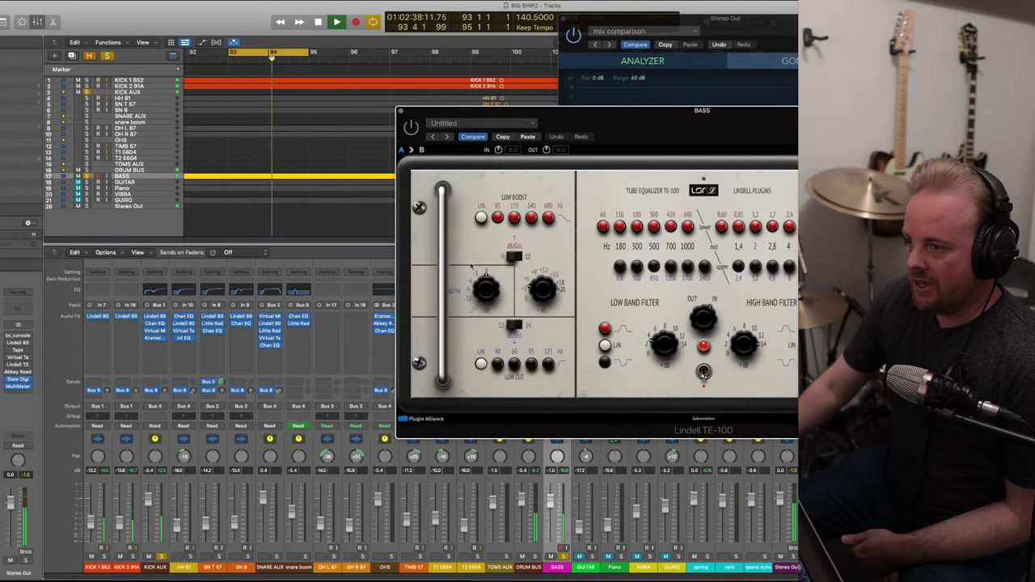
{"action": "left_click_drag", "start_coordinate": [427, 135], "coordinate": [34, 136]}
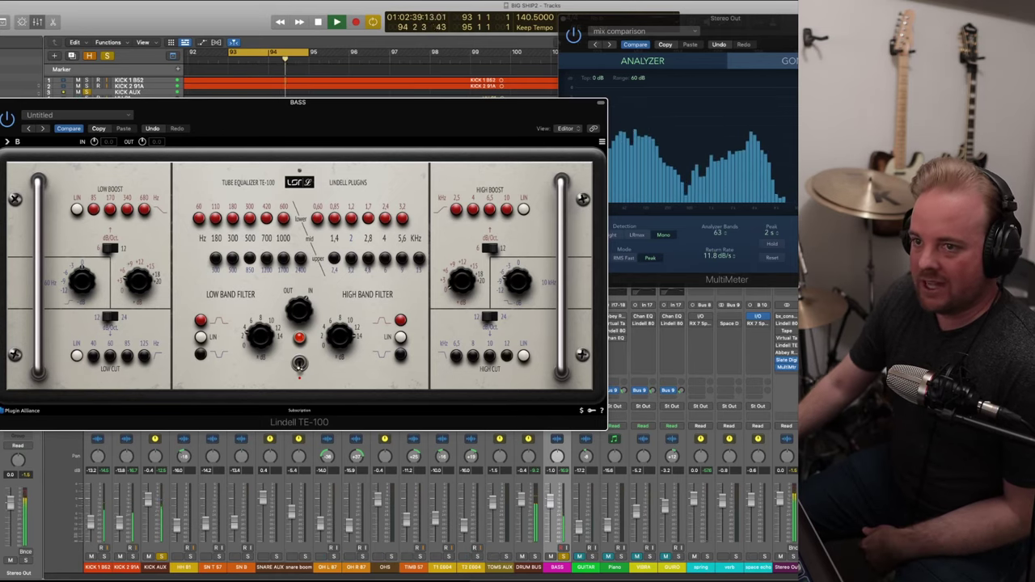
{"action": "left_click", "coordinate": [4, 103]}
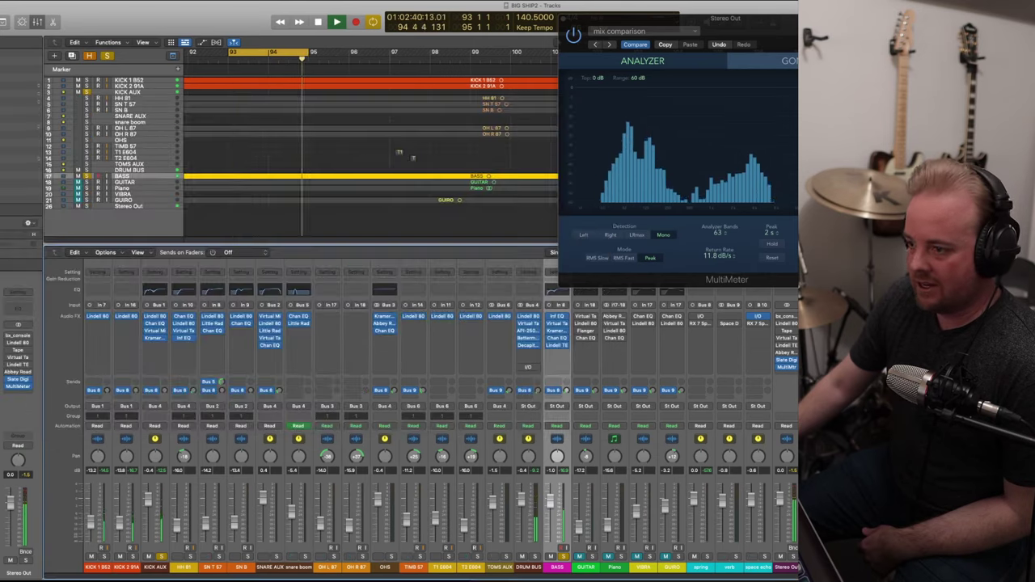
- Stop the loop and clear the solos on KICK AUX and BASS
{"action": "left_click", "coordinate": [557, 568]}
{"action": "key", "text": "space"}
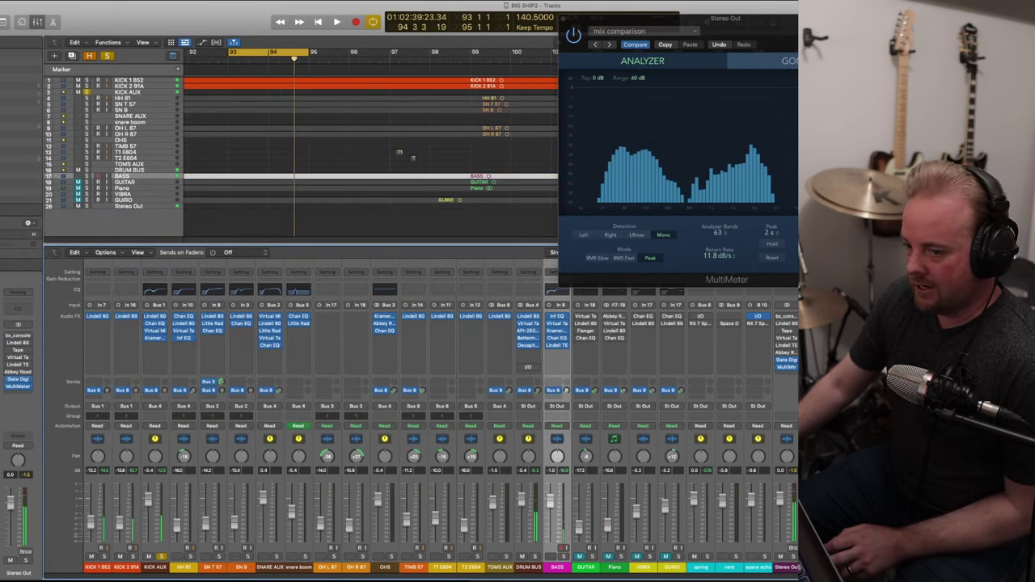
{"action": "left_click", "coordinate": [161, 558]}
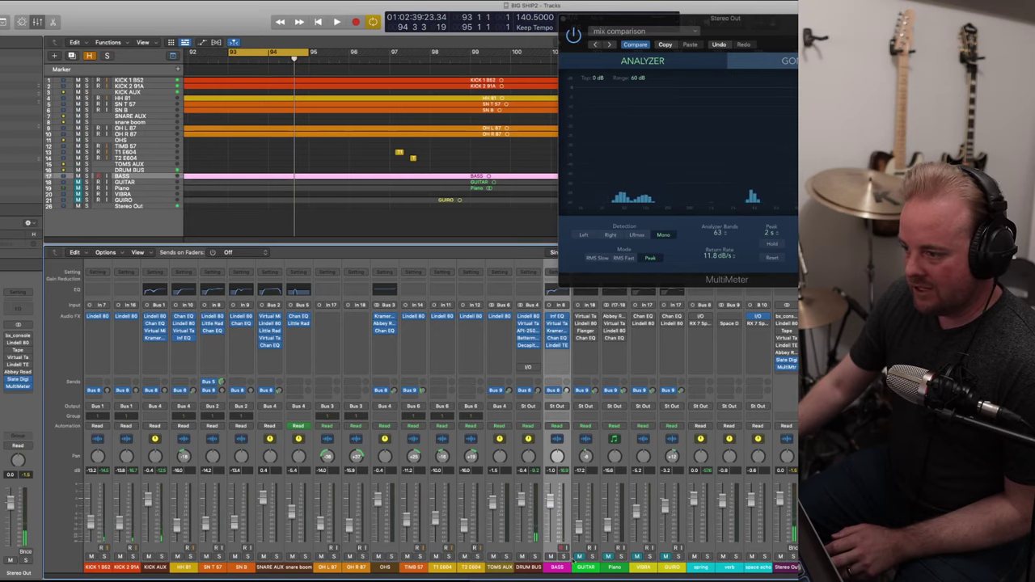
{"action": "left_click", "coordinate": [565, 558]}
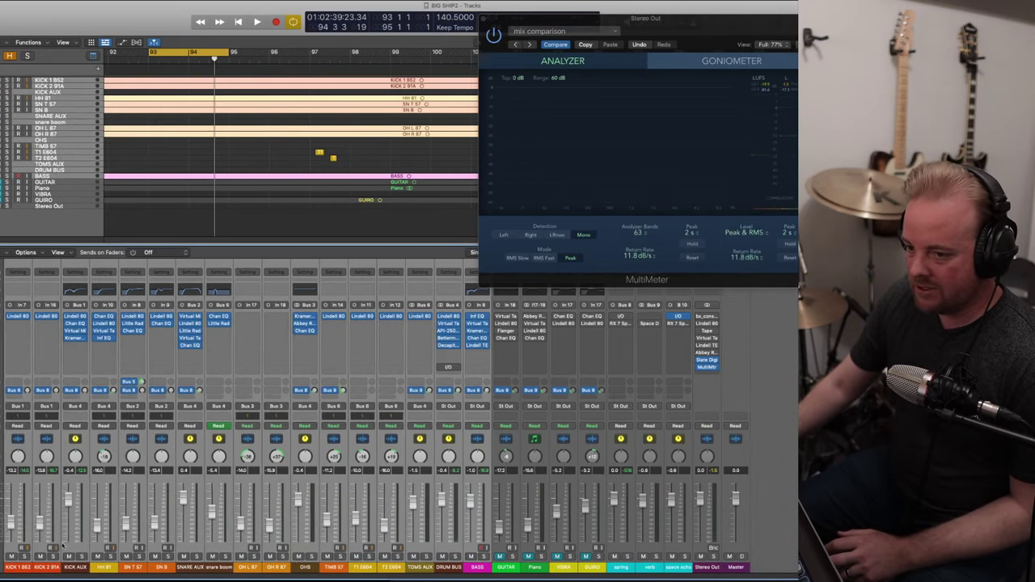
- Solo all the drum tracks together with BASS, play the loop to hear them combined, and stop playback
{"action": "left_click", "coordinate": [27, 556], "text": "alt"}
{"action": "key", "text": "space"}
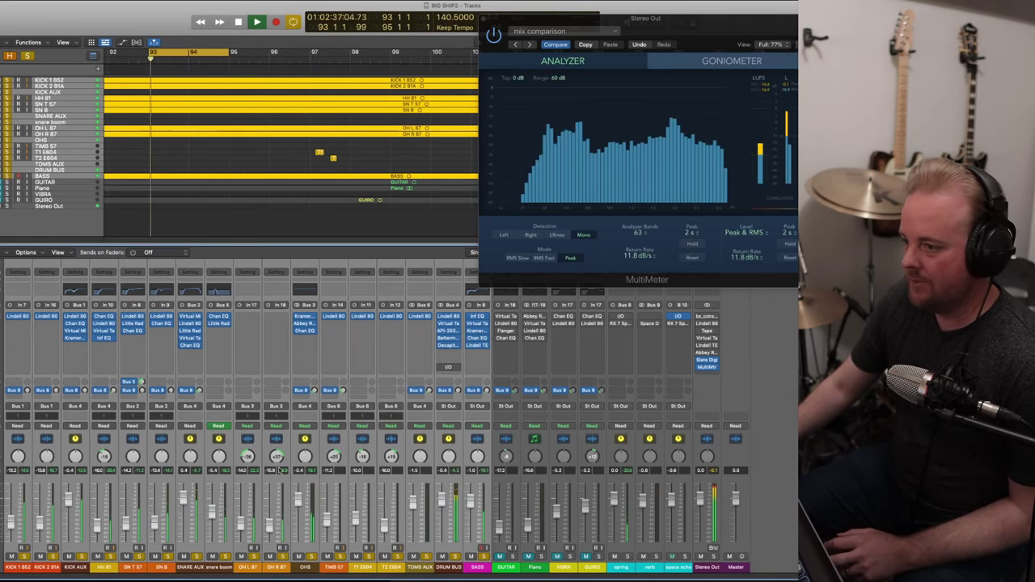
{"action": "key", "text": "space"}
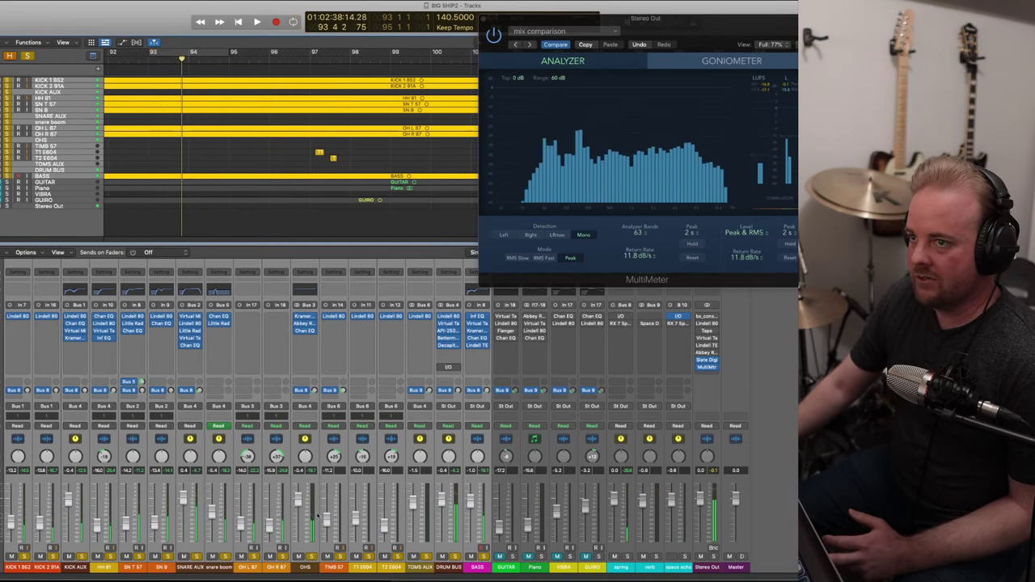
- Replace the drum and bass solos with a solo on Piano, and open its Abbey Road Vinyl plug-in over the track list
{"action": "left_click", "coordinate": [504, 558]}
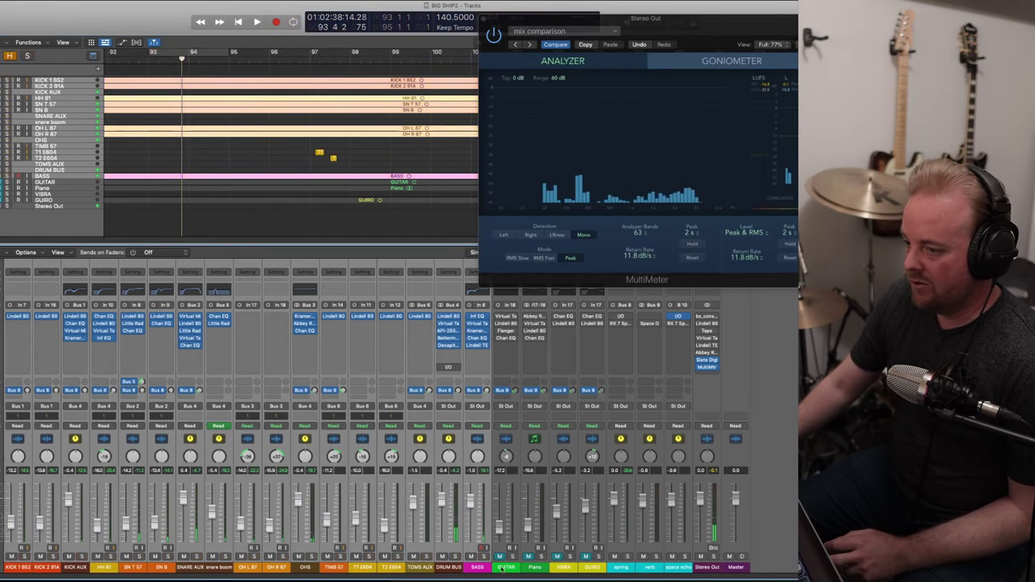
{"action": "left_click", "coordinate": [540, 556]}
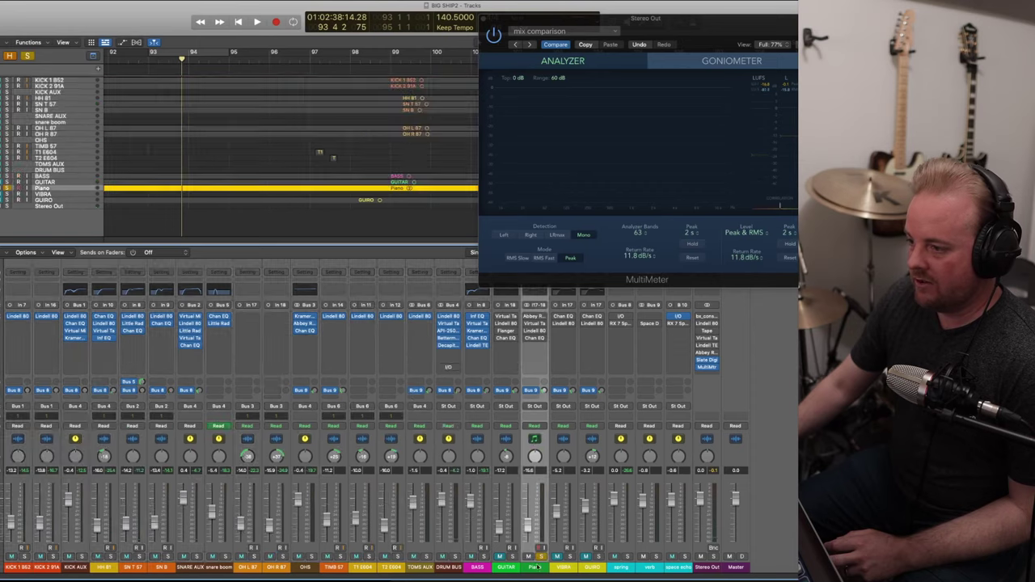
{"action": "left_click", "coordinate": [535, 318]}
{"action": "left_click_drag", "start_coordinate": [461, 107], "coordinate": [123, 147]}
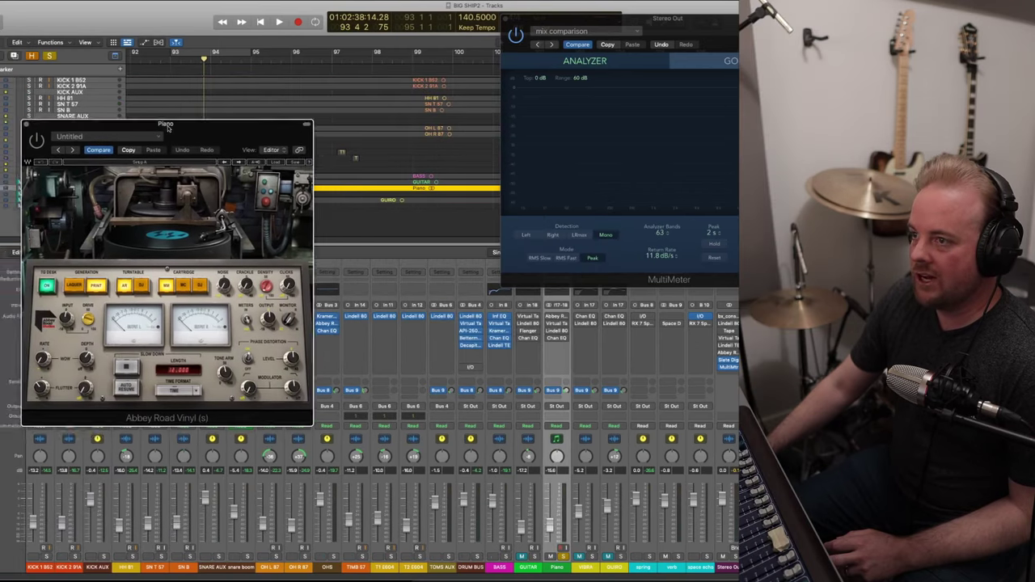
- Play the soloed piano from bar 92 and engage Abbey Road Vinyl during playback
{"action": "left_click", "coordinate": [127, 61]}
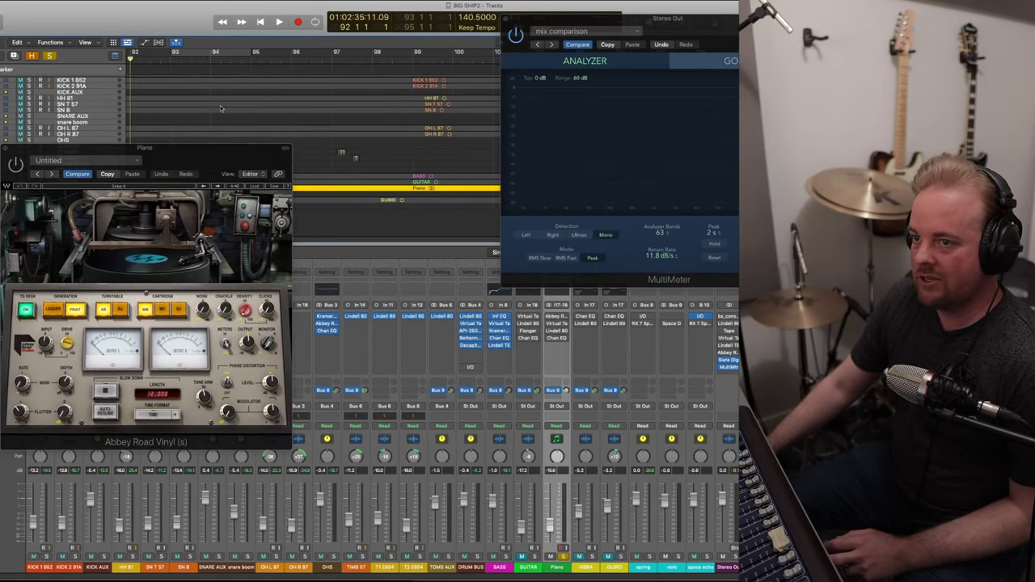
{"action": "key", "text": "space"}
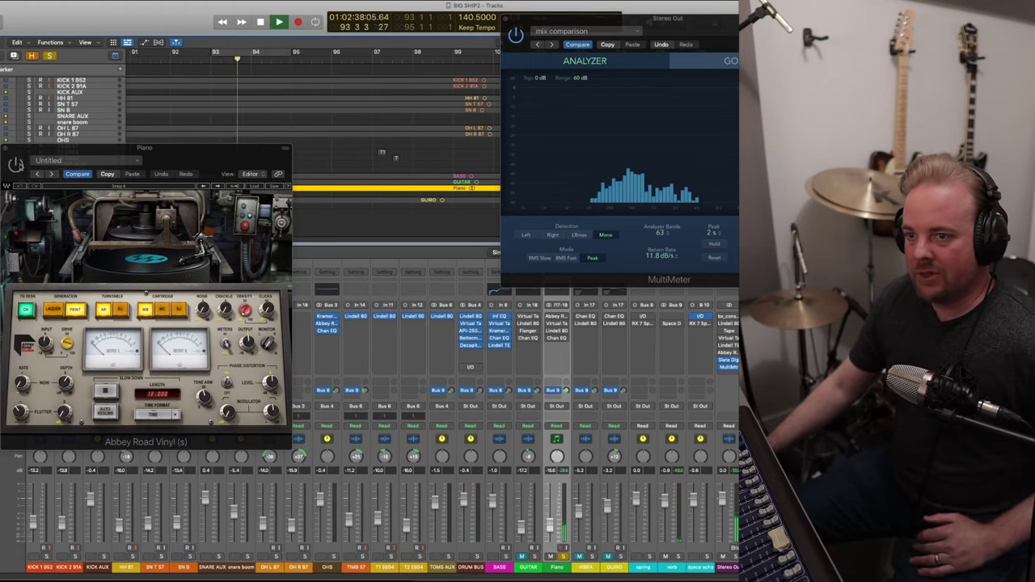
{"action": "left_click", "coordinate": [73, 309]}
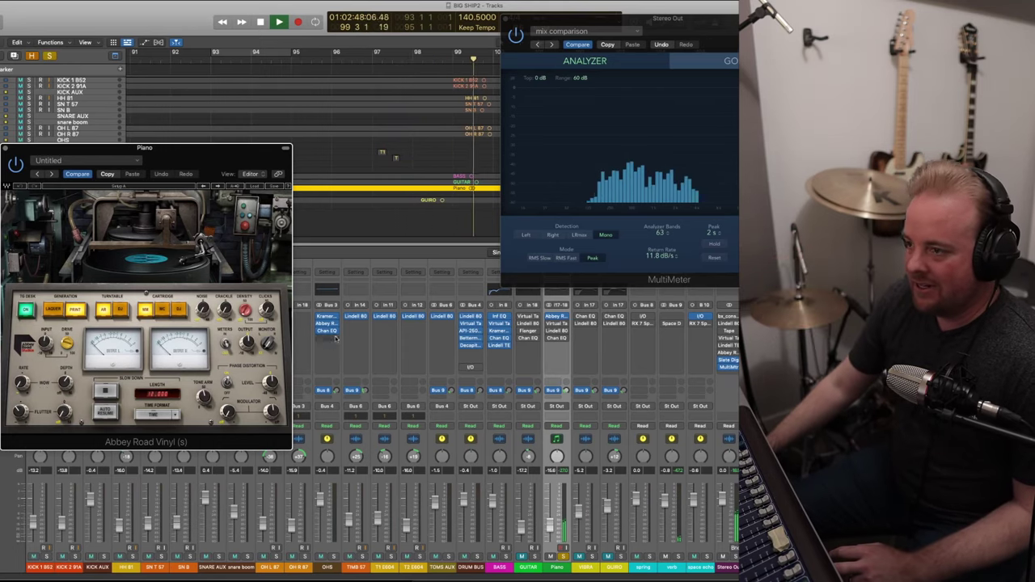
- Engage Virtual Tape Machines on Piano, open the Lindell 80 Channel next to it, and close the tape plug-in's window
{"action": "left_click", "coordinate": [557, 323]}
{"action": "left_click_drag", "start_coordinate": [358, 150], "coordinate": [27, 85]}
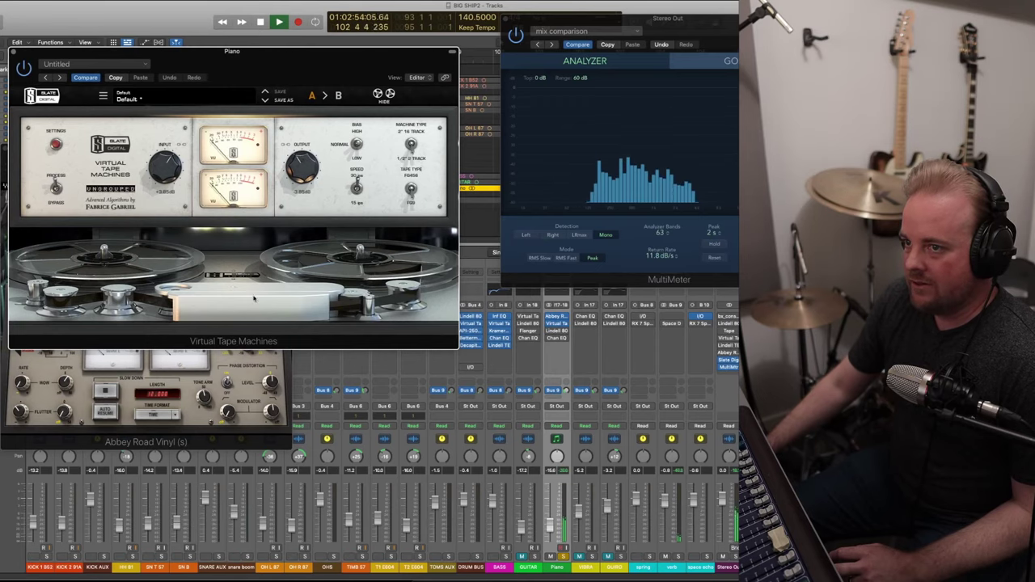
{"action": "left_click", "coordinate": [557, 330]}
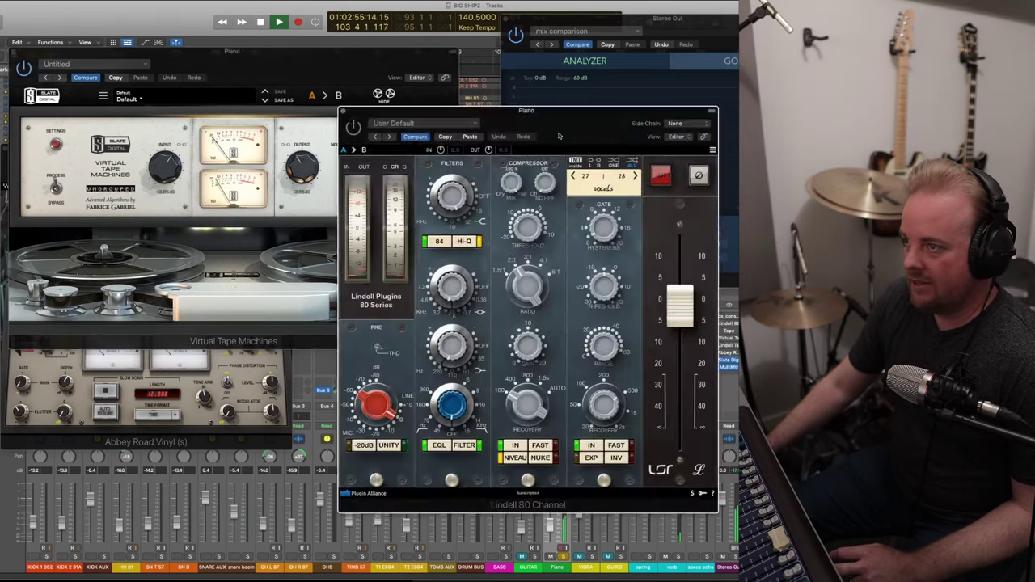
{"action": "left_click_drag", "start_coordinate": [566, 124], "coordinate": [476, 159]}
{"action": "left_click", "coordinate": [142, 149]}
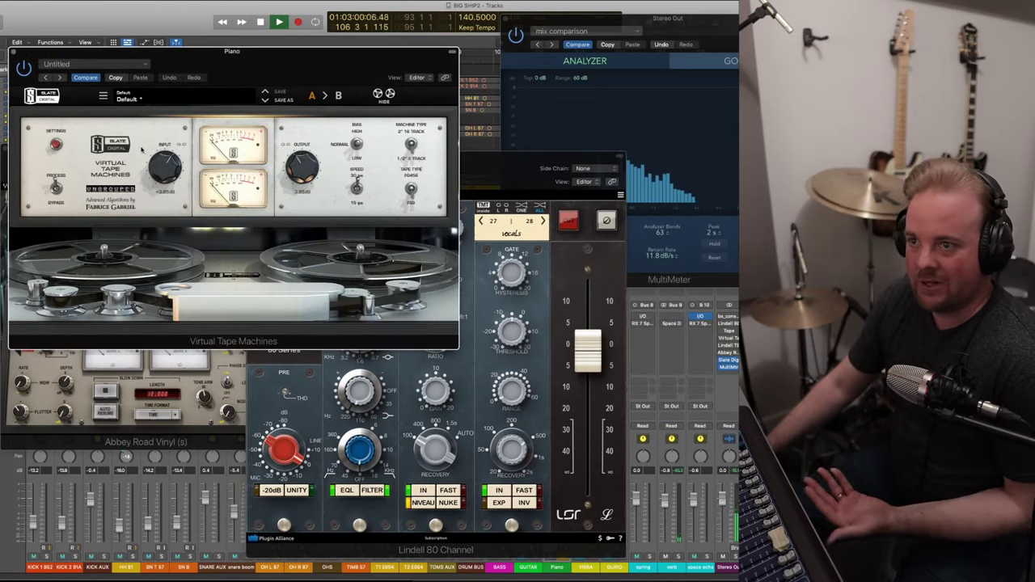
{"action": "left_click", "coordinate": [15, 55]}
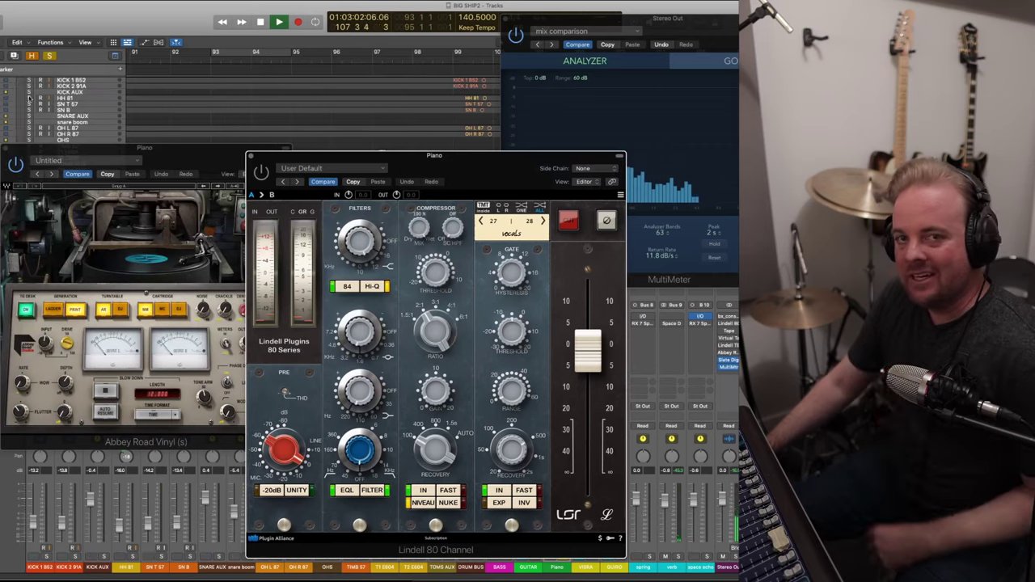
- Engage the Lindell 80 Channel on the playing piano, inspect its EQ band gains, and close its window
{"action": "left_click_drag", "start_coordinate": [441, 161], "coordinate": [355, 88]}
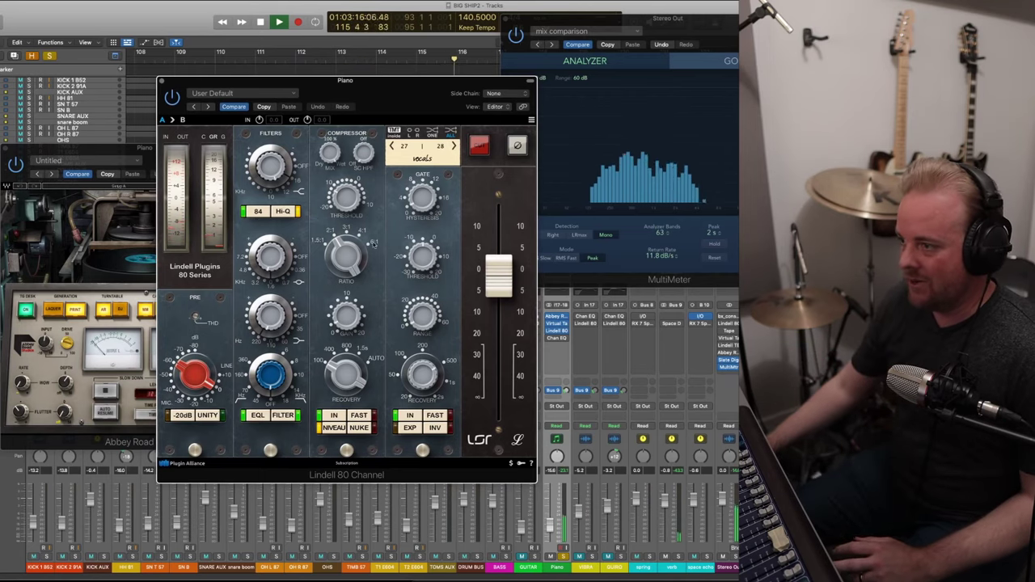
{"action": "left_click", "coordinate": [666, 324]}
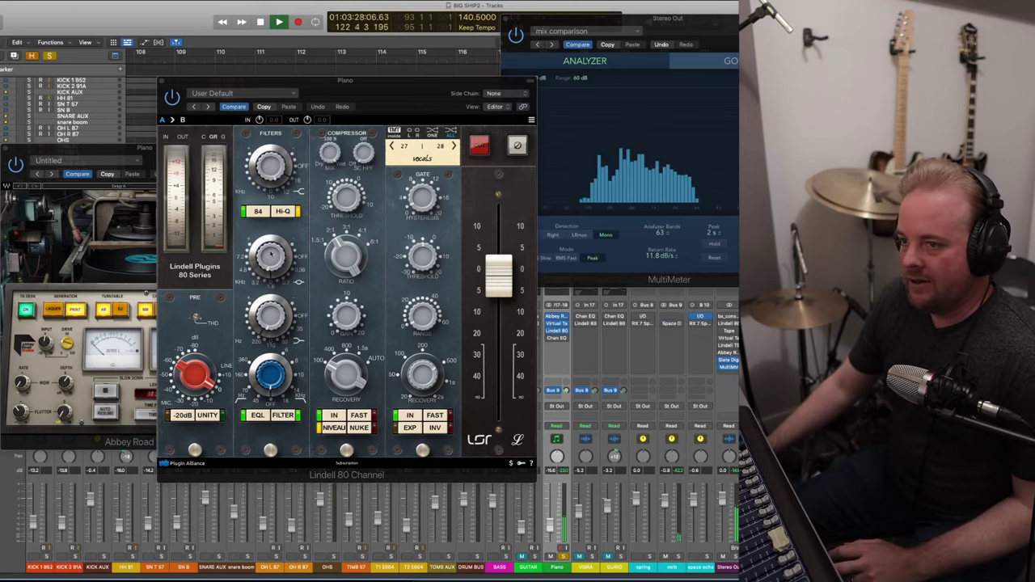
{"action": "left_click", "coordinate": [277, 320]}
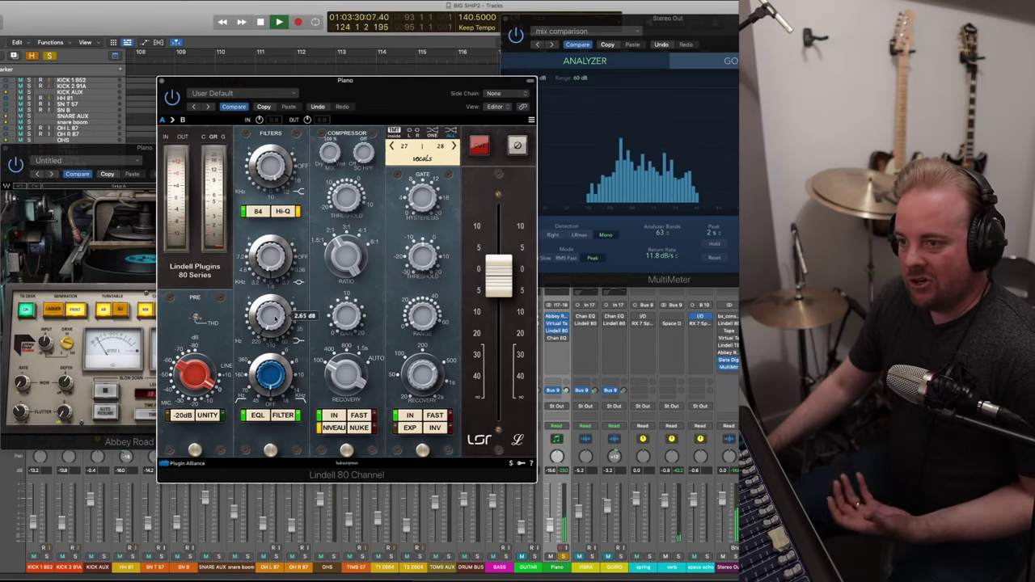
{"action": "mouse_move", "coordinate": [266, 254]}
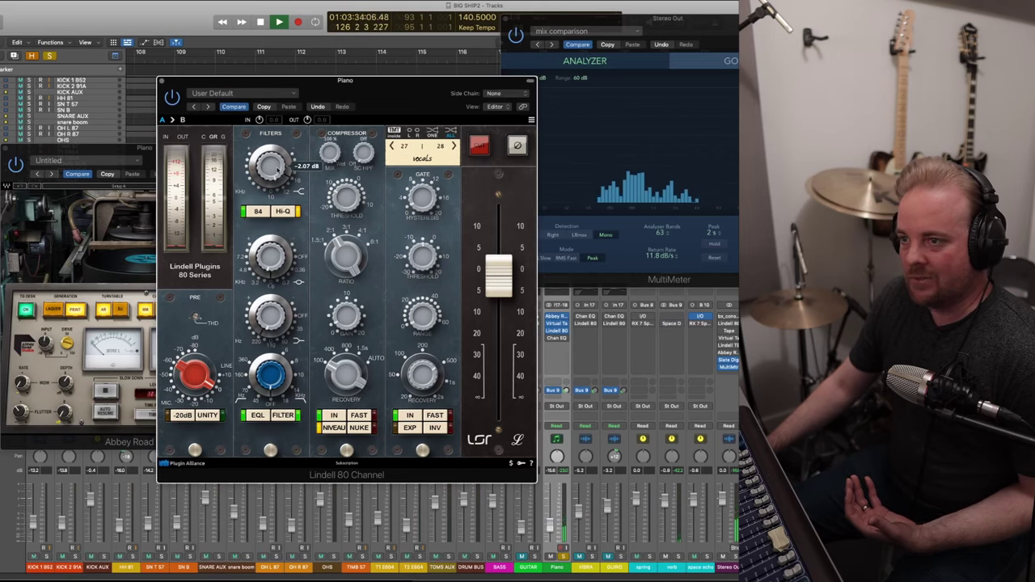
{"action": "key", "text": "Return"}
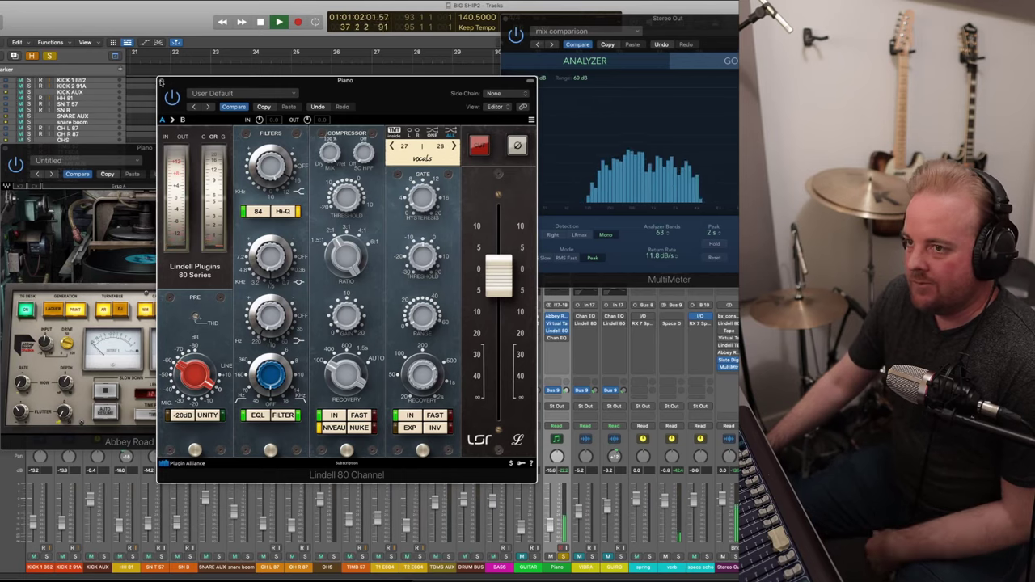
{"action": "left_click", "coordinate": [161, 82]}
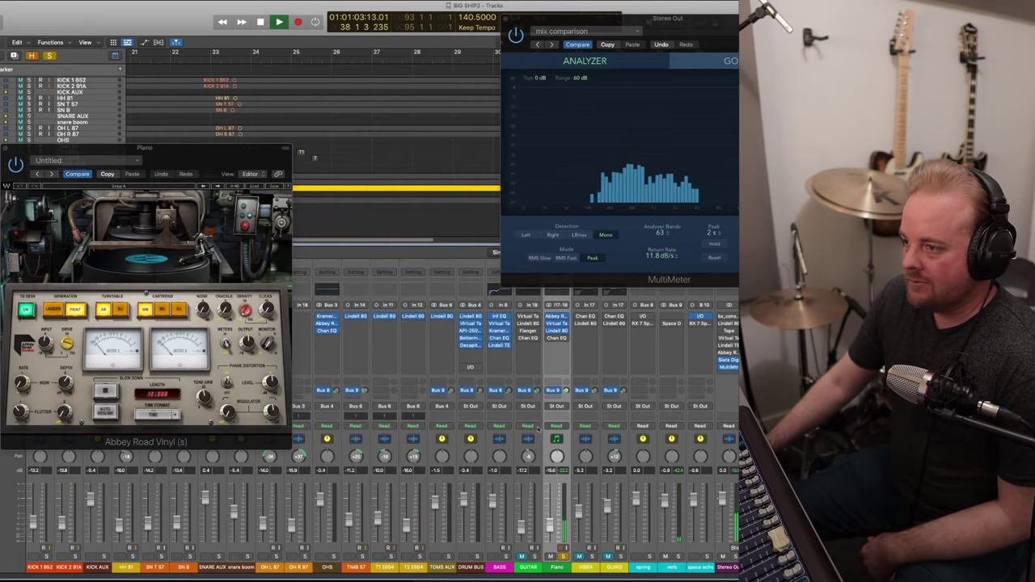
- Open the Channel EQ on Piano, move it over the track list, and engage it on the playing piano
{"action": "left_click", "coordinate": [561, 339]}
{"action": "left_click_drag", "start_coordinate": [562, 120], "coordinate": [295, 133]}
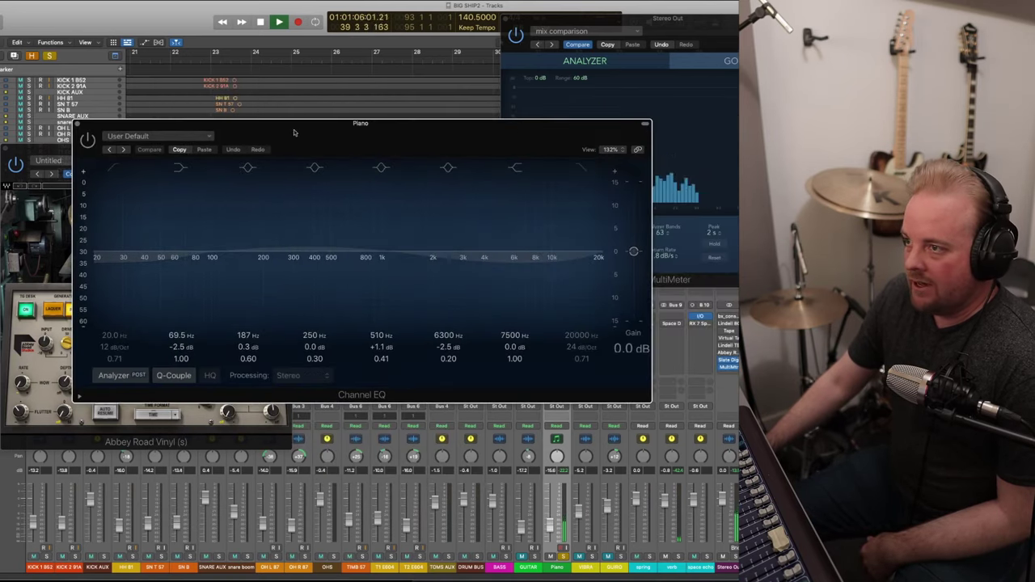
{"action": "left_click", "coordinate": [88, 141]}
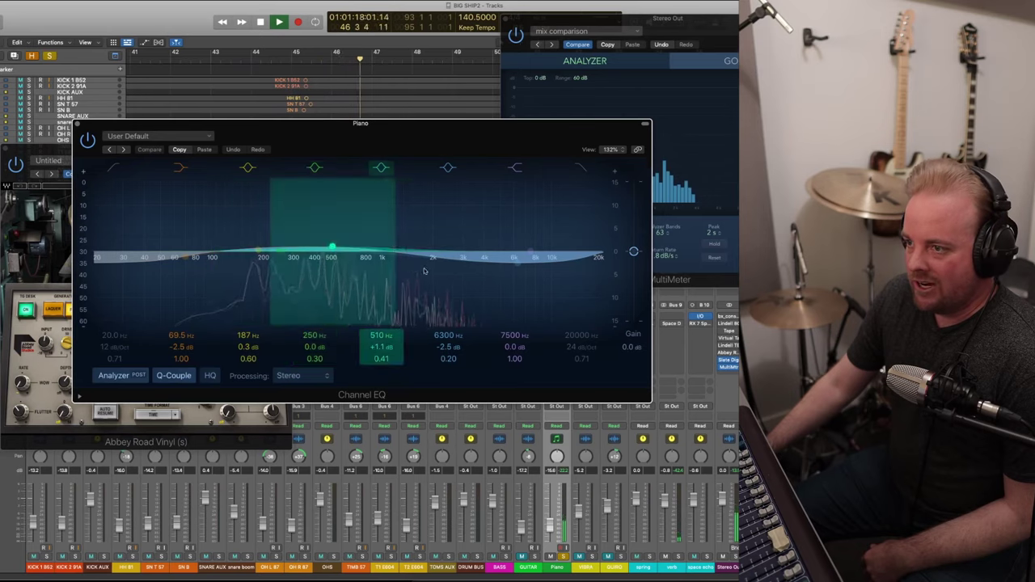
- Unmute GUITAR alongside the playing piano, then bypass and re-engage the piano's Channel EQ to compare
{"action": "left_click", "coordinate": [533, 558]}
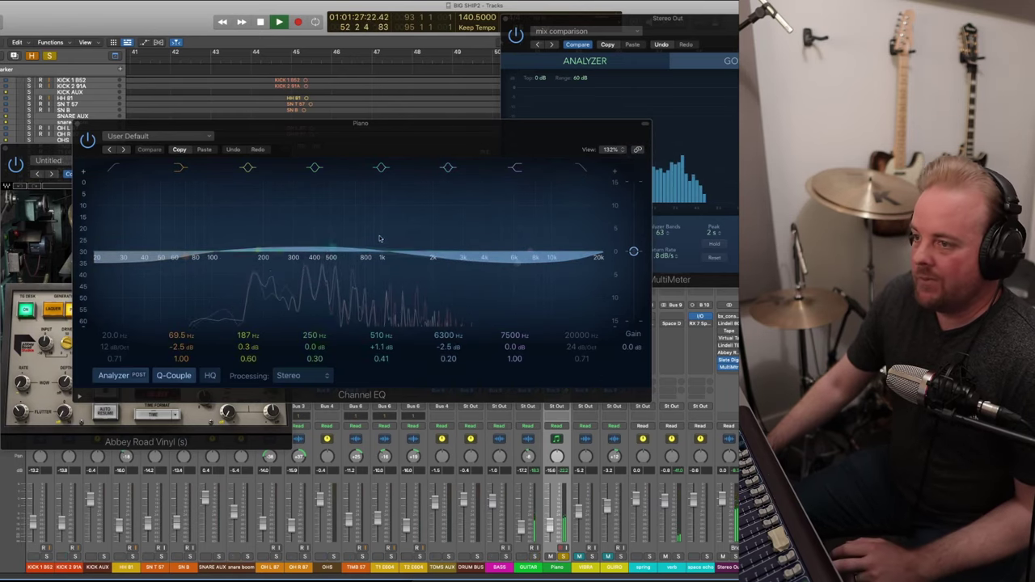
{"action": "left_click", "coordinate": [88, 139]}
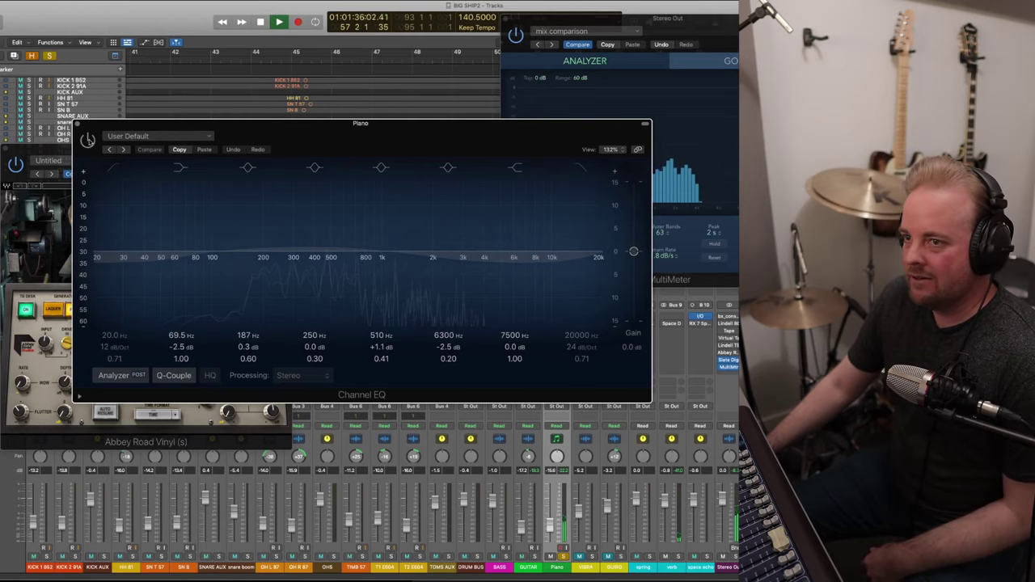
{"action": "left_click", "coordinate": [87, 139]}
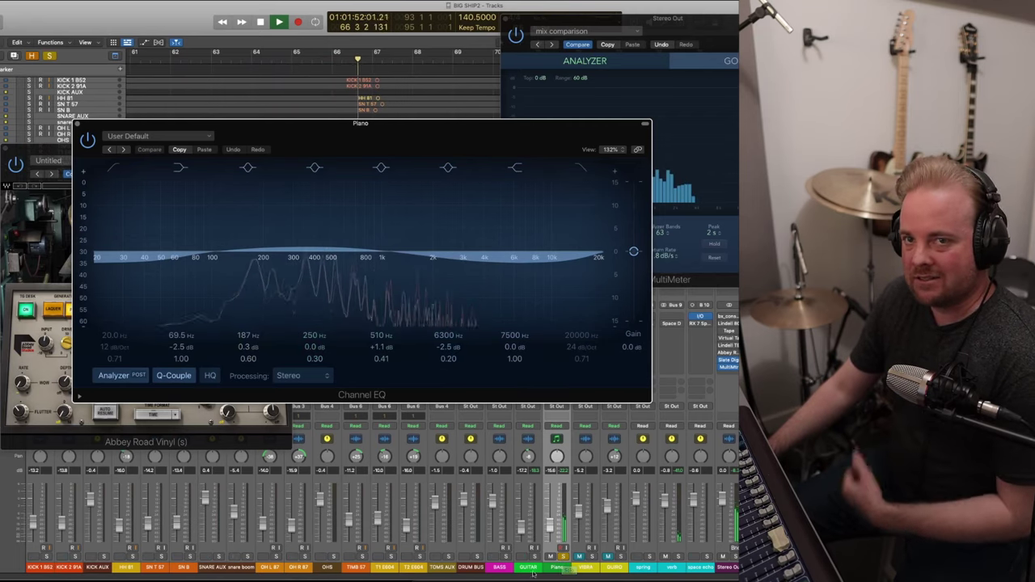
- Clear the piano solo and close the Piano track's Channel EQ and Abbey Road Vinyl windows
{"action": "left_click", "coordinate": [569, 569]}
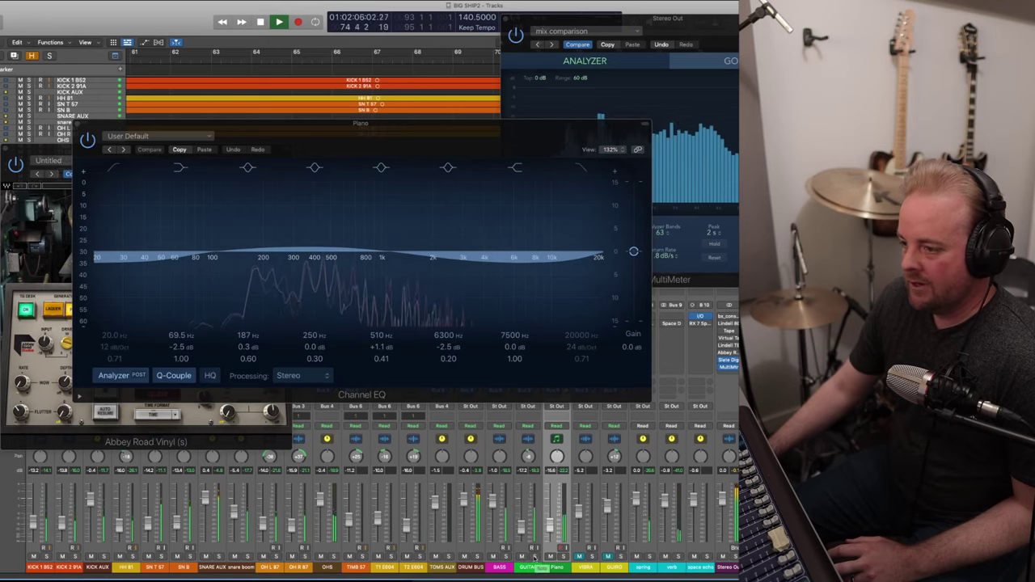
{"action": "left_click", "coordinate": [75, 127]}
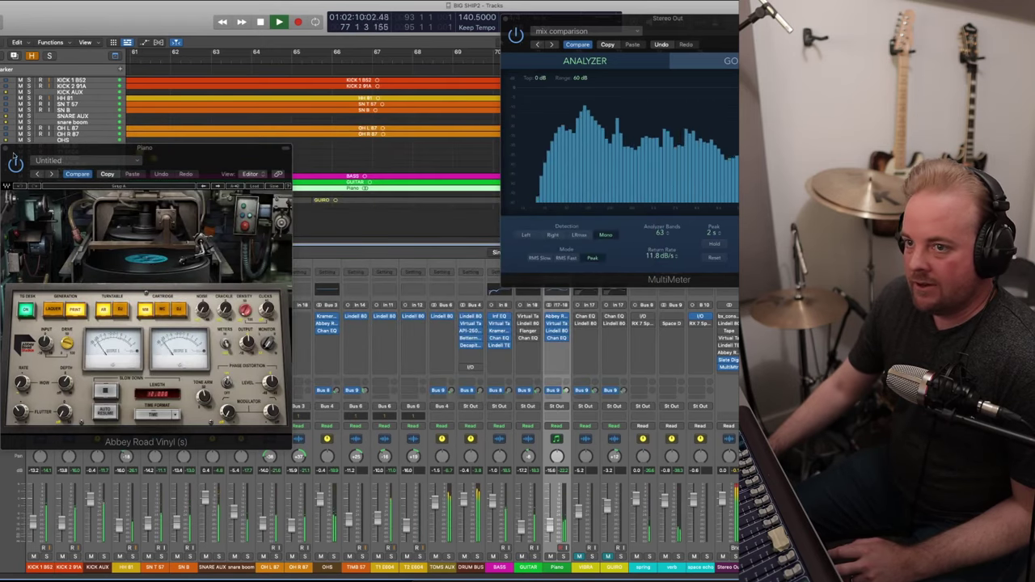
{"action": "left_click", "coordinate": [14, 154]}
- Audition GUITAR soloed and back in the full mix, stop playback, and return to the start of the song
{"action": "left_click", "coordinate": [534, 557]}
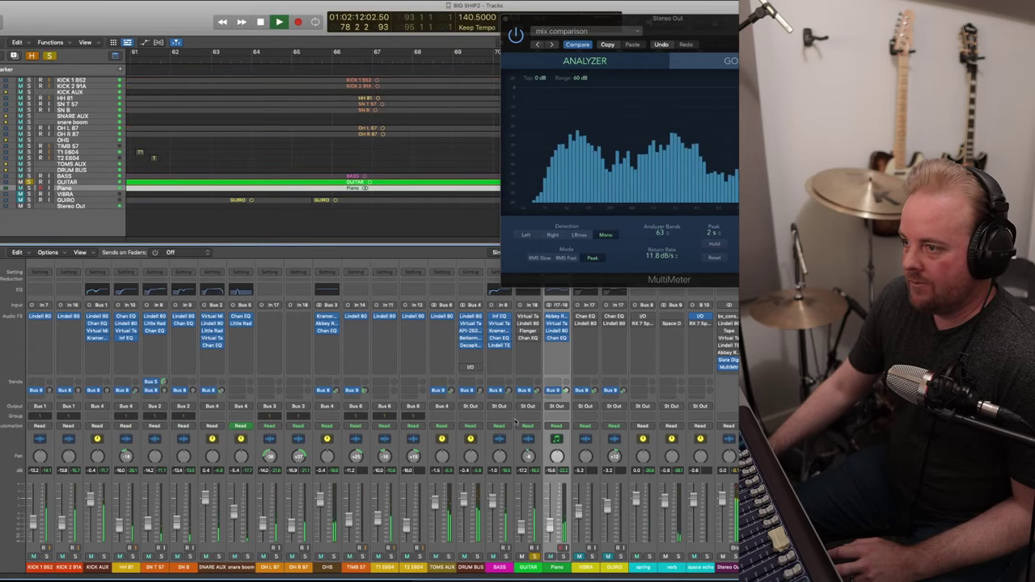
{"action": "left_click", "coordinate": [534, 556]}
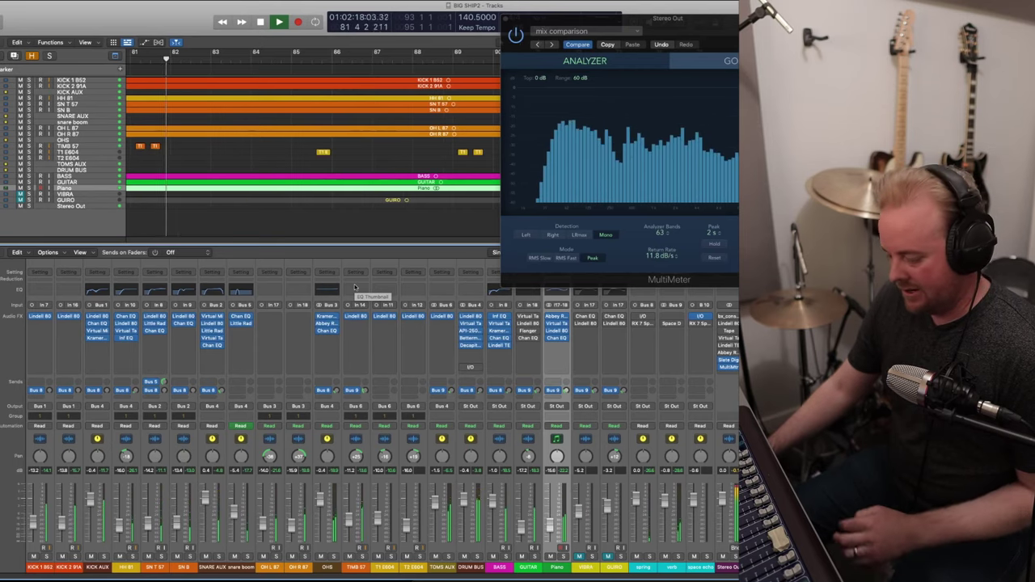
{"action": "key", "text": "space"}
{"action": "key", "text": "Return"}
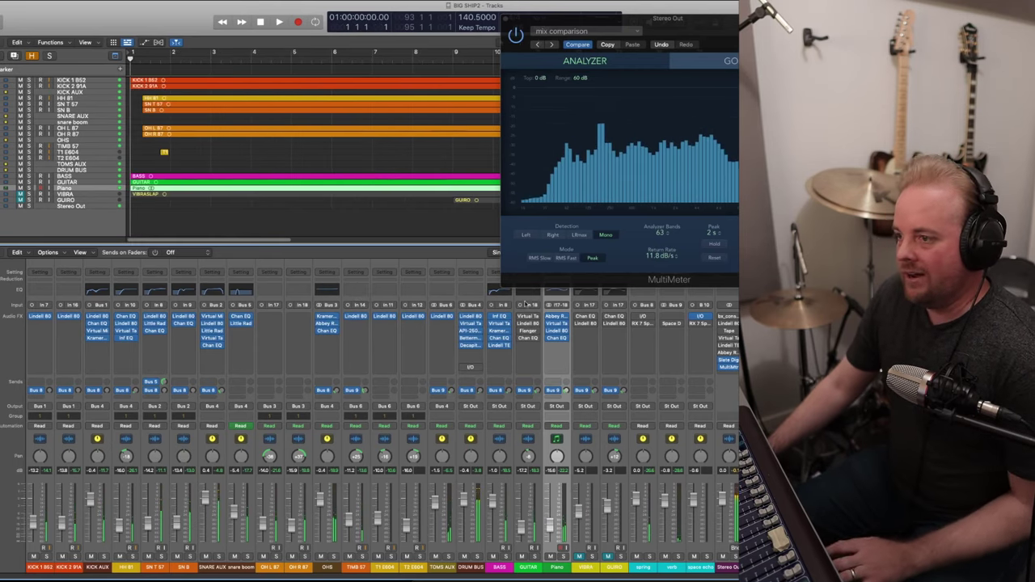
- Open Virtual Tape Machines on GUITAR, move it clear of the mixer strip, and engage it while playing the soloed guitar
{"action": "left_click", "coordinate": [529, 315]}
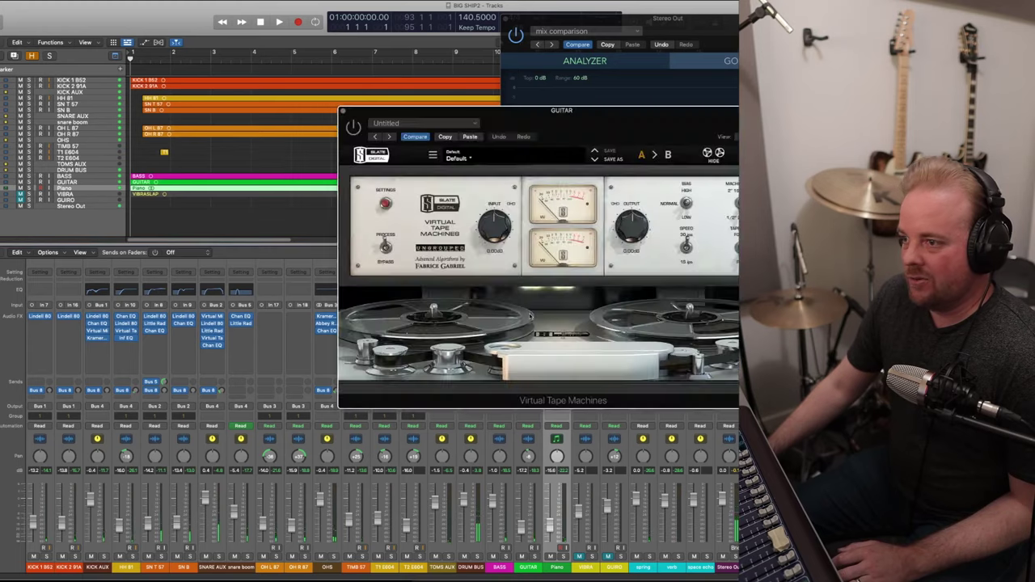
{"action": "left_click_drag", "start_coordinate": [485, 113], "coordinate": [138, 113]}
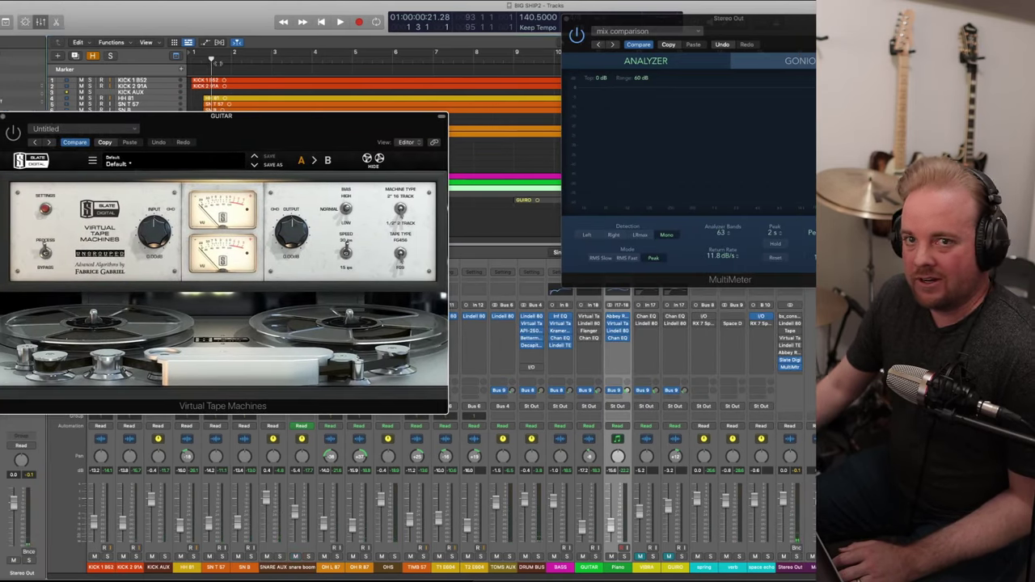
{"action": "key", "text": "space"}
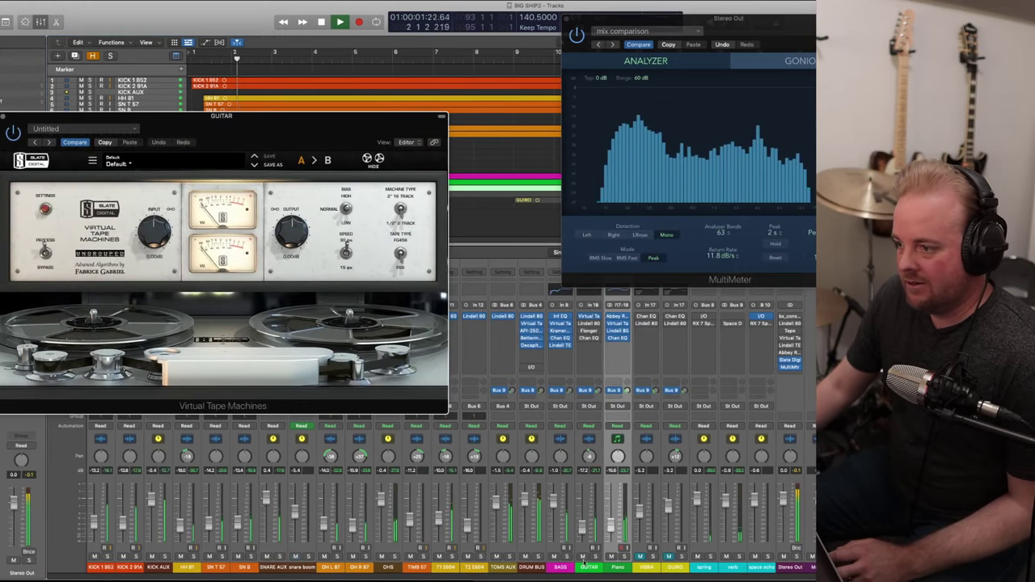
{"action": "key", "text": "space"}
{"action": "left_click", "coordinate": [75, 143]}
{"action": "key", "text": "space"}
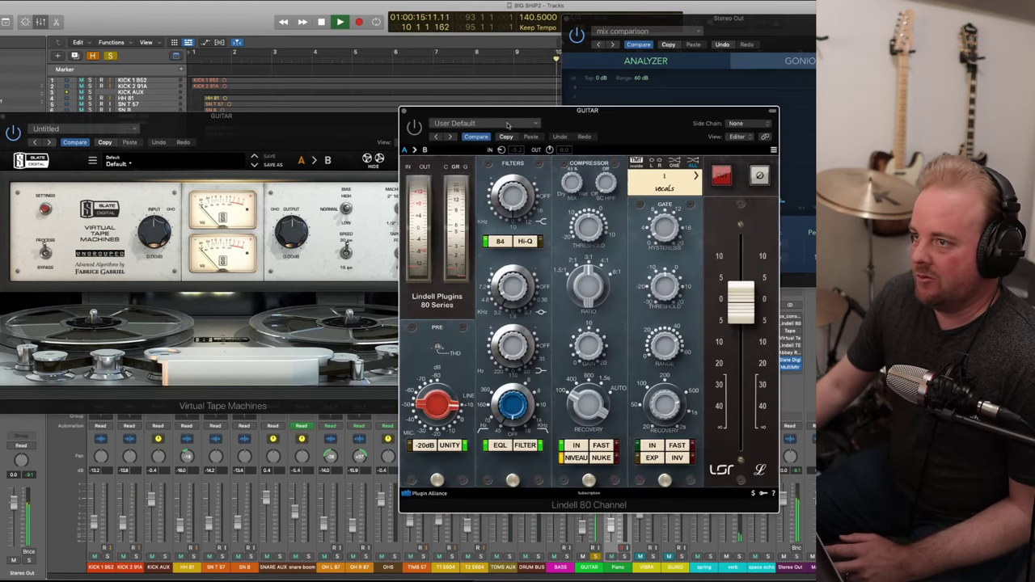
- Engage the Lindell 80 Channel on GUITAR, move it over the tape plug-in, and set the MultiMeter's top level to +5 dB
{"action": "left_click_drag", "start_coordinate": [518, 113], "coordinate": [286, 97]}
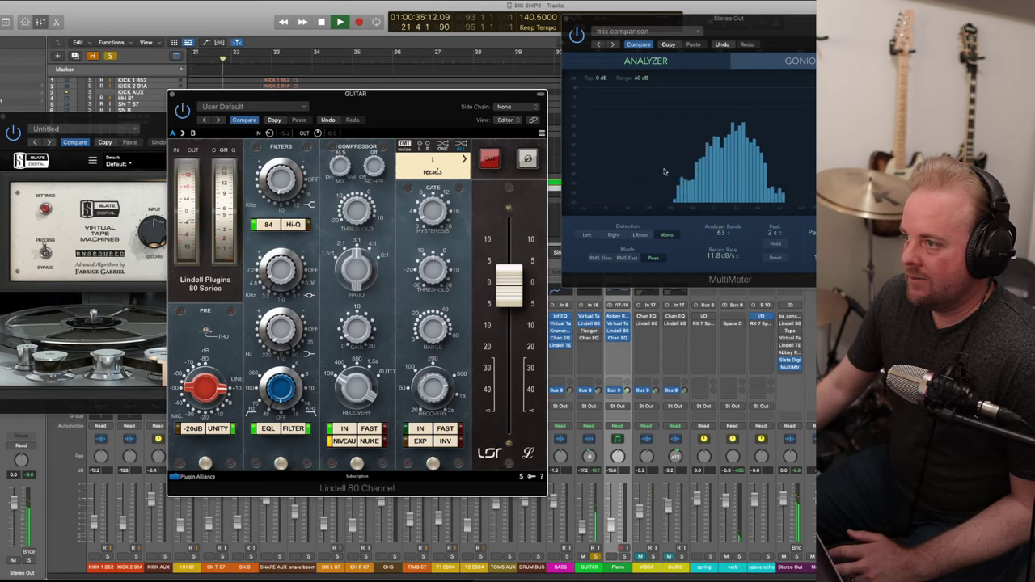
{"action": "left_click_drag", "start_coordinate": [665, 171], "coordinate": [669, 164]}
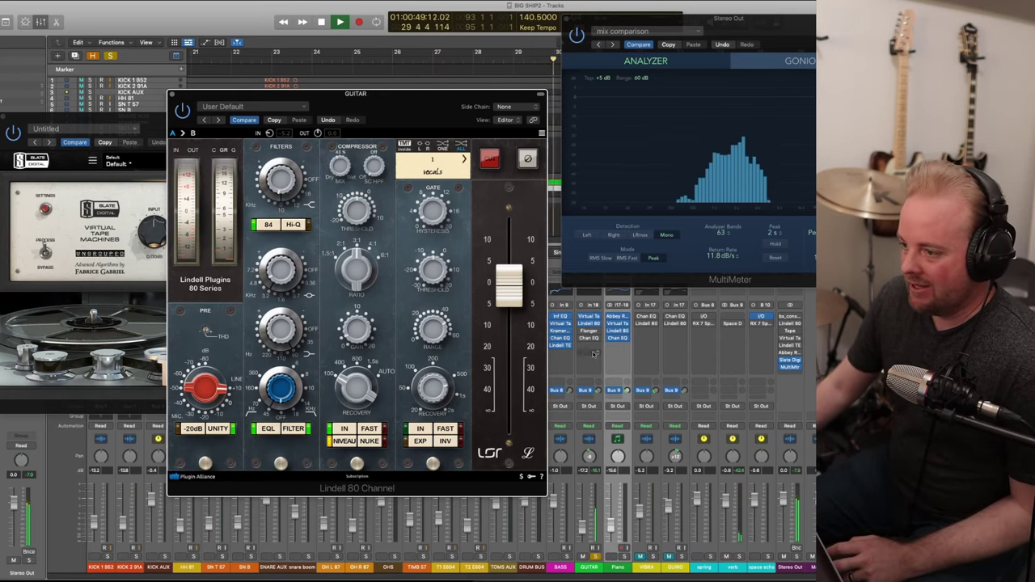
{"action": "left_click", "coordinate": [620, 340]}
{"action": "left_click_drag", "start_coordinate": [518, 134], "coordinate": [422, 283]}
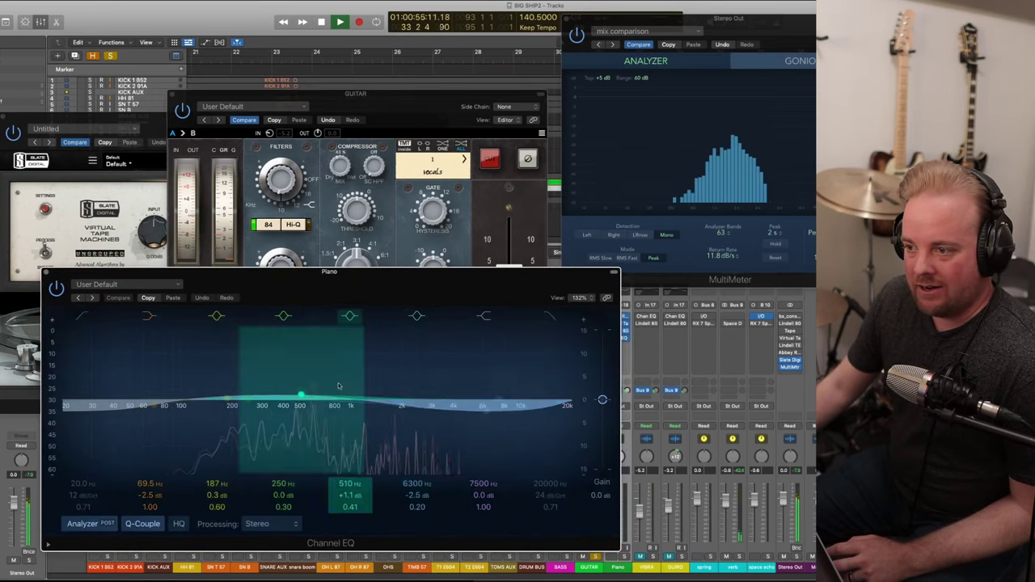
{"action": "left_click", "coordinate": [47, 273]}
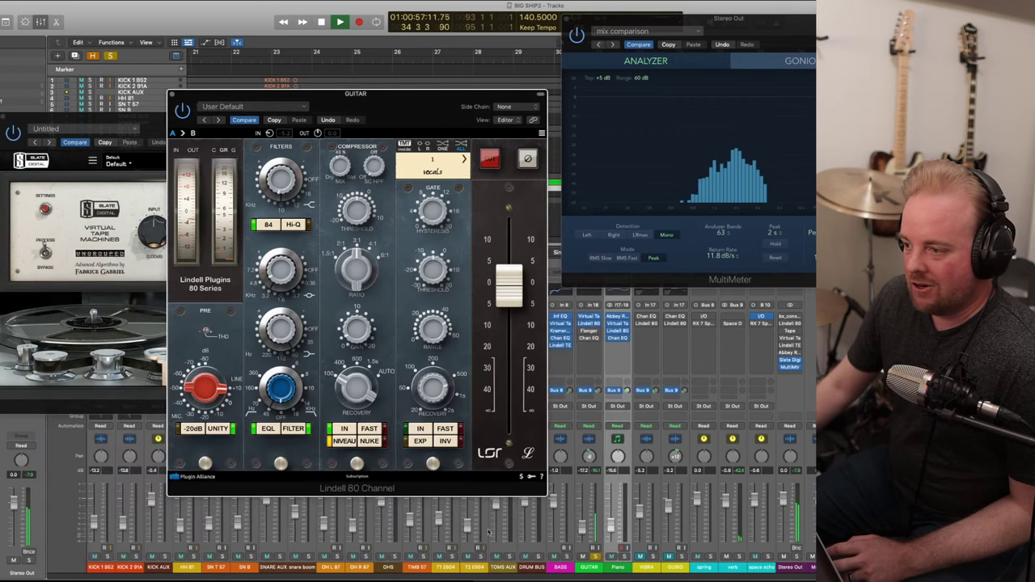
- Open the Flanger with the Easy Flange preset on GUITAR, engage it, and place it over the Lindell 80 Channel
{"action": "left_click", "coordinate": [591, 330]}
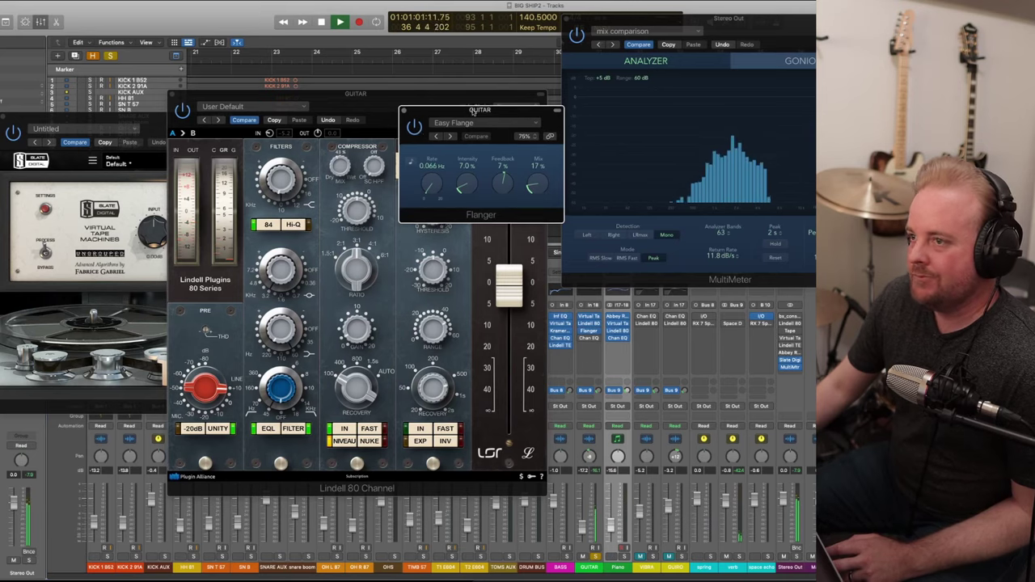
{"action": "left_click_drag", "start_coordinate": [524, 219], "coordinate": [415, 213]}
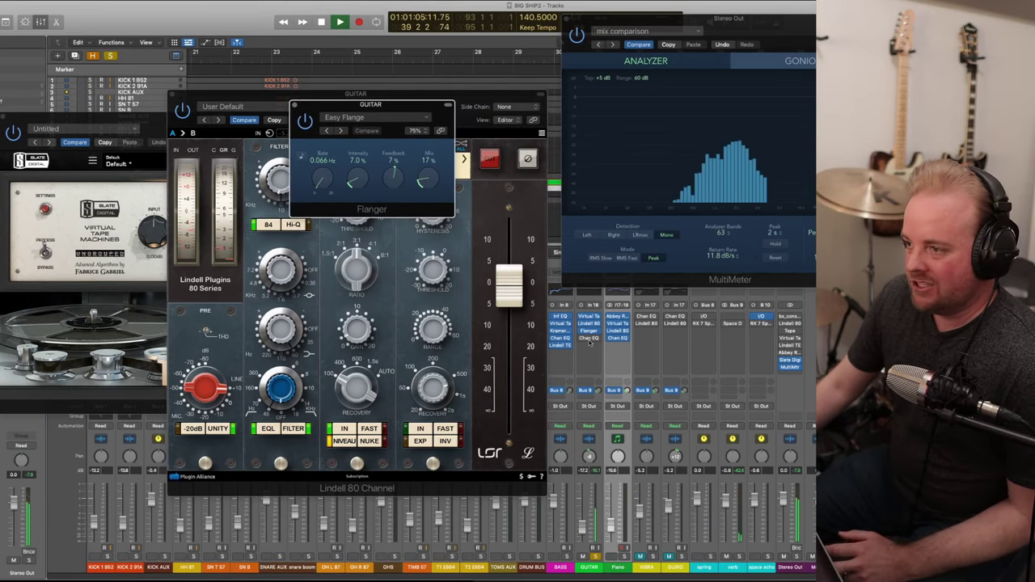
- Engage the Channel EQ on GUITAR, audition it with the piano soloed as well, and close its window
{"action": "left_click", "coordinate": [591, 344]}
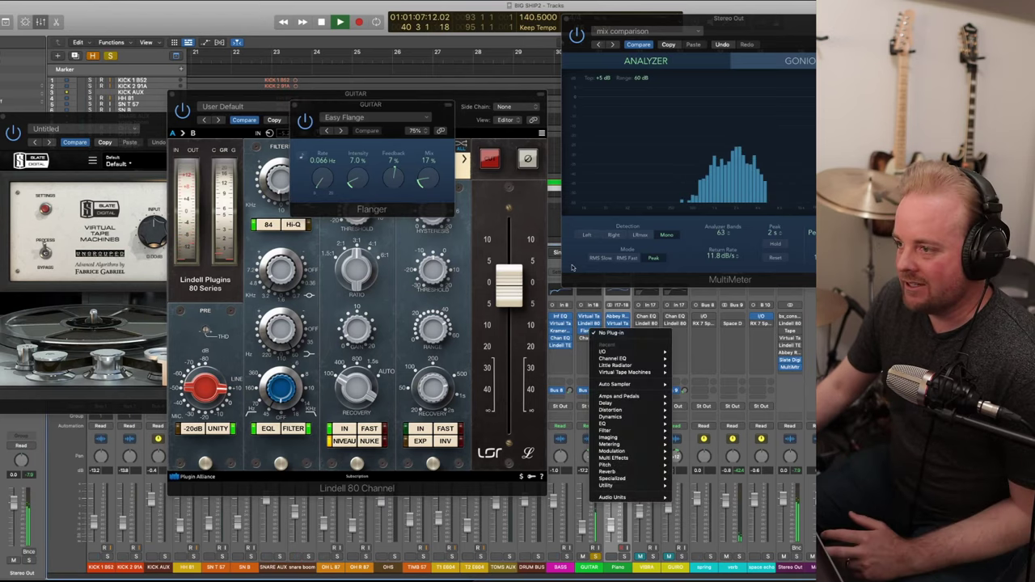
{"action": "left_click", "coordinate": [588, 338]}
{"action": "left_click_drag", "start_coordinate": [752, 123], "coordinate": [356, 248]}
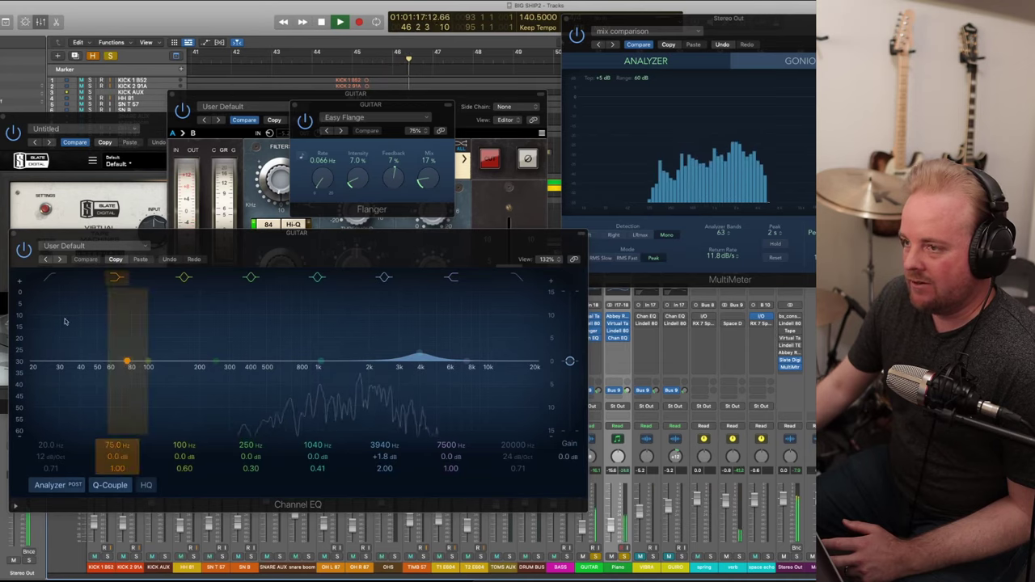
{"action": "left_click", "coordinate": [328, 329]}
{"action": "left_click", "coordinate": [616, 321]}
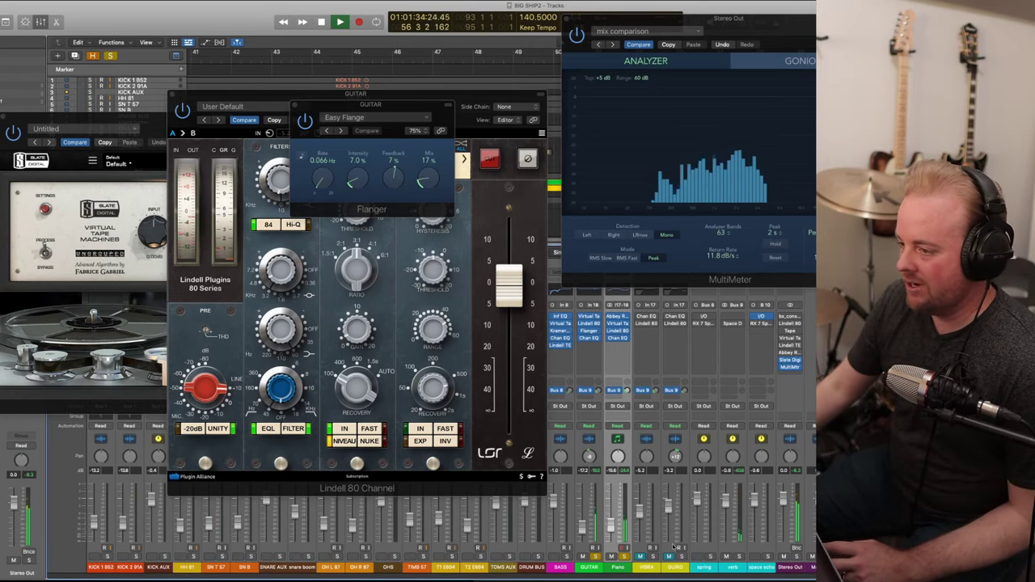
- Return to the full mix with VIBRA unmuted, play from the start, and engage VIBRA's Channel EQ, moving its window over the track list
{"action": "left_click", "coordinate": [596, 556]}
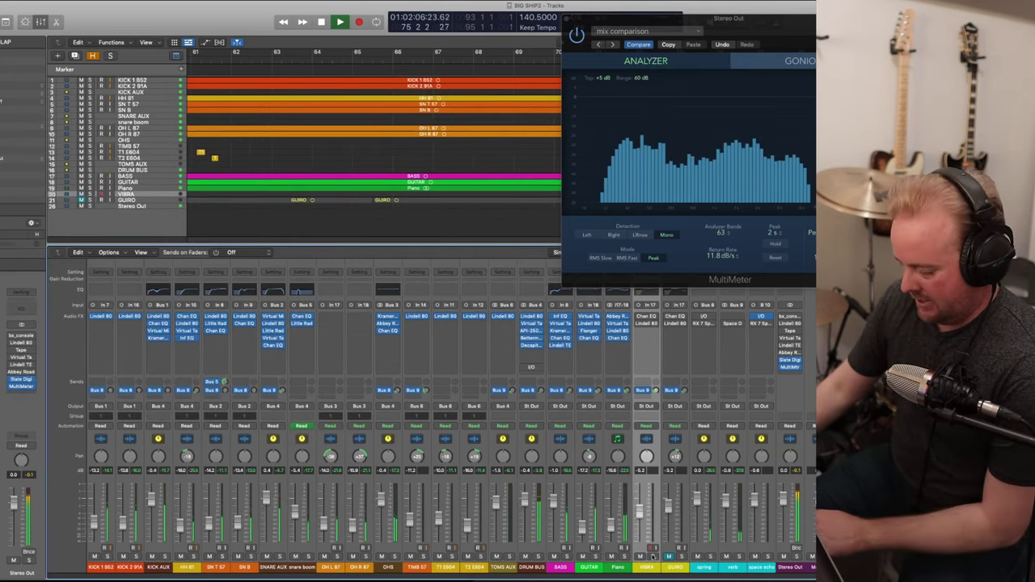
{"action": "key", "text": "Return"}
{"action": "left_click", "coordinate": [647, 317]}
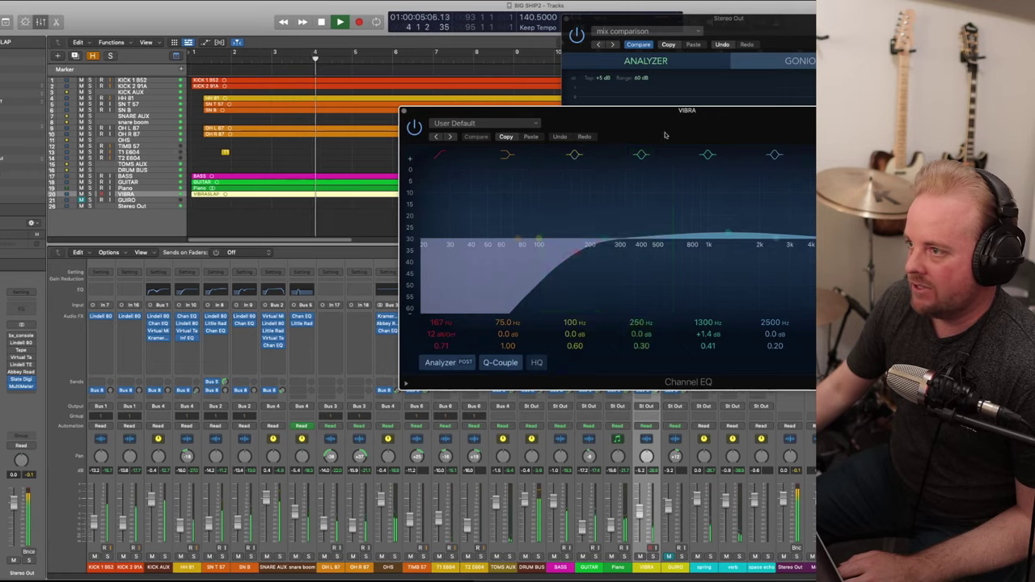
{"action": "left_click_drag", "start_coordinate": [567, 110], "coordinate": [200, 152]}
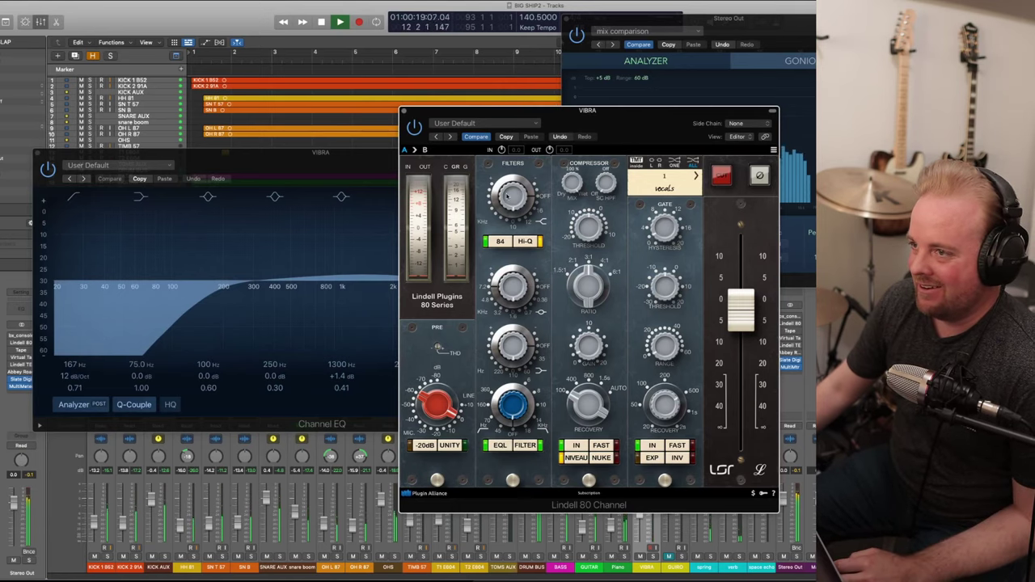
- Engage the Lindell 80 Channel on VIBRA, stop playback, and close both of the track's plug-in windows
{"action": "left_click", "coordinate": [405, 110]}
{"action": "key", "text": "space"}
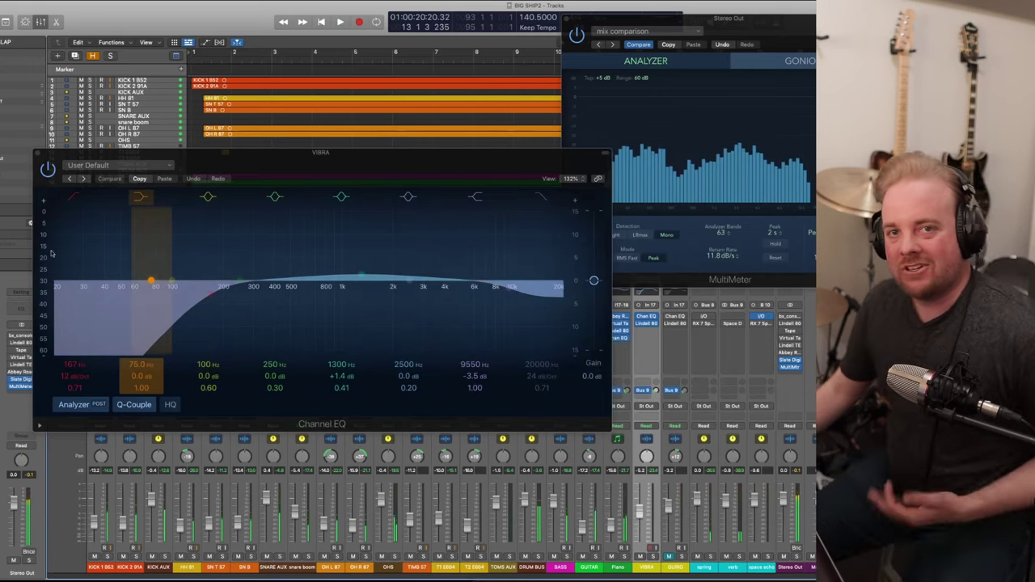
{"action": "left_click", "coordinate": [651, 320]}
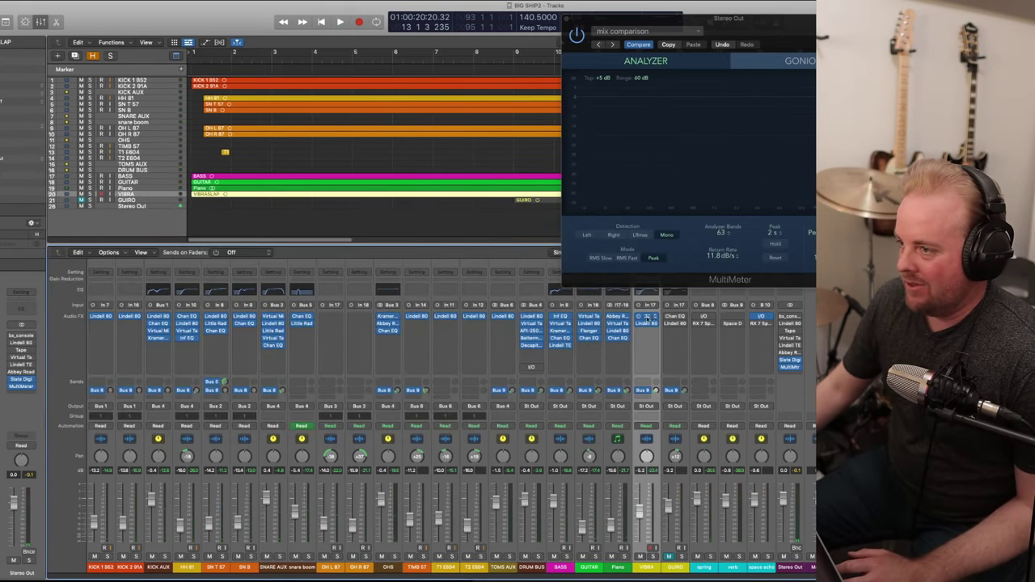
- Play VIBRA soloed from the start of the song, stop playback, and clear the solo
{"action": "key", "text": "Return"}
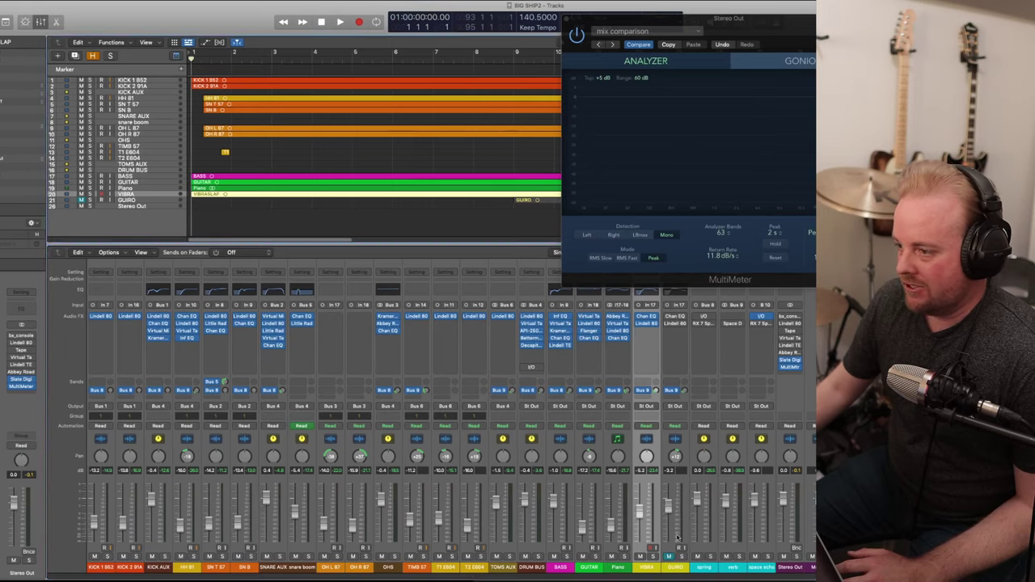
{"action": "left_click", "coordinate": [652, 558]}
{"action": "key", "text": "space"}
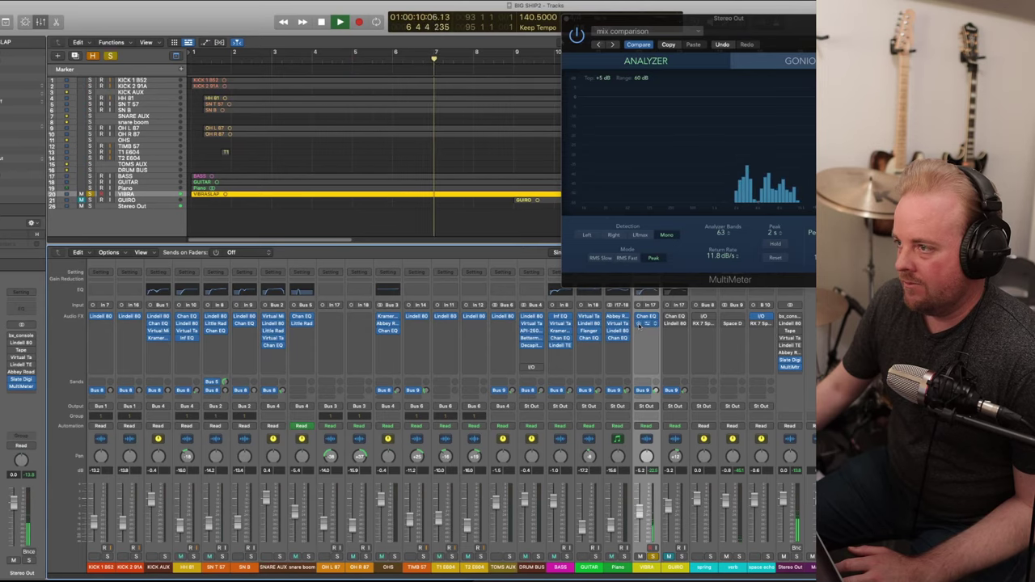
{"action": "key", "text": "space"}
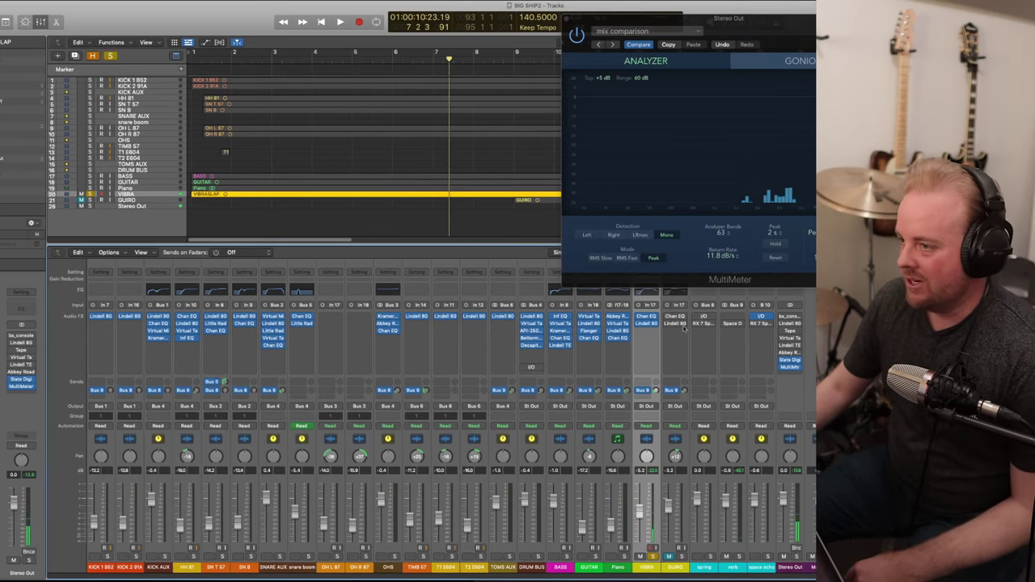
{"action": "left_click", "coordinate": [653, 556]}
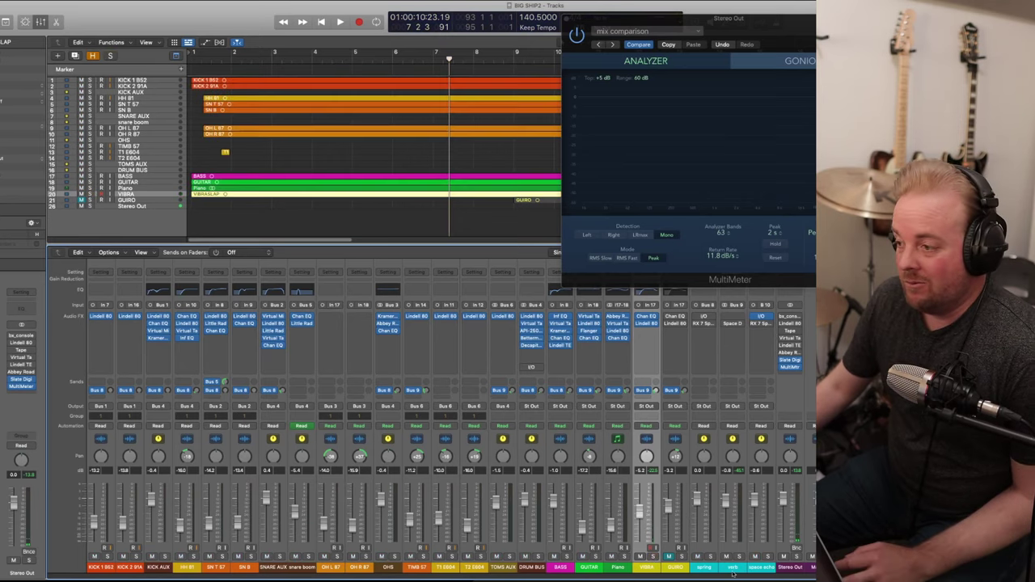
- Solo GUIRO and play it from bar 9, where its region begins
{"action": "left_click", "coordinate": [681, 556]}
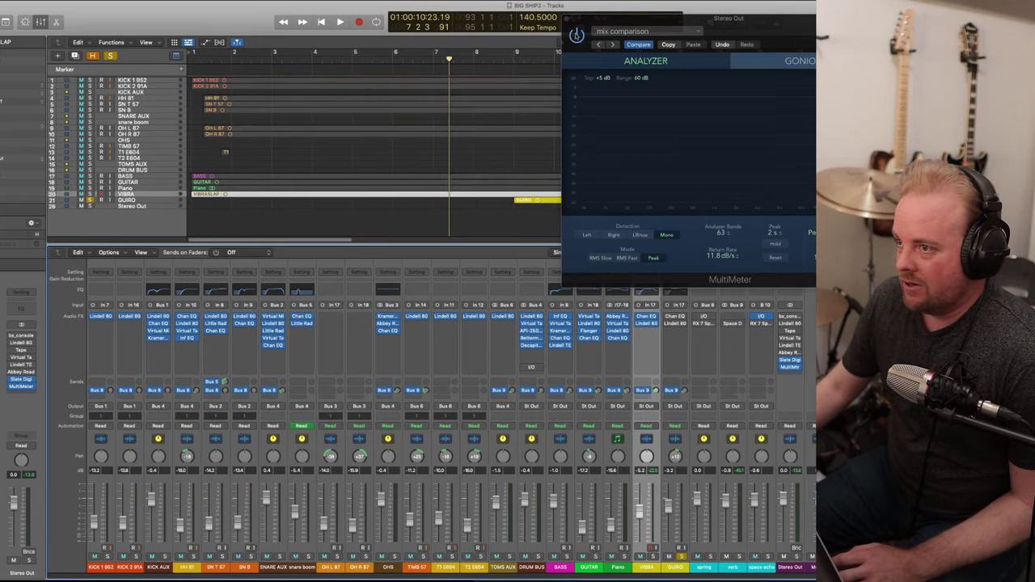
{"action": "left_click", "coordinate": [512, 62]}
{"action": "key", "text": "space"}
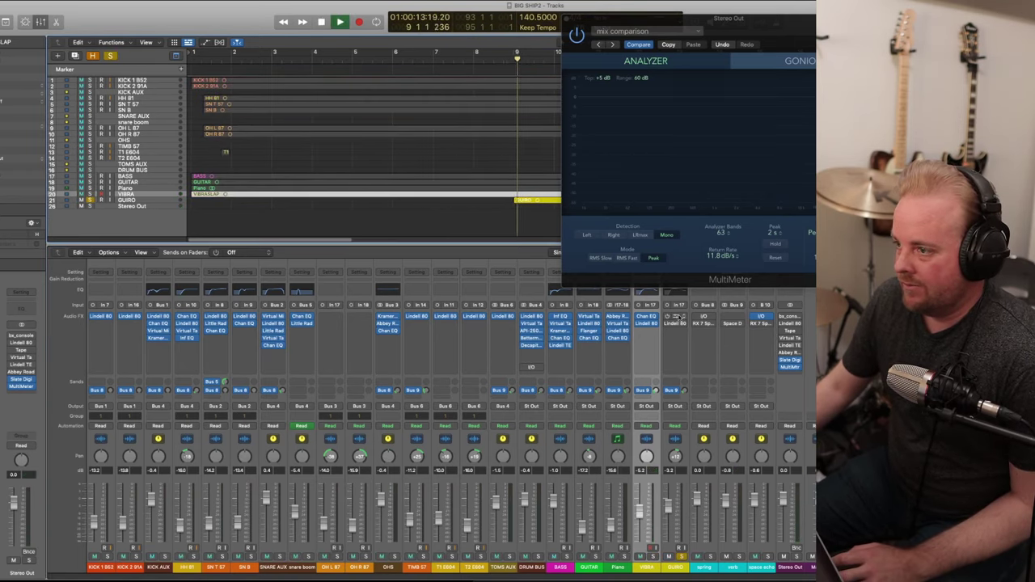
- Open the Channel EQ on the playing GUIRO, engage it, and toggle its analyzer
{"action": "left_click", "coordinate": [676, 316]}
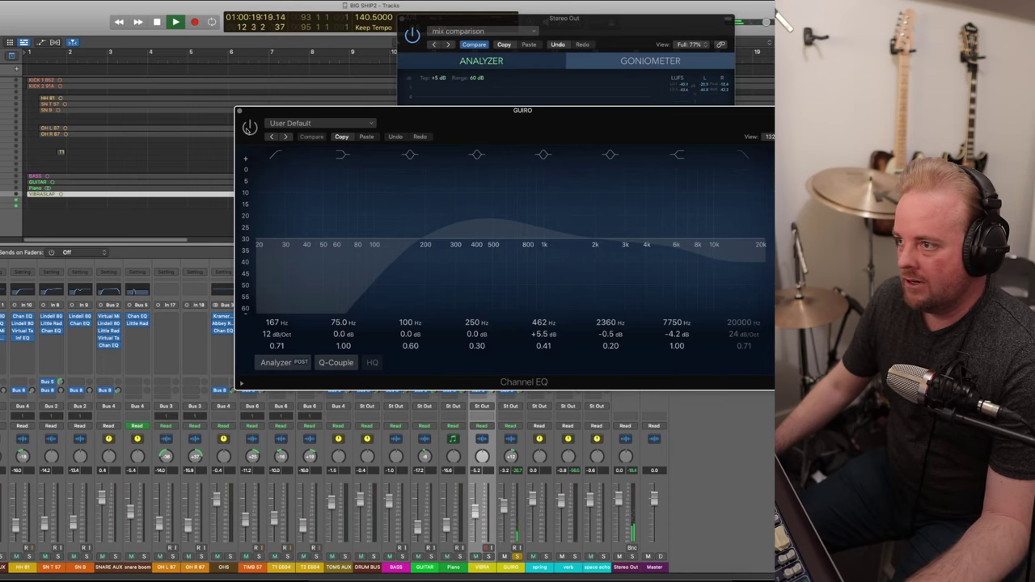
{"action": "left_click", "coordinate": [249, 127]}
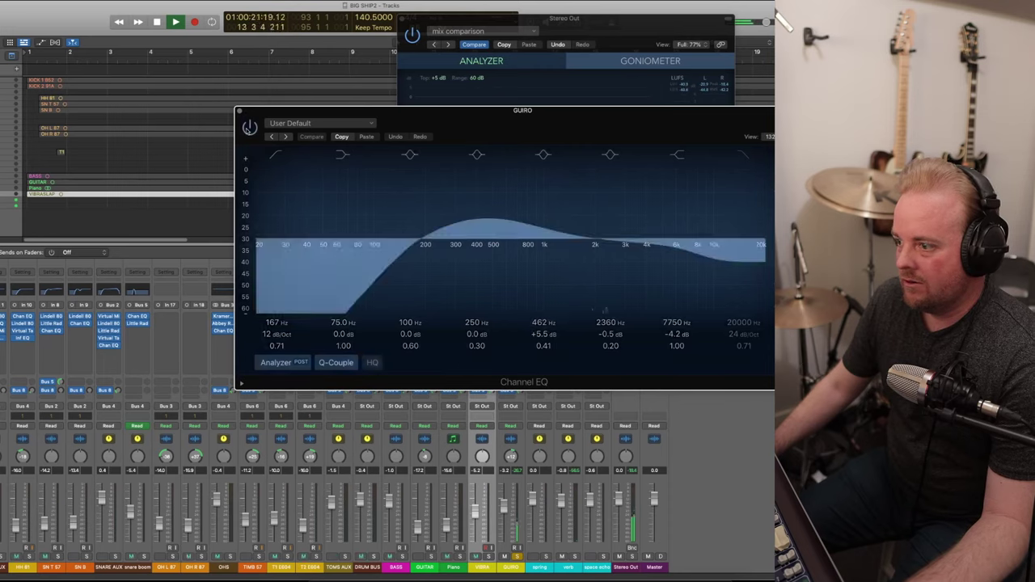
{"action": "left_click", "coordinate": [288, 364]}
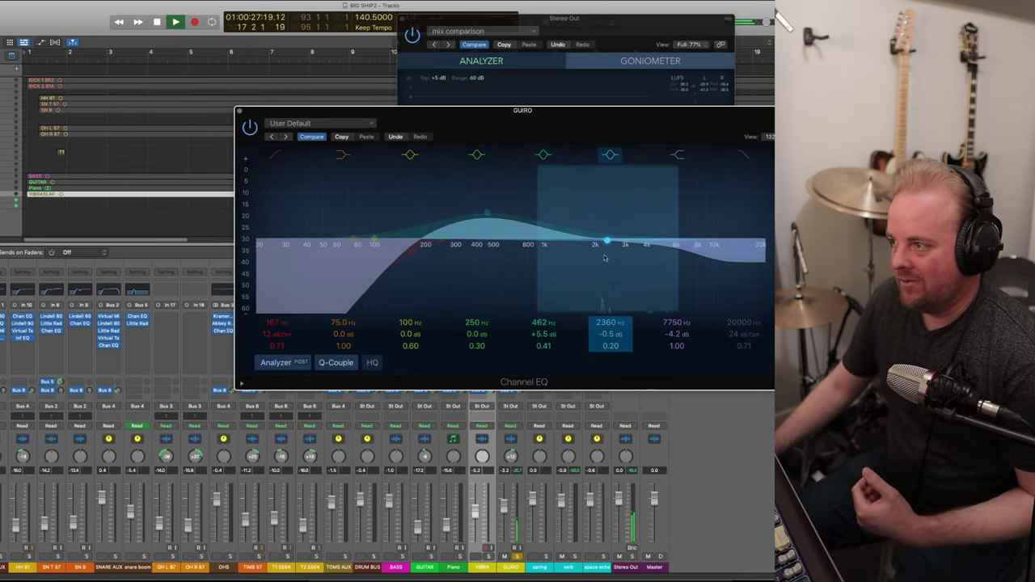
- Bypass and re-engage the Channel EQ on the soloed GUIRO to compare, and move its window aside to reach the track's inserts
{"action": "left_click", "coordinate": [250, 127]}
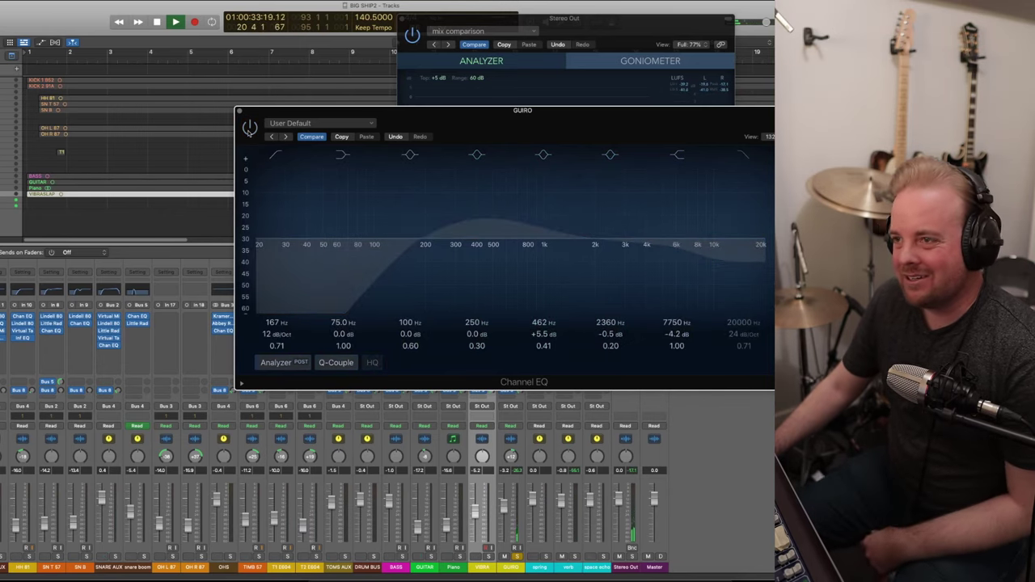
{"action": "left_click", "coordinate": [250, 127]}
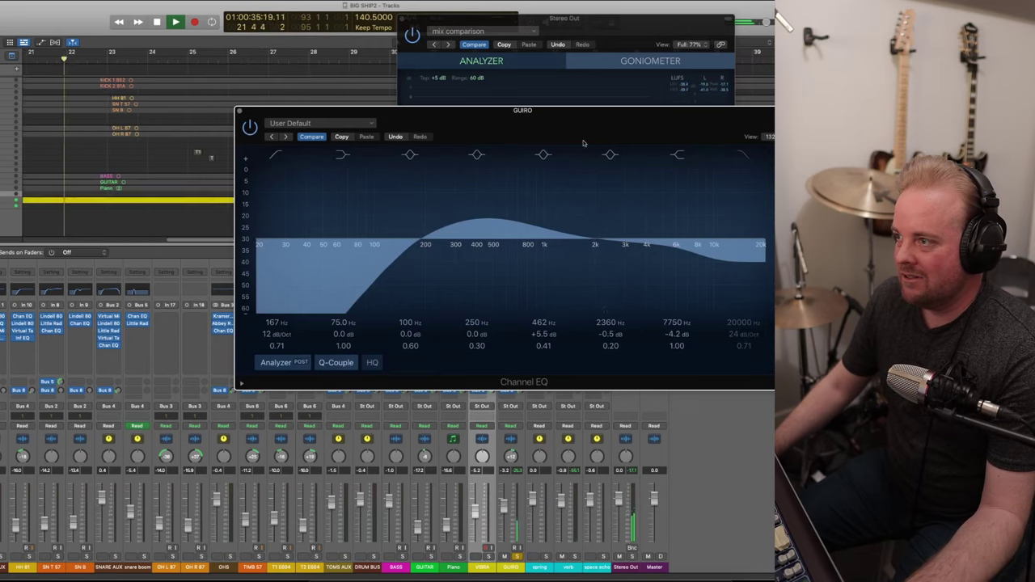
{"action": "left_click_drag", "start_coordinate": [599, 111], "coordinate": [264, 127]}
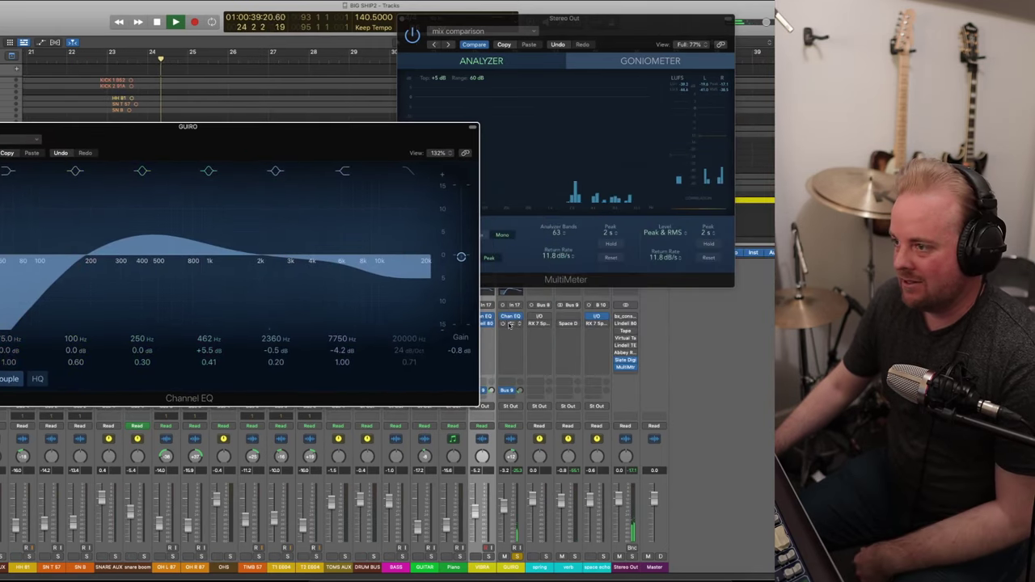
- Open the Lindell 80 Channel on GUIRO to audition it, and close both of the track's plug-in windows
{"action": "left_click", "coordinate": [155, 140]}
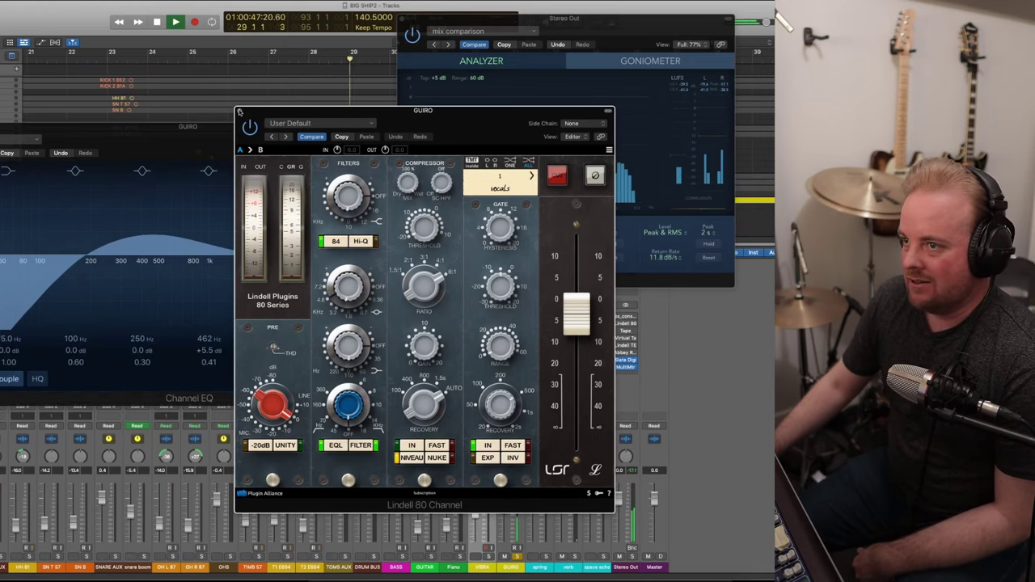
{"action": "left_click", "coordinate": [239, 112]}
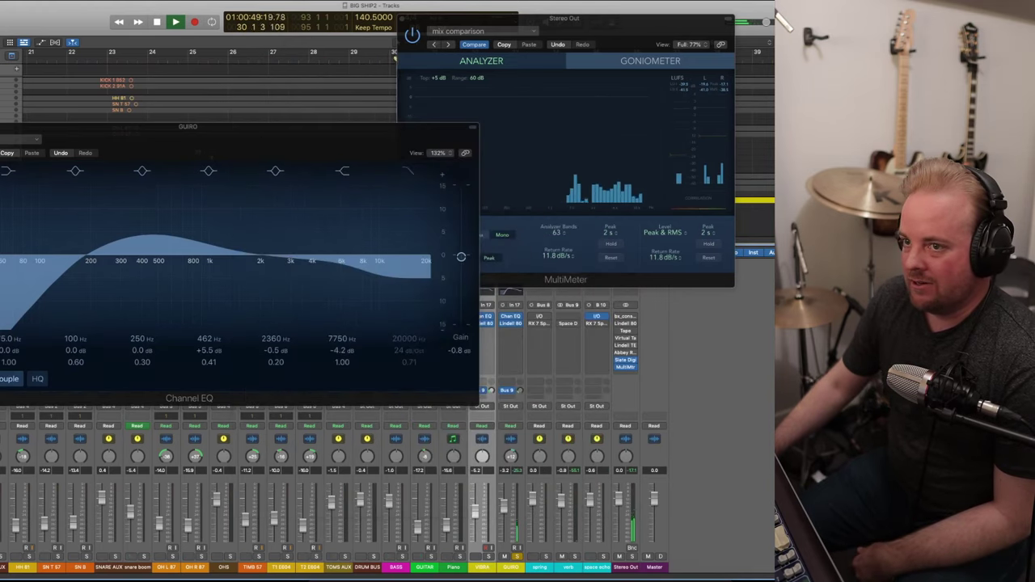
{"action": "key", "text": "super+w"}
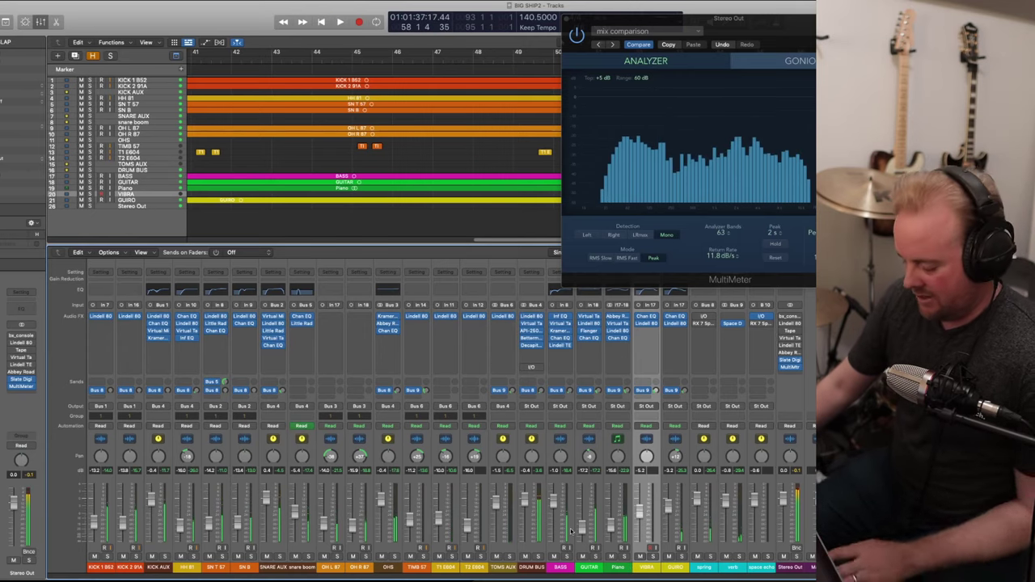
- Stop playback, return to the start of the song, and play the full mix
{"action": "key", "text": "space"}
{"action": "key", "text": "Return"}
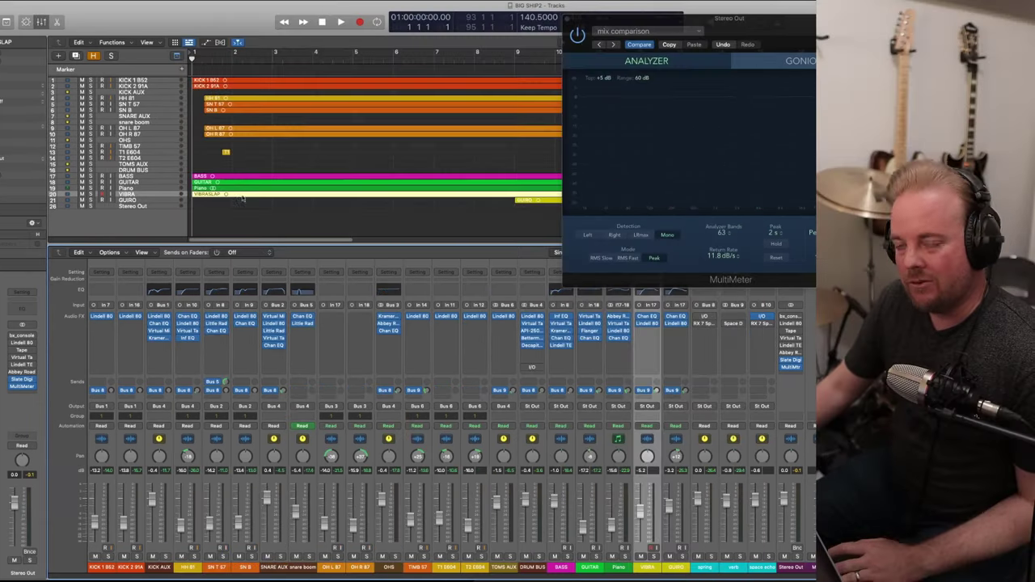
{"action": "key", "text": "space"}
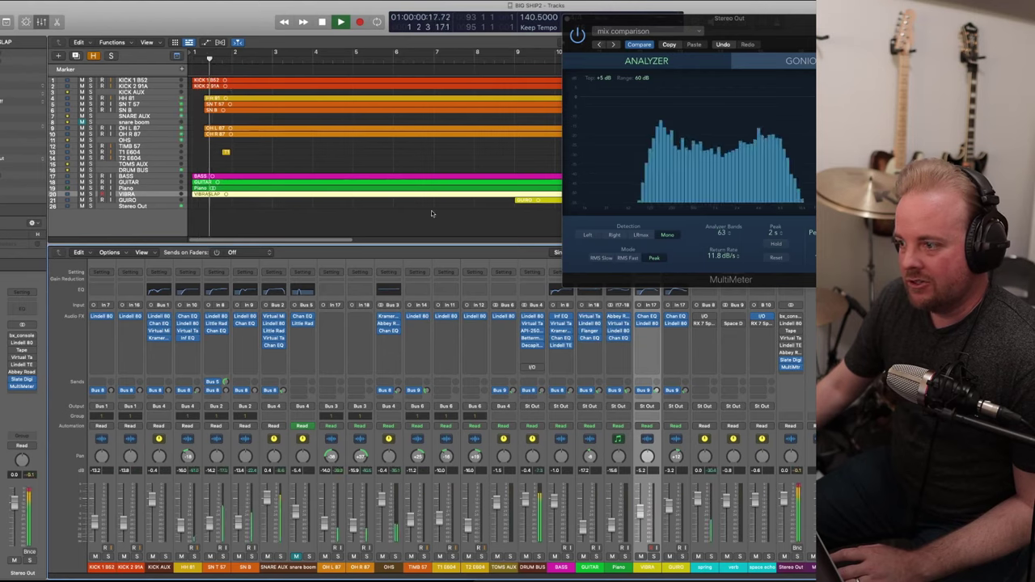
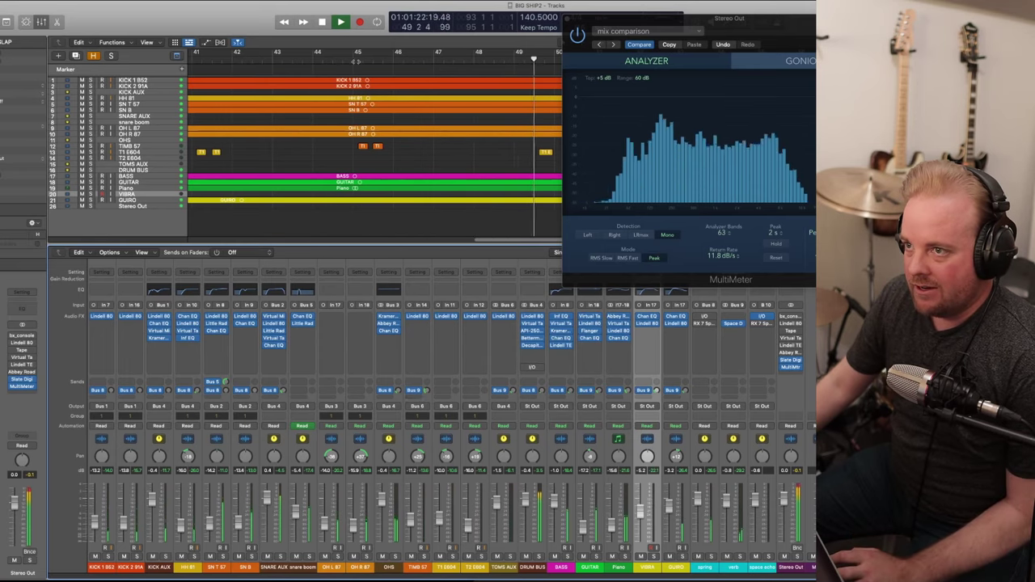
- Replay the mix from just before the TIMB 57 regions near bar 45, stop after the hit, and check that track's send
{"action": "key", "text": "space"}
{"action": "left_click", "coordinate": [354, 60]}
{"action": "key", "text": "space"}
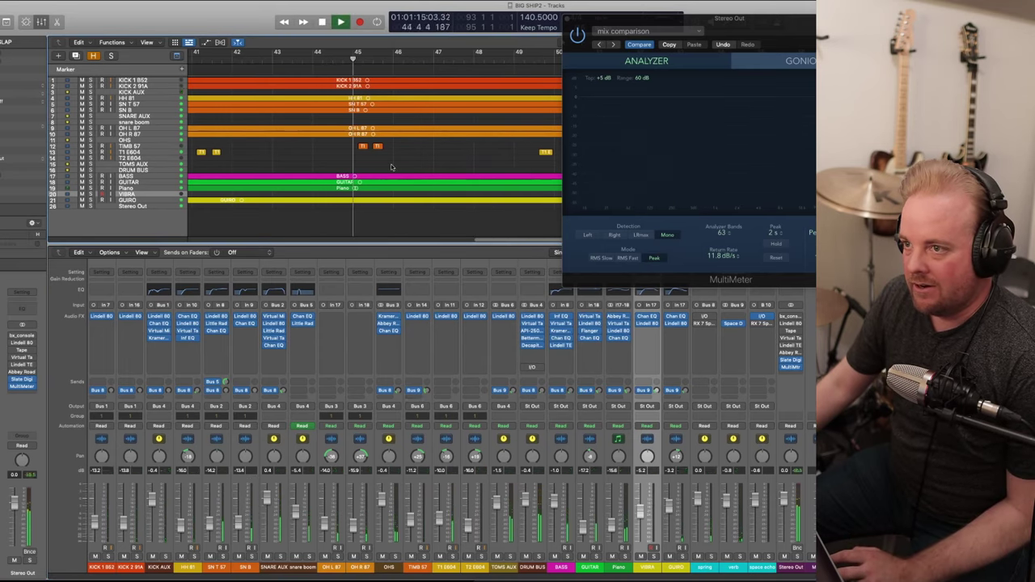
{"action": "key", "text": "space"}
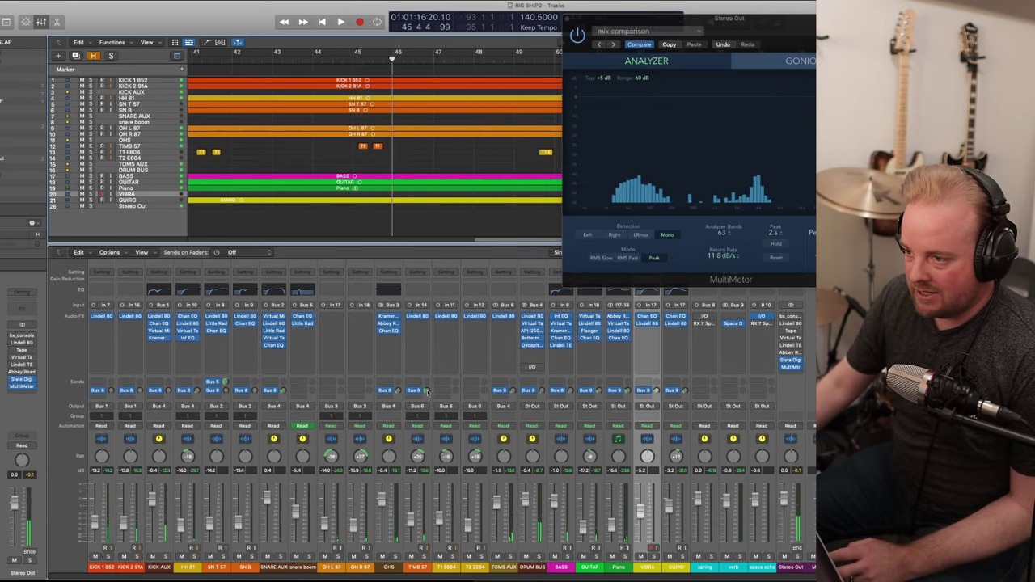
{"action": "mouse_move", "coordinate": [429, 391]}
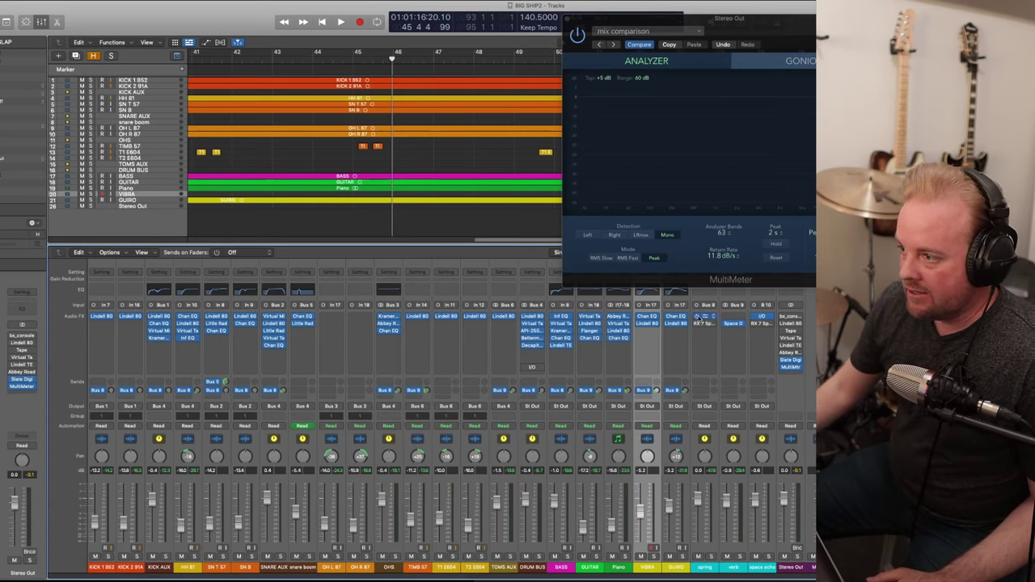
- Open the I/O plug-in on the spring aux, check SNARE AUX's send level, and play the mix with HH 81 selected
{"action": "left_click", "coordinate": [705, 319]}
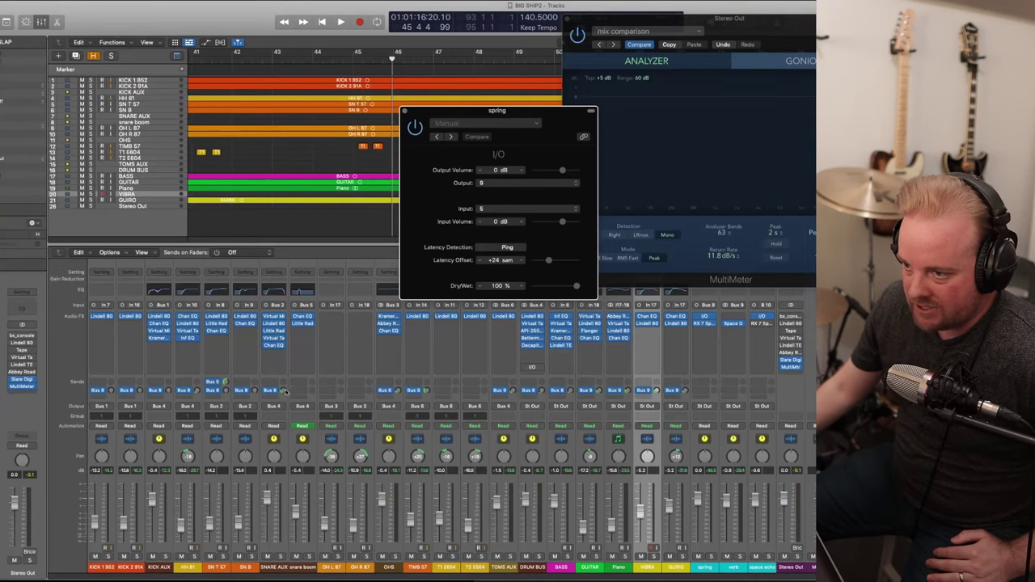
{"action": "left_click", "coordinate": [284, 391]}
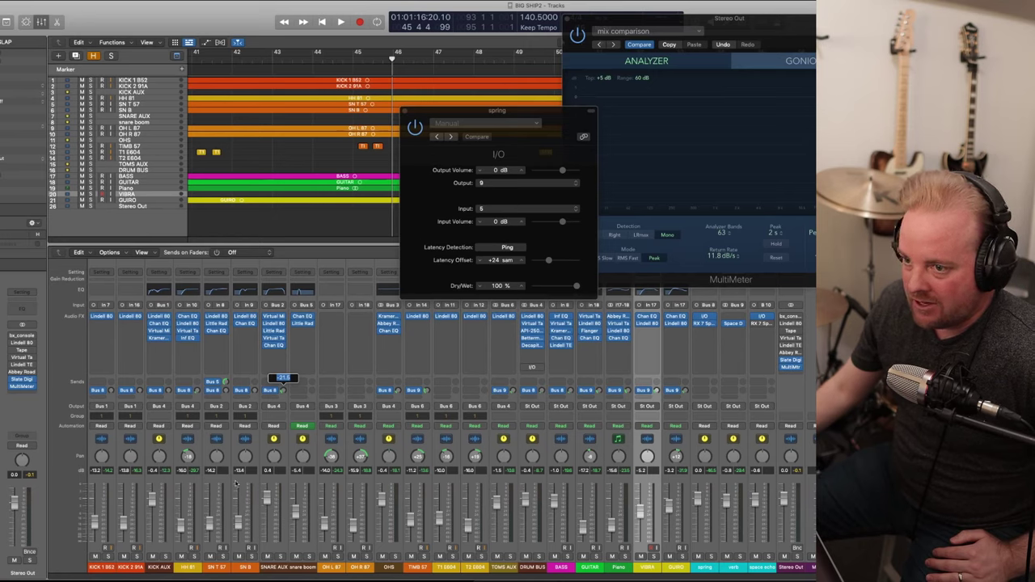
{"action": "left_click", "coordinate": [197, 570]}
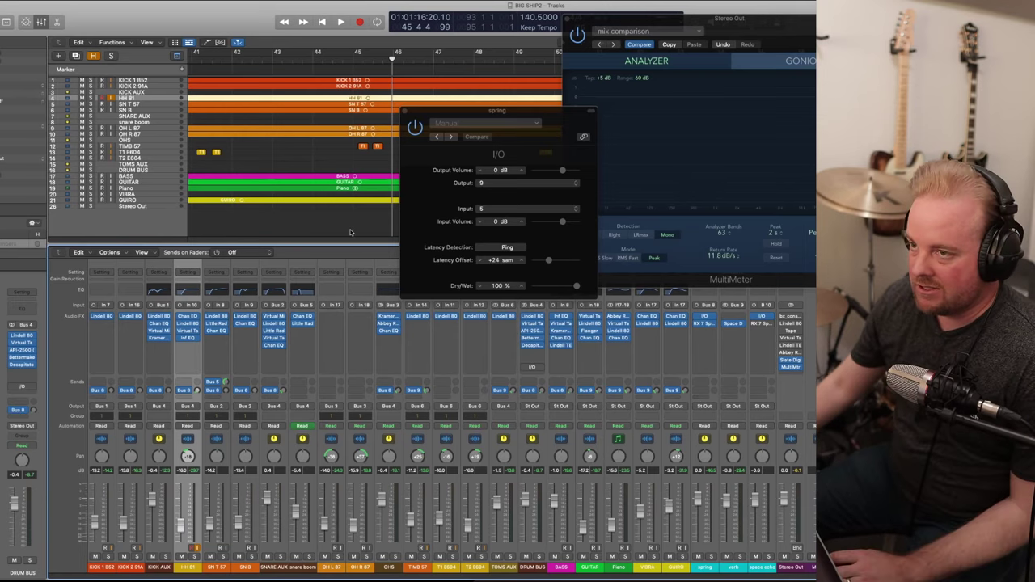
{"action": "key", "text": "space"}
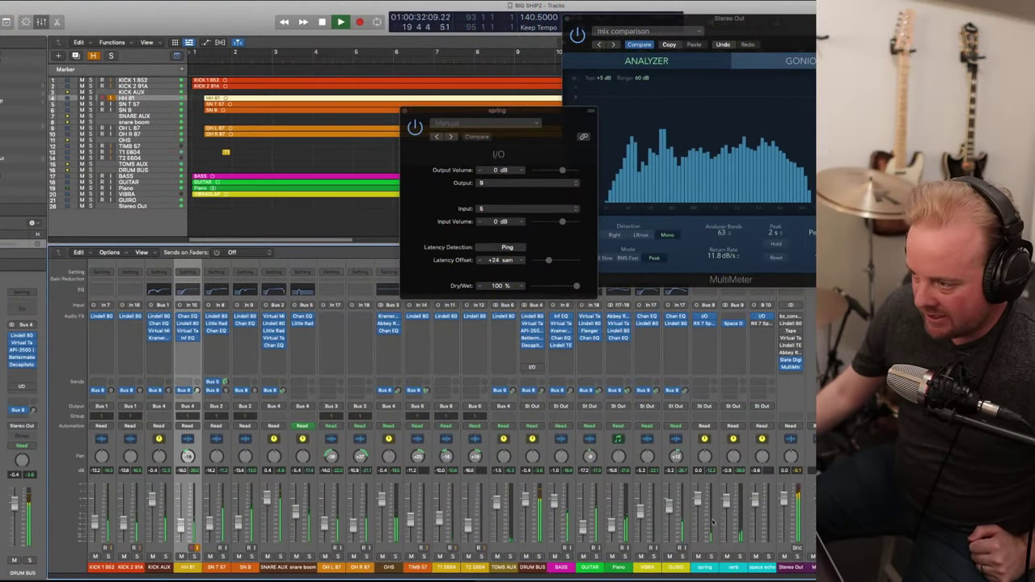
- Open RX 7 Spectral De-noise on the spring aux, toggle its bypass, and close its window
{"action": "mouse_move", "coordinate": [708, 326]}
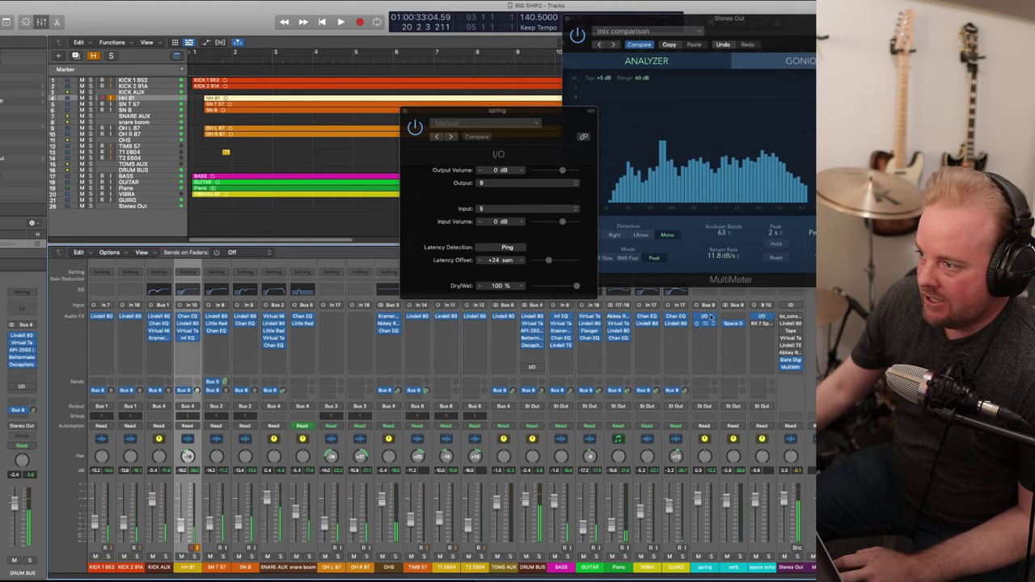
{"action": "left_click", "coordinate": [702, 327]}
{"action": "left_click_drag", "start_coordinate": [639, 124], "coordinate": [402, 102]}
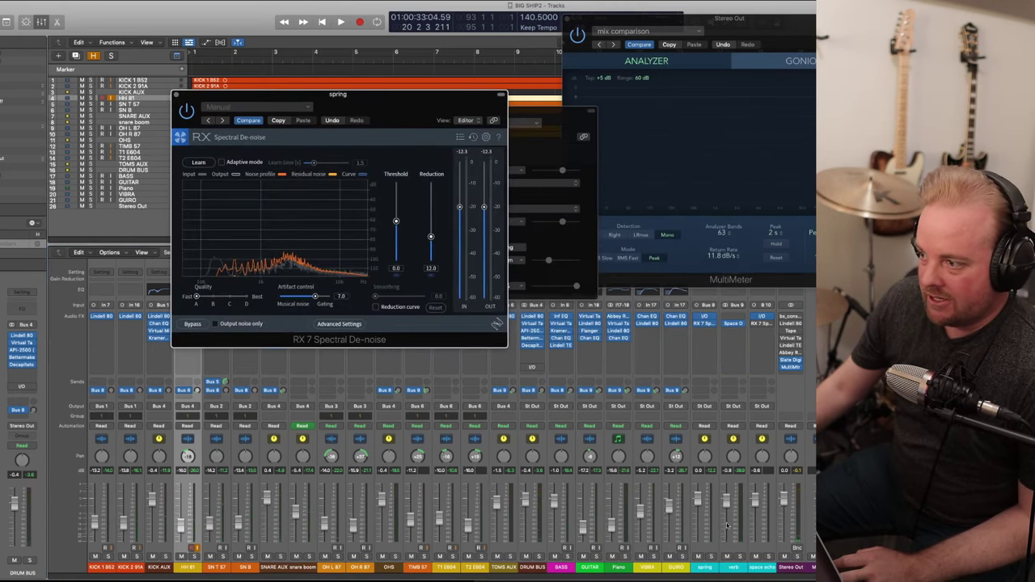
{"action": "mouse_move", "coordinate": [697, 326]}
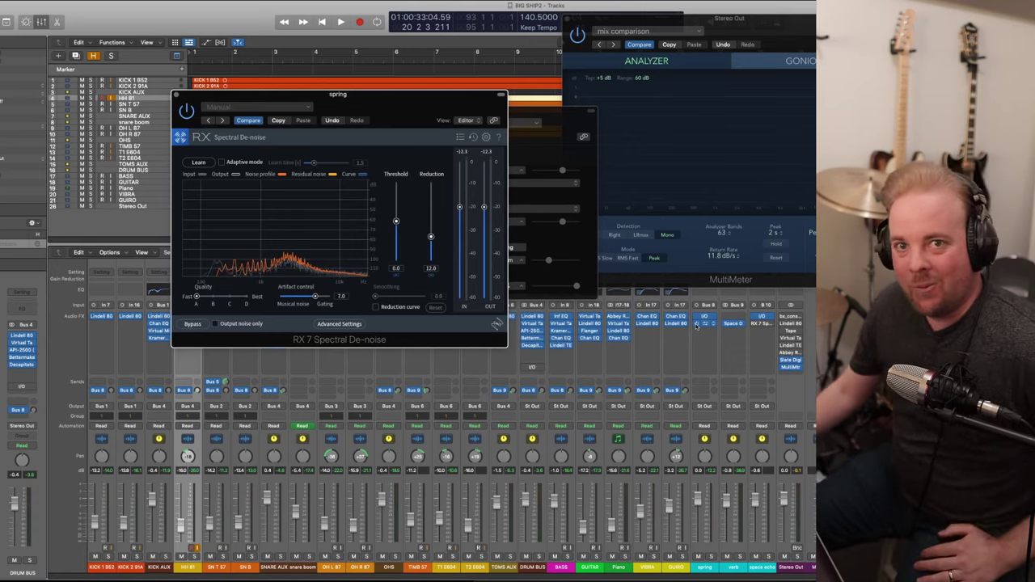
{"action": "left_click", "coordinate": [697, 326]}
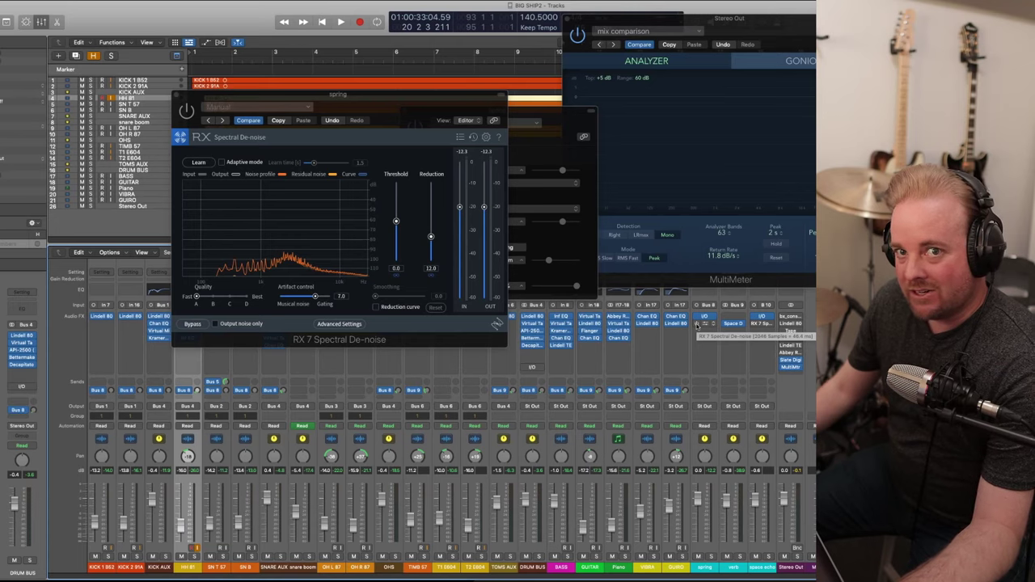
{"action": "left_click", "coordinate": [177, 96]}
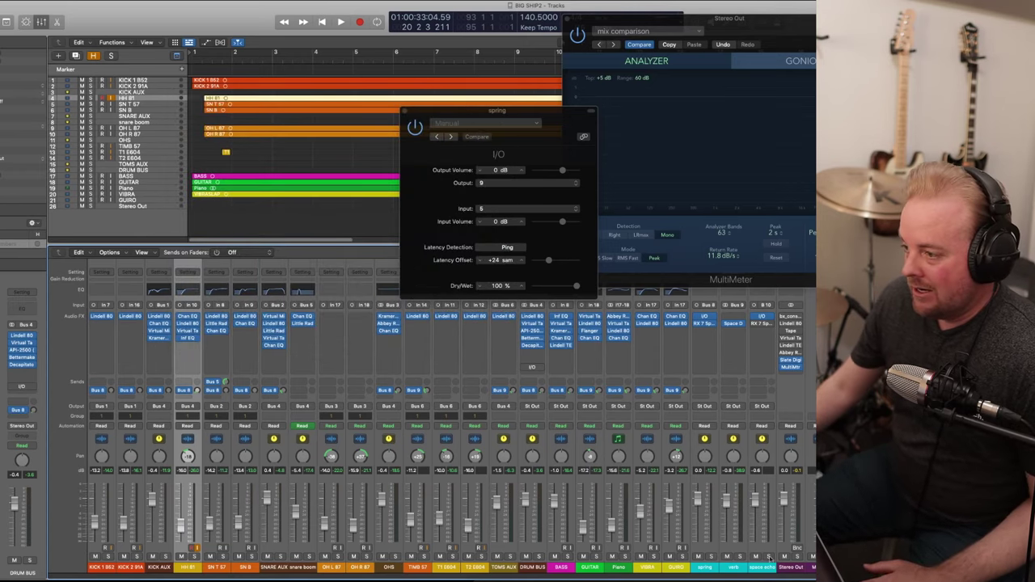
- Return to the song start and open bx_console N, Lindell 80 Channel and Virtual Tape Machines from the Stereo Out, spreading out their windows
{"action": "key", "text": "Return"}
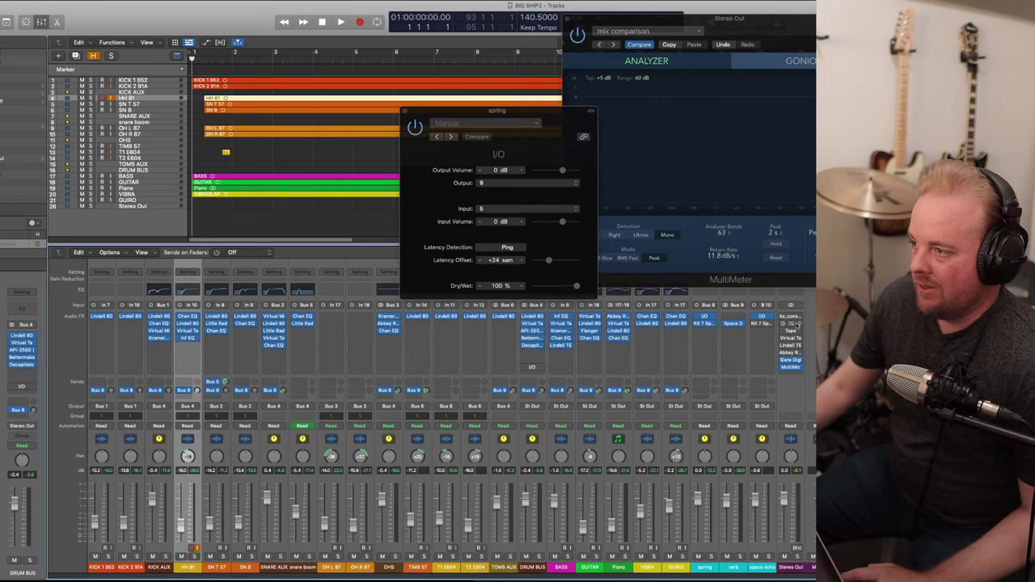
{"action": "left_click", "coordinate": [790, 318]}
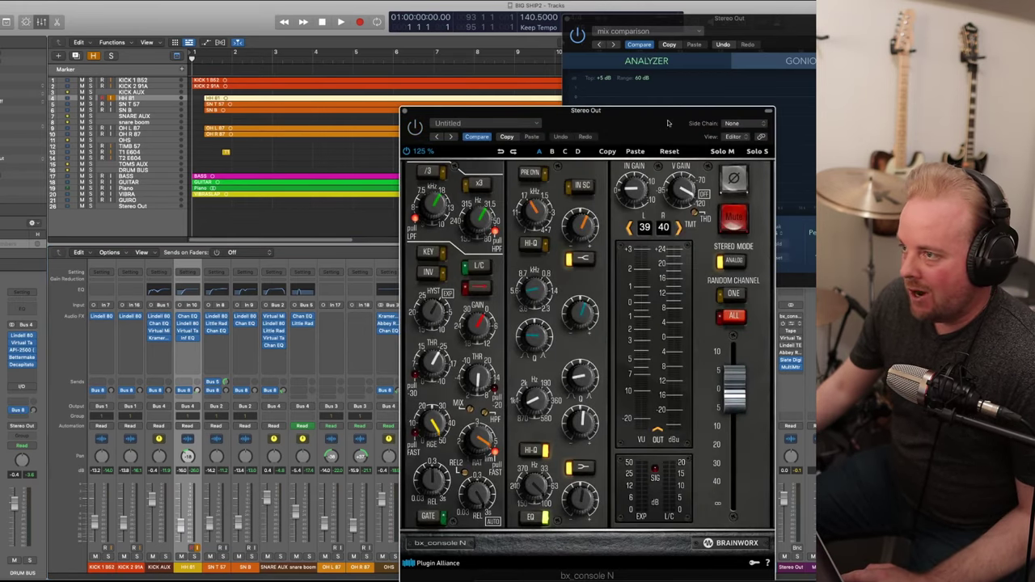
{"action": "left_click", "coordinate": [790, 324]}
{"action": "left_click_drag", "start_coordinate": [650, 135], "coordinate": [548, 104]}
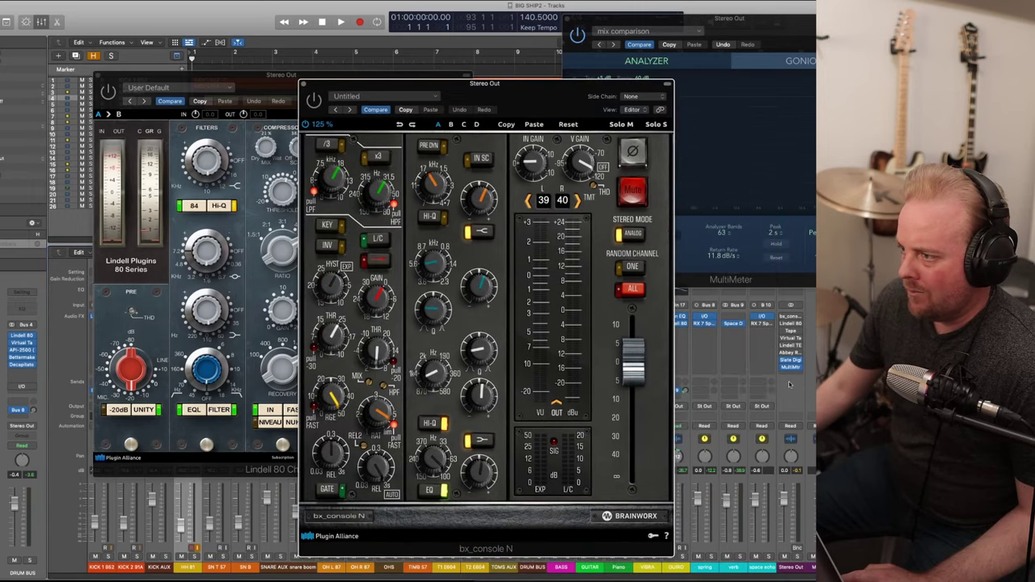
{"action": "left_click", "coordinate": [790, 331]}
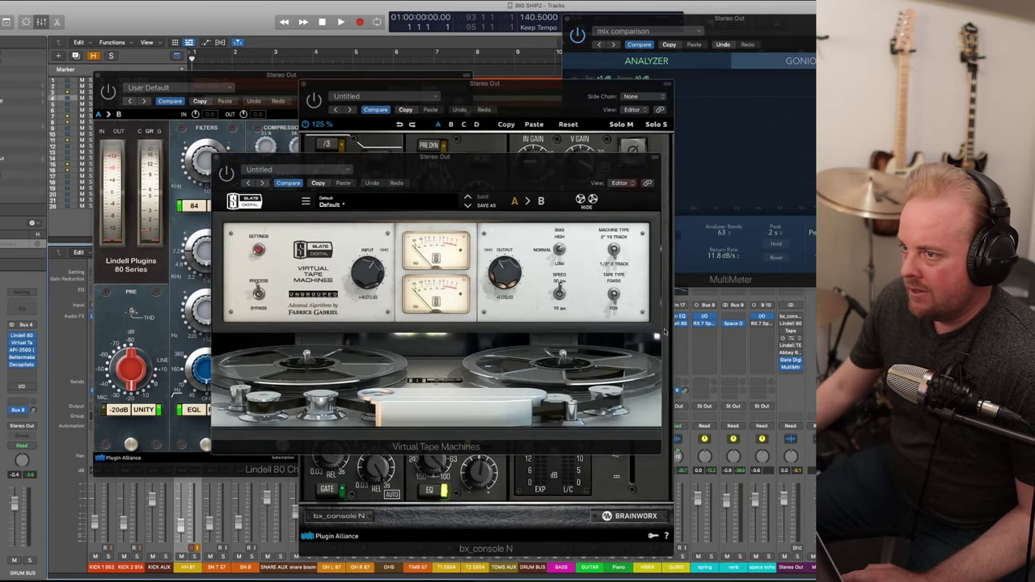
{"action": "left_click_drag", "start_coordinate": [501, 173], "coordinate": [427, 211]}
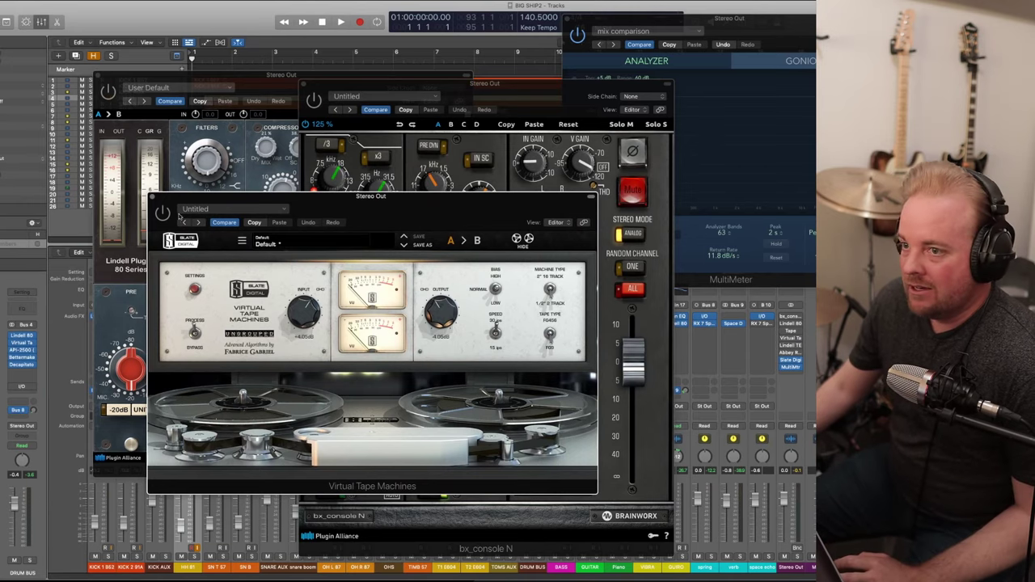
- Close the Virtual Tape Machines, Lindell 80 Channel and spring I/O windows, and move the bx_console N window clear of the mixer
{"action": "left_click", "coordinate": [153, 196]}
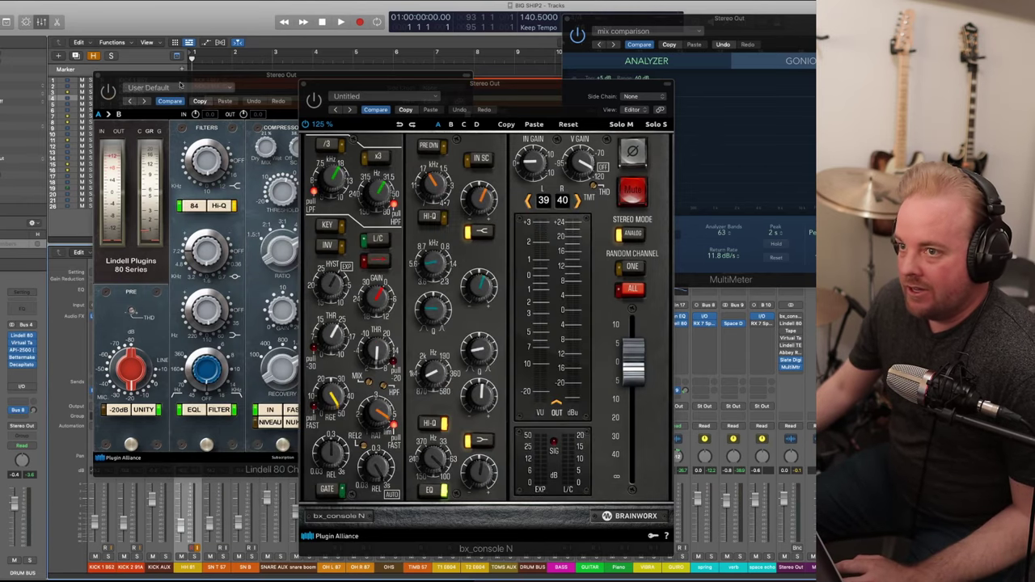
{"action": "left_click", "coordinate": [98, 78]}
{"action": "left_click_drag", "start_coordinate": [486, 84], "coordinate": [214, 15]}
{"action": "left_click", "coordinate": [405, 111]}
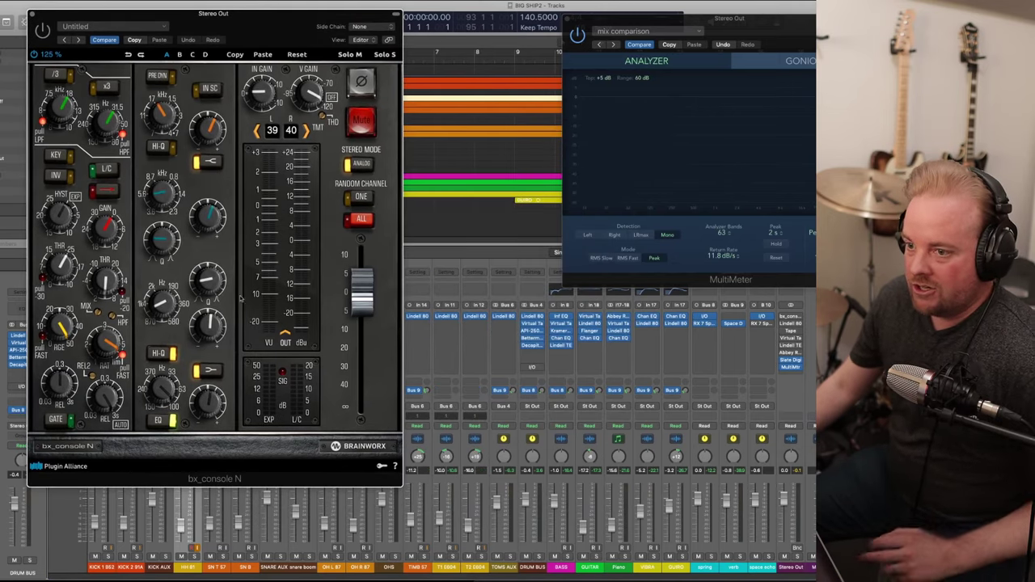
- Play the mix from the start to audition bx_console N on the Stereo Out
{"action": "left_click_drag", "start_coordinate": [208, 399], "coordinate": [208, 397]}
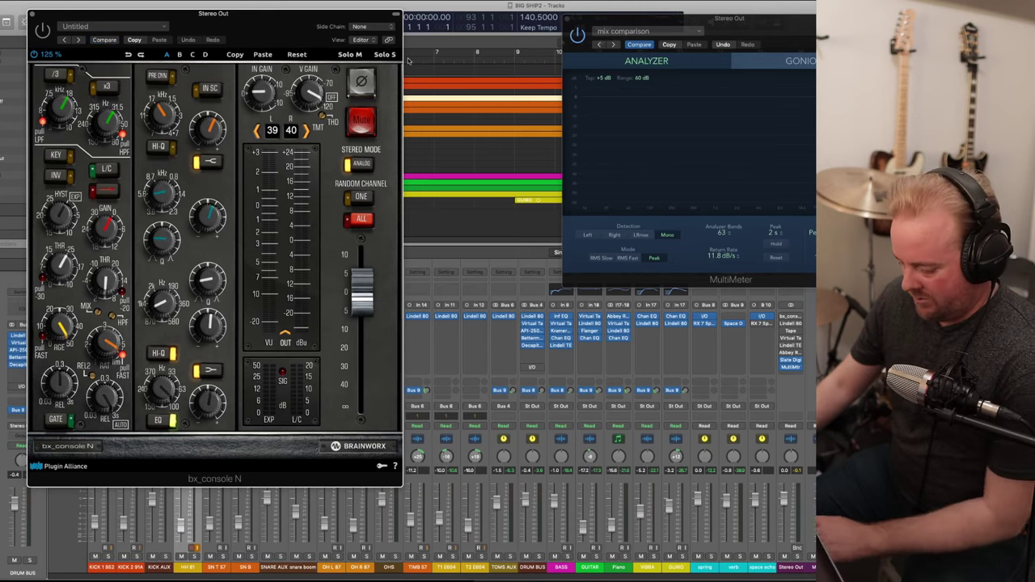
{"action": "key", "text": "space"}
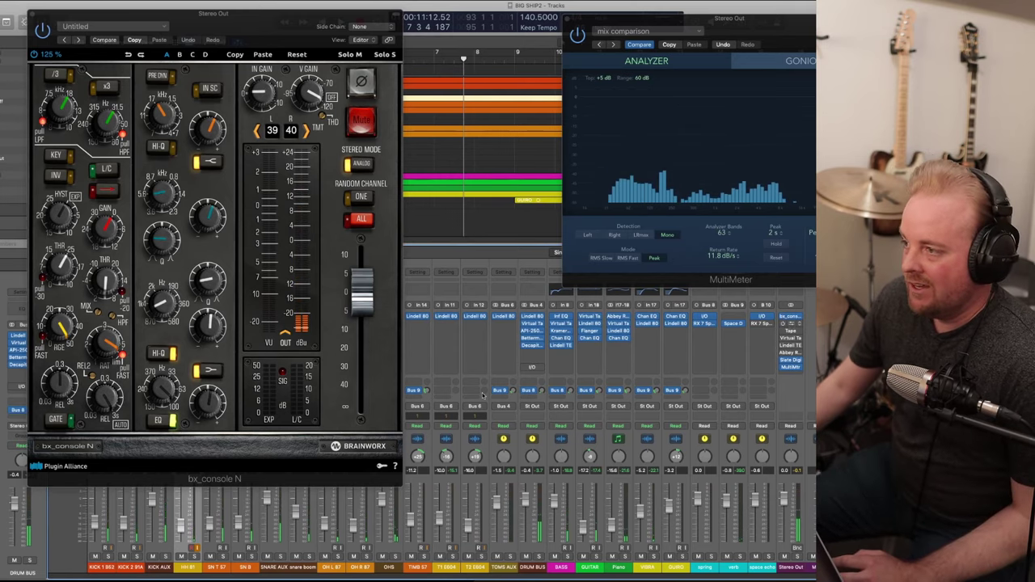
- Open the Lindell 80 Channel on the Stereo Out, return to the song start, and close the bx_console N window
{"action": "left_click", "coordinate": [791, 323]}
{"action": "mouse_move", "coordinate": [200, 159]}
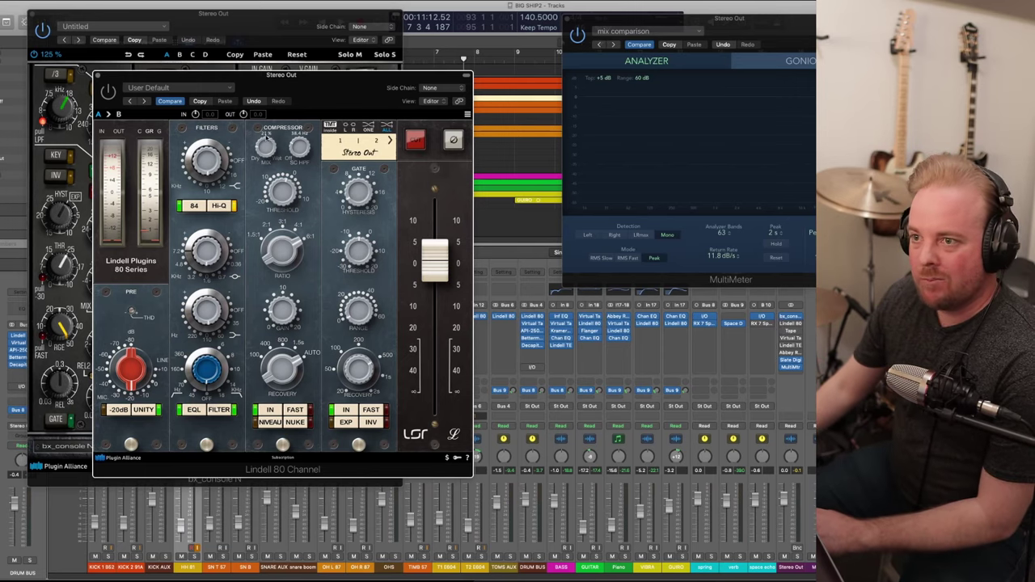
{"action": "key", "text": "Return"}
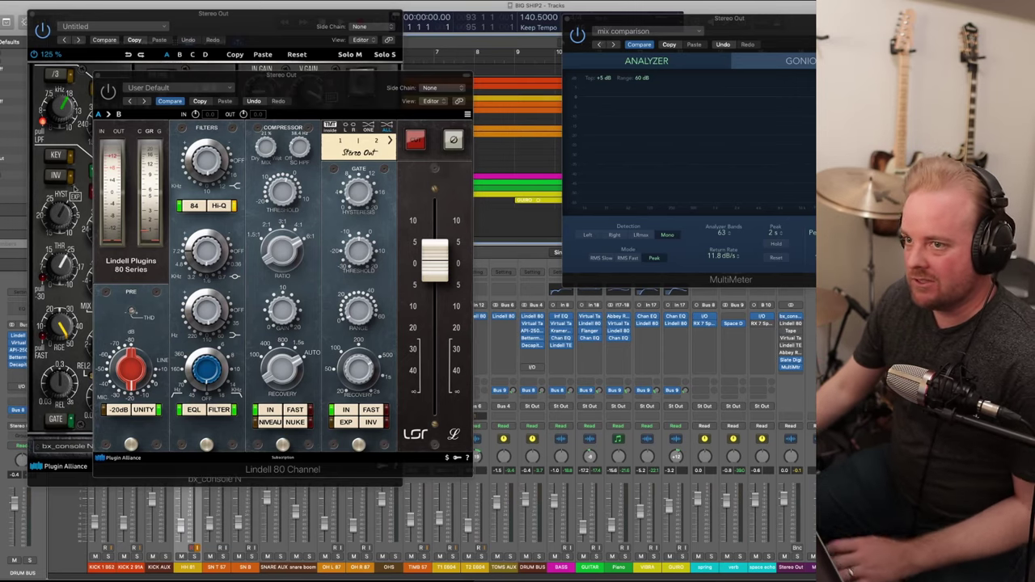
{"action": "left_click", "coordinate": [32, 15]}
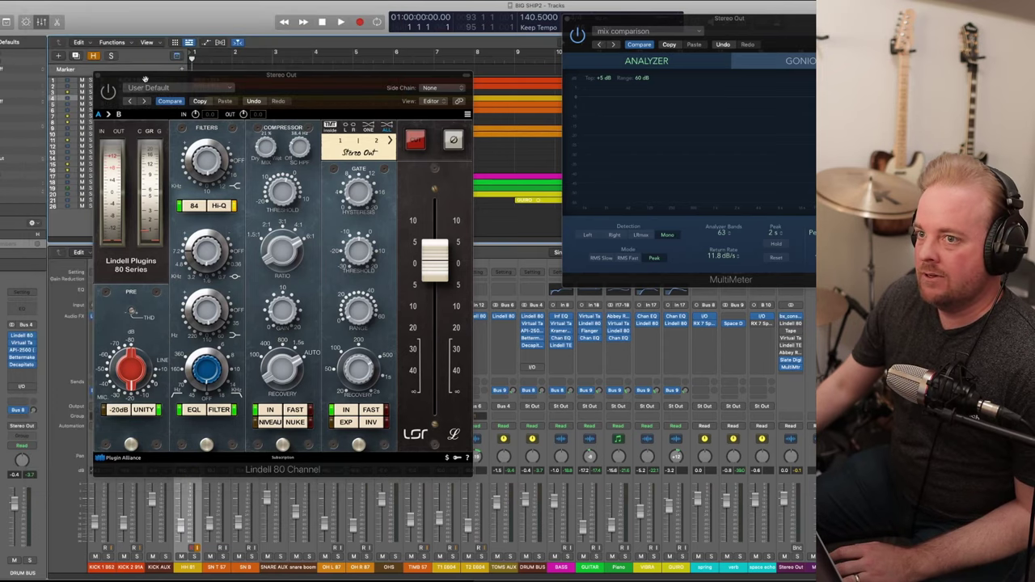
- Reposition the Stereo Out's Lindell 80 Channel window and toggle its gate while the mix plays
{"action": "left_click_drag", "start_coordinate": [145, 81], "coordinate": [110, 63]}
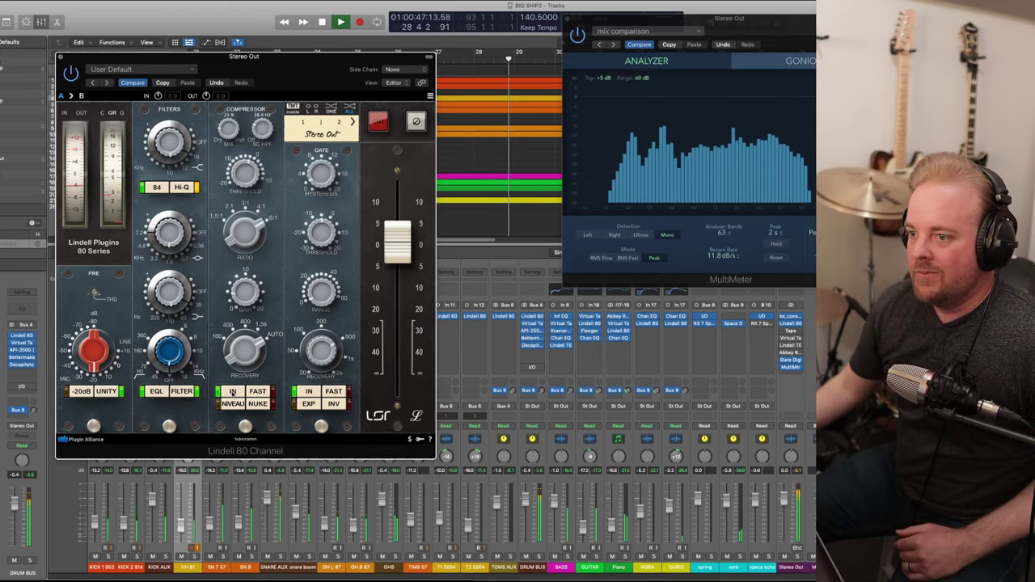
{"action": "left_click", "coordinate": [307, 392]}
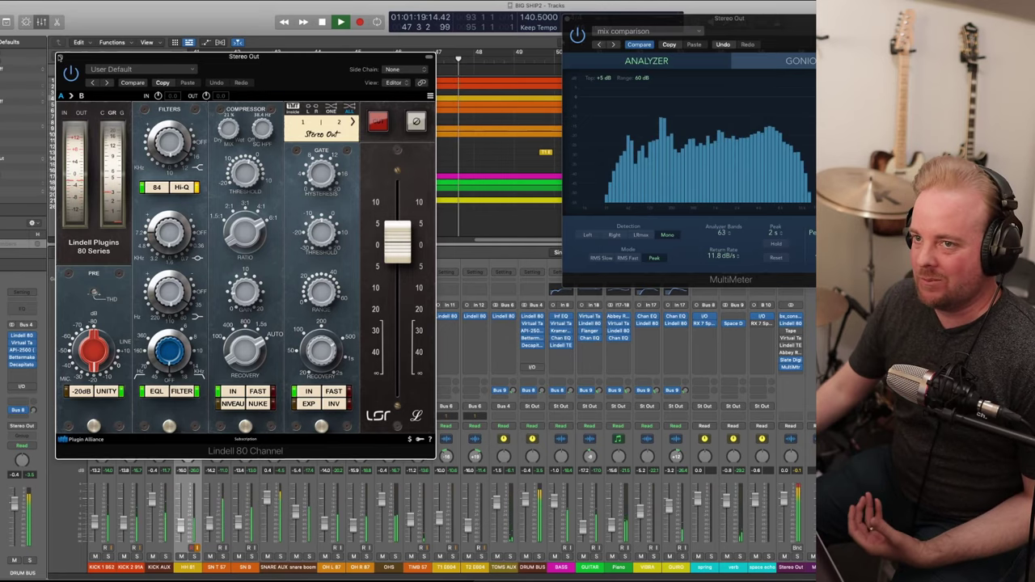
- Replace the Lindell 80 Channel window with the Stereo Out's Tape plug-in and try different Amount settings while the mix plays
{"action": "key", "text": "super+w"}
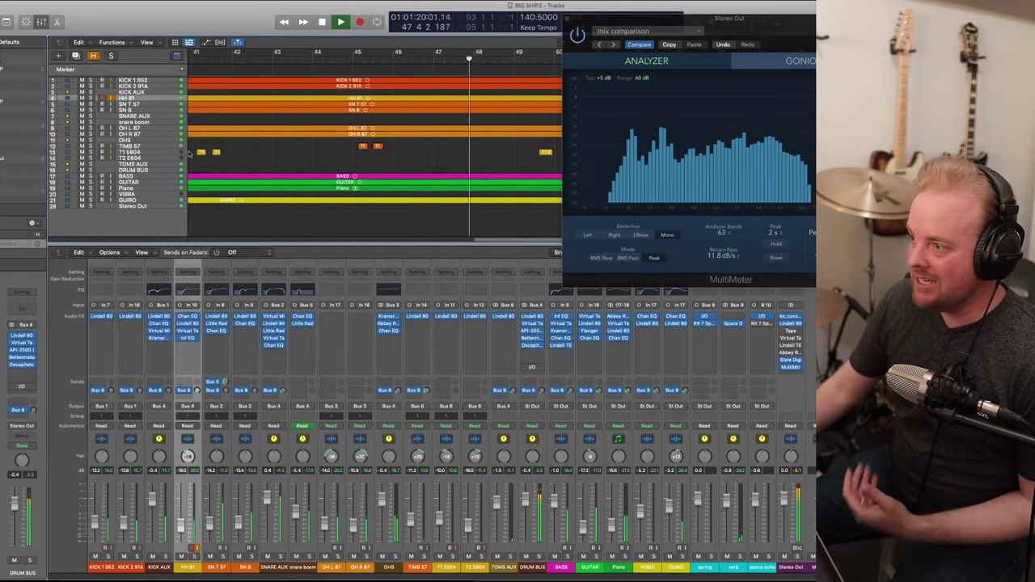
{"action": "left_click", "coordinate": [791, 344]}
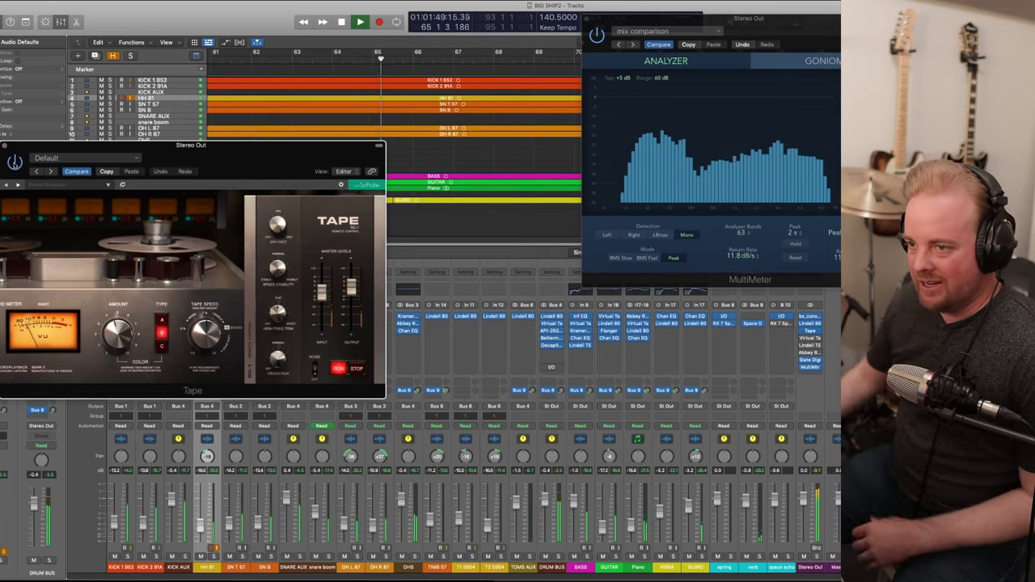
{"action": "mouse_move", "coordinate": [331, 295]}
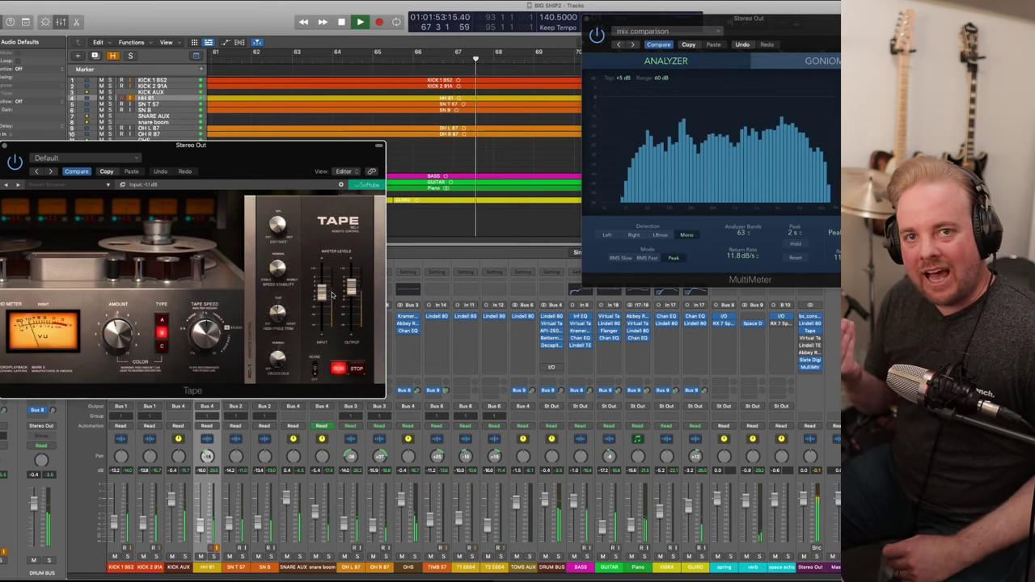
{"action": "mouse_move", "coordinate": [118, 332]}
{"action": "left_click_drag", "start_coordinate": [118, 331], "coordinate": [117, 312]}
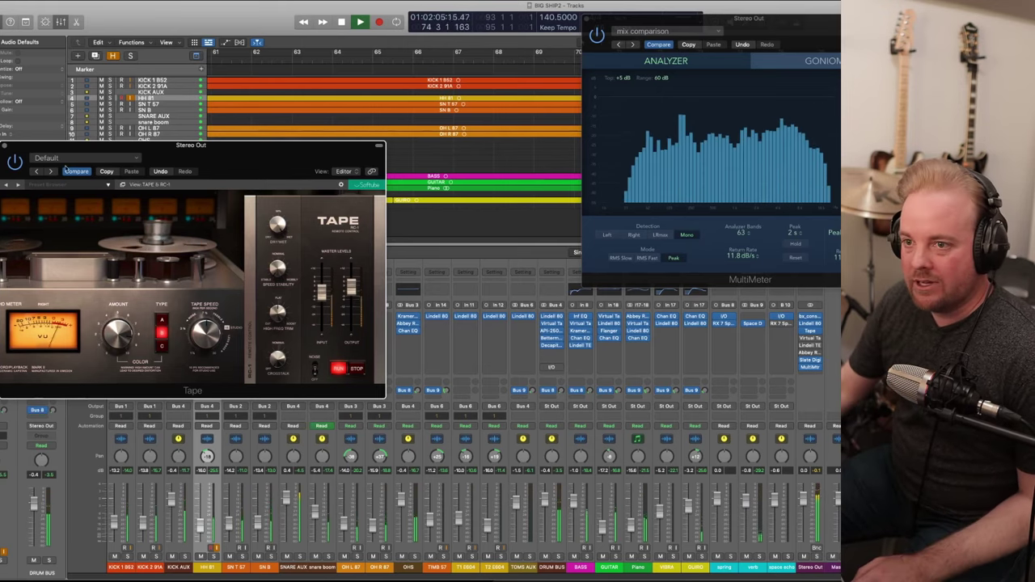
{"action": "left_click_drag", "start_coordinate": [117, 330], "coordinate": [117, 338]}
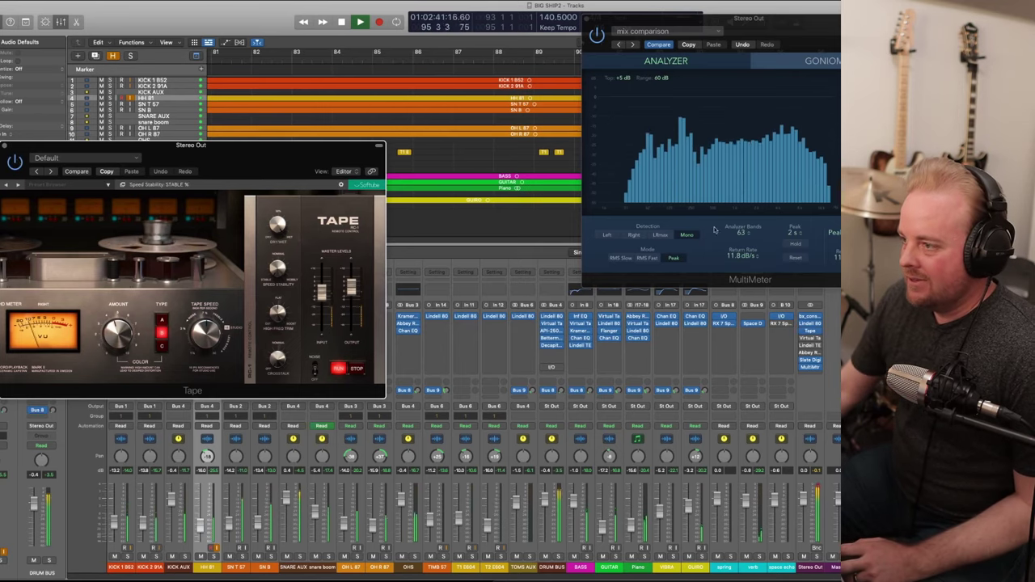
- Open and enable Virtual Tape Machines on the Stereo Out in place of Tape, with its window clear of the channel inserts
{"action": "left_click", "coordinate": [811, 360]}
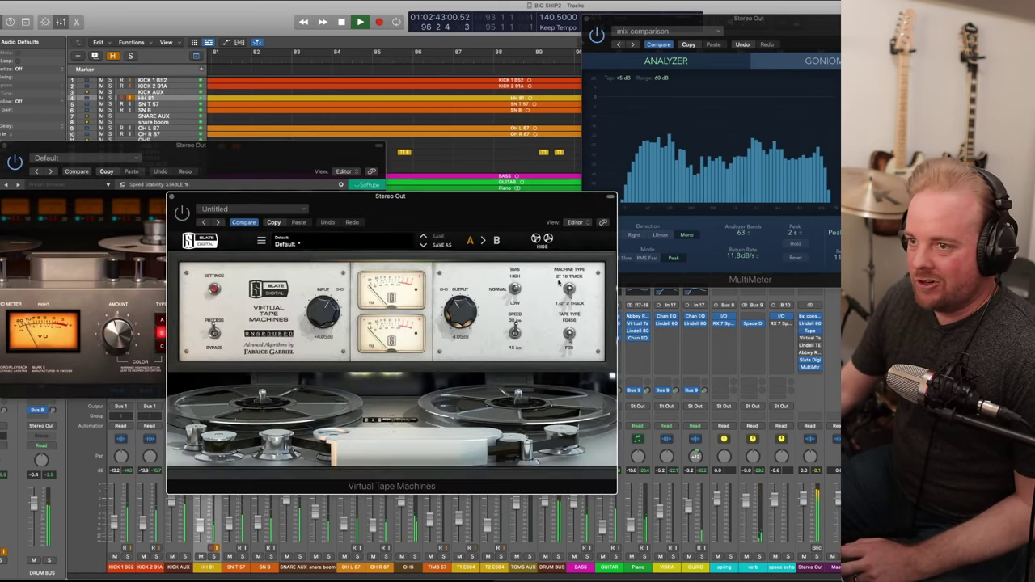
{"action": "left_click", "coordinate": [3, 146]}
{"action": "left_click_drag", "start_coordinate": [252, 215], "coordinate": [164, 130]}
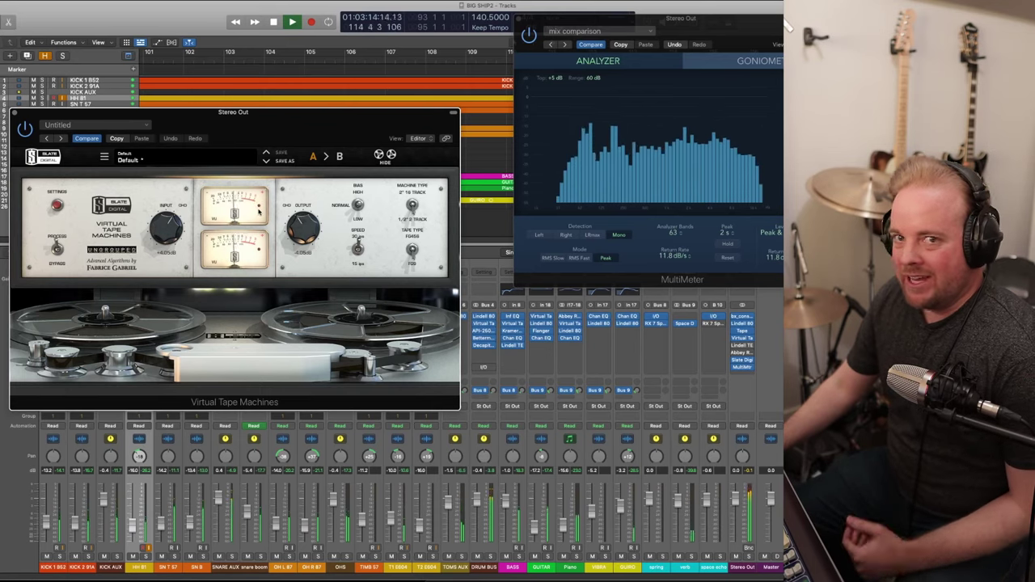
- Play the mix from the start, show the calibration settings of Virtual Tape Machines, and close the plug-in window
{"action": "key", "text": "space"}
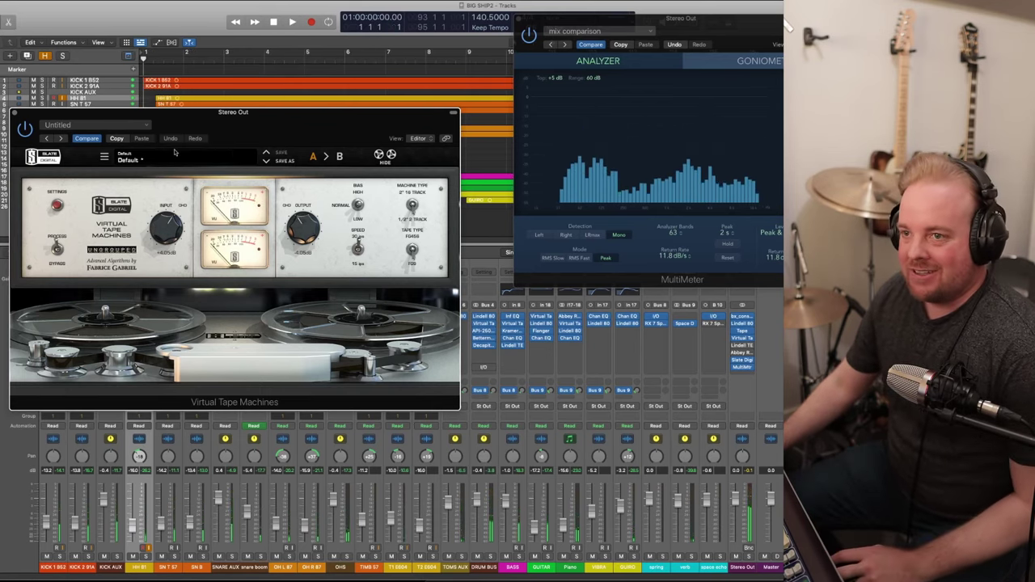
{"action": "key", "text": "space"}
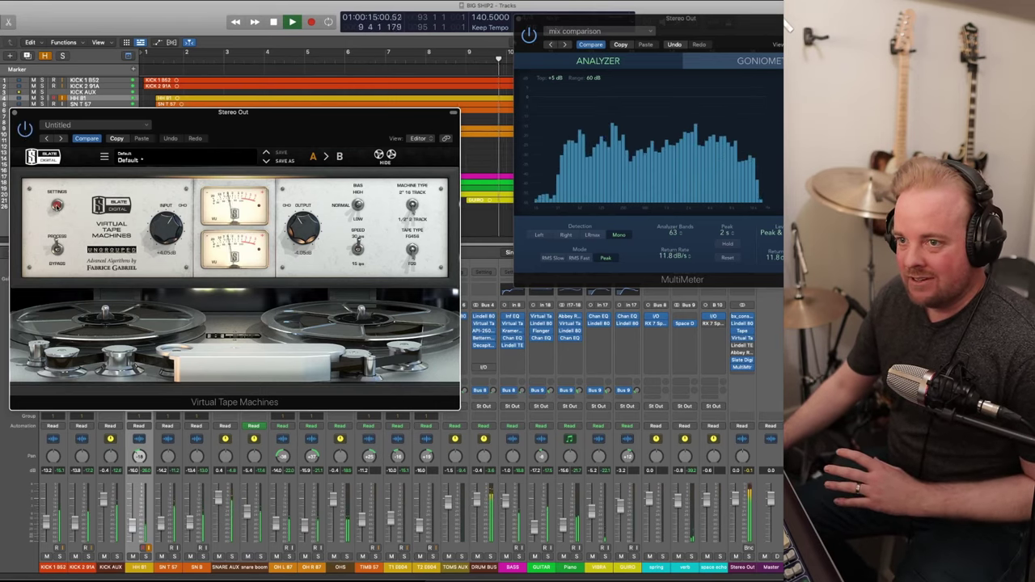
{"action": "left_click", "coordinate": [57, 206]}
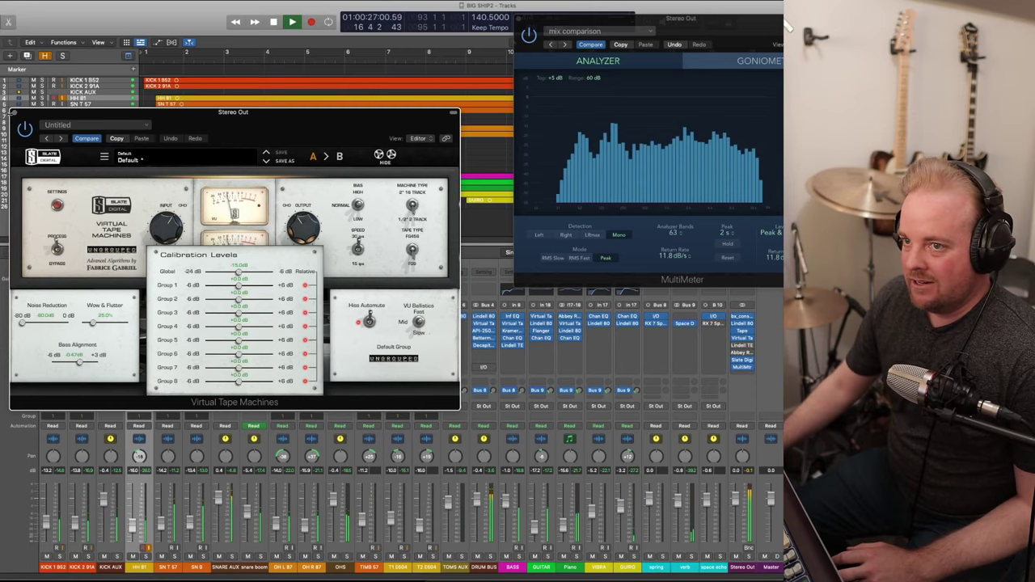
{"action": "left_click", "coordinate": [13, 113]}
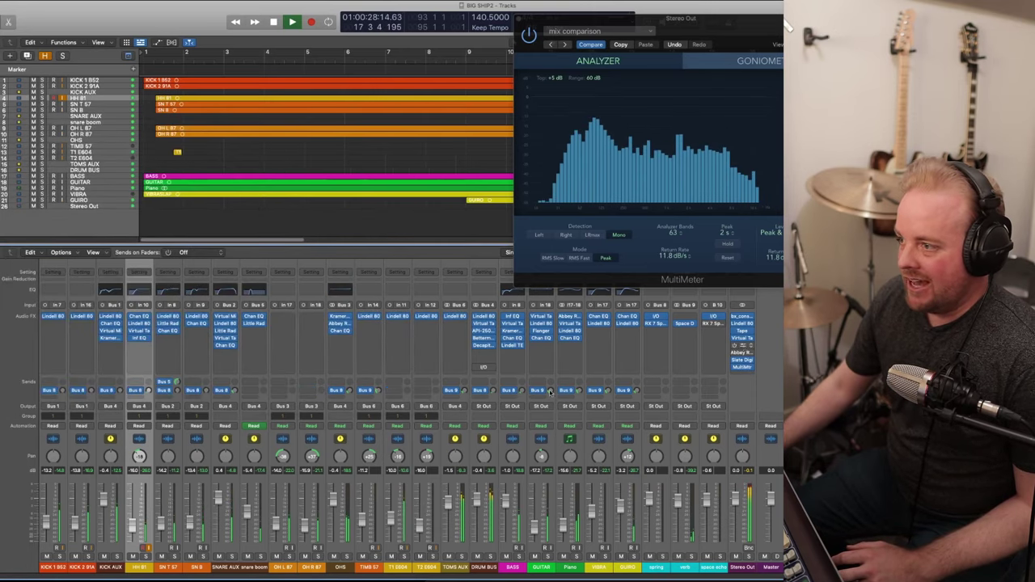
- Open and enable Lindell TE-100 on the Stereo Out to audition it during playback, and close its window
{"action": "left_click", "coordinate": [743, 348]}
{"action": "left_click_drag", "start_coordinate": [620, 144], "coordinate": [186, 81]}
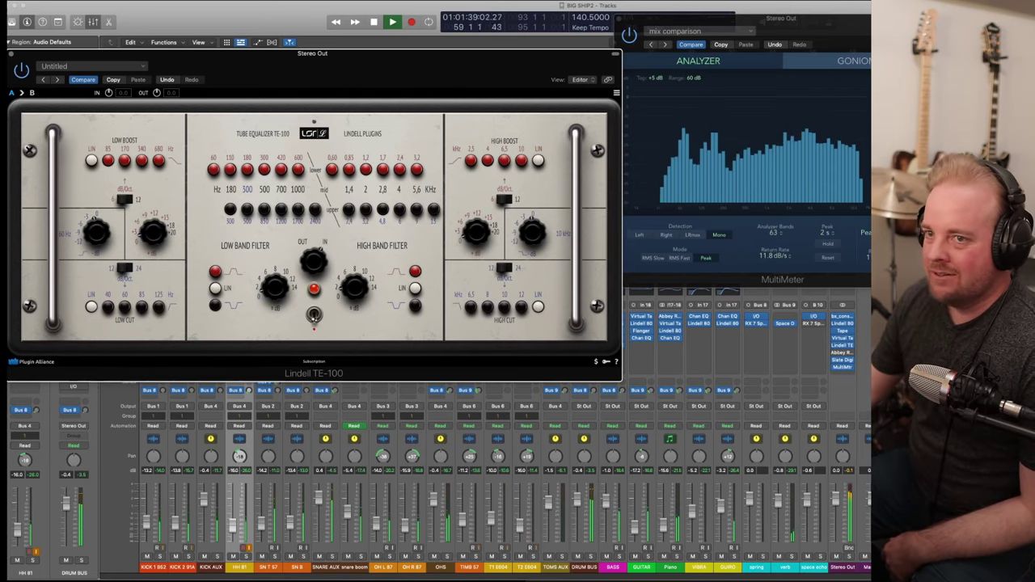
{"action": "left_click", "coordinate": [10, 54]}
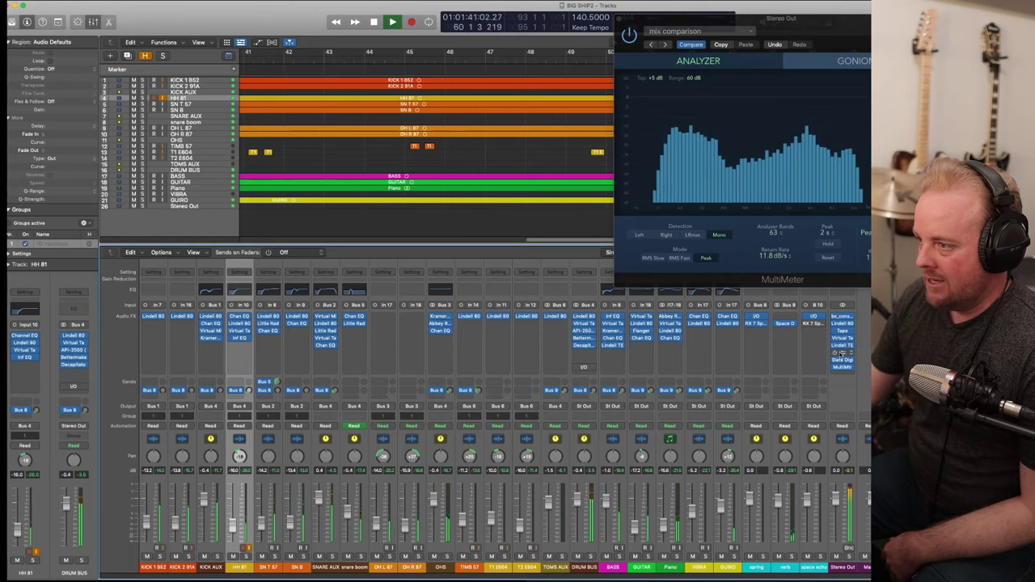
- Open and enable Abbey Road Vinyl on the Stereo Out and play the mix from the start to audition it
{"action": "left_click", "coordinate": [842, 354]}
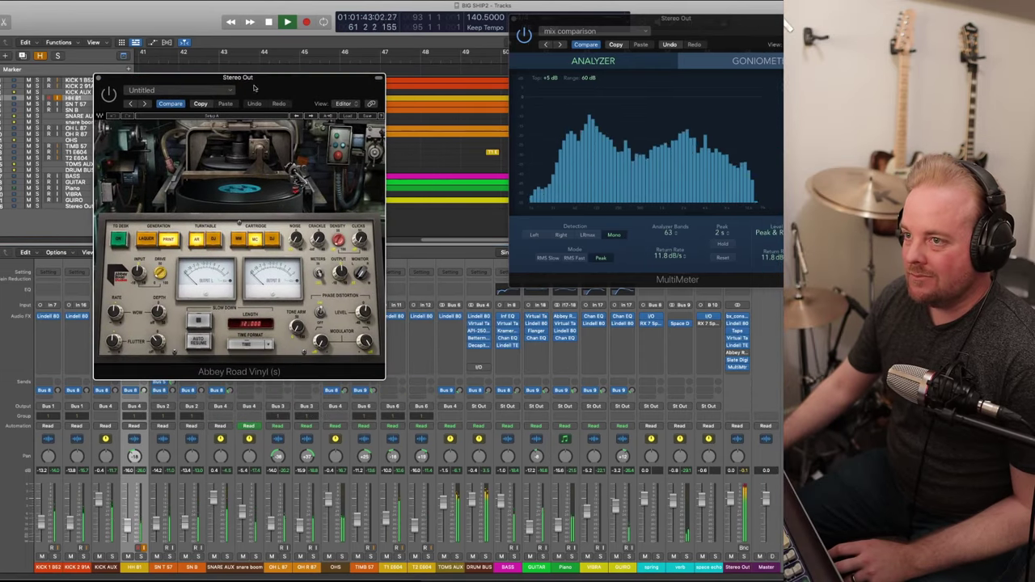
{"action": "key", "text": "space"}
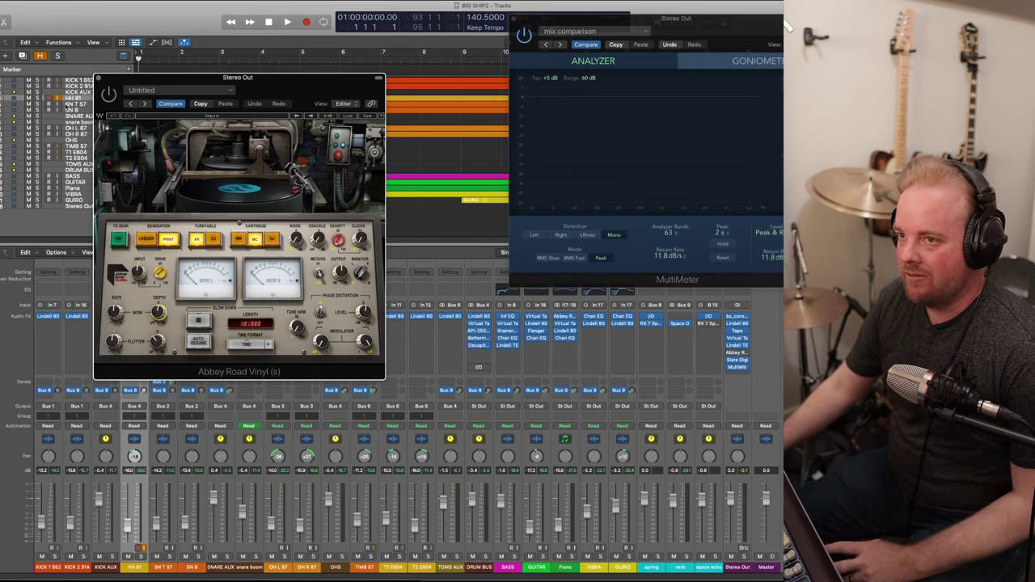
{"action": "key", "text": "space"}
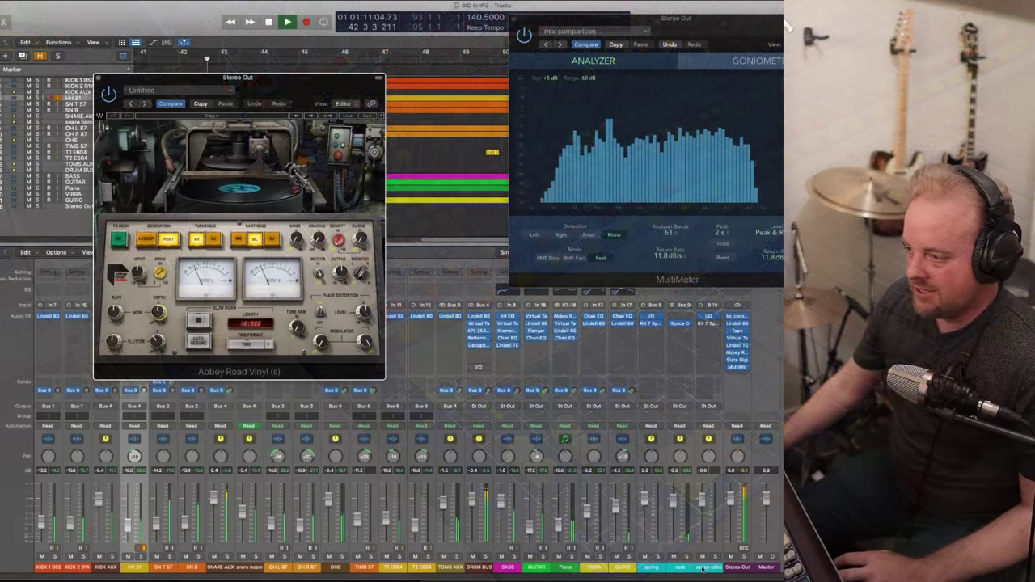
- Select the space echo aux channel in the mixer
{"action": "left_click", "coordinate": [702, 569]}
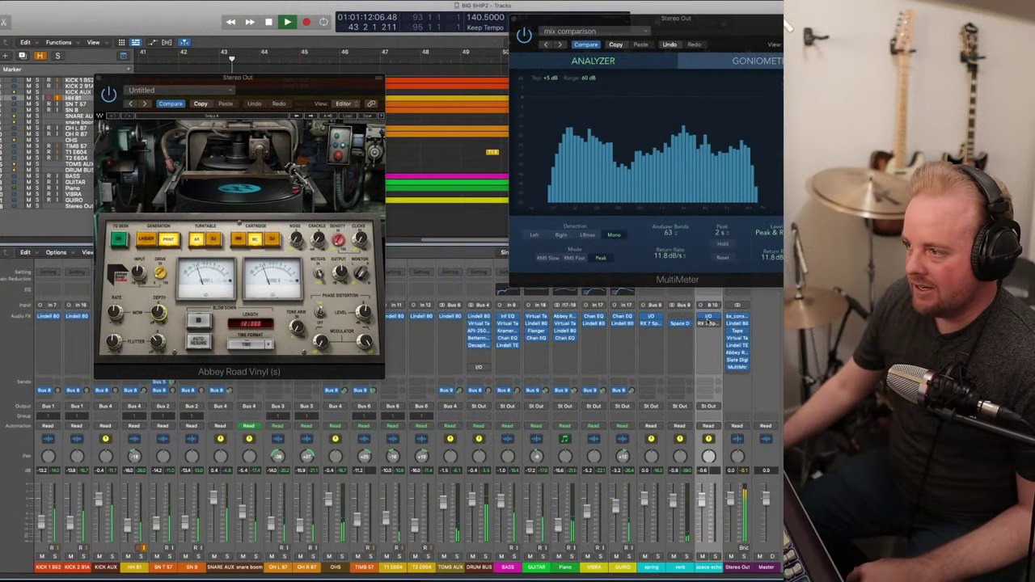